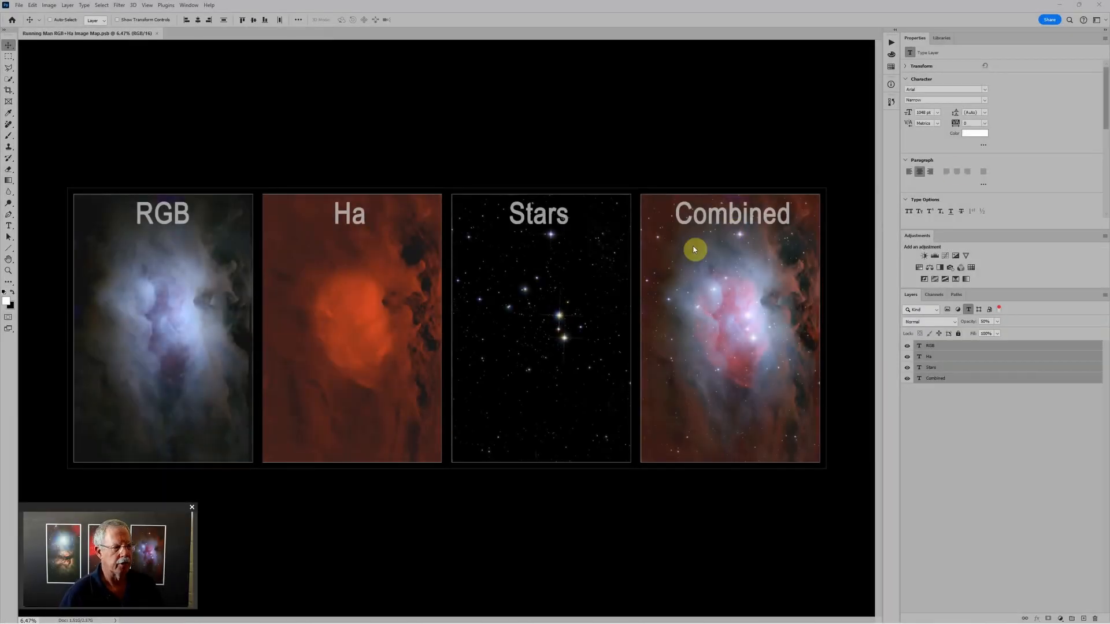
Examine the RGB, Ha, Stars and Combined panels of the Running Man image map up close
scroll(696, 248, up, 3)
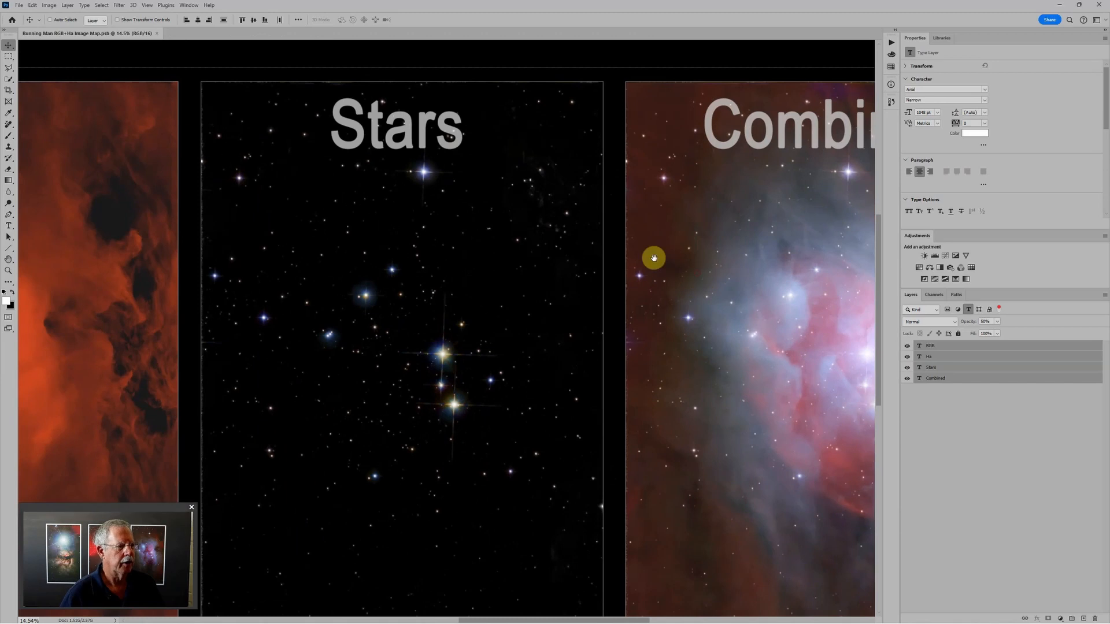
drag(719, 300, 602, 300)
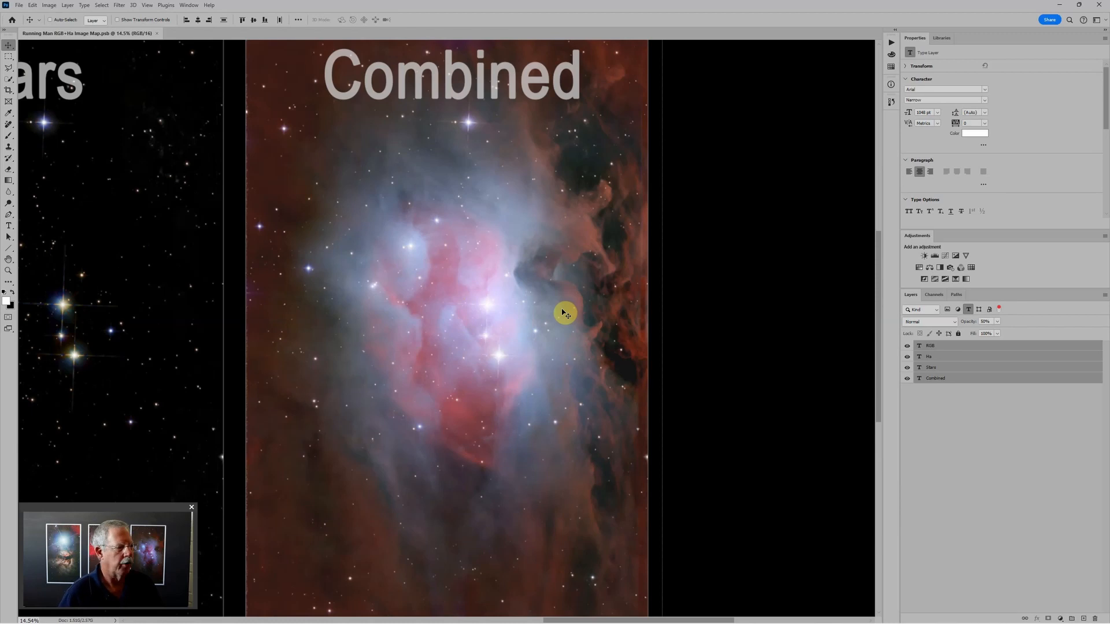
scroll(469, 307, down, 2)
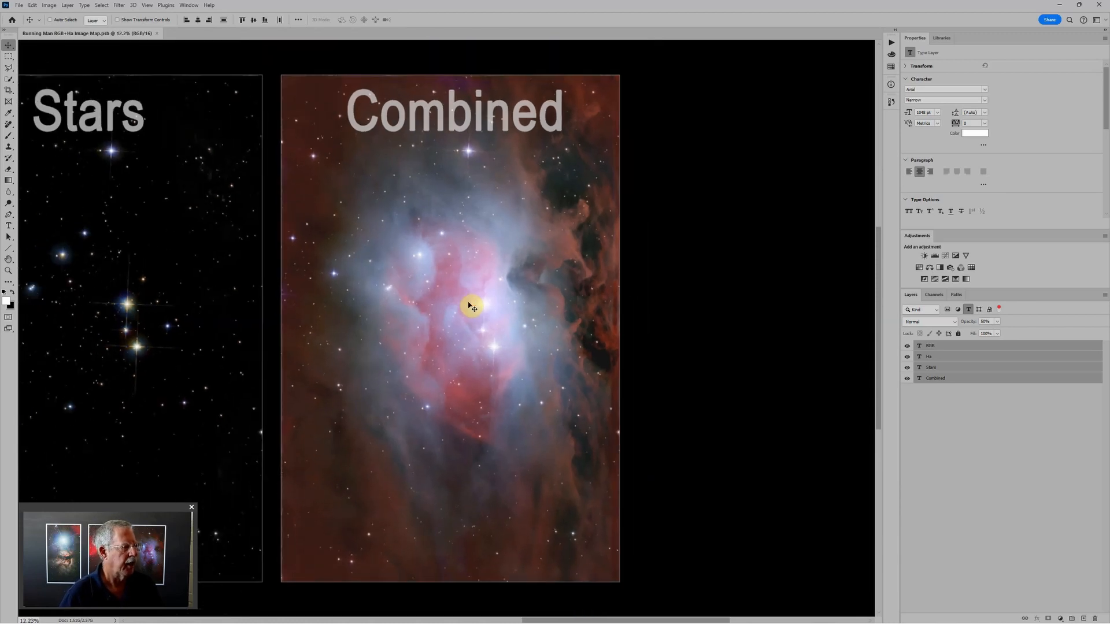
drag(289, 307, 686, 342)
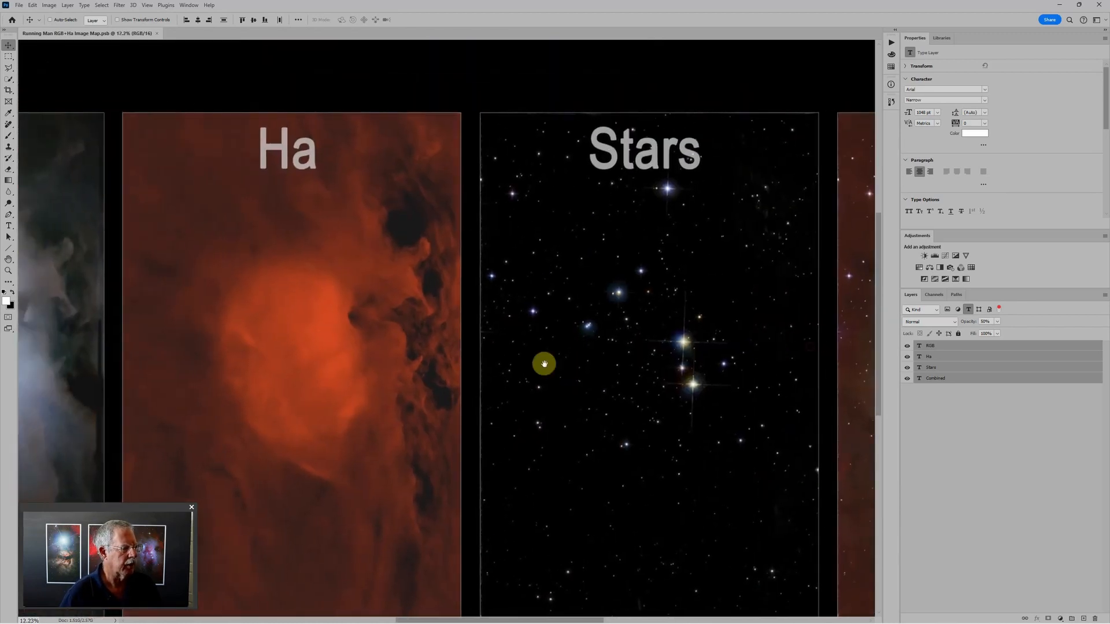
drag(544, 364, 921, 373)
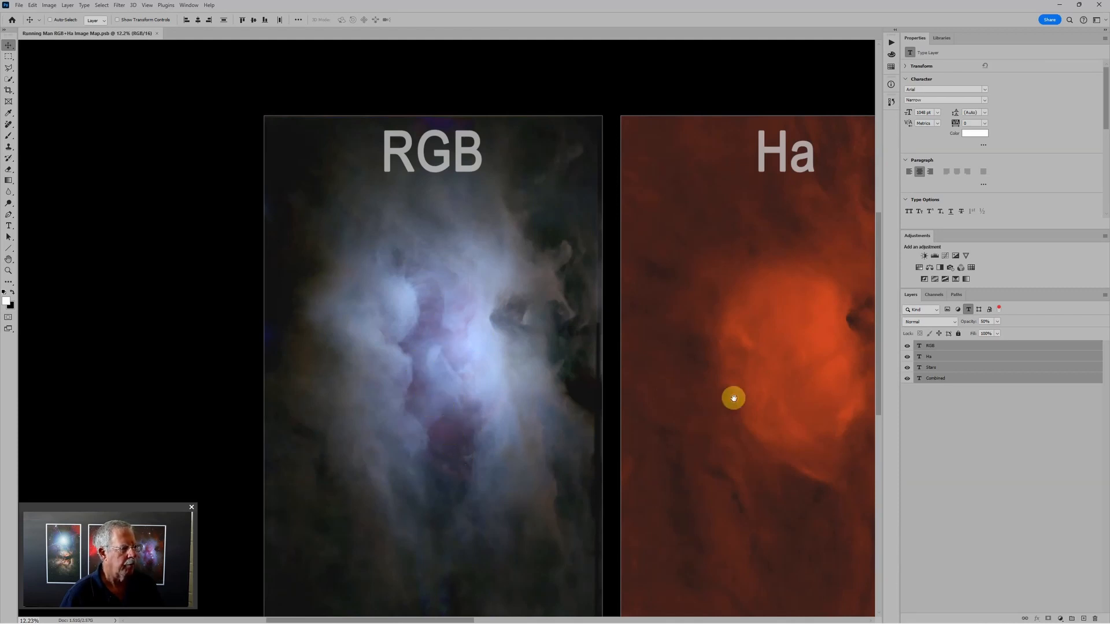
drag(734, 397, 493, 356)
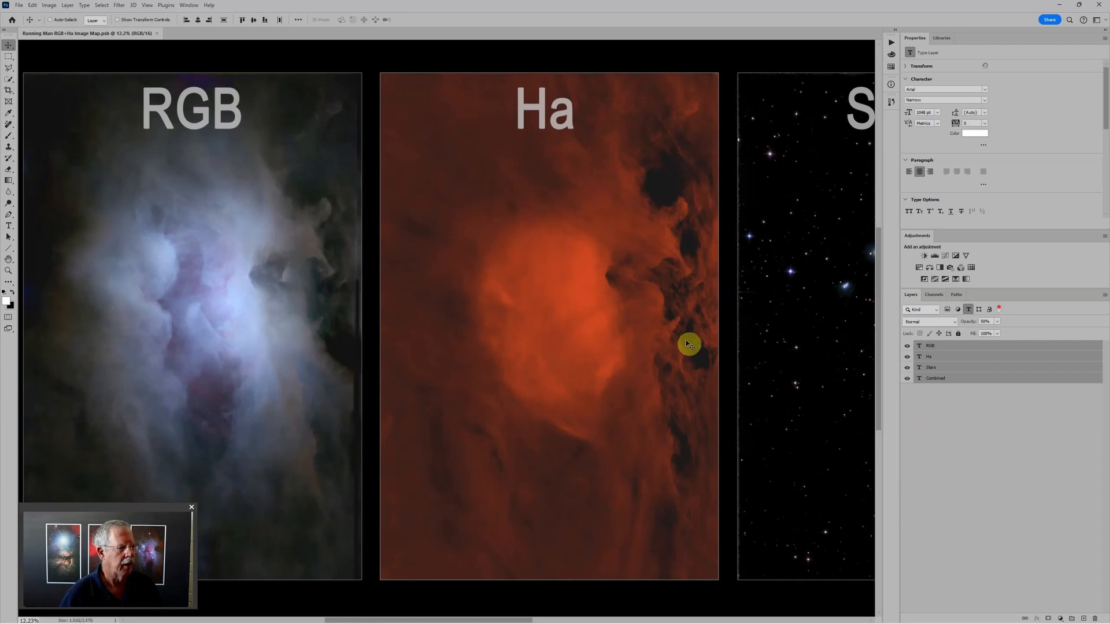
drag(688, 344, 309, 349)
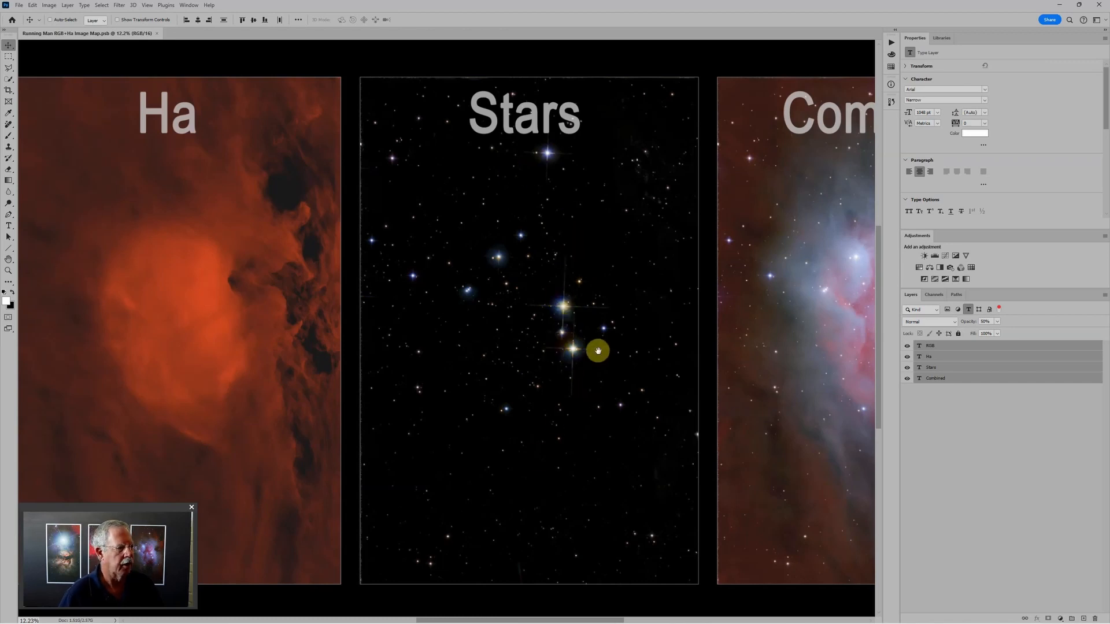
drag(597, 349, 248, 331)
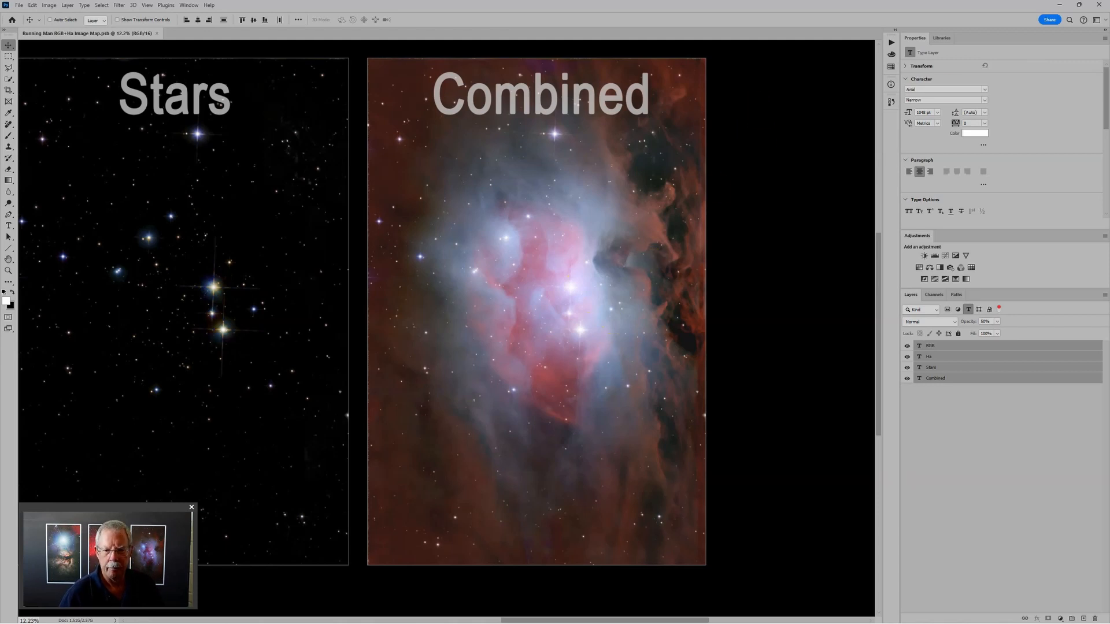
Switch to Voyager on the PlaneWave remote desktop and load the Running Man sequence file in the Sequence Editor
drag(1109, 177, 570, 60)
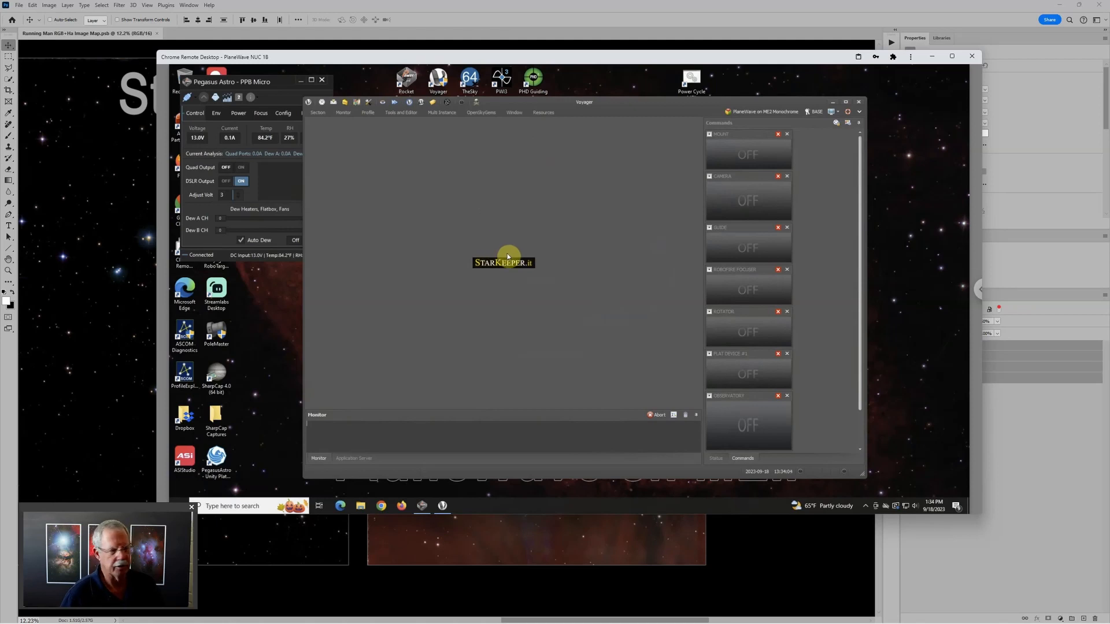
click(411, 113)
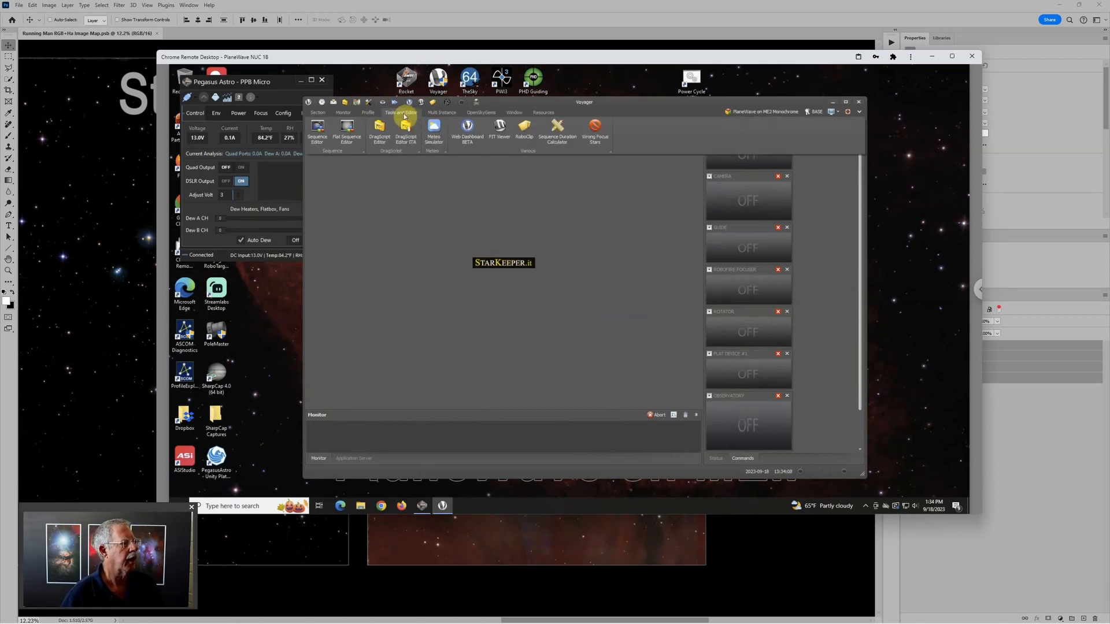
click(320, 133)
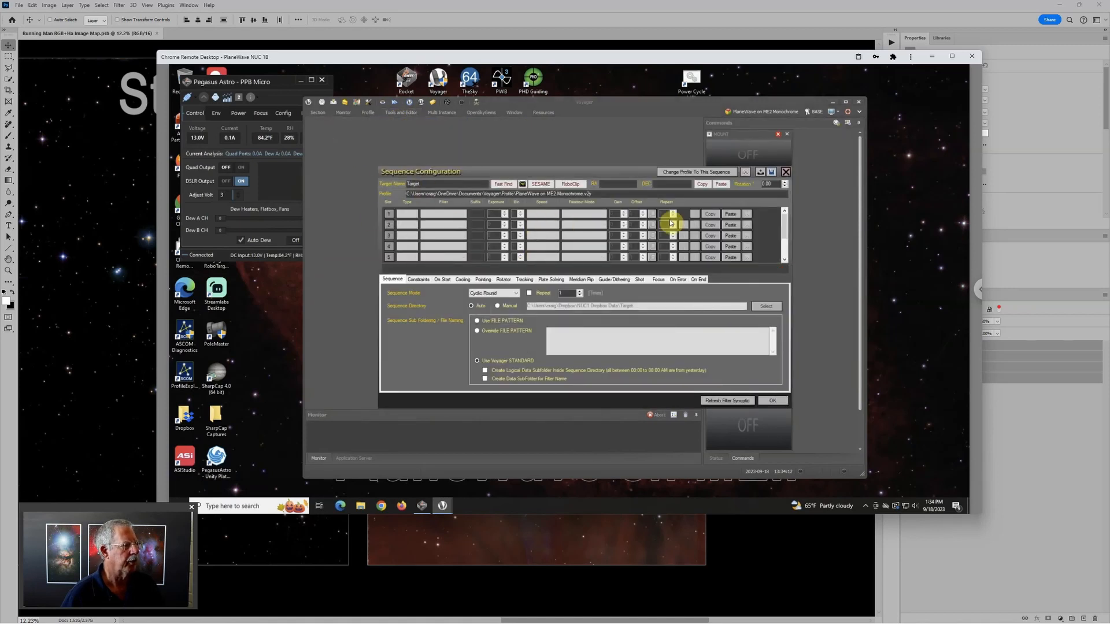
click(761, 172)
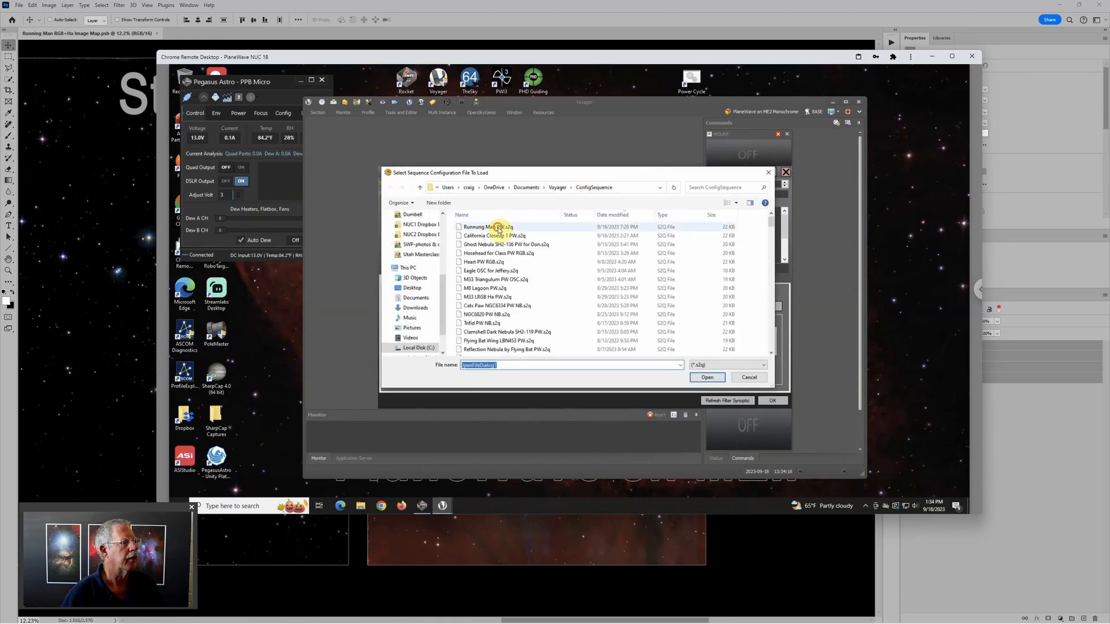
double_click(498, 227)
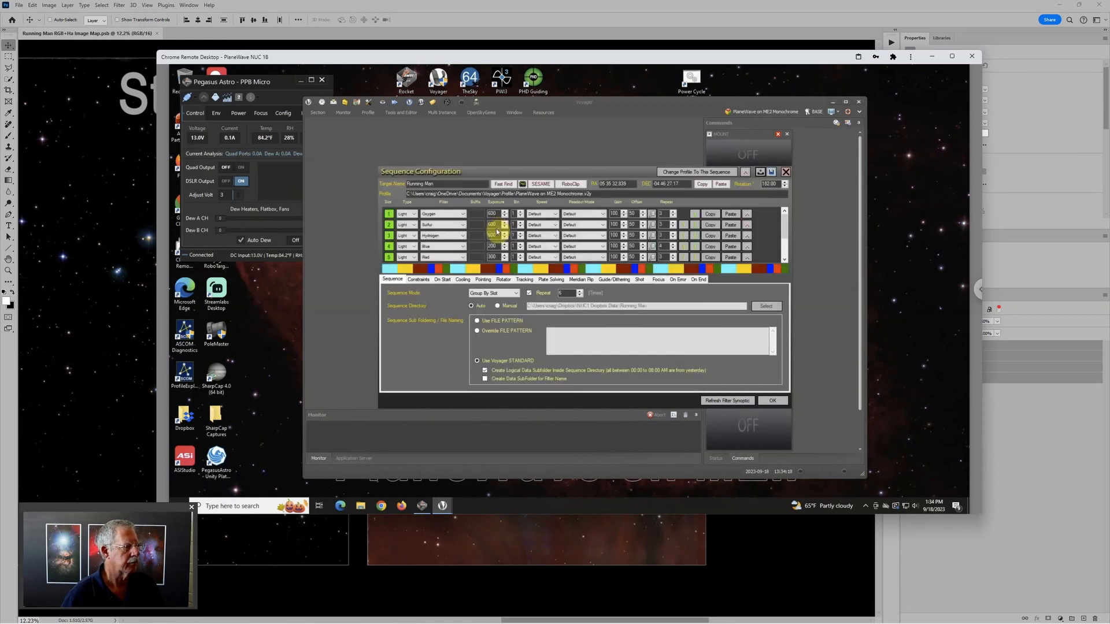
Maximize the remote desktop window, set the Blue filter slot's exposure to 300, and review all the filter slots
click(952, 59)
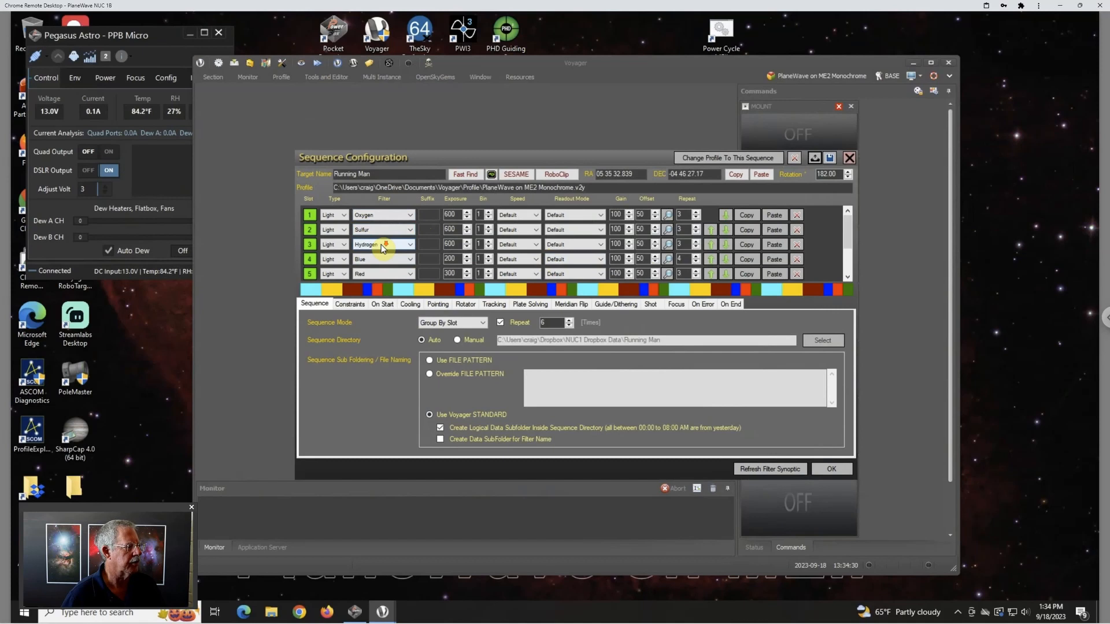
mouse_move(848, 228)
mouse_down()
mouse_move(848, 240)
mouse_move(849, 224)
mouse_up()
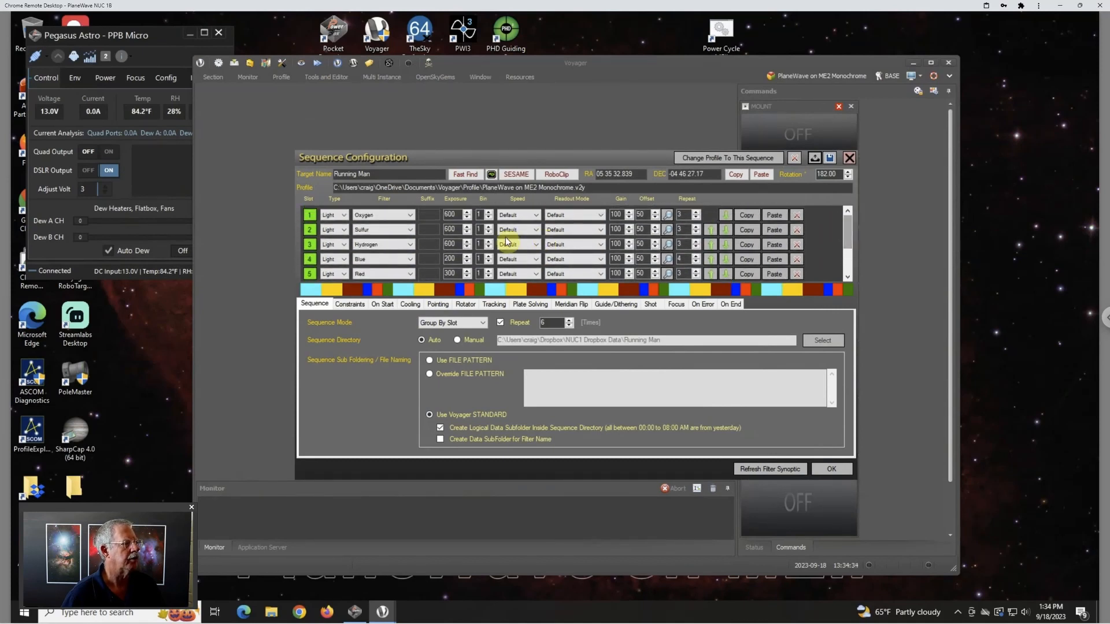
click(467, 257)
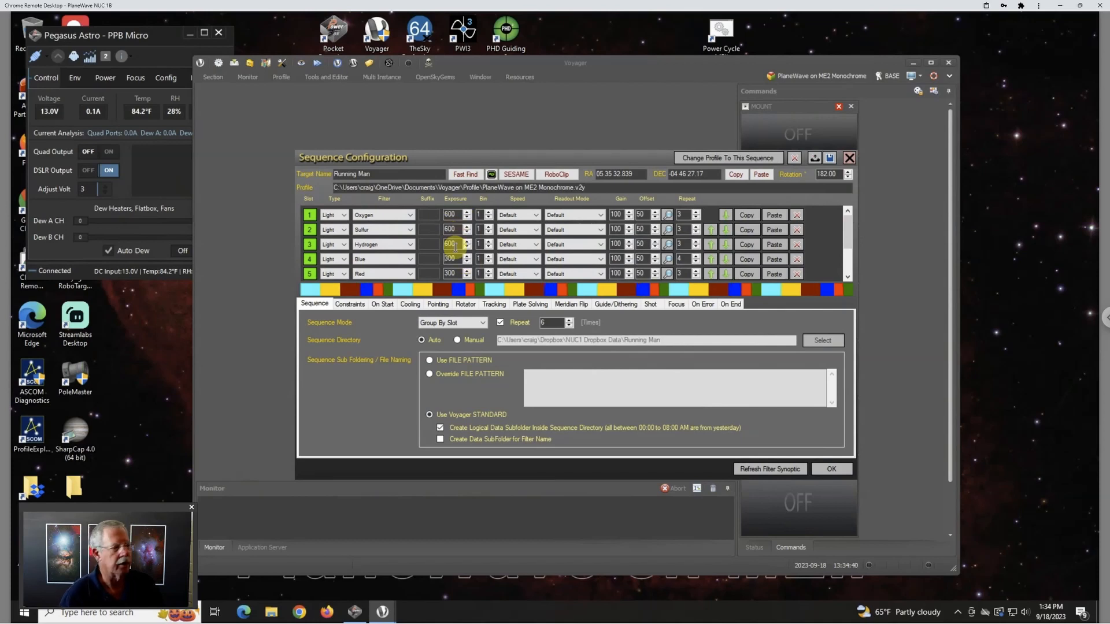
drag(845, 228, 848, 241)
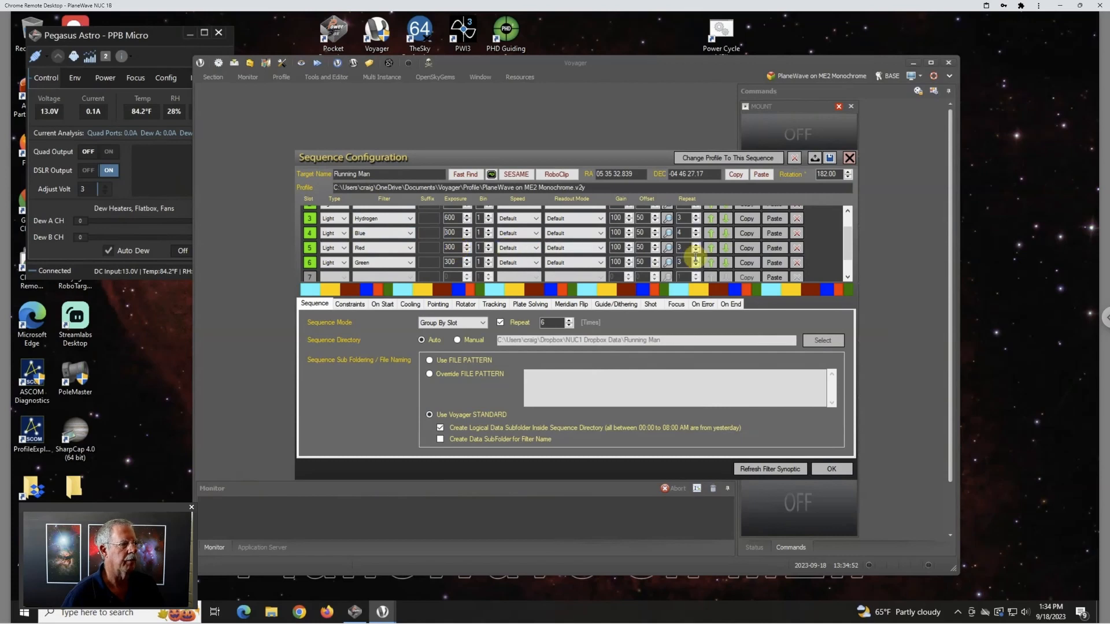
scroll(851, 247, up, 1)
scroll(851, 246, up, 1)
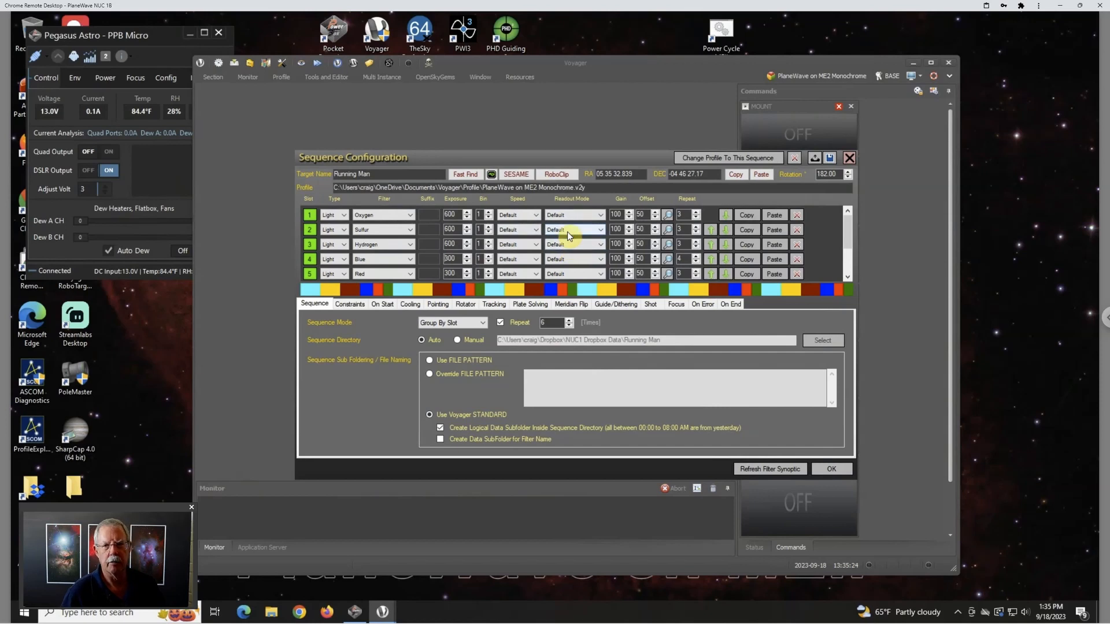
Decline discarding the sequence changes, disconnect the remote session and close the Chrome Remote Desktop window
click(849, 159)
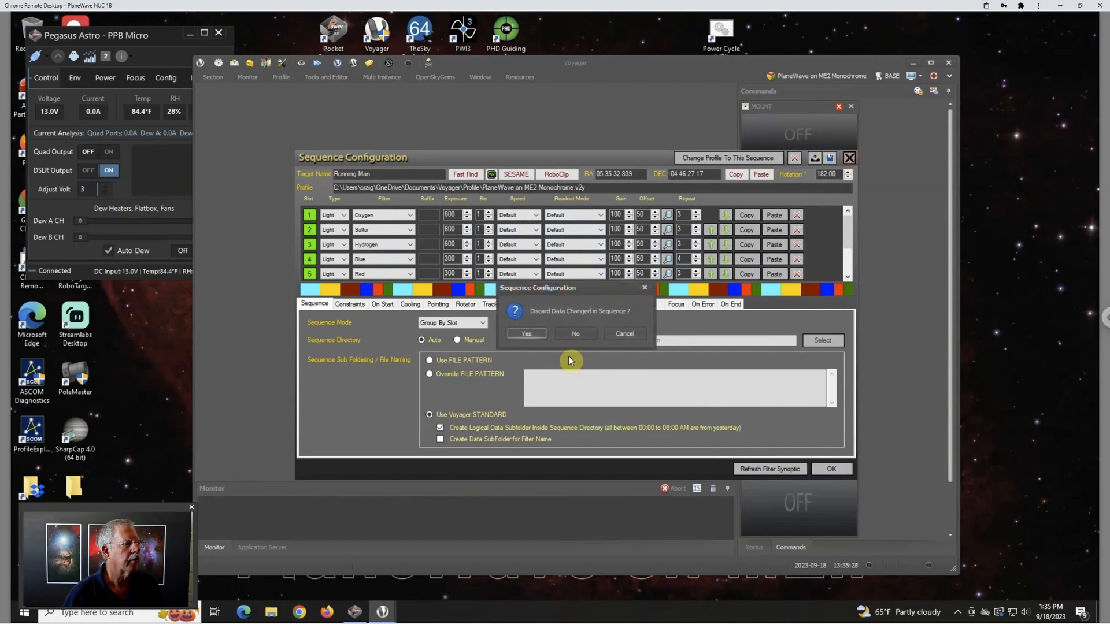
click(576, 334)
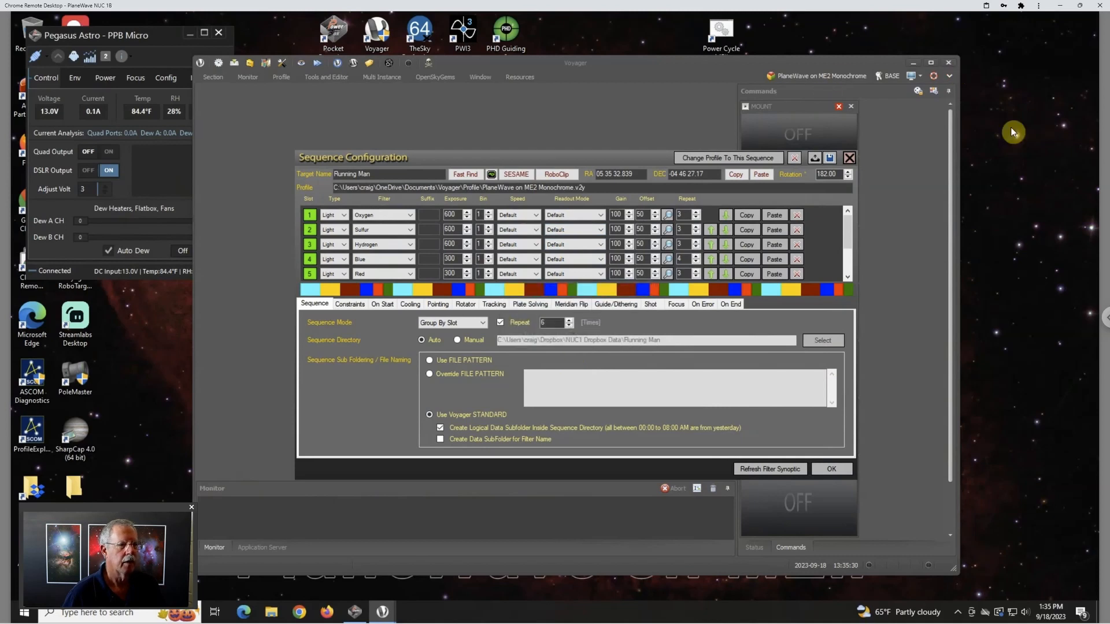
click(1104, 320)
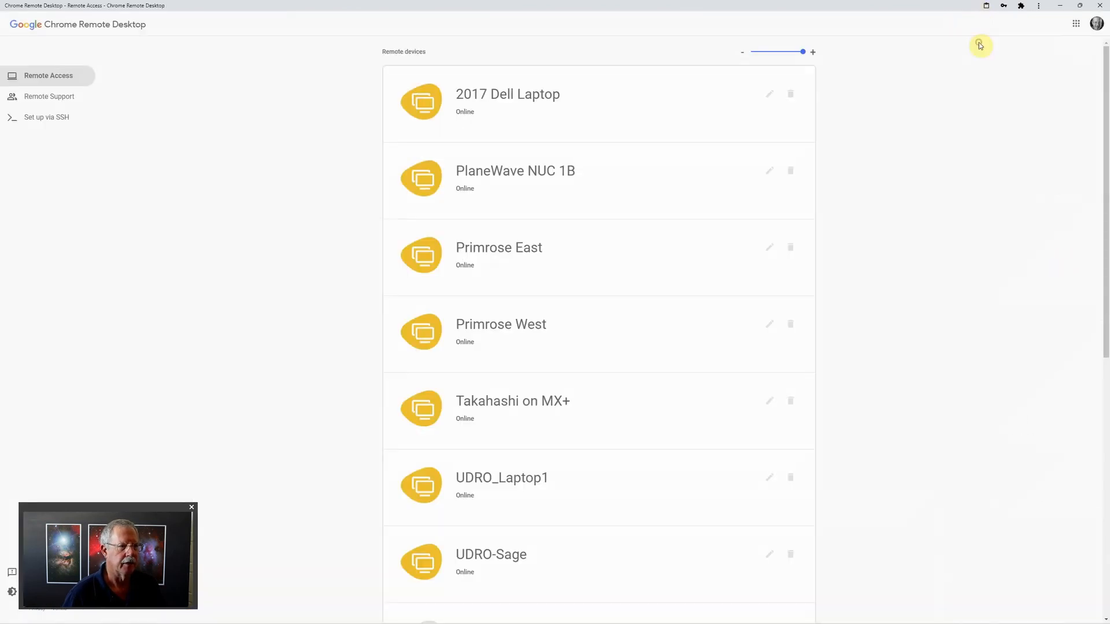
click(980, 45)
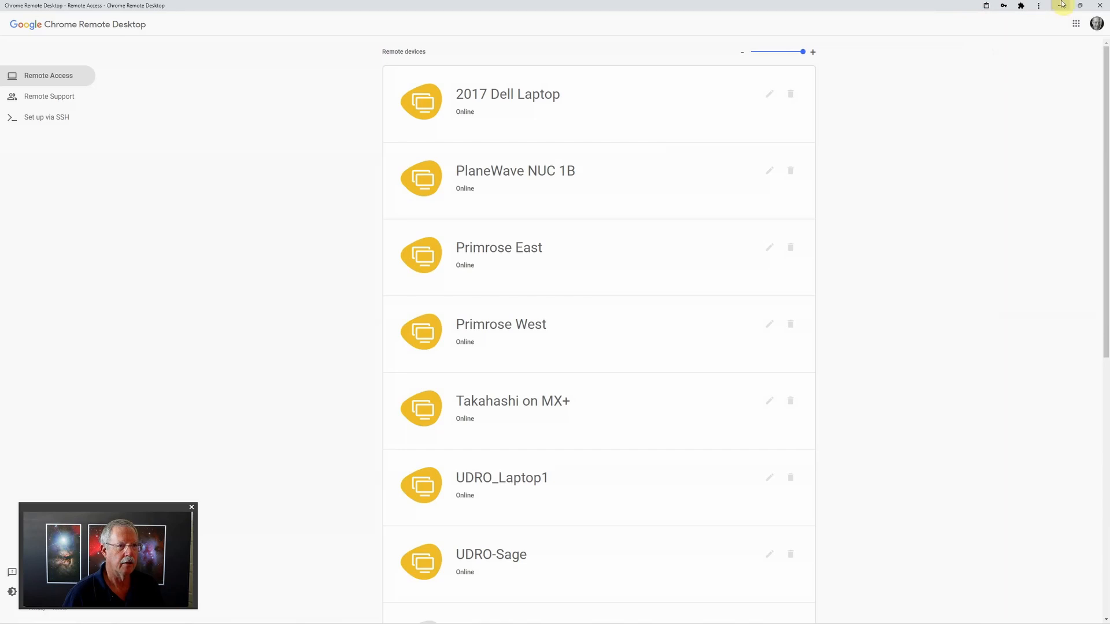
click(1099, 6)
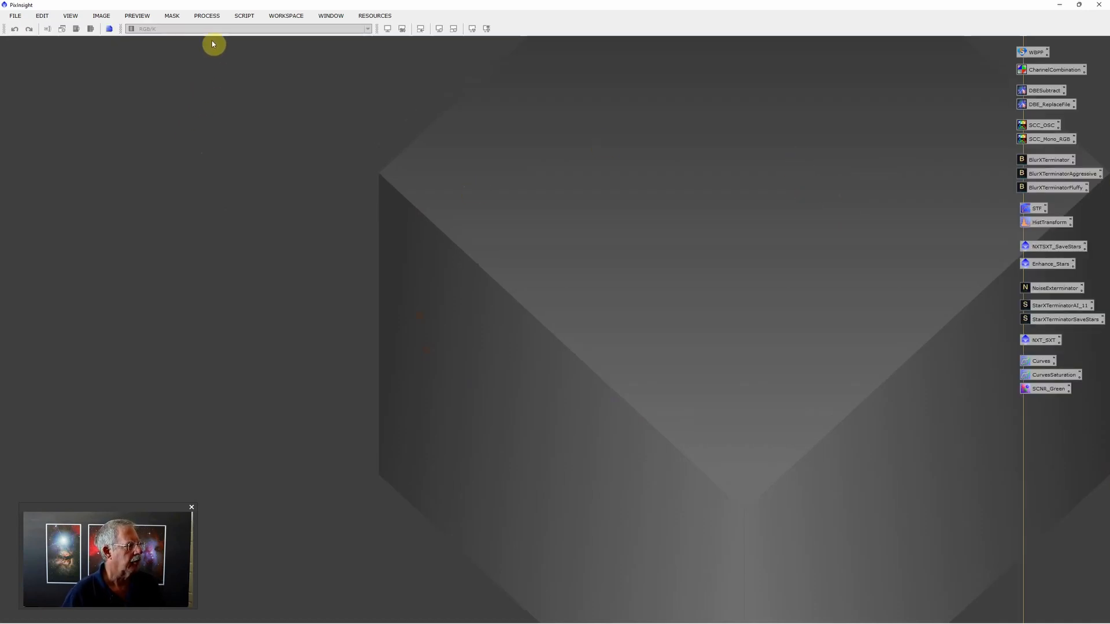
Open the Blink process in PixInsight
click(208, 16)
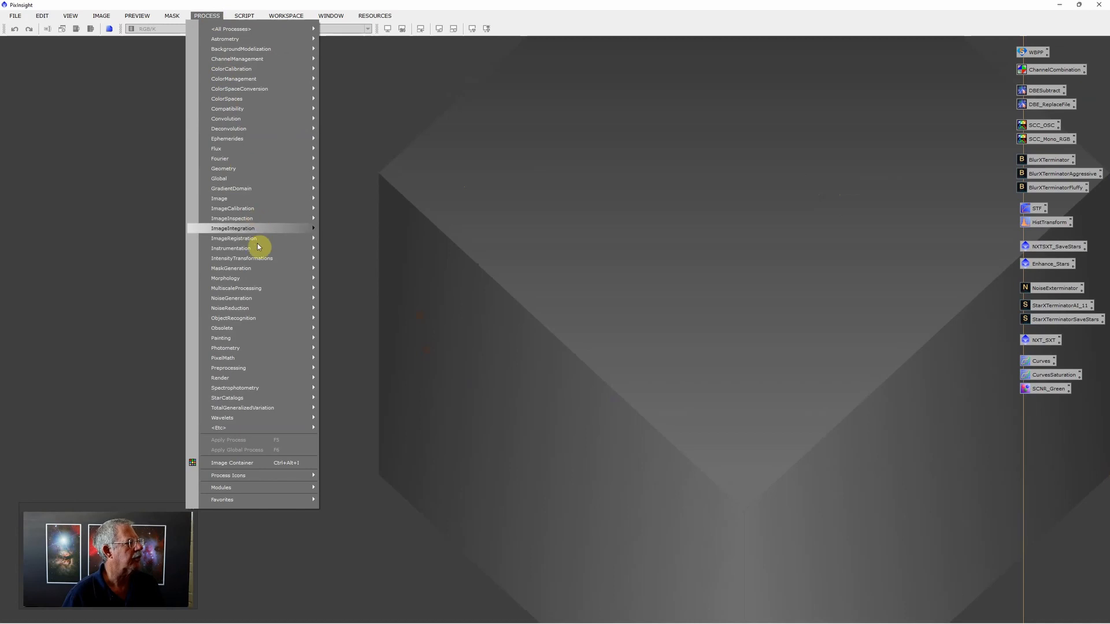
mouse_move(243, 220)
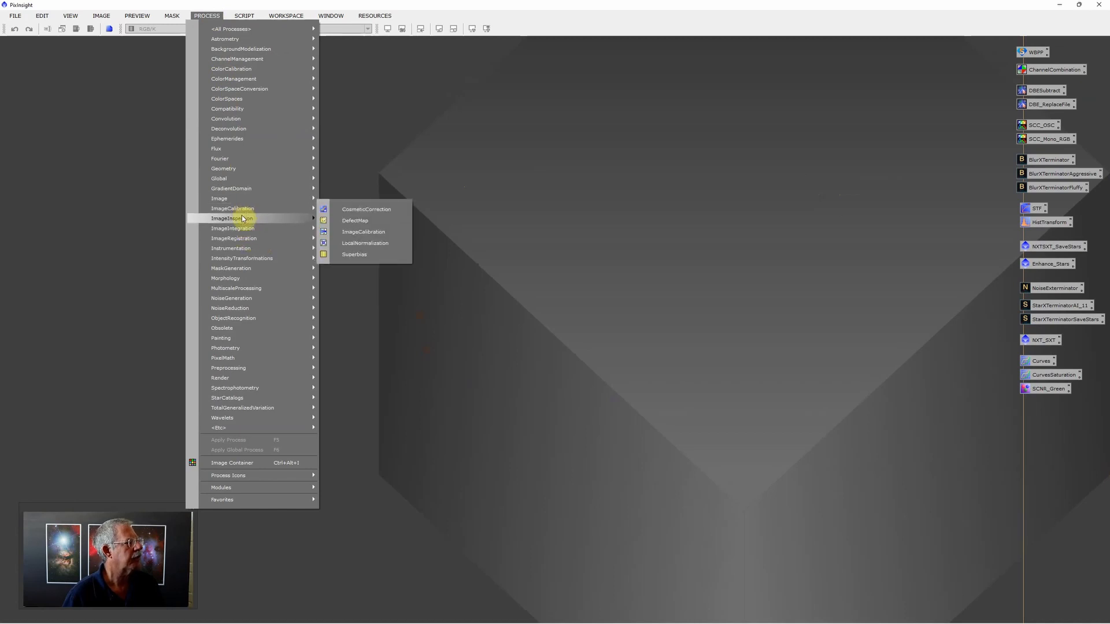
click(354, 220)
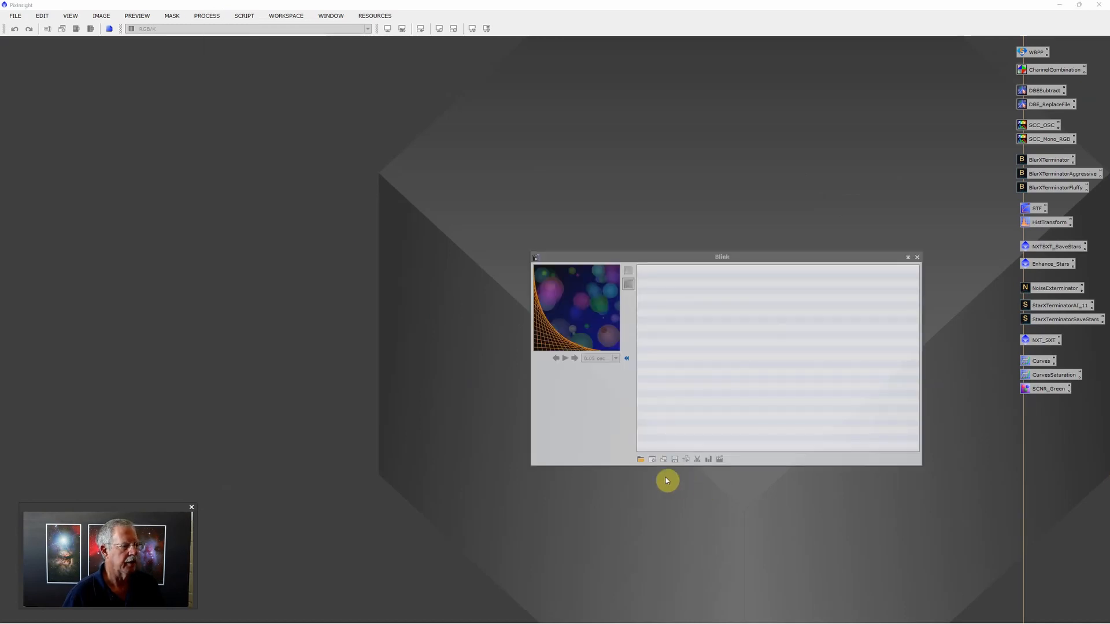
Start adding images to Blink, browse to the Running Man folder in NUC1 Data, and check its 2023-09-17 subfolder
click(640, 460)
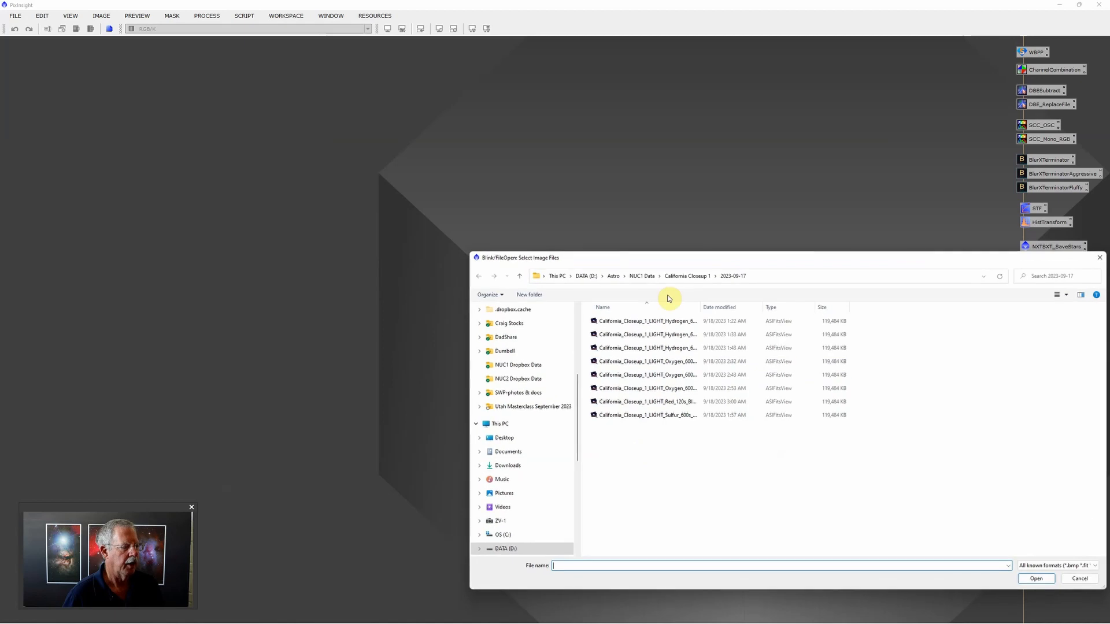
click(642, 277)
double_click(647, 444)
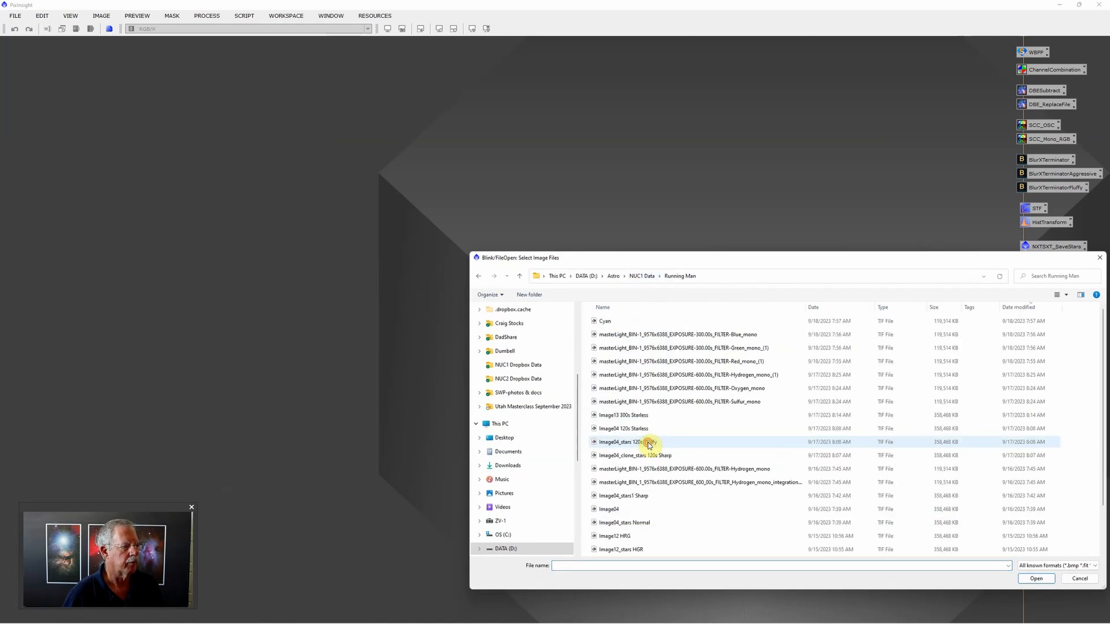
scroll(650, 398, down, 2)
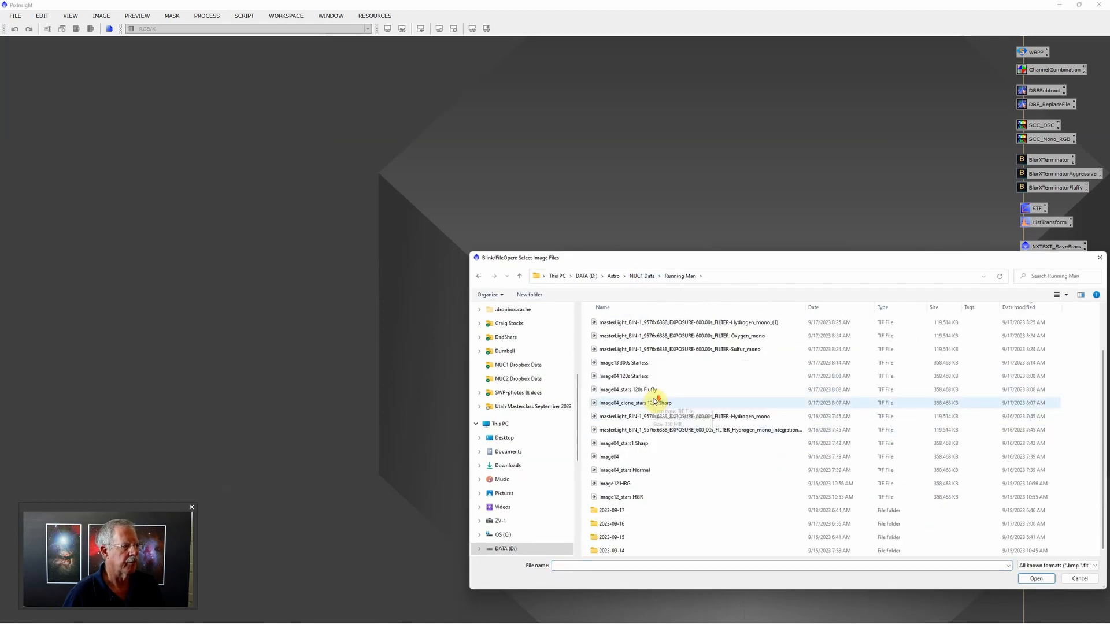
double_click(625, 512)
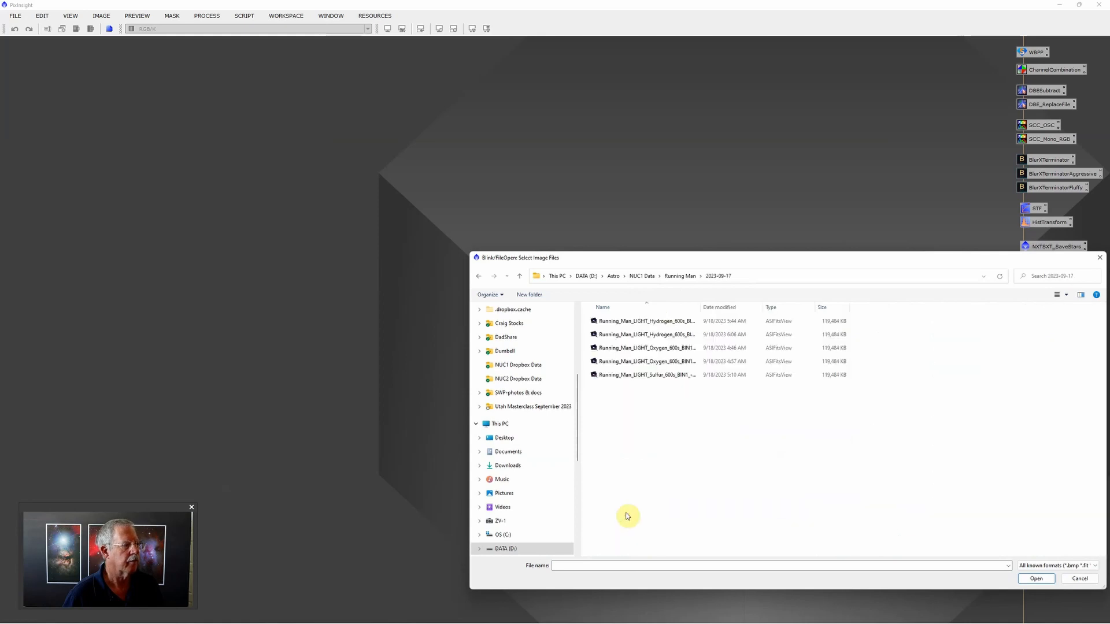
click(480, 275)
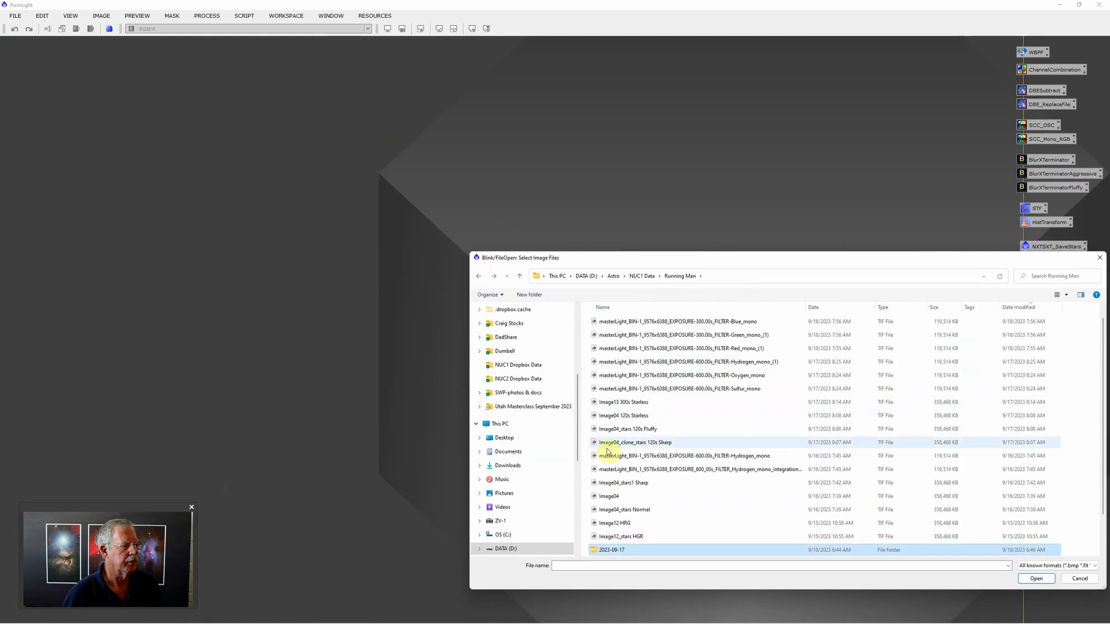
Load all Running Man light frames from the 2023-09-16 subfolder into Blink
scroll(631, 514, down, 2)
double_click(633, 526)
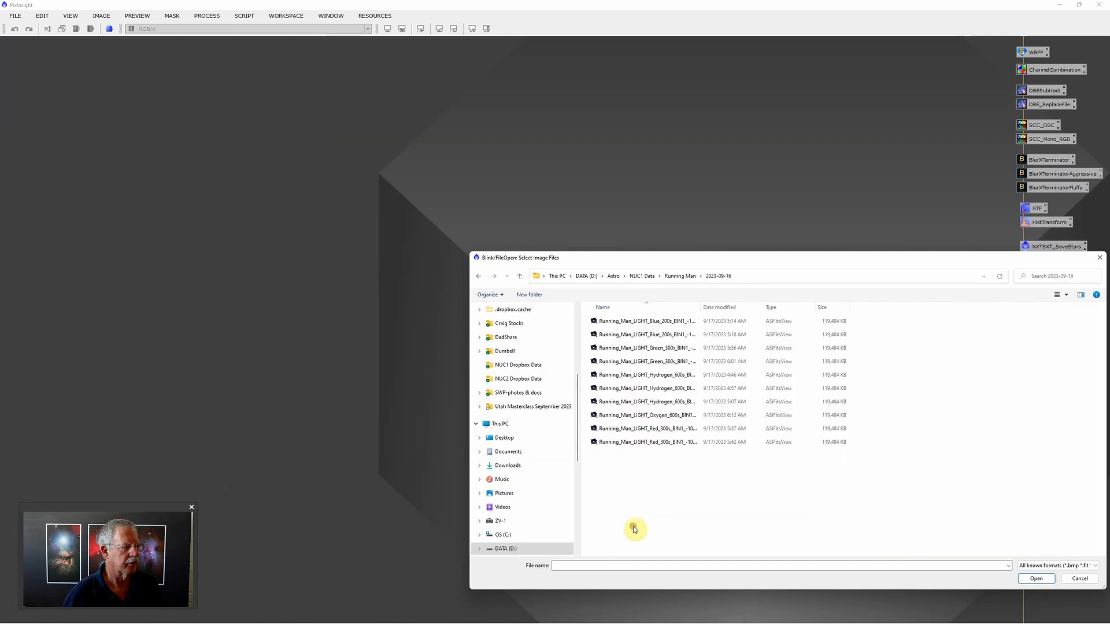
click(633, 321)
shift+click(656, 442)
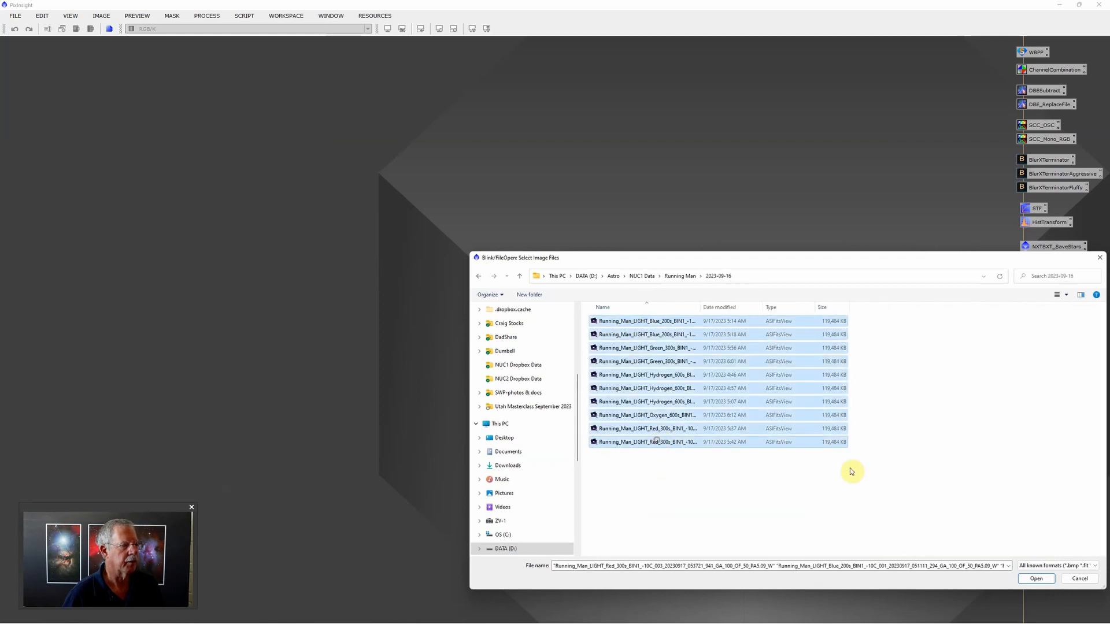
click(1046, 576)
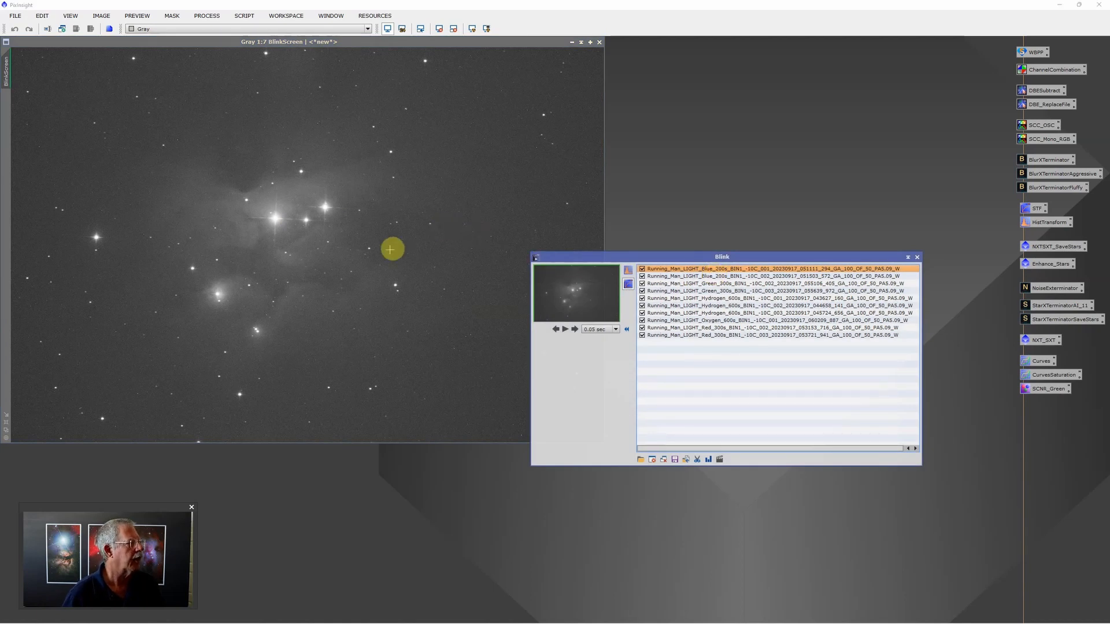
Step through the loaded frames in Blink from the first Blue frame to the first Hydrogen 600s frame
key(Down)
key(Down)
key(Down)
key(Down)
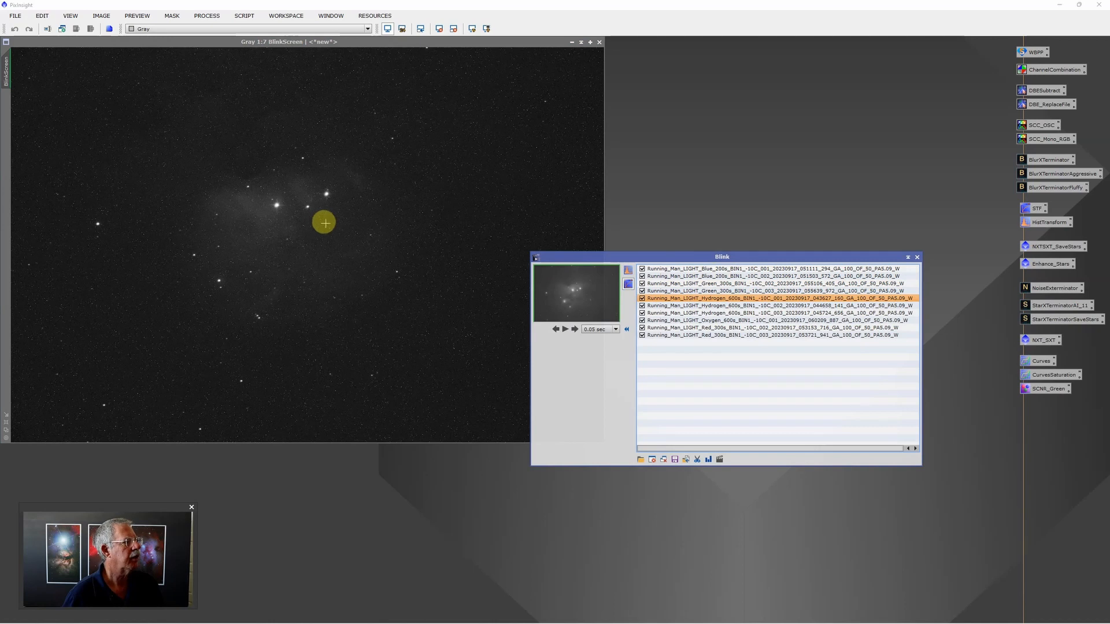
Step through the remaining frames in Blink, from the second Hydrogen 600s frame to the last Red 300s frame
key(Down)
key(Down)
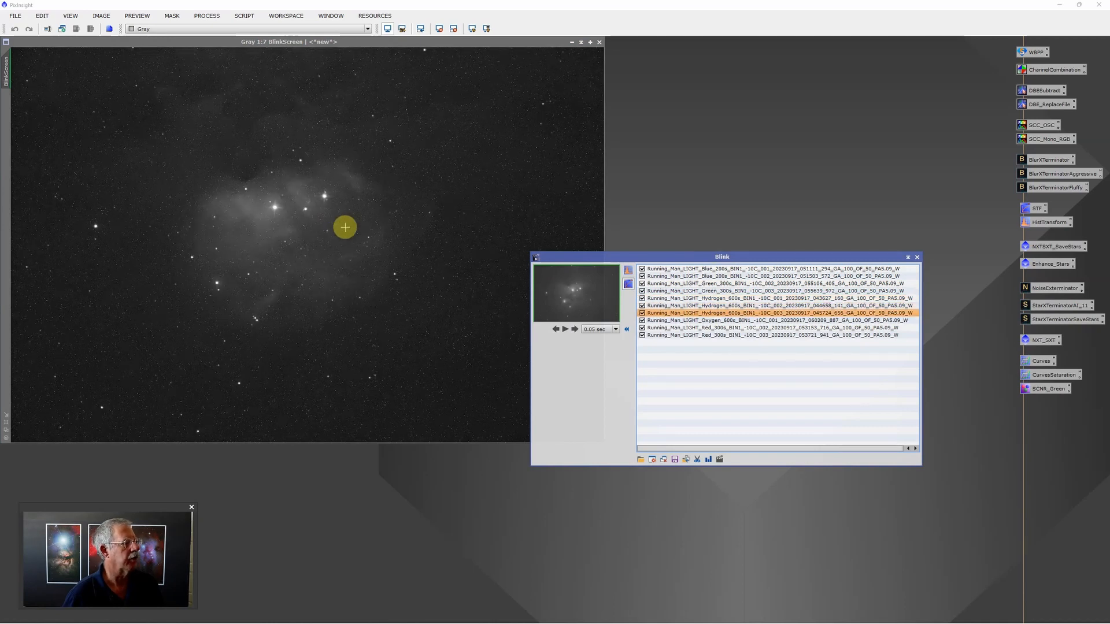
key(Down)
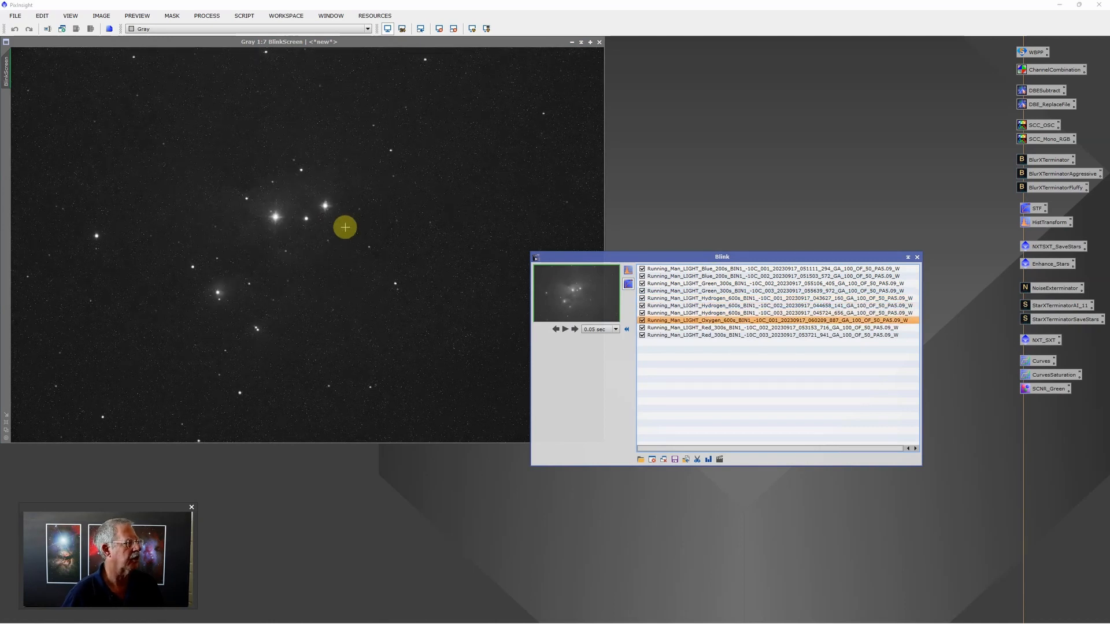
key(Down)
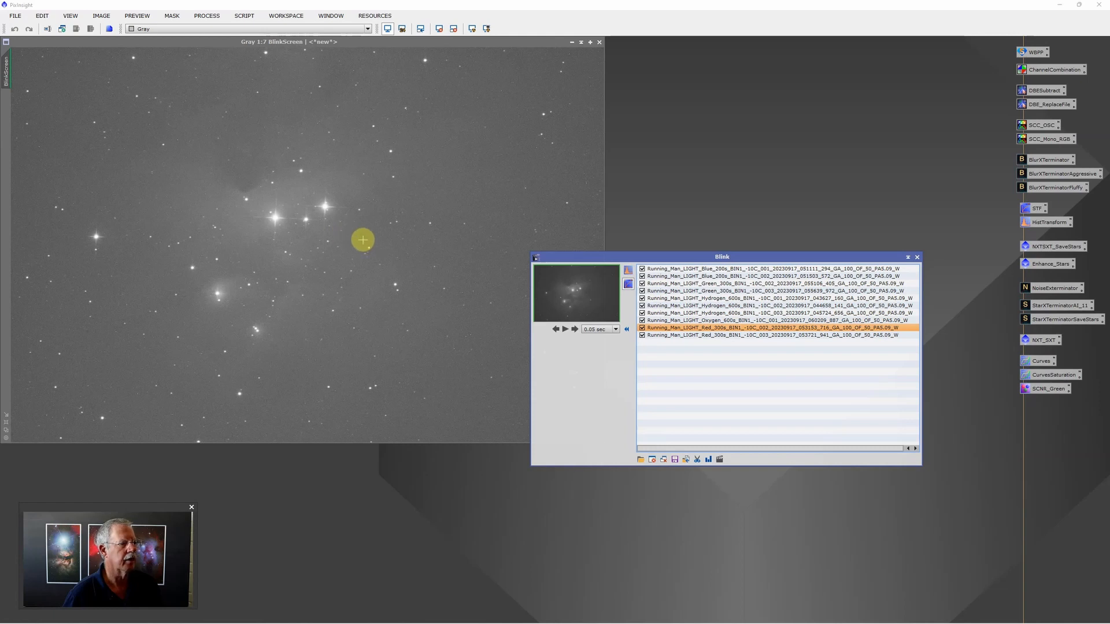
key(Down)
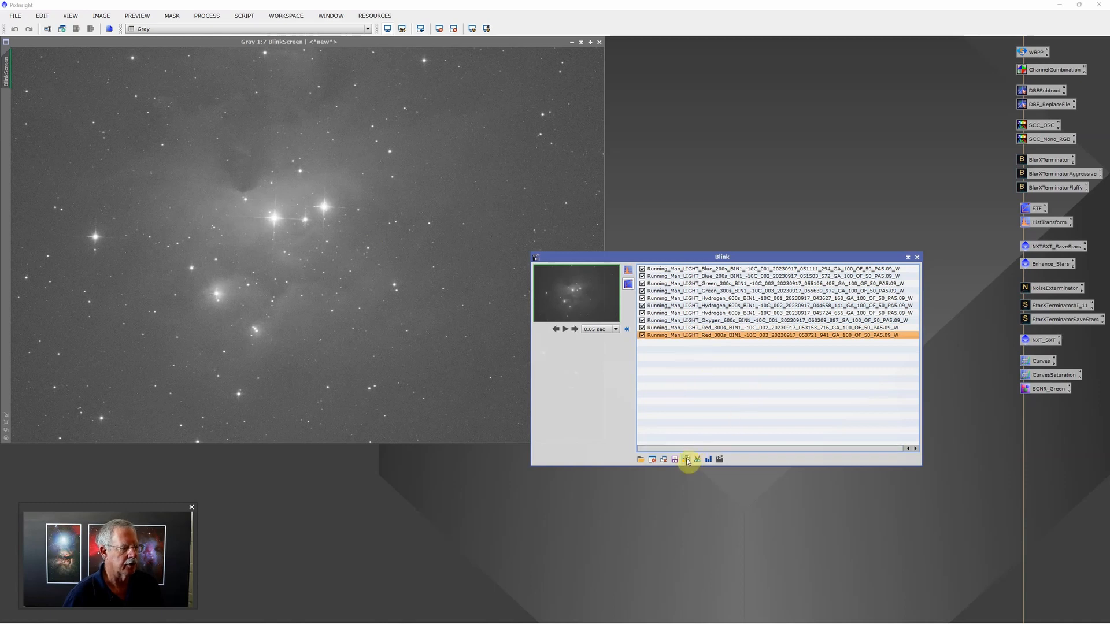
Compare the Oxygen 600s frame with its neighbours in Blink and move it to the Rejects folder in DATA (D:) > Astro
click(665, 327)
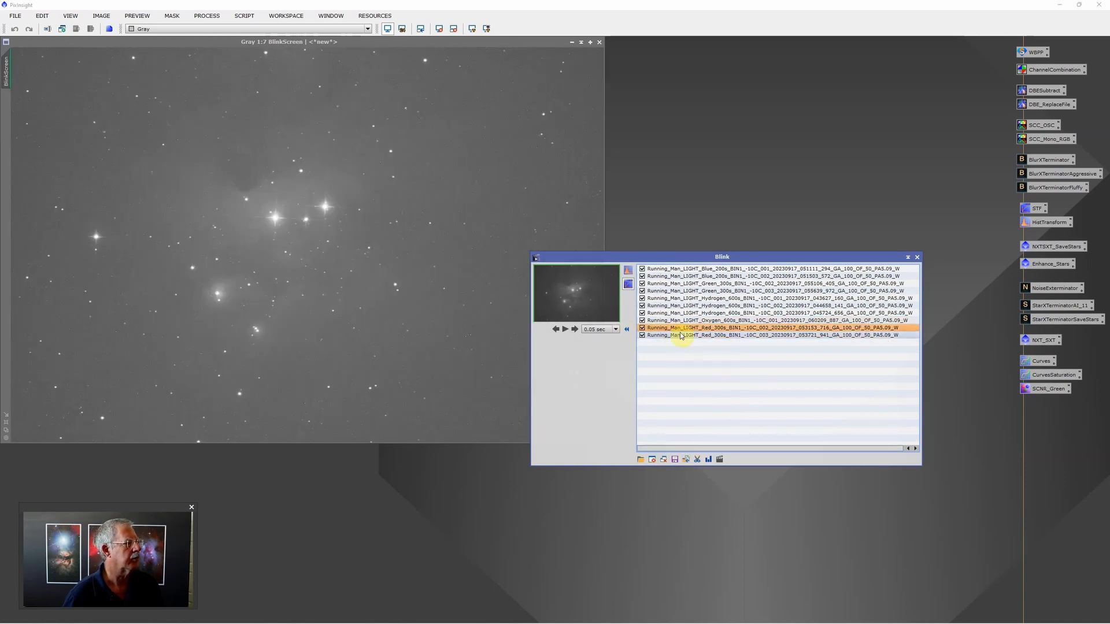
click(684, 321)
click(690, 314)
click(690, 319)
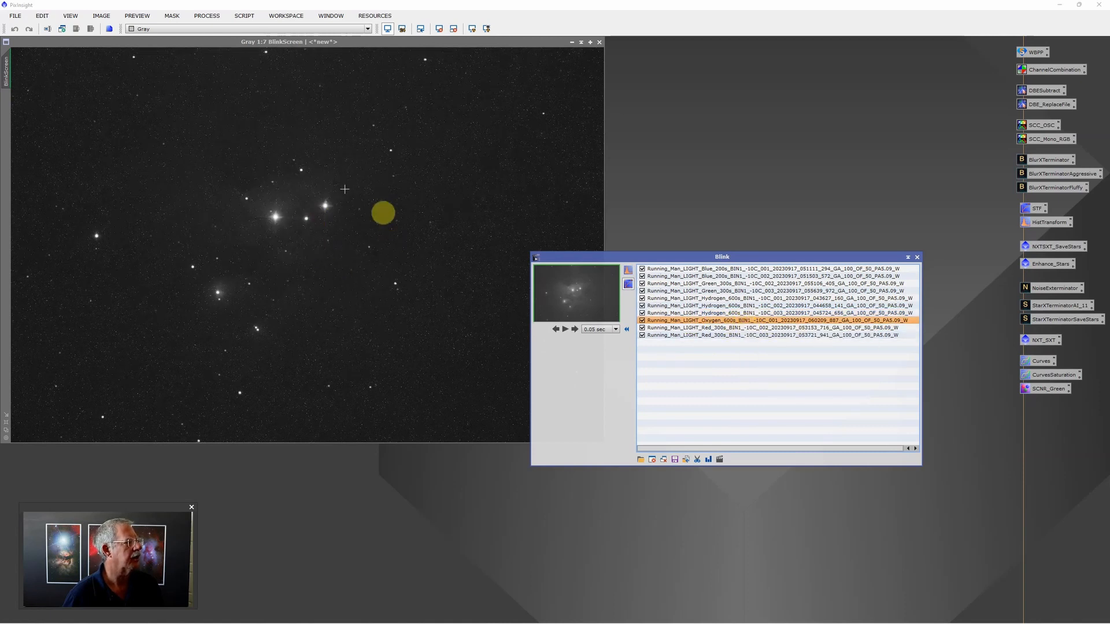
click(687, 460)
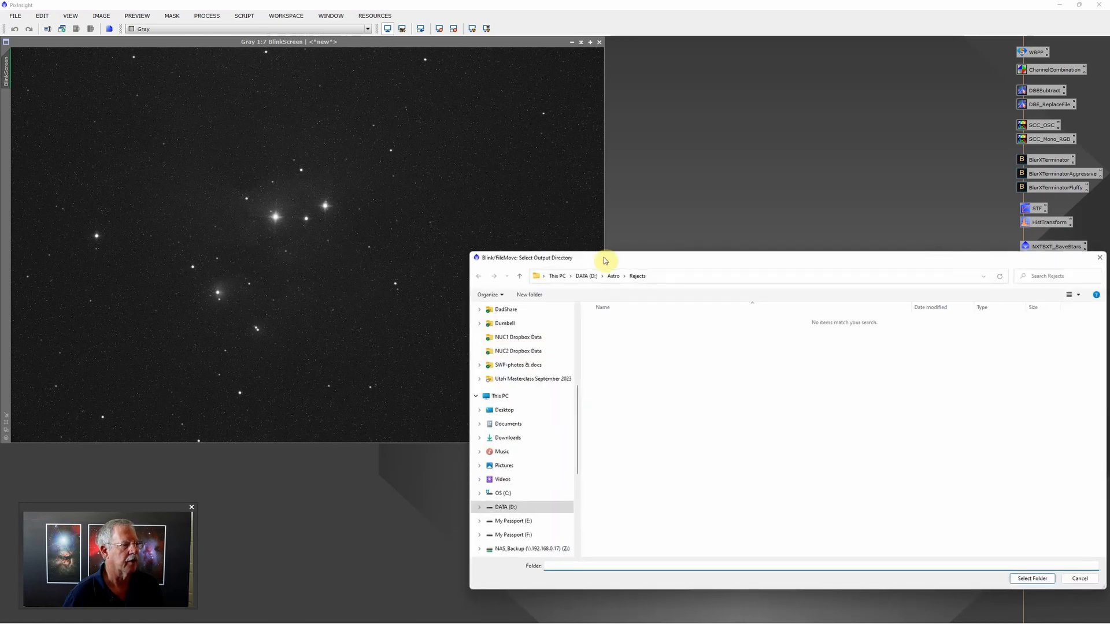
drag(634, 258, 381, 116)
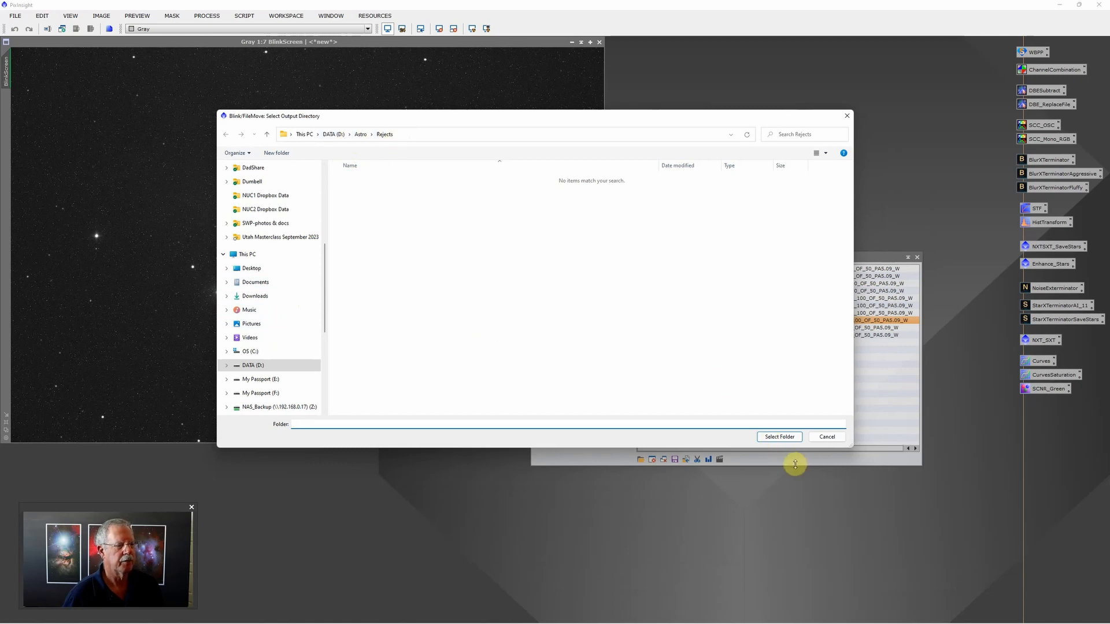
click(786, 439)
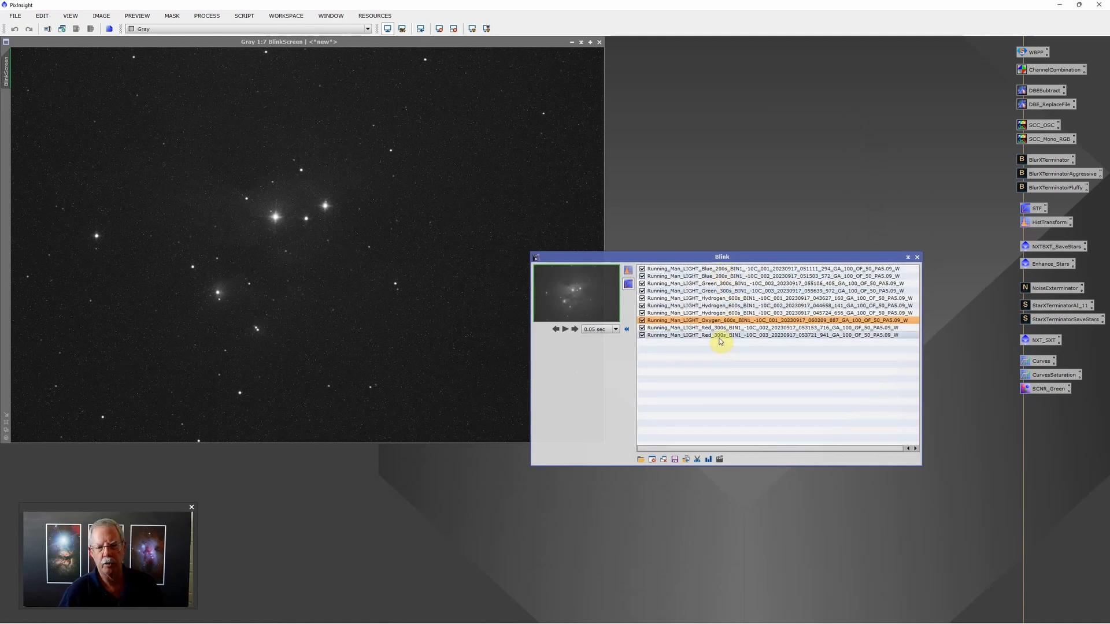
Close Blink and its image window, and open the WeightedBatchPreprocessing script
click(918, 259)
click(599, 42)
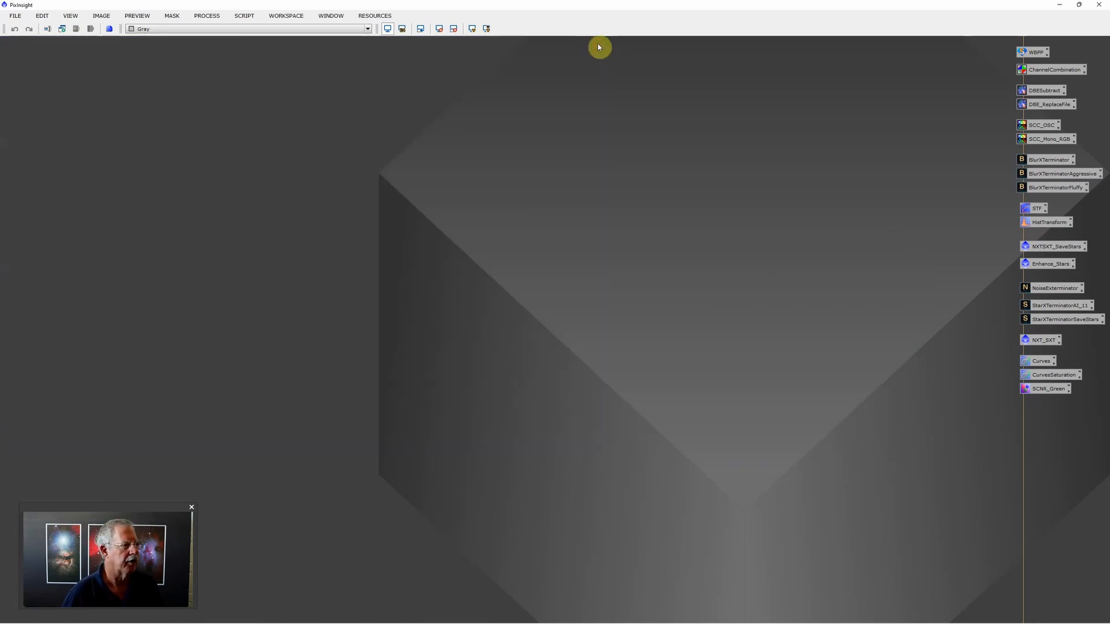
click(252, 19)
mouse_move(263, 29)
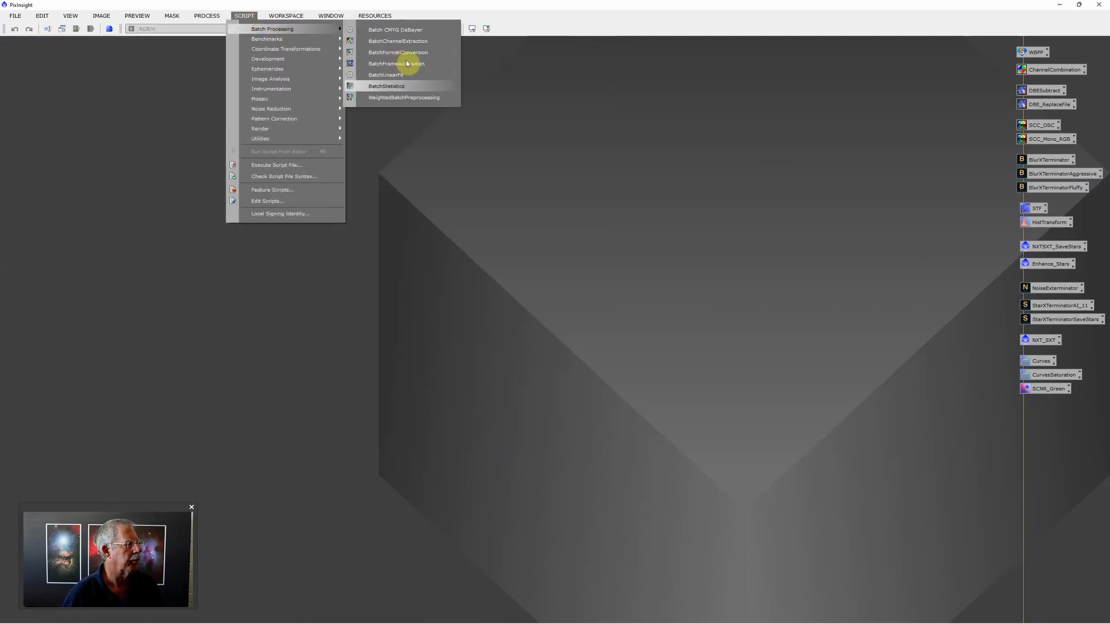
click(405, 97)
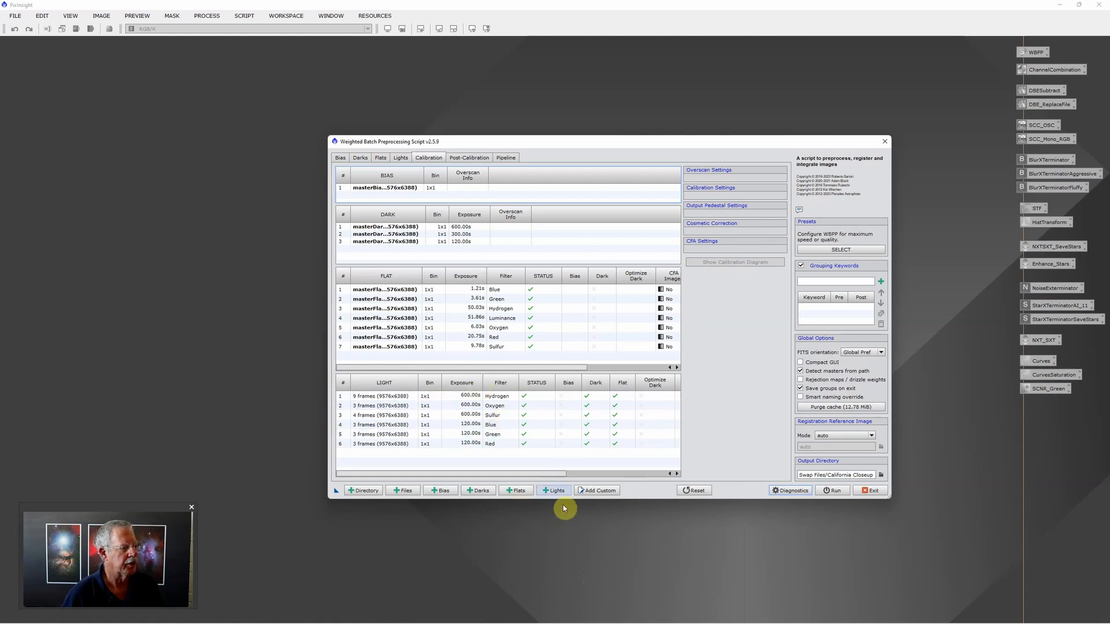
Reset the preprocessing script by clearing all file lists, and check its light, flat and dark frame lists
click(692, 491)
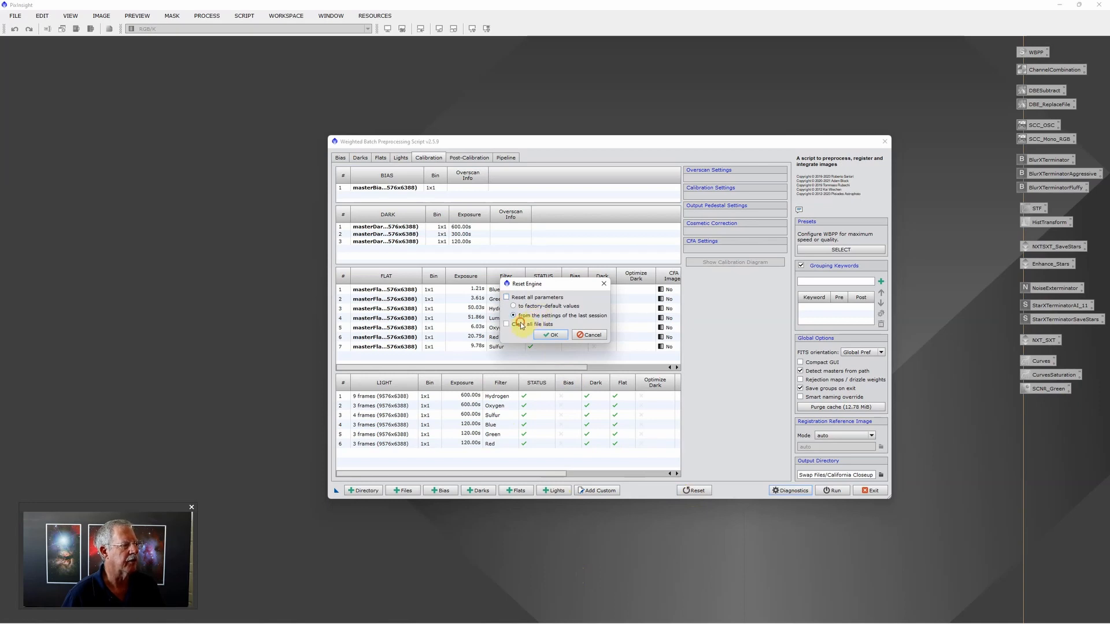
click(542, 335)
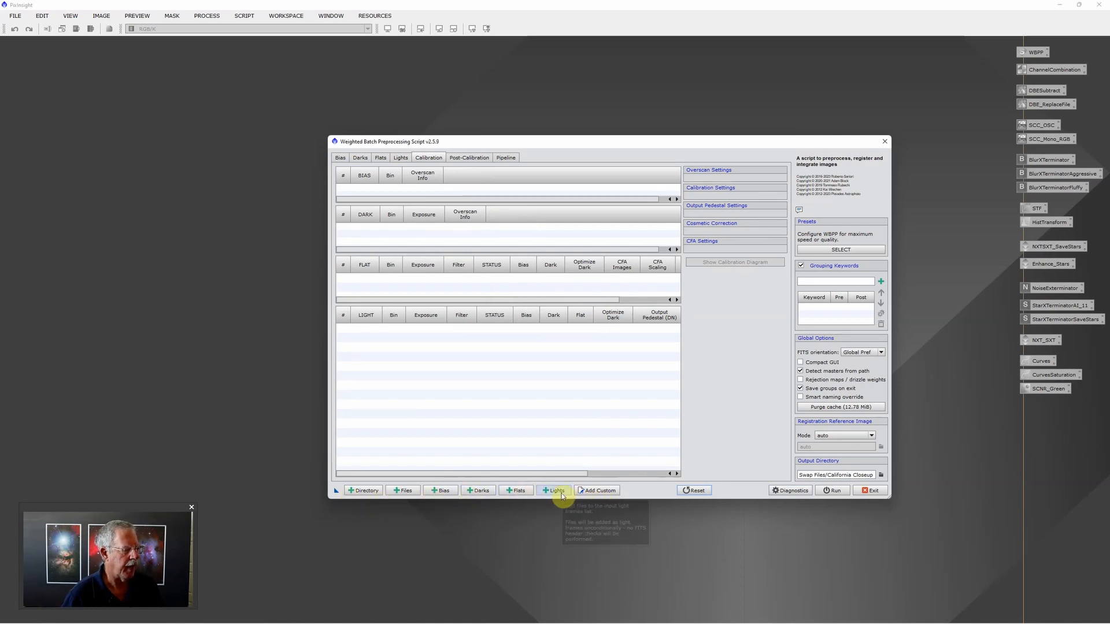
click(402, 158)
click(381, 159)
click(361, 159)
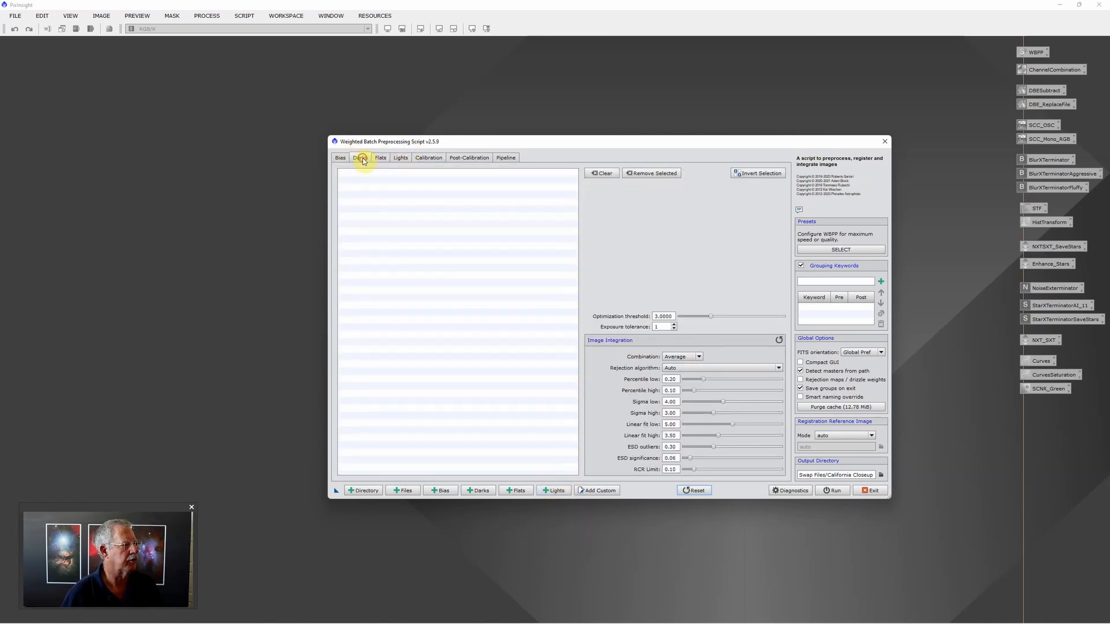
Add all Running Man light frames from the 2023-09-16 folder to the script's light frames
click(399, 160)
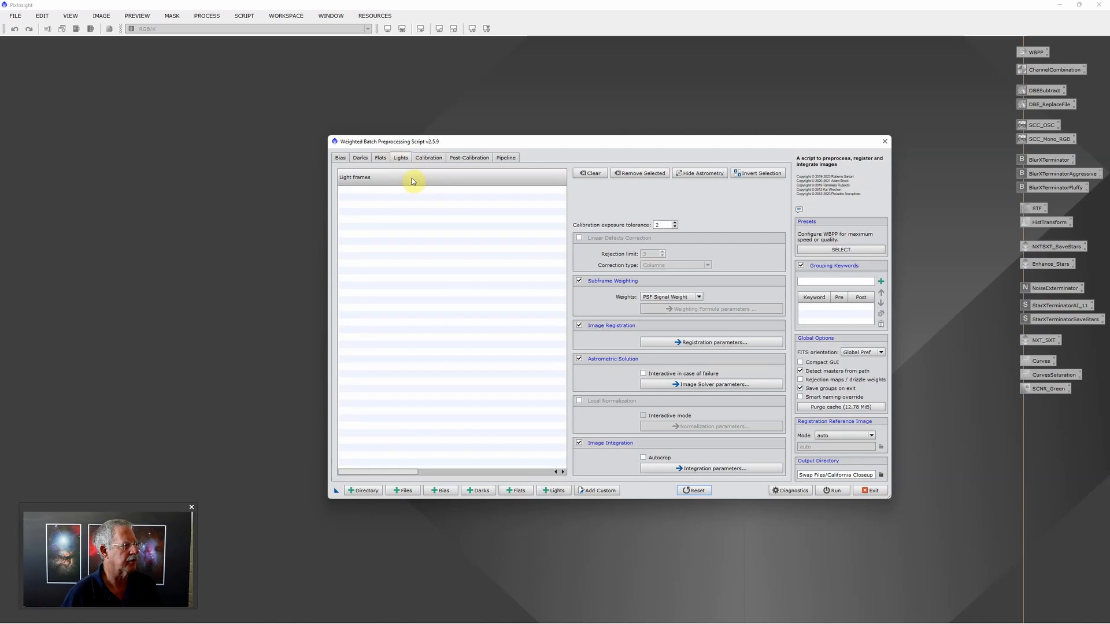
click(553, 492)
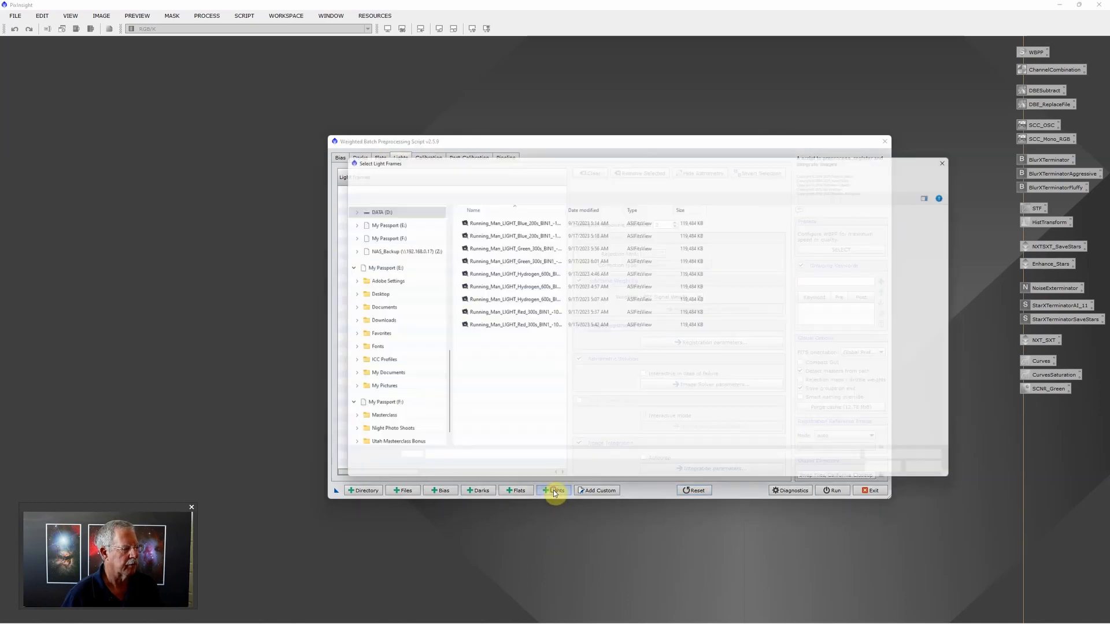
click(518, 218)
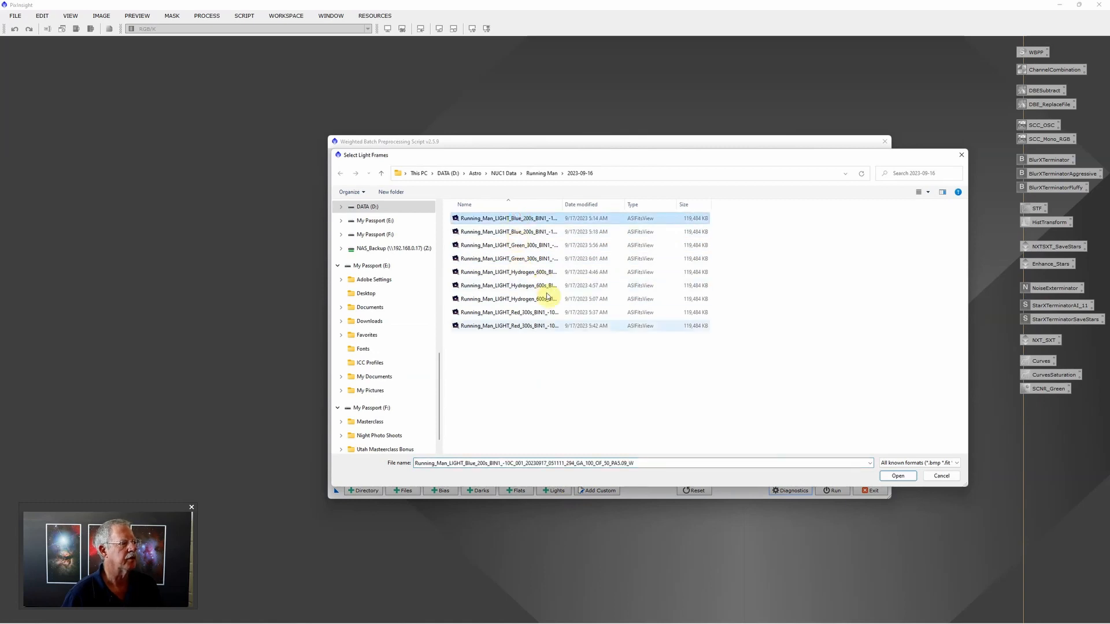
shift+click(549, 326)
click(899, 476)
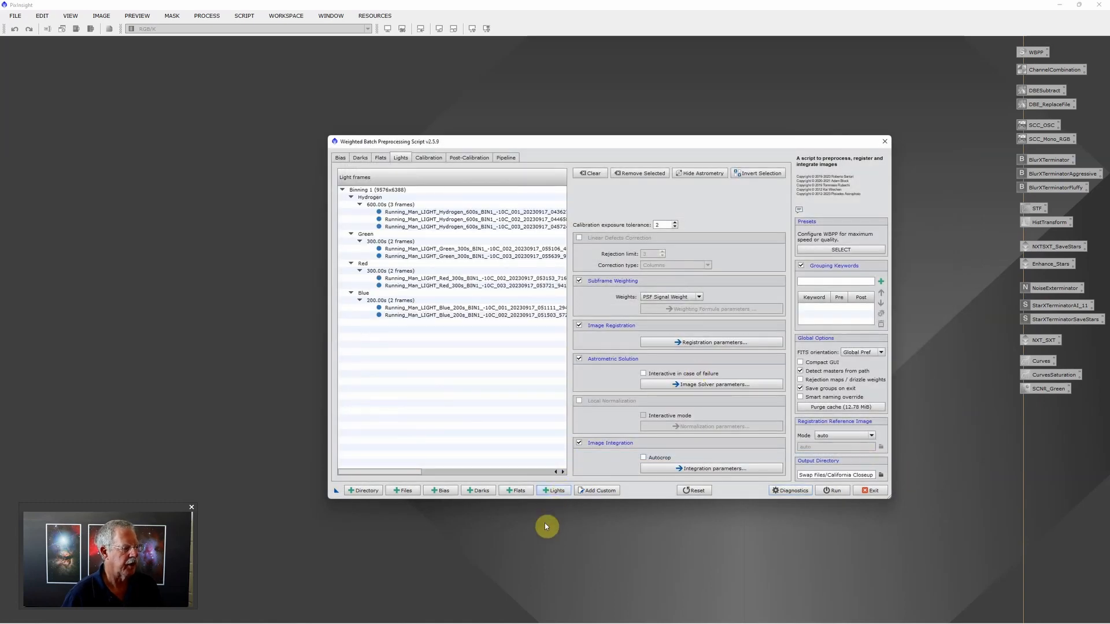
Add all Hydrogen, Oxygen and Sulfur light frames from the Running Man 2023-09-17 folder
click(551, 489)
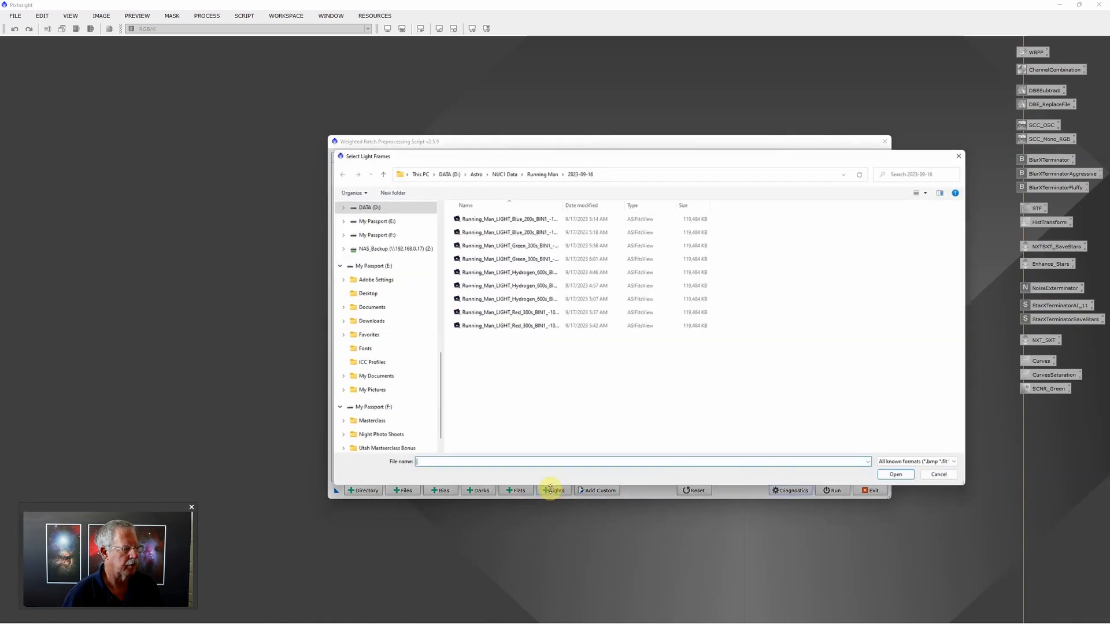
click(544, 172)
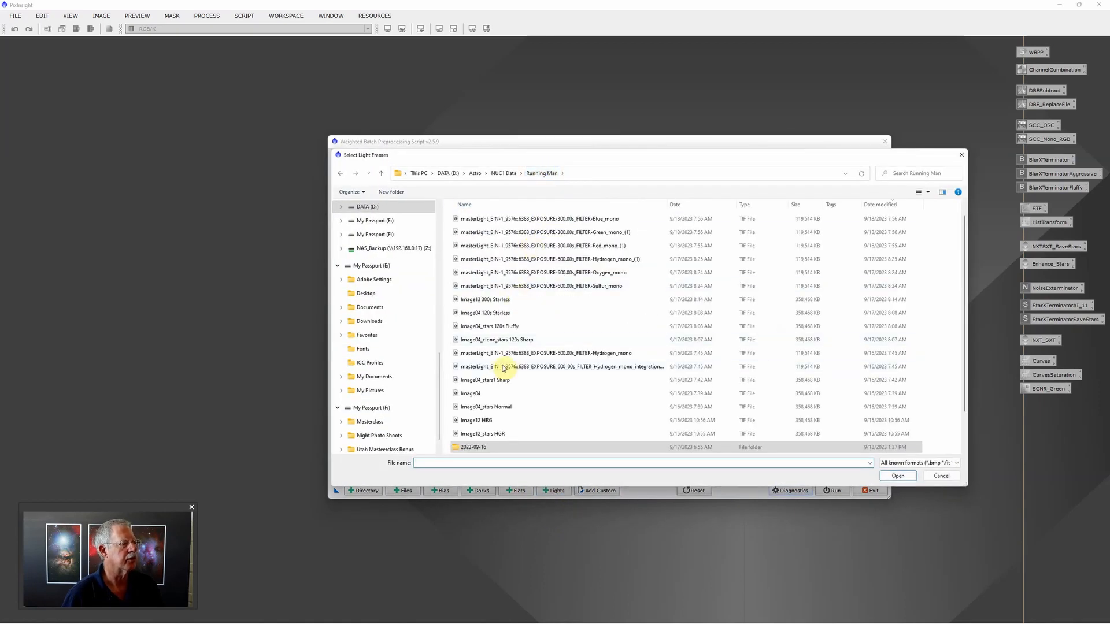
scroll(491, 439, down, 1)
double_click(495, 425)
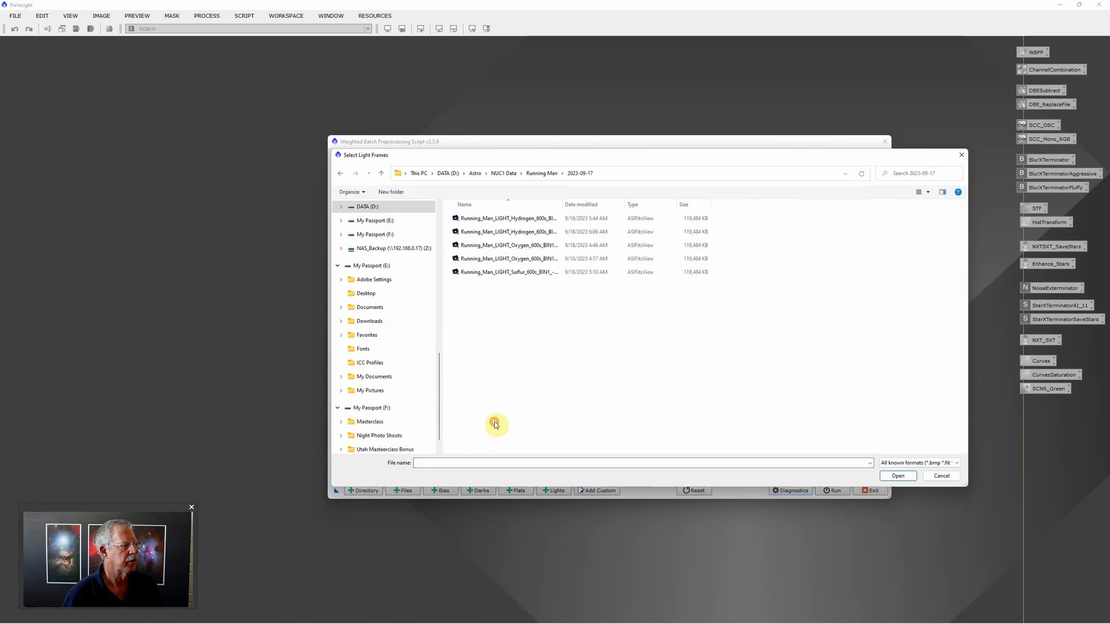
click(508, 218)
shift+click(511, 272)
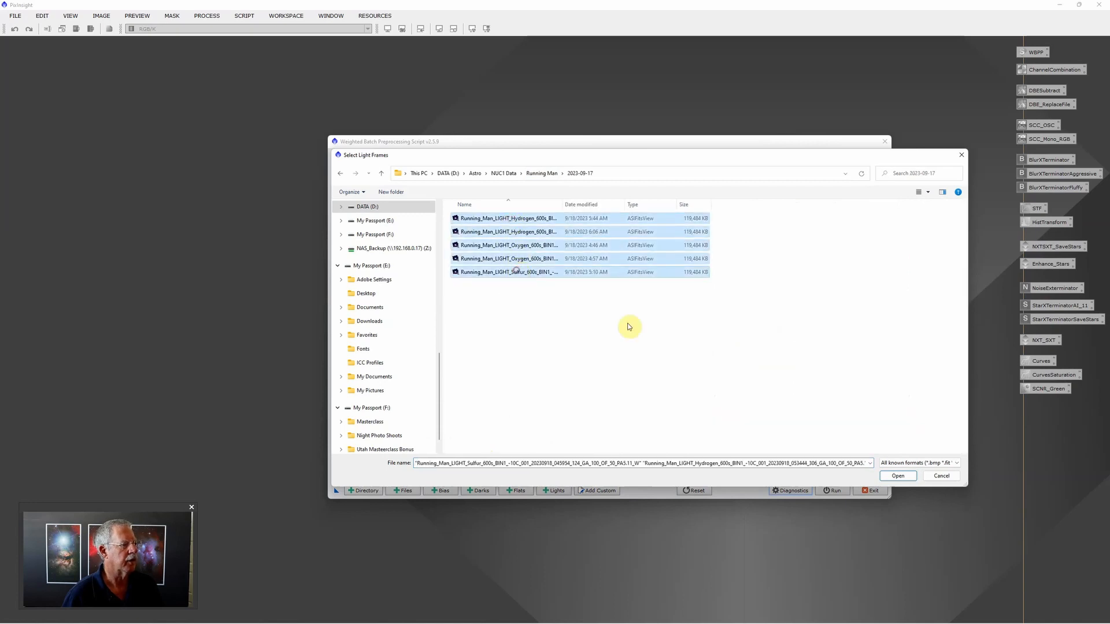
click(899, 475)
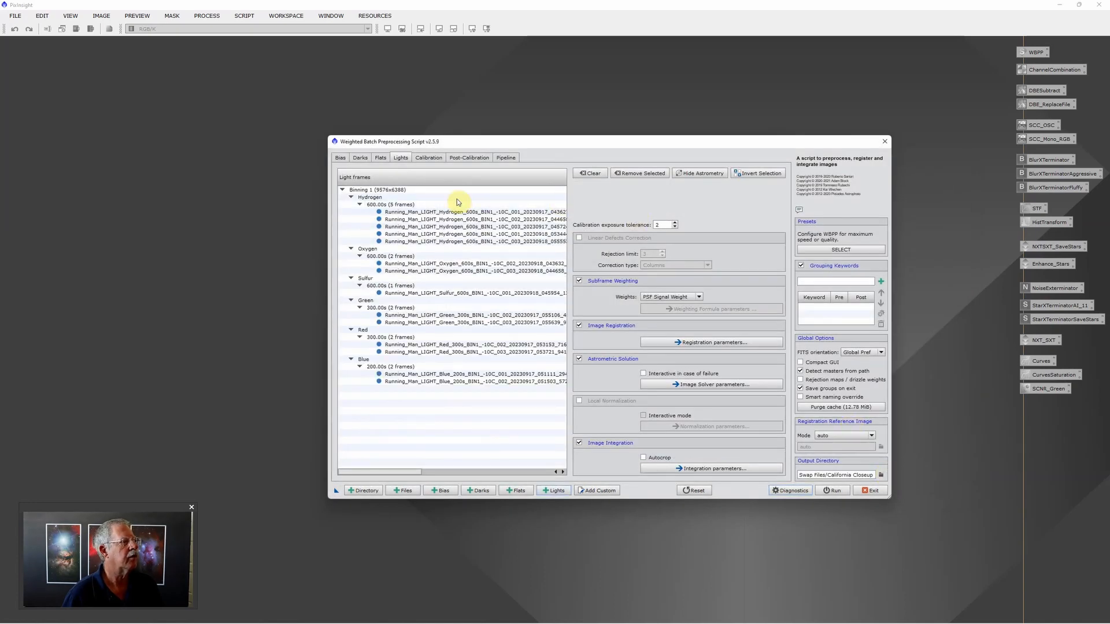
Add all light frames from the Running Man 2023-09-15 folder and look through the complete light frame list
click(555, 491)
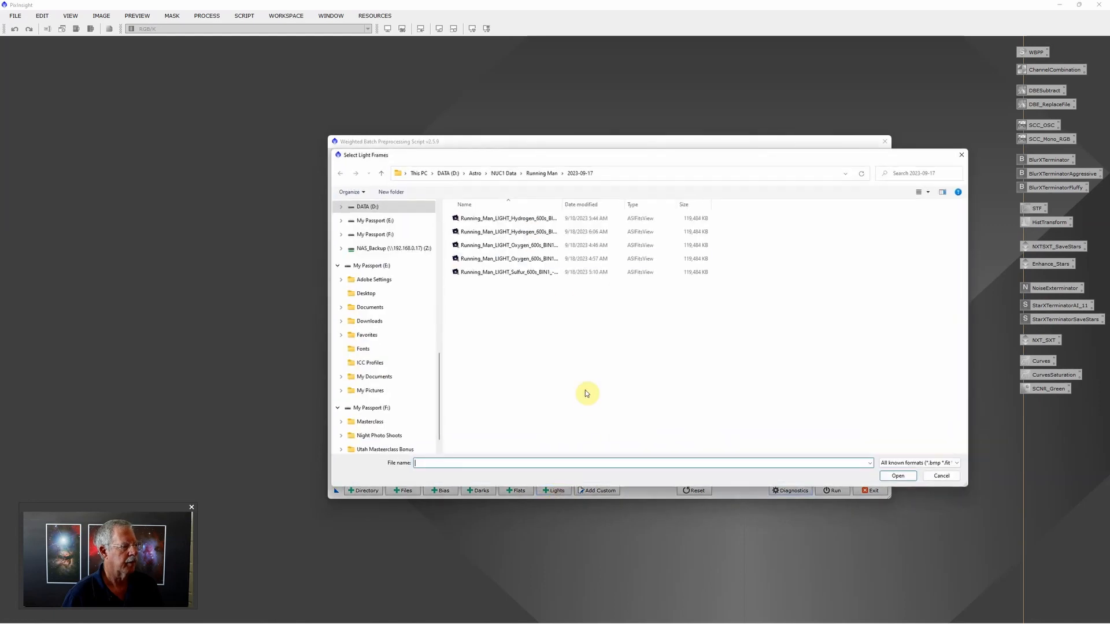
click(535, 174)
scroll(547, 391, down, 1)
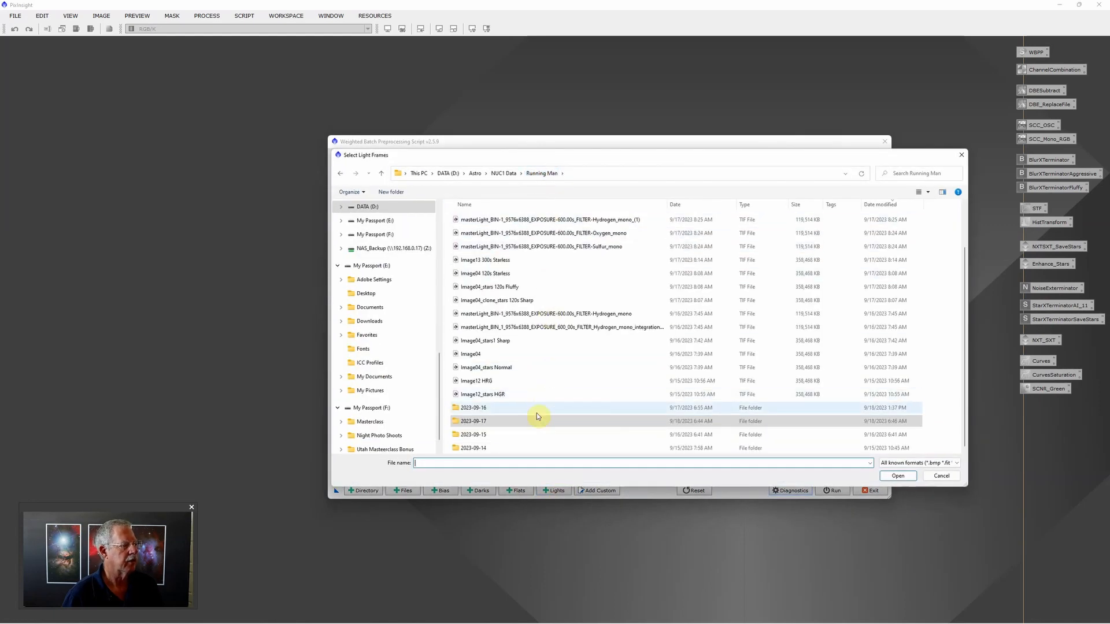
double_click(500, 438)
click(561, 219)
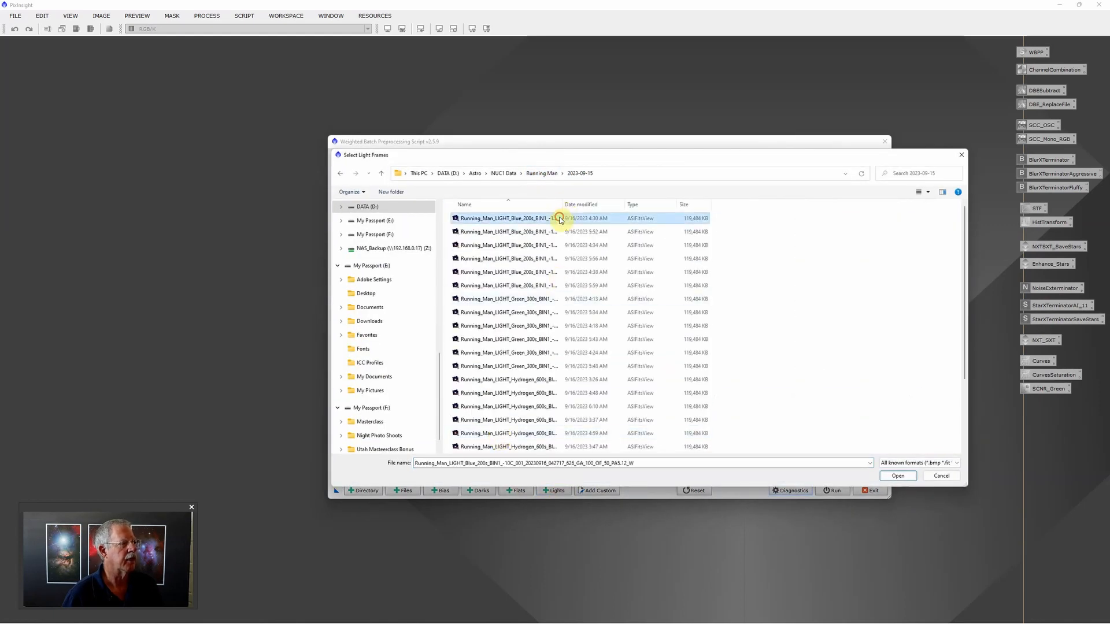
key(ctrl+a)
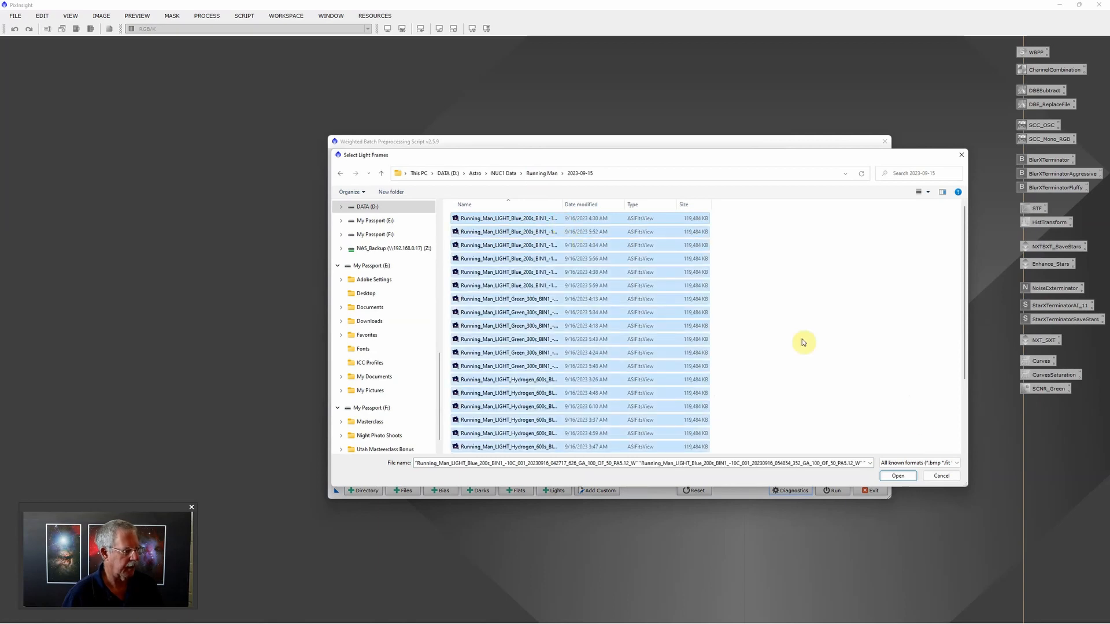
click(896, 477)
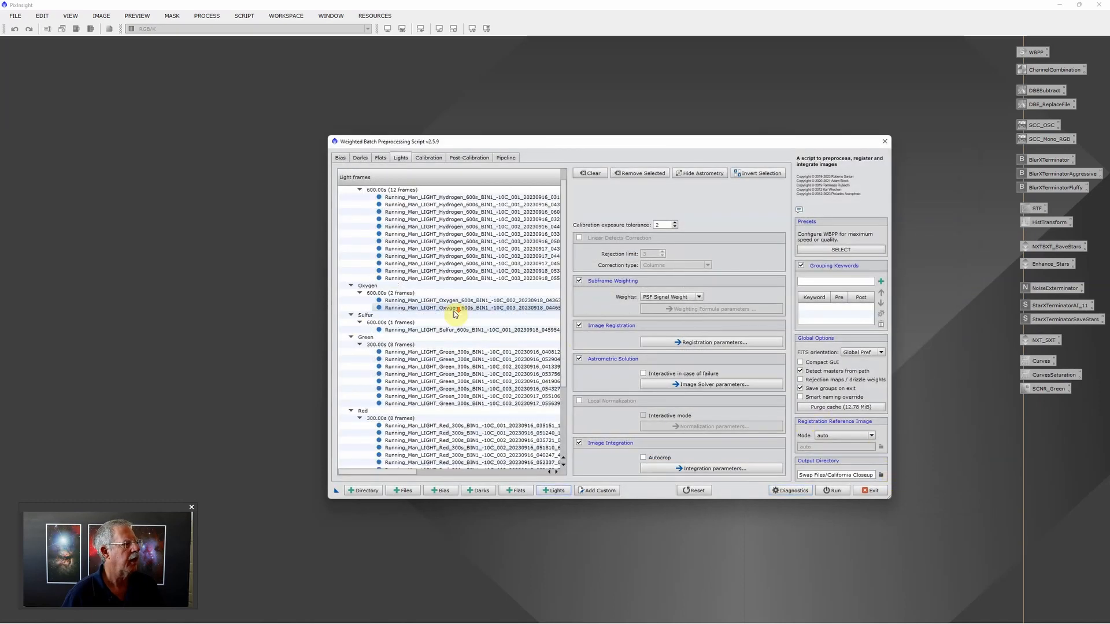
scroll(454, 315, down, 4)
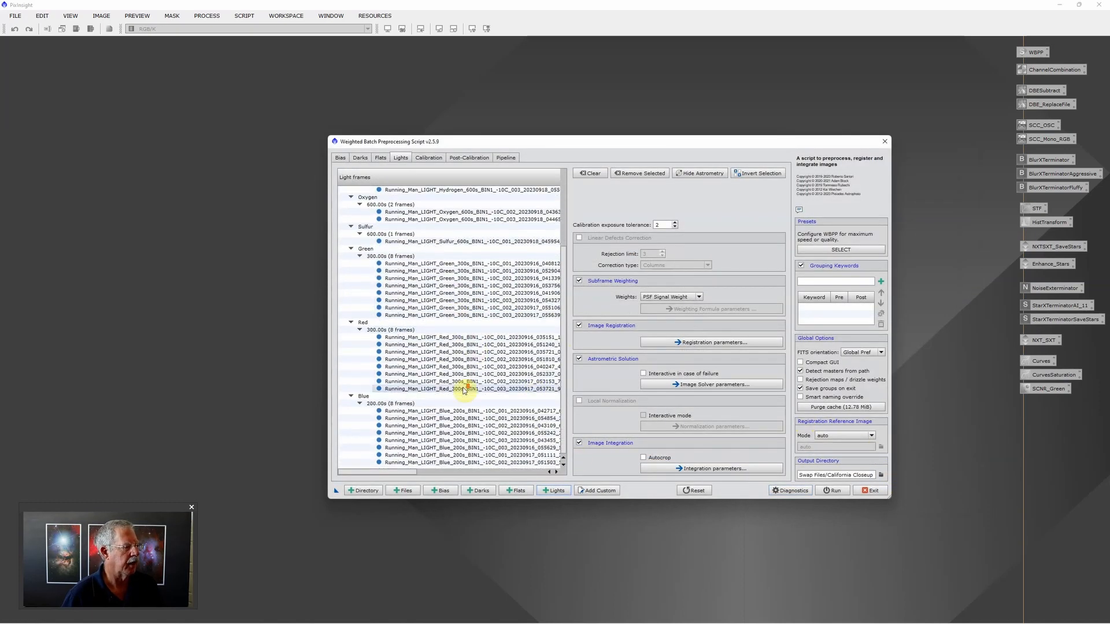
scroll(463, 409, up, 4)
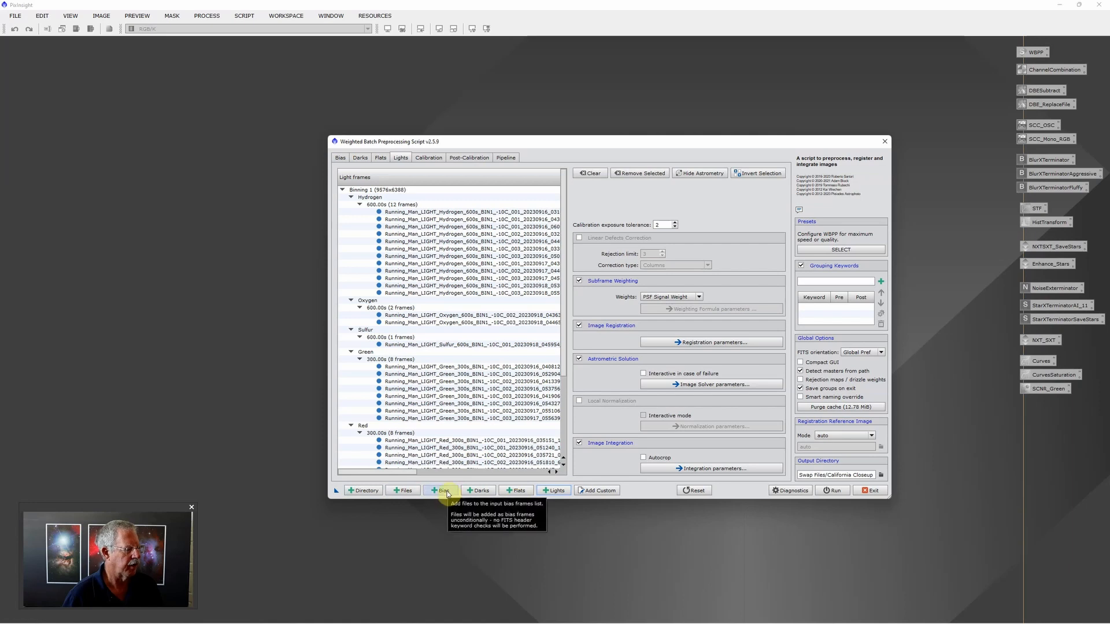
Add the bias, dark and flat calibration frames from the Astro/Calibration "Mono Combined" folder to the preprocessing script
click(366, 491)
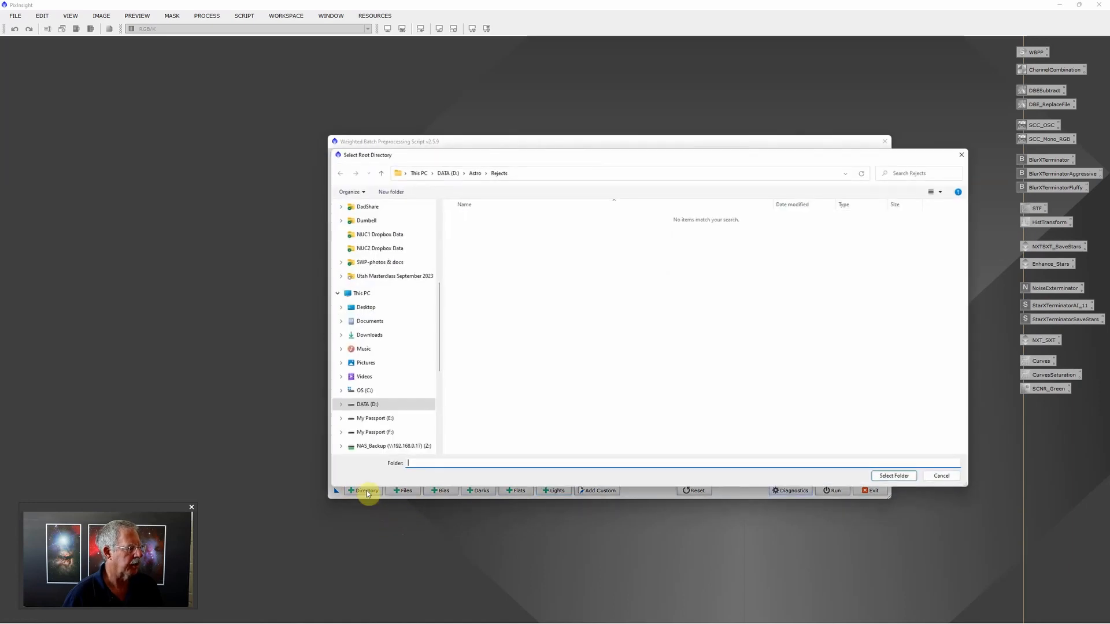
click(475, 173)
double_click(483, 221)
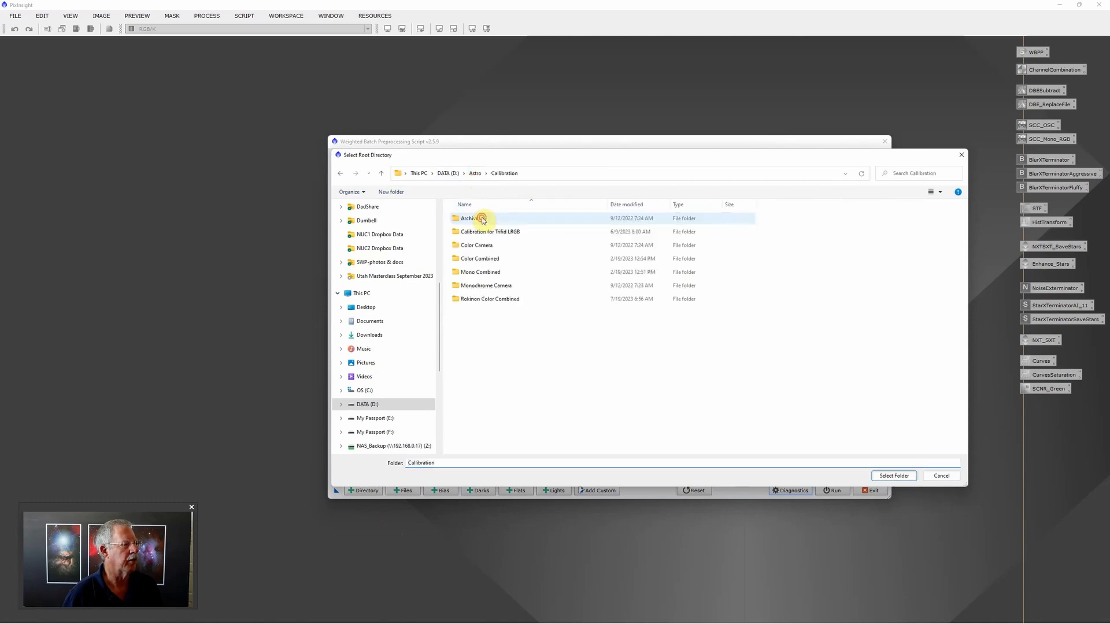
click(486, 275)
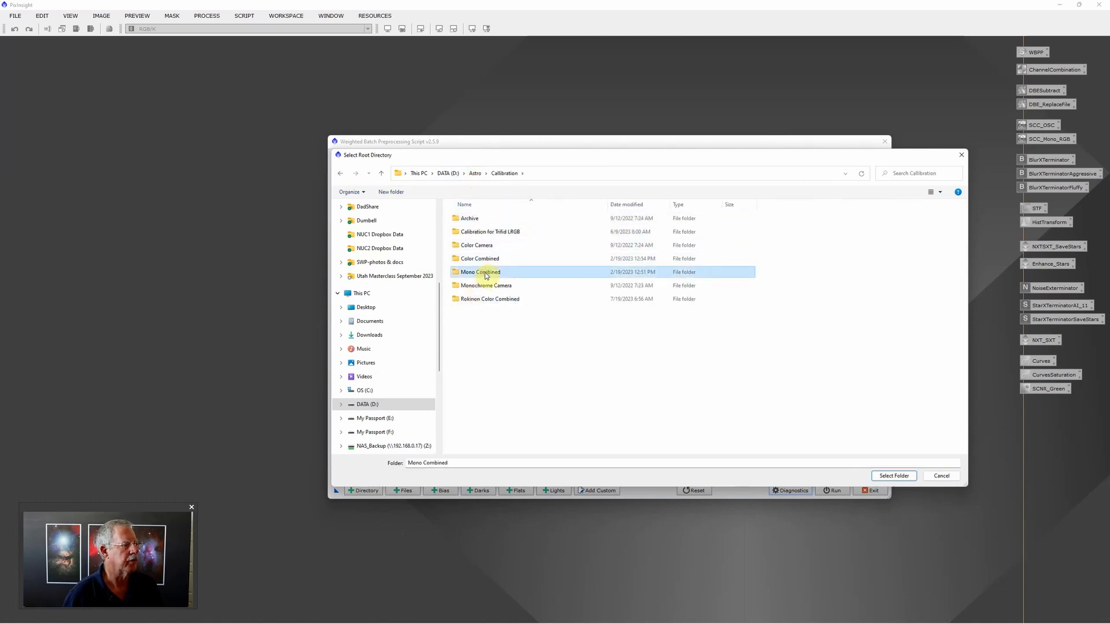
double_click(497, 273)
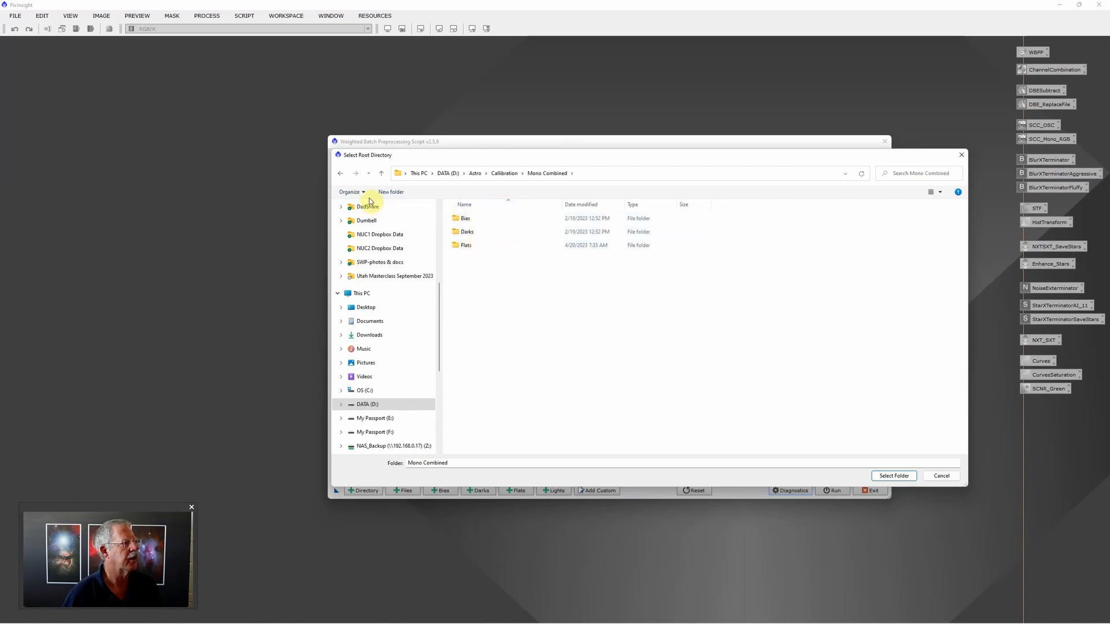
click(340, 173)
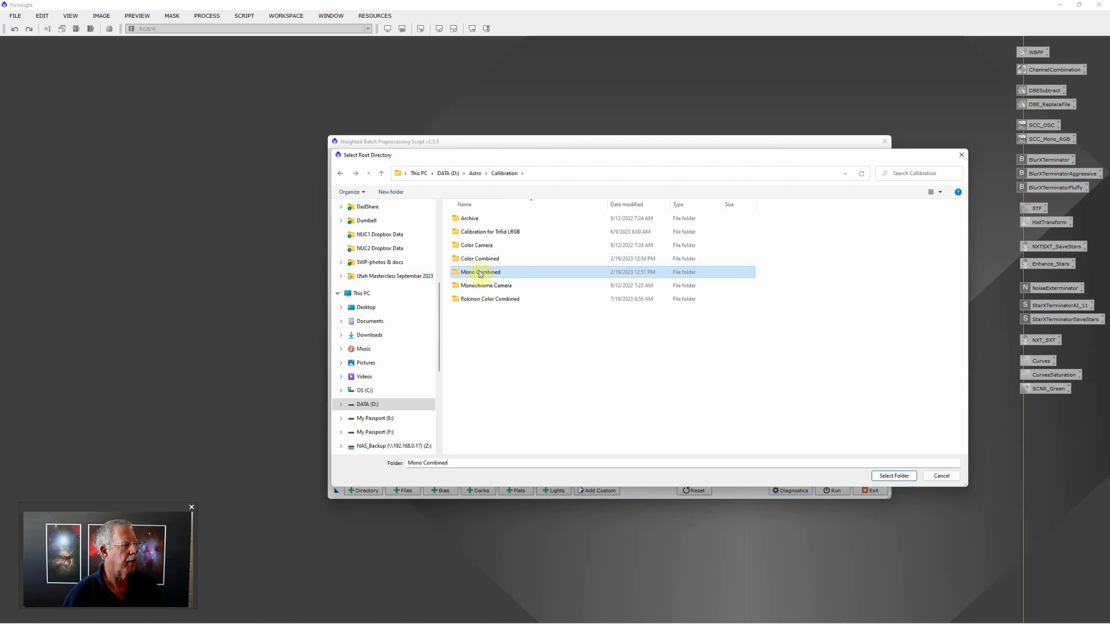
click(894, 476)
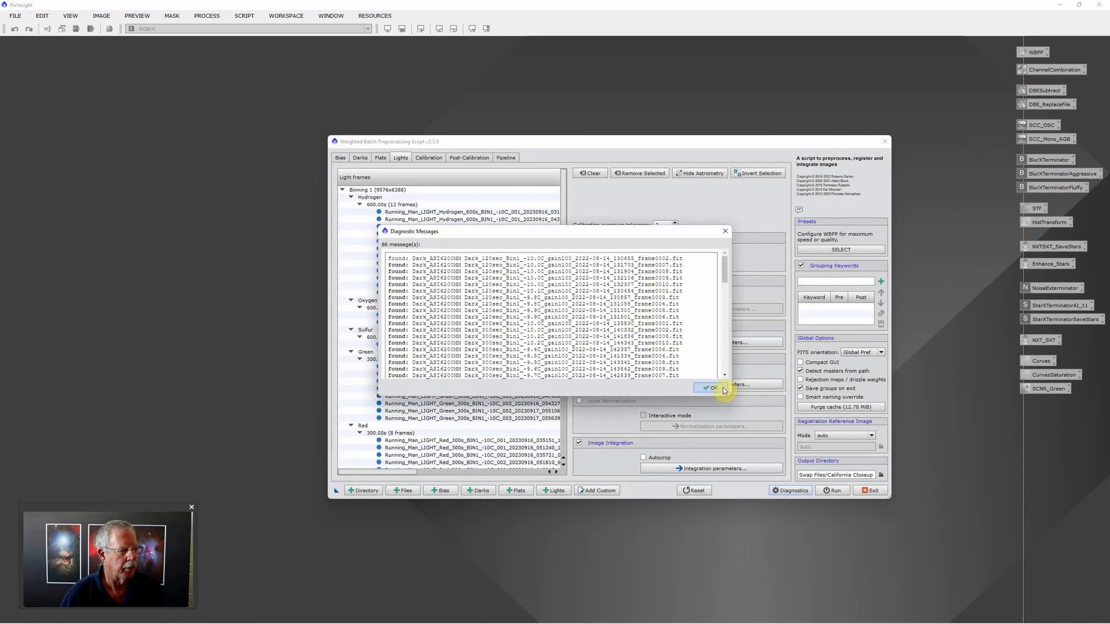
click(714, 390)
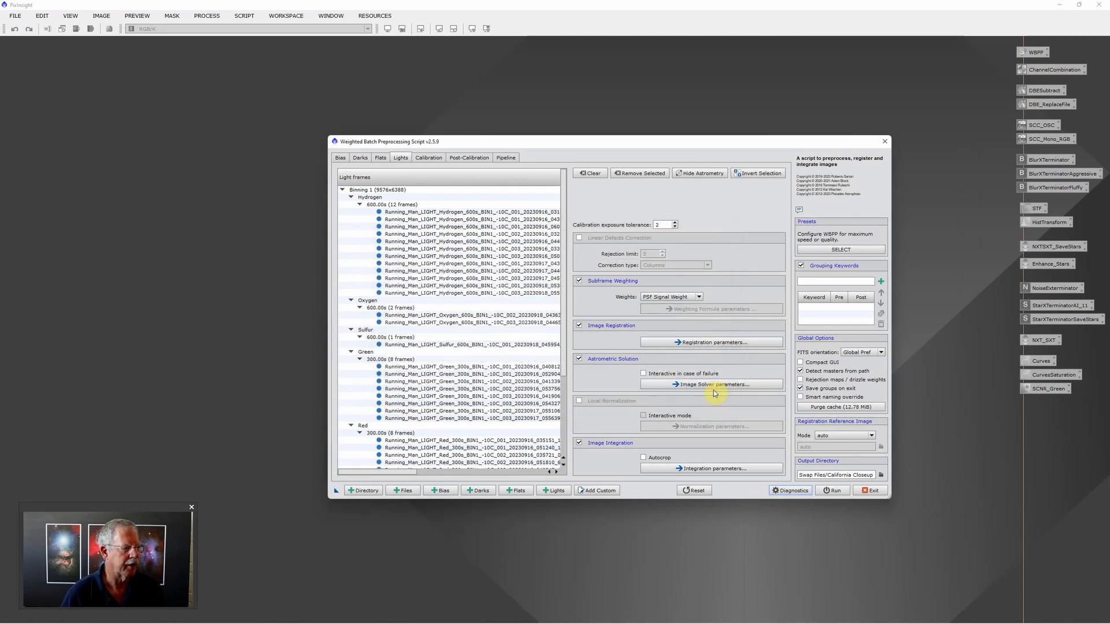
Check the flat, dark and bias frame lists and remove the 120-second dark frame group
click(380, 159)
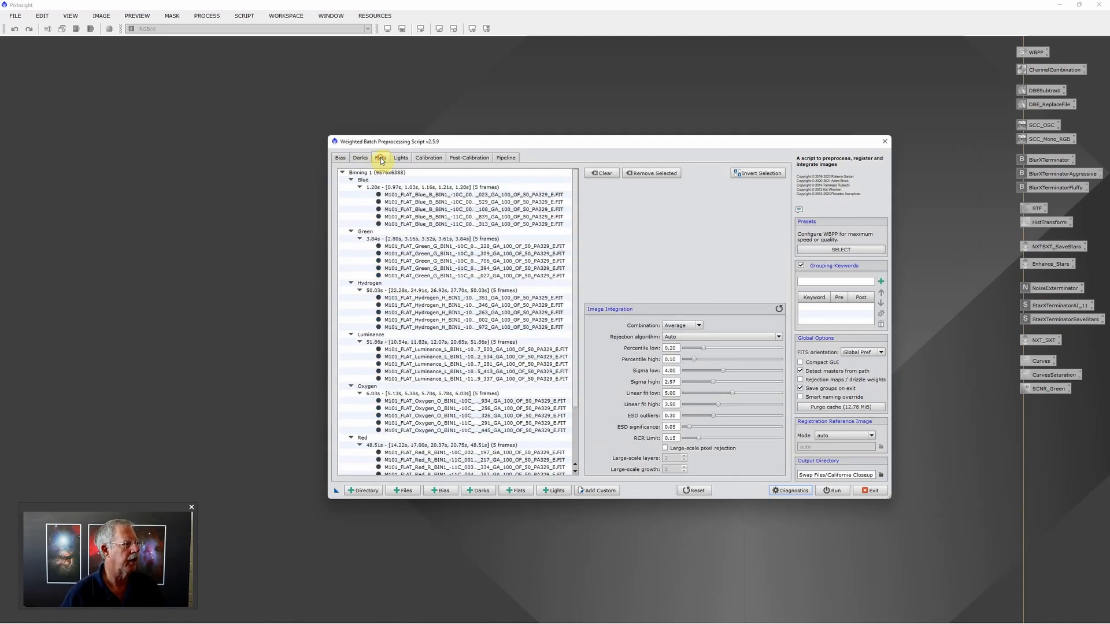
click(361, 158)
click(340, 157)
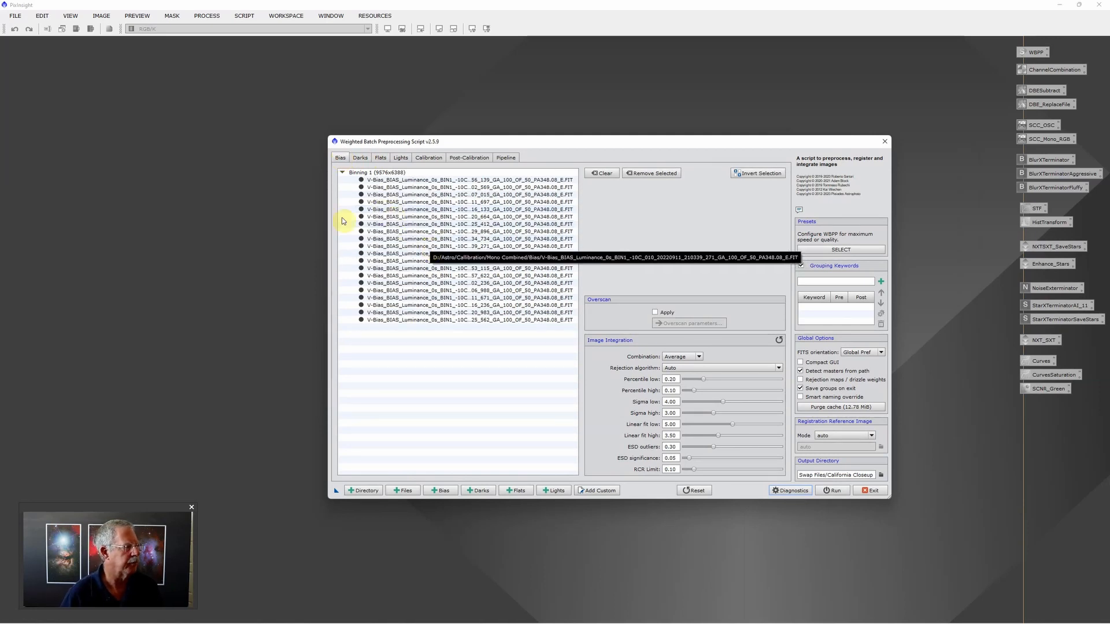
click(360, 158)
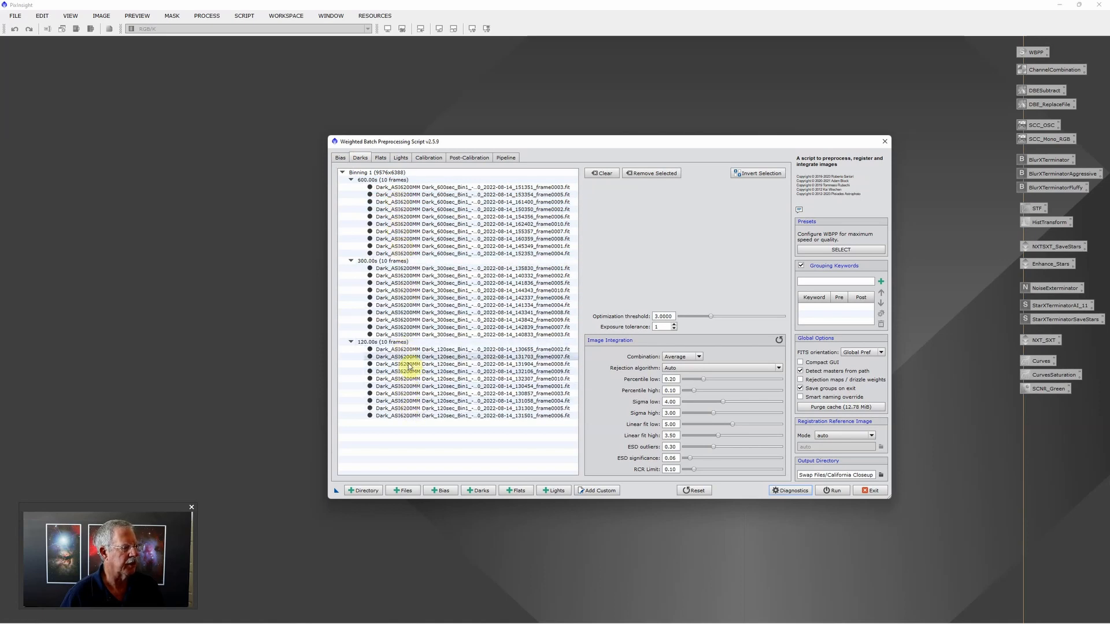
click(433, 344)
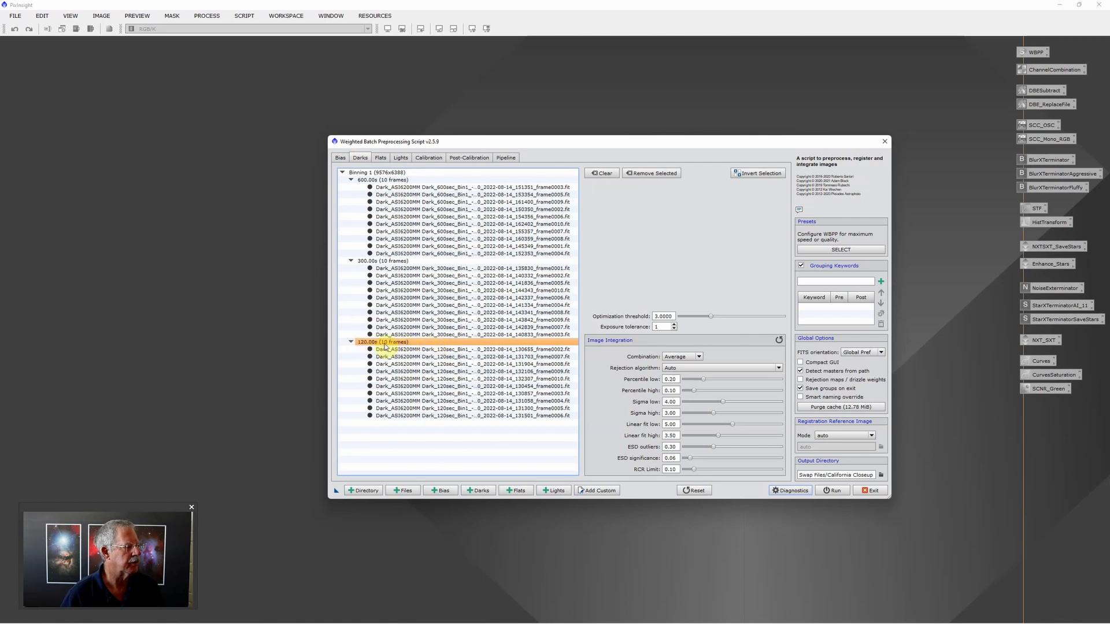
click(648, 178)
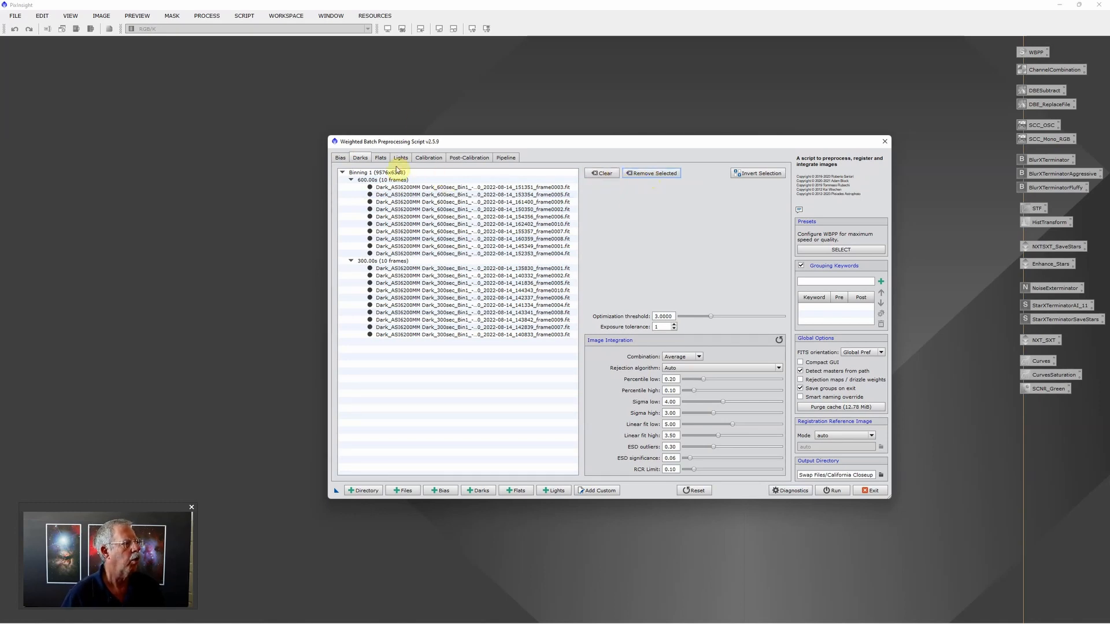
Set a literal output pedestal of 300 DN for all light frames and enable master dark optimization for the 200-second Blue lights
click(428, 157)
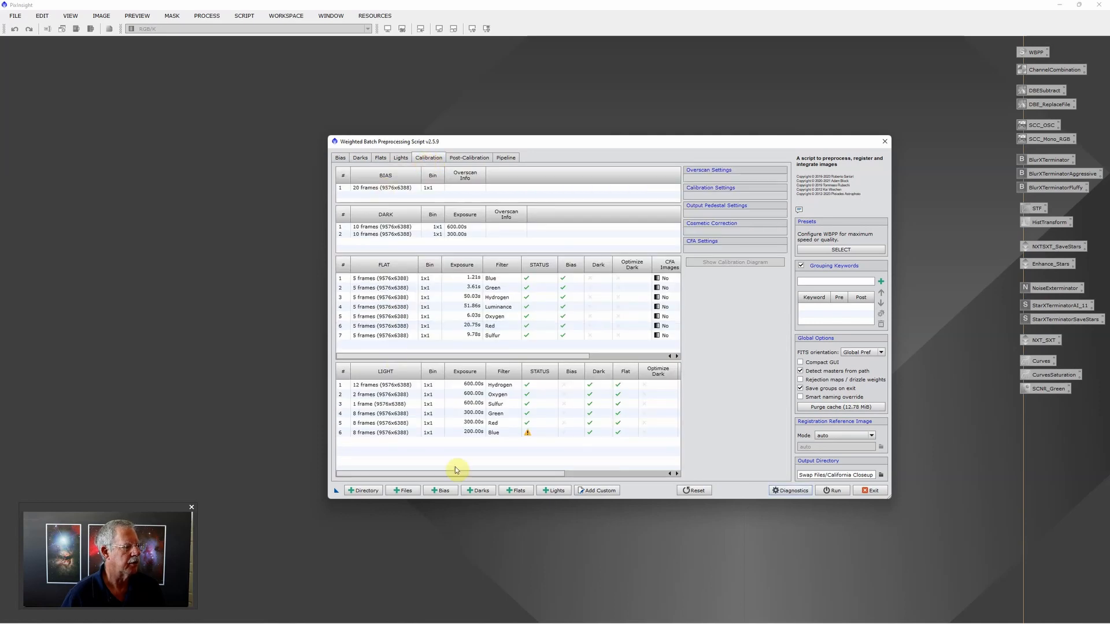
click(501, 387)
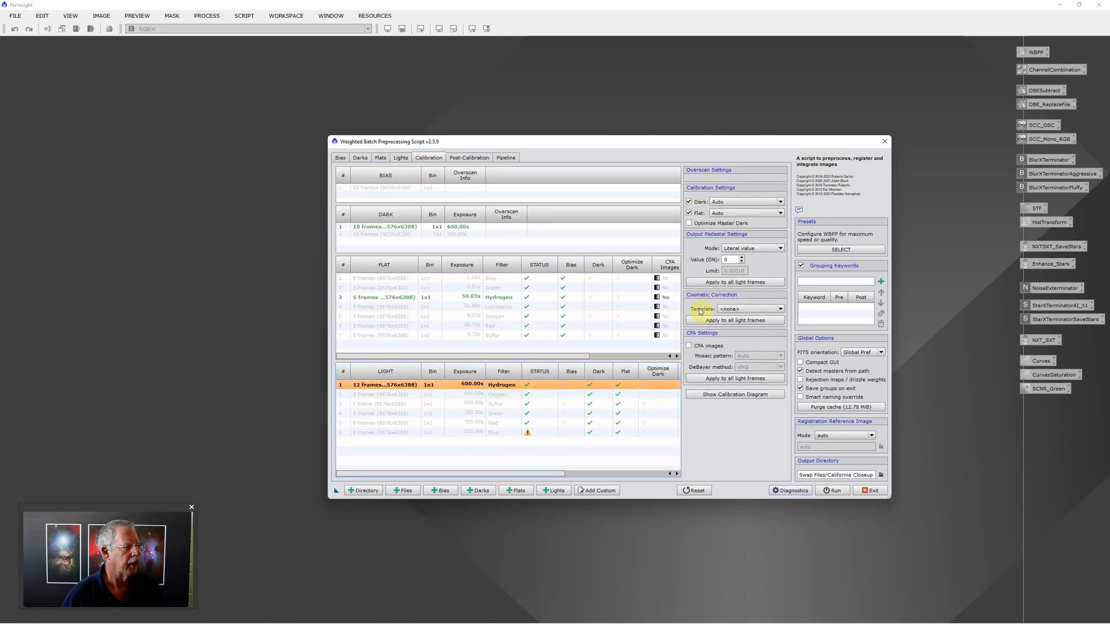
double_click(737, 258)
text(300)
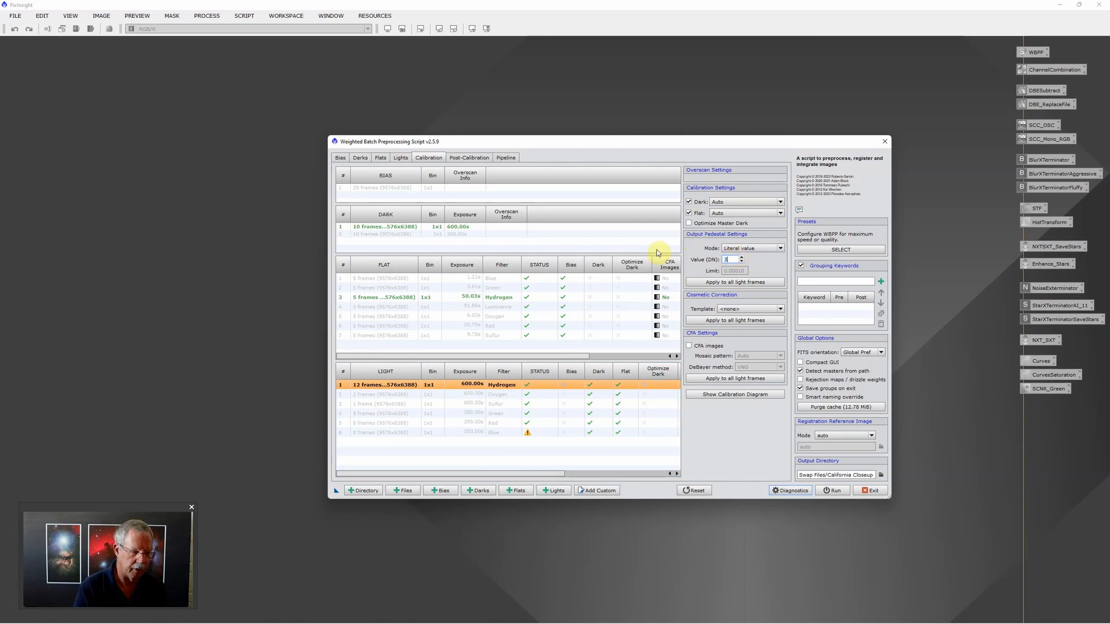
click(733, 283)
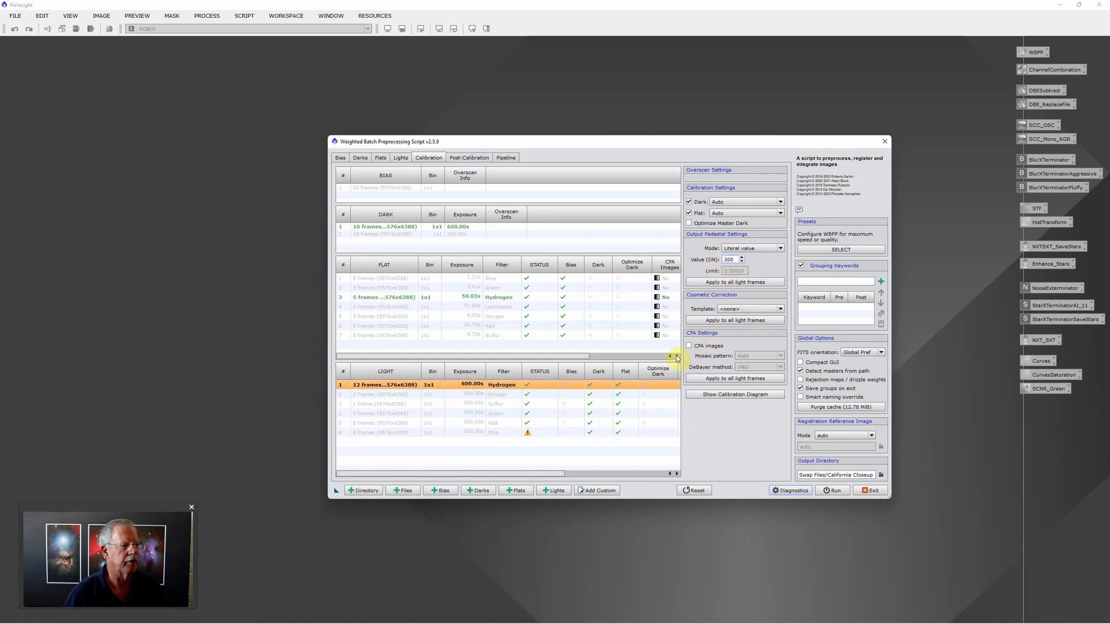
click(717, 283)
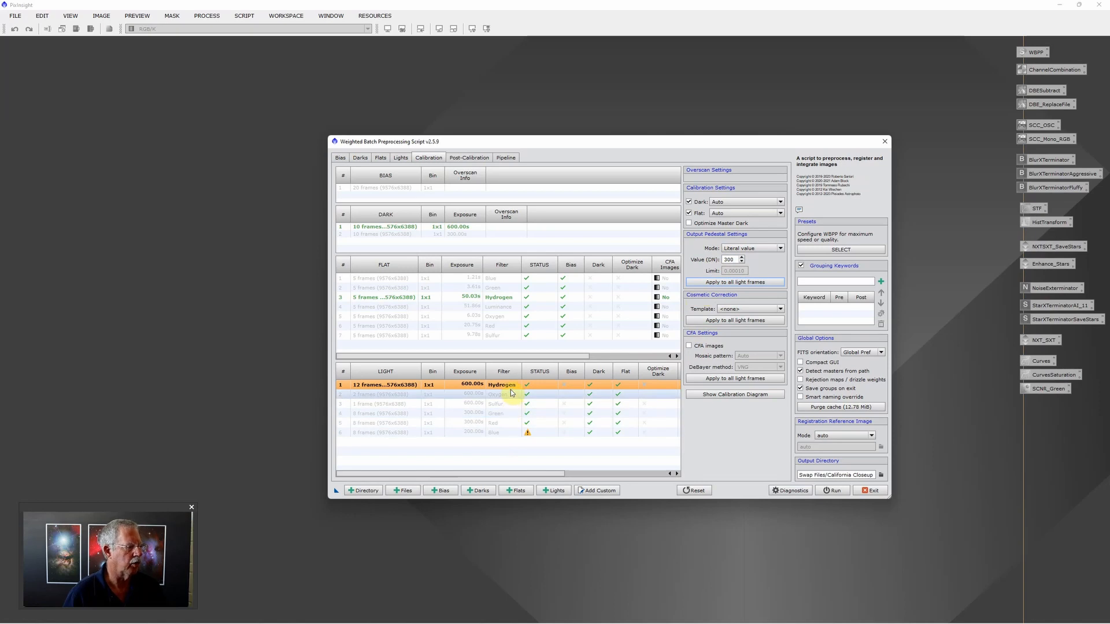
click(494, 433)
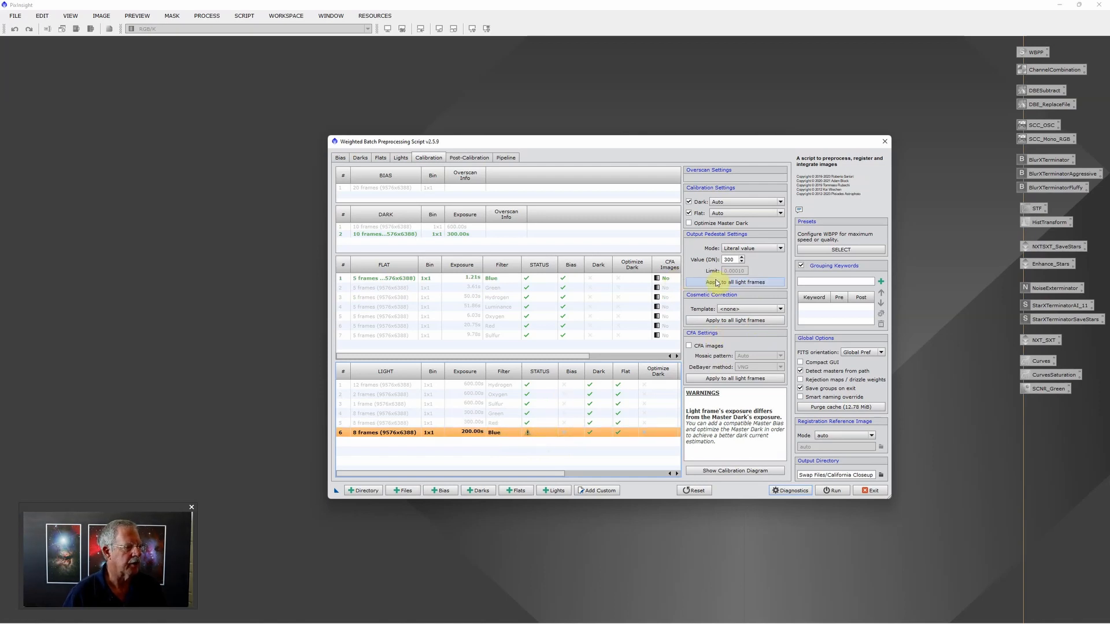
click(689, 223)
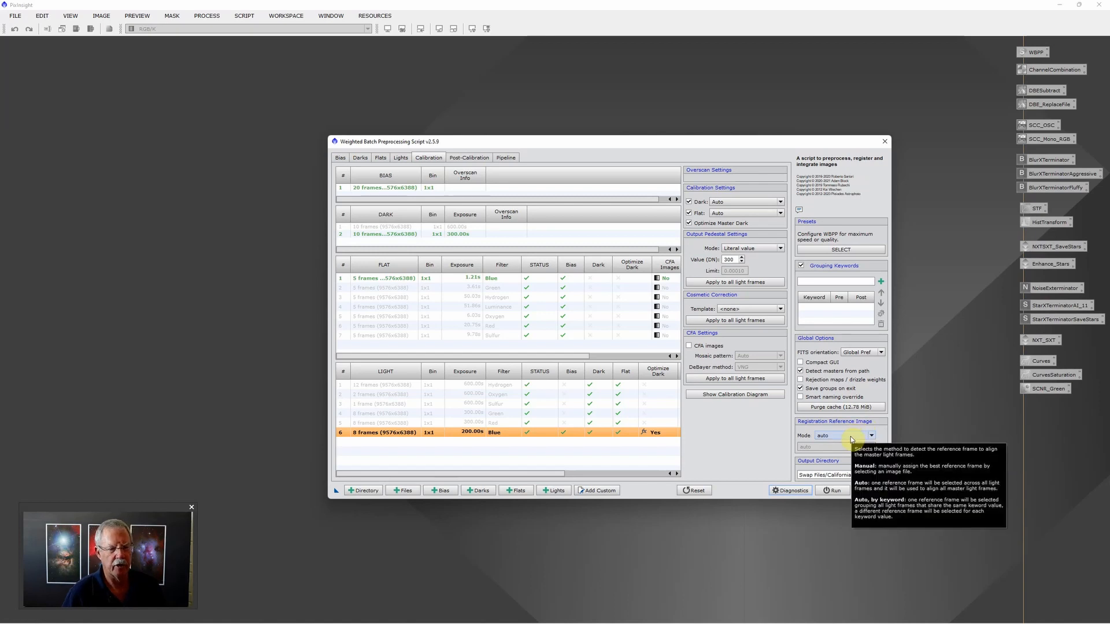
Set the output directory to the Running Man folder in PI Swap Files and exit the preprocessing script
click(882, 476)
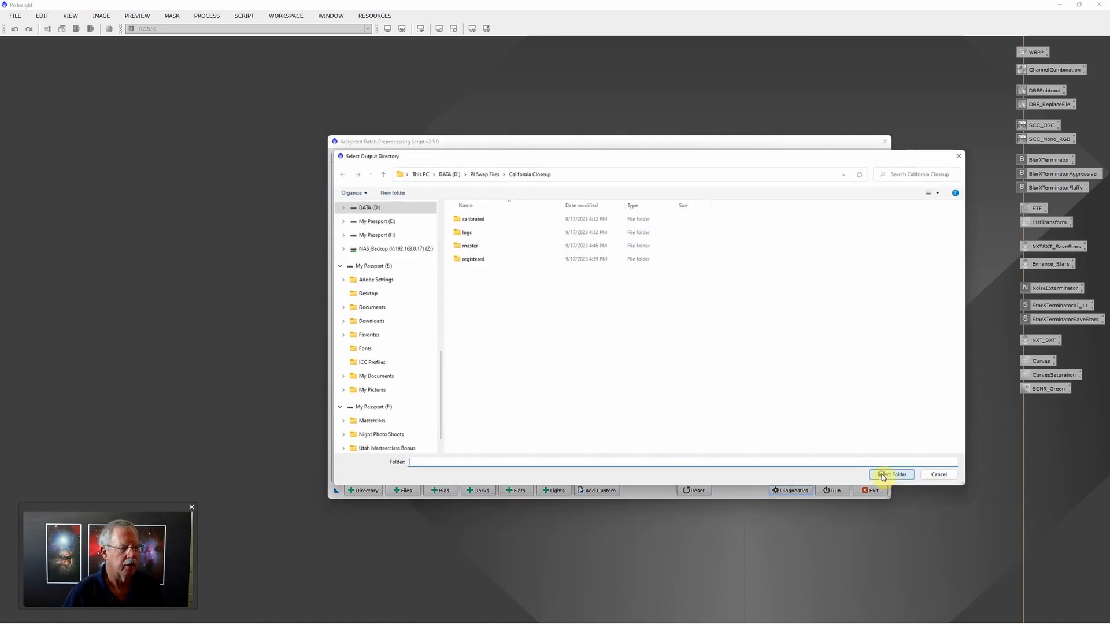
click(488, 177)
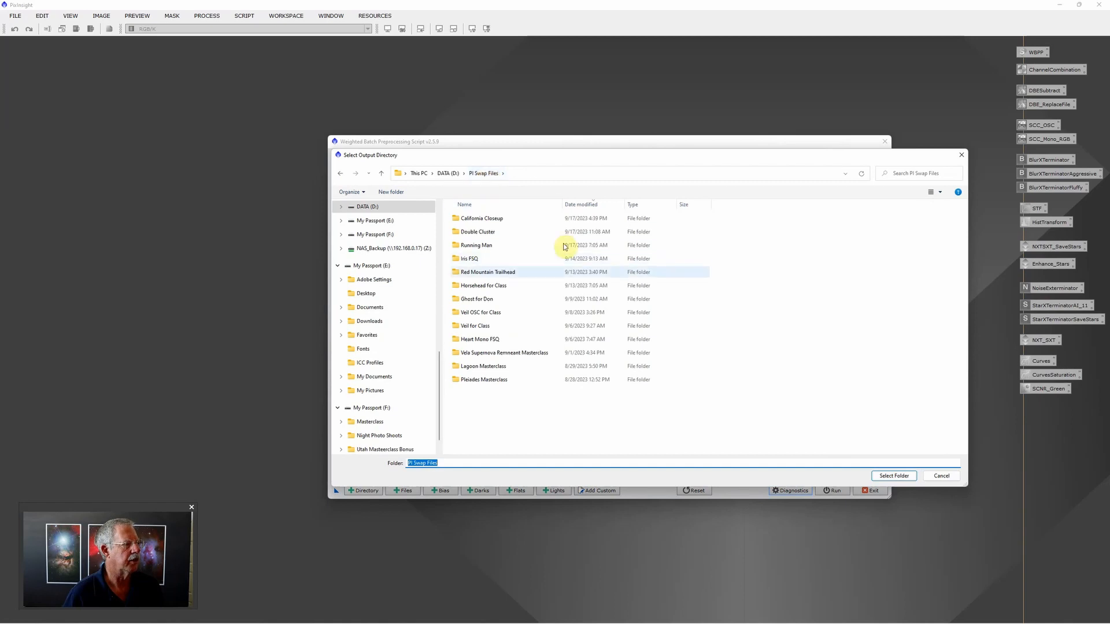
click(495, 245)
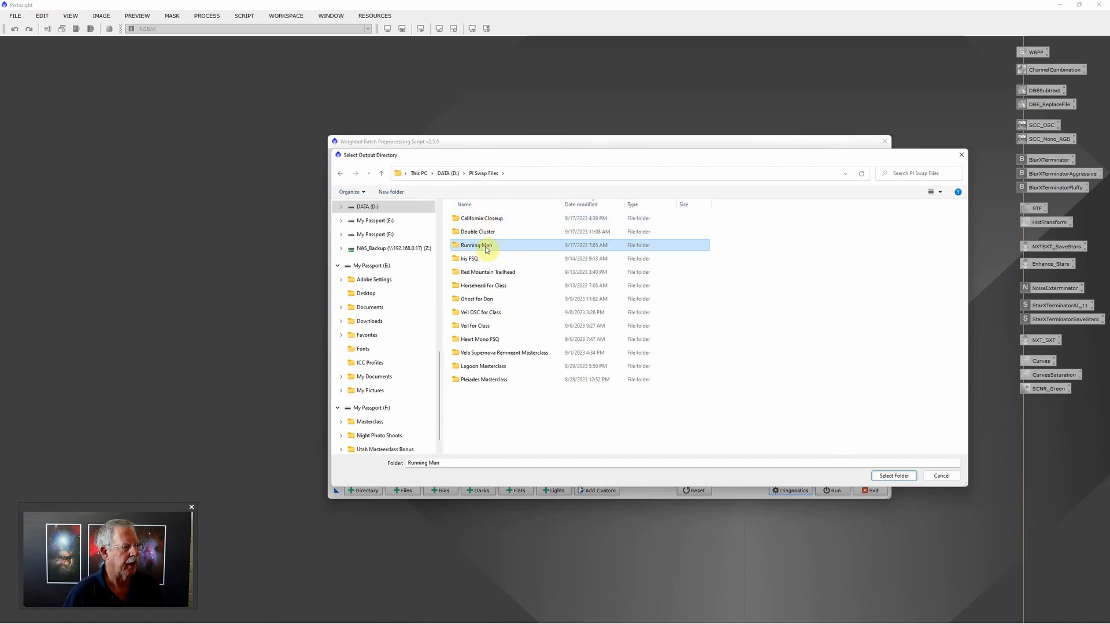
click(895, 477)
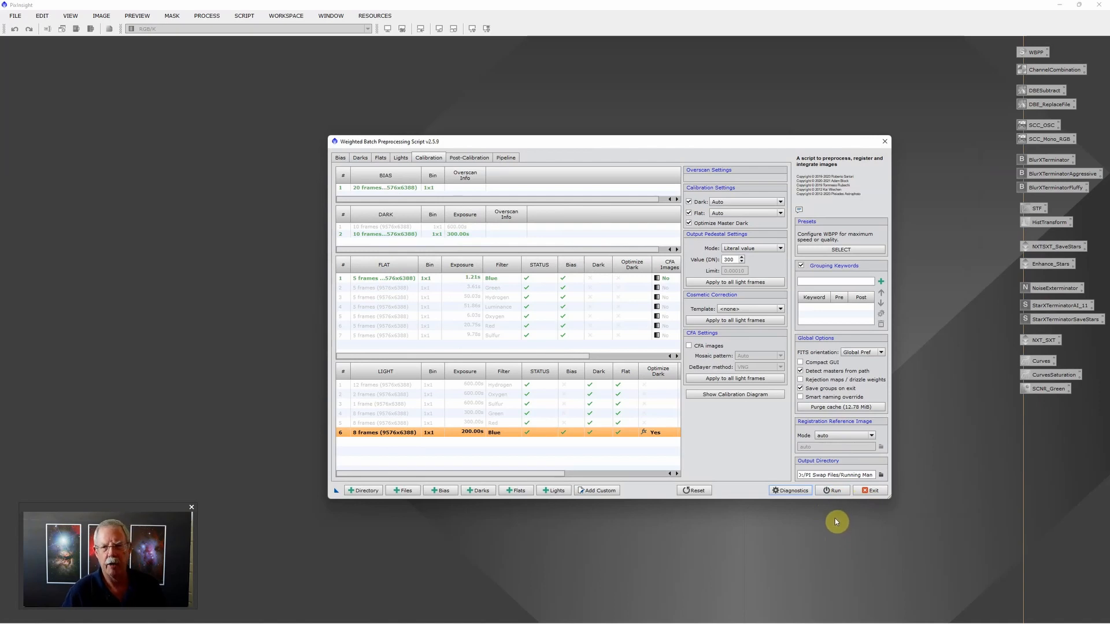
click(871, 491)
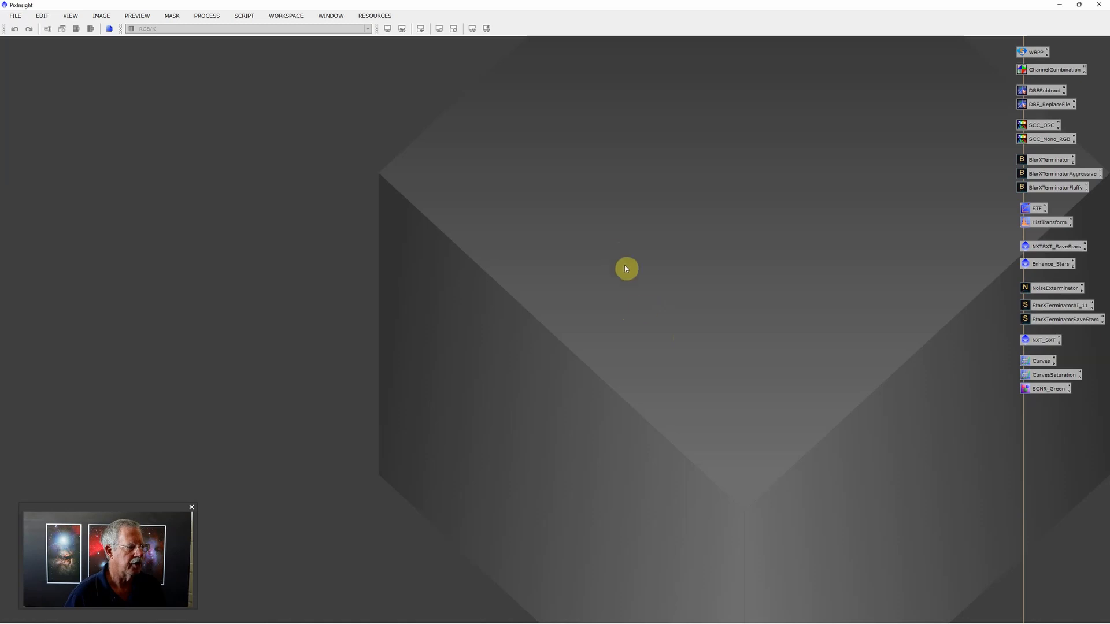
Open the "(1)" versions of the 200-second Blue, 300-second Red and 300-second Green master lights from the Running Man master folder
double_click(633, 282)
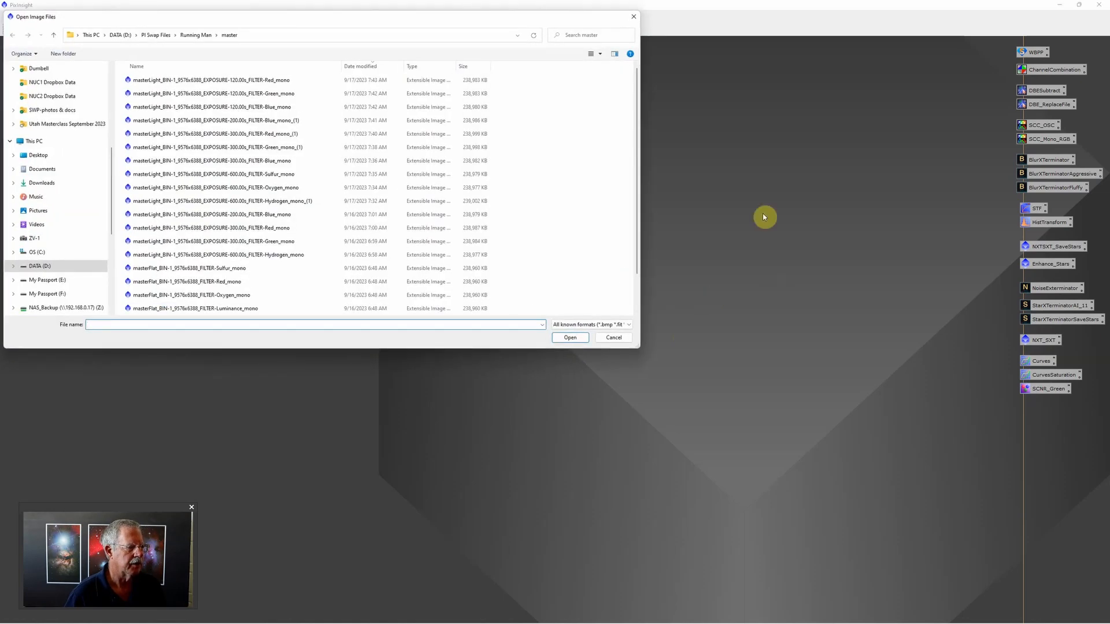
drag(483, 16, 650, 92)
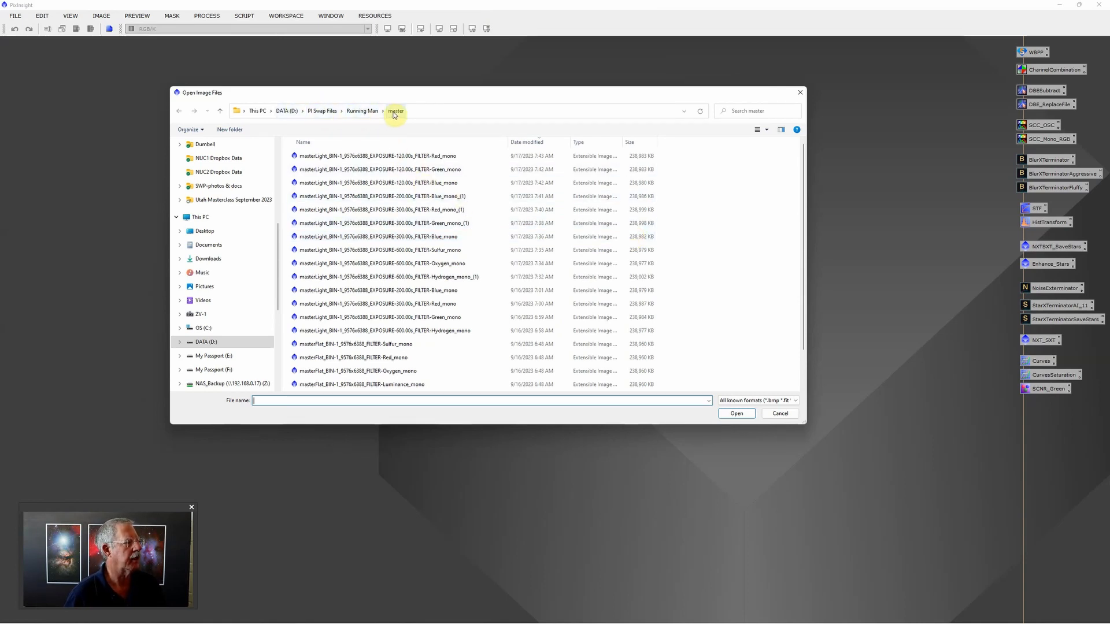
click(362, 111)
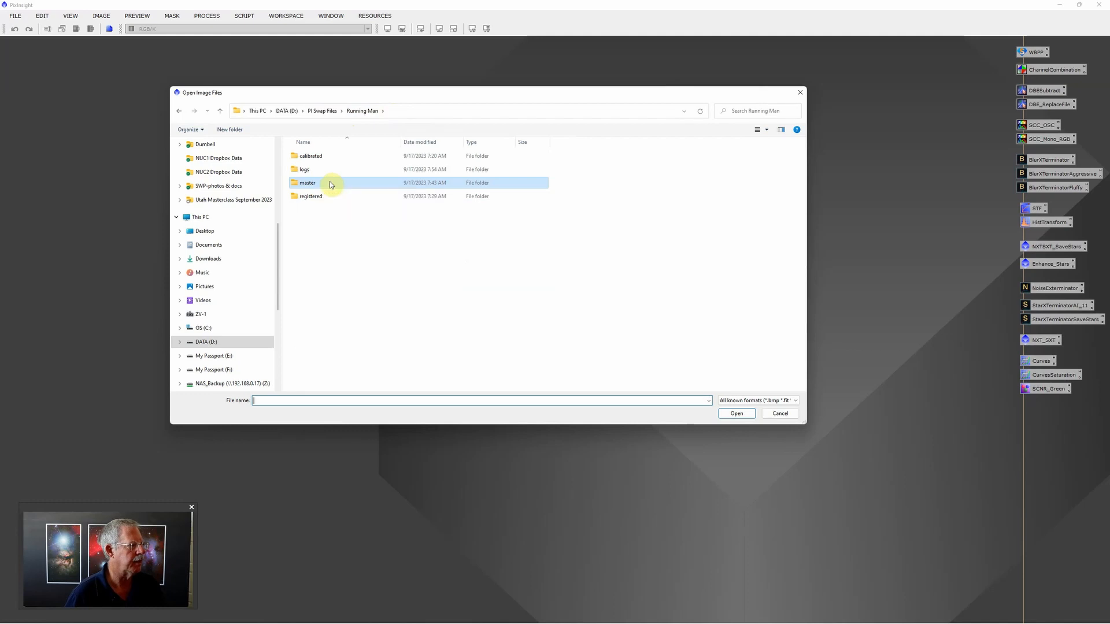
double_click(331, 183)
click(456, 157)
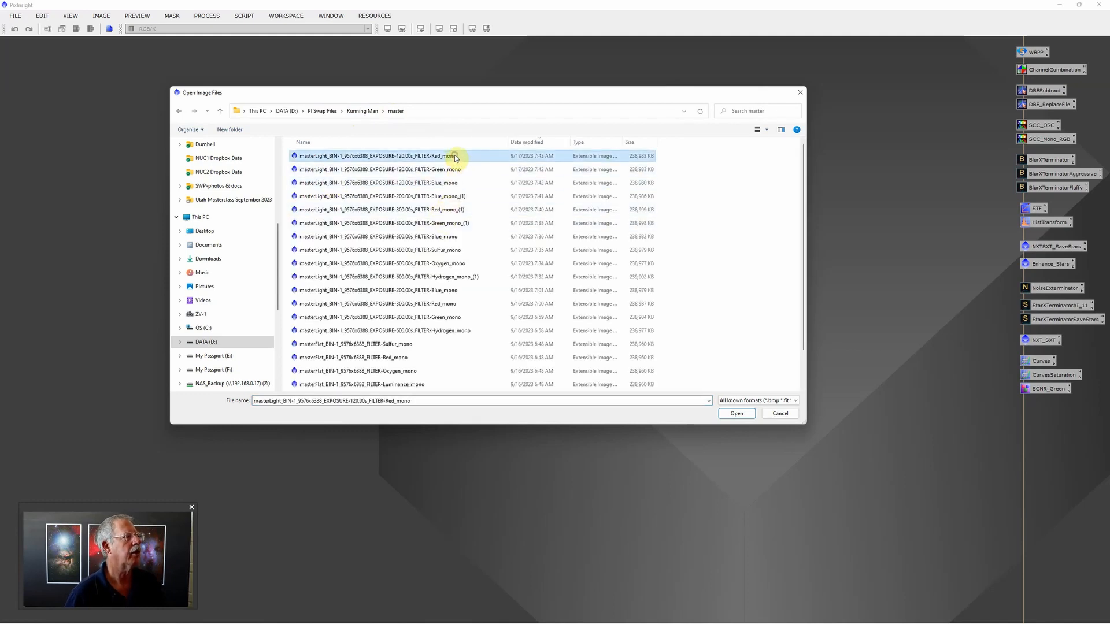
shift+click(453, 183)
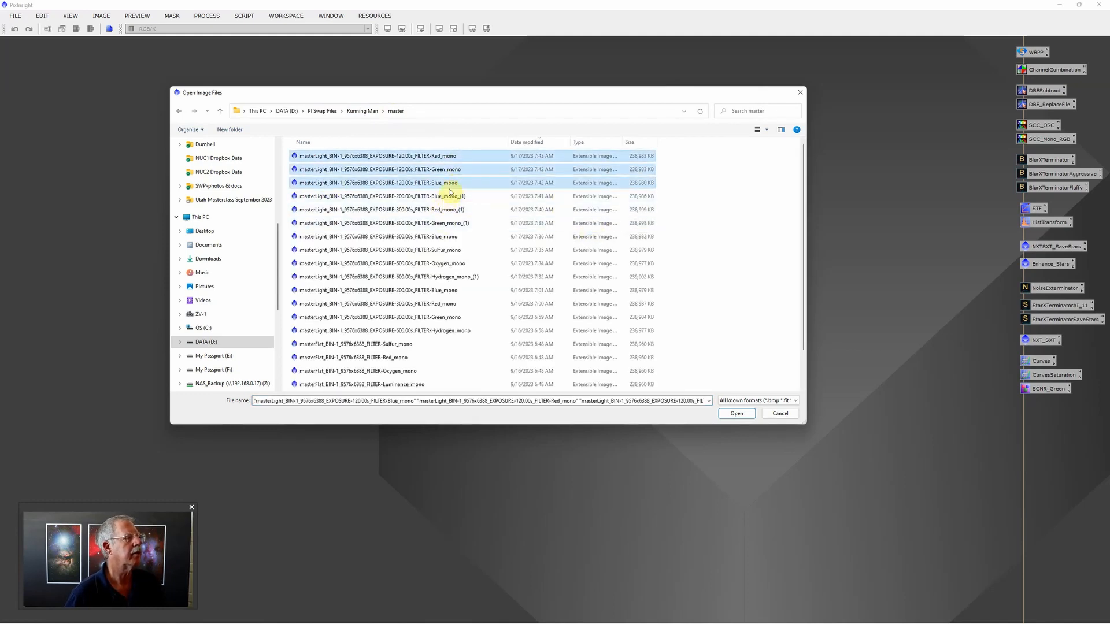
click(444, 197)
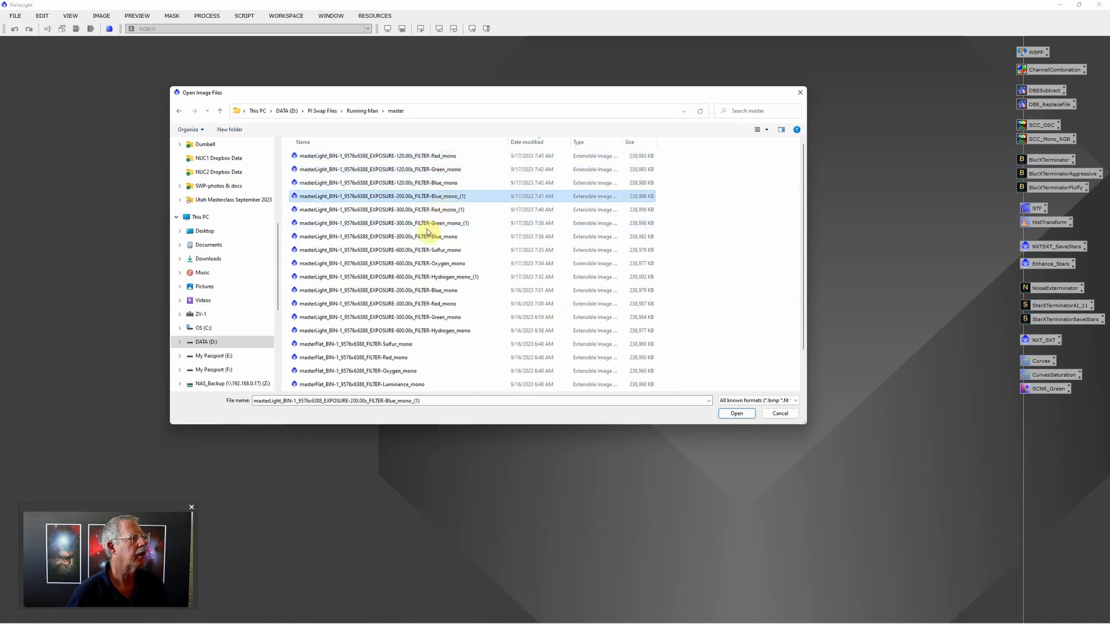
shift+click(434, 224)
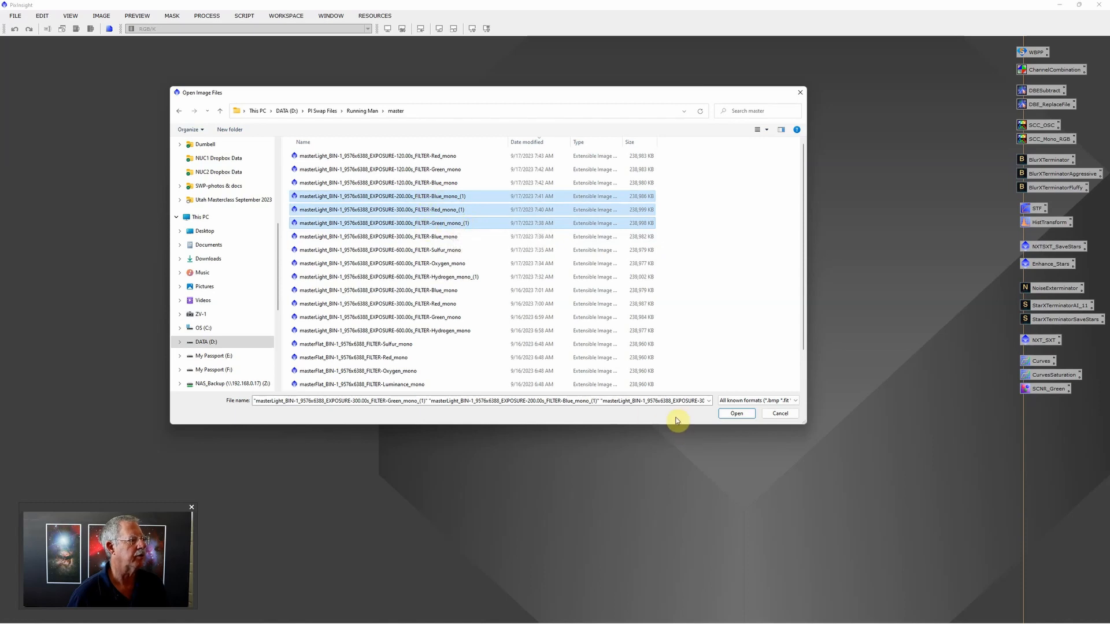
click(736, 414)
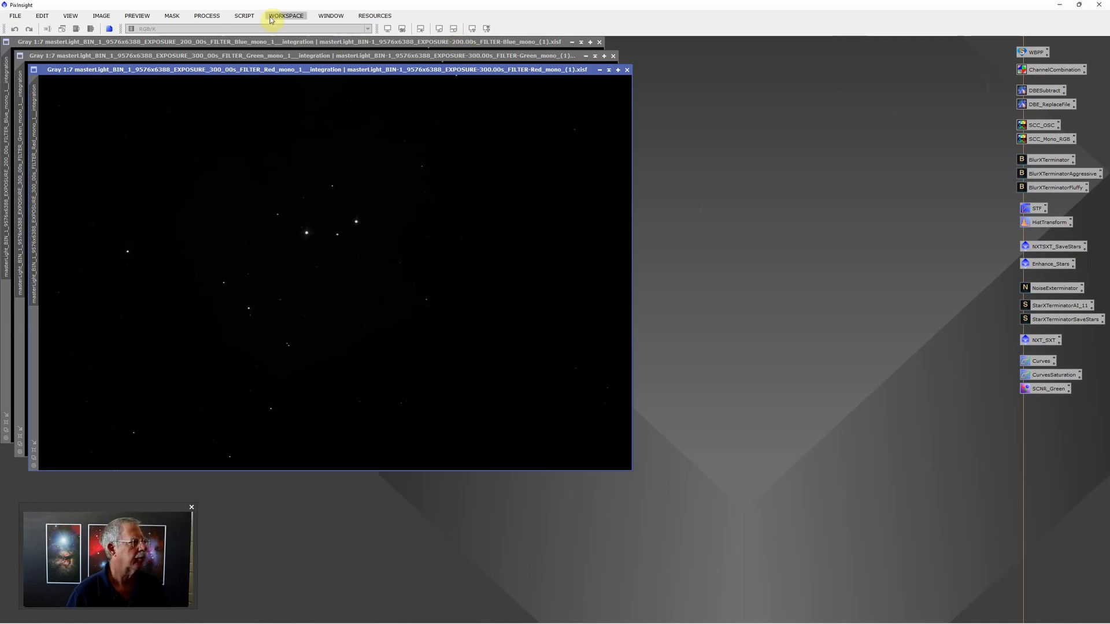
Open the ChannelCombination process from the full process list and save an instance of it as an icon on the workspace
click(215, 20)
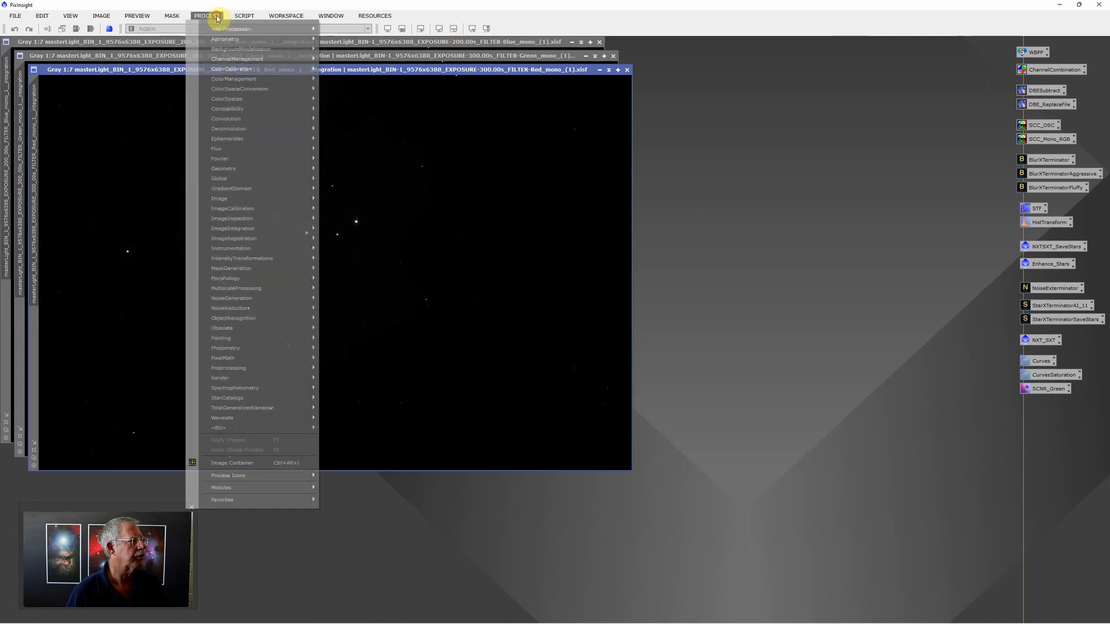
mouse_move(217, 28)
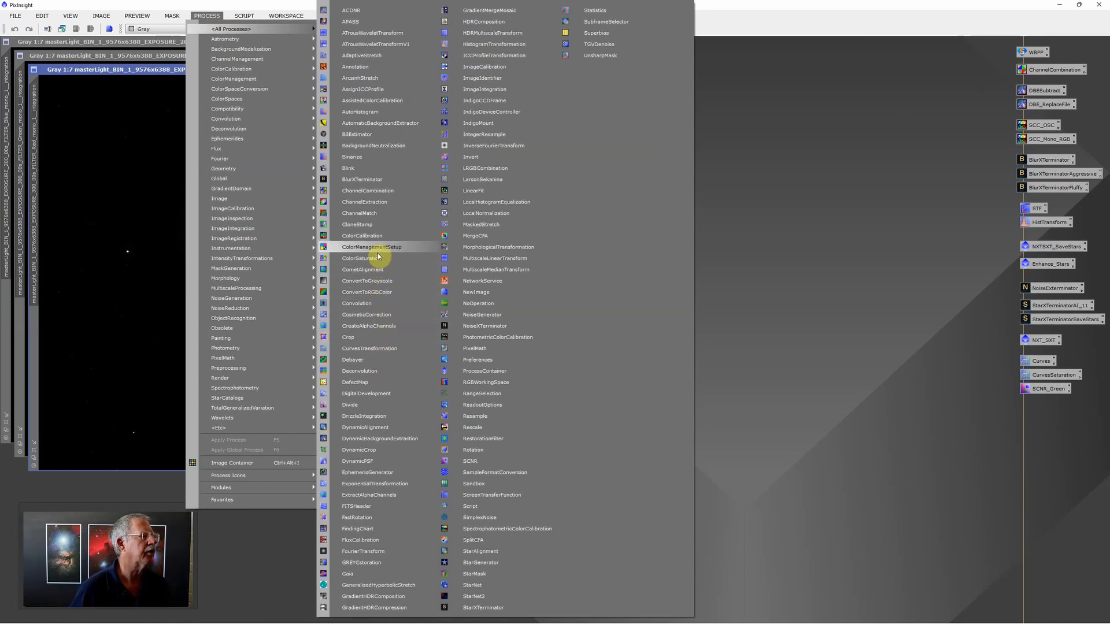
click(377, 191)
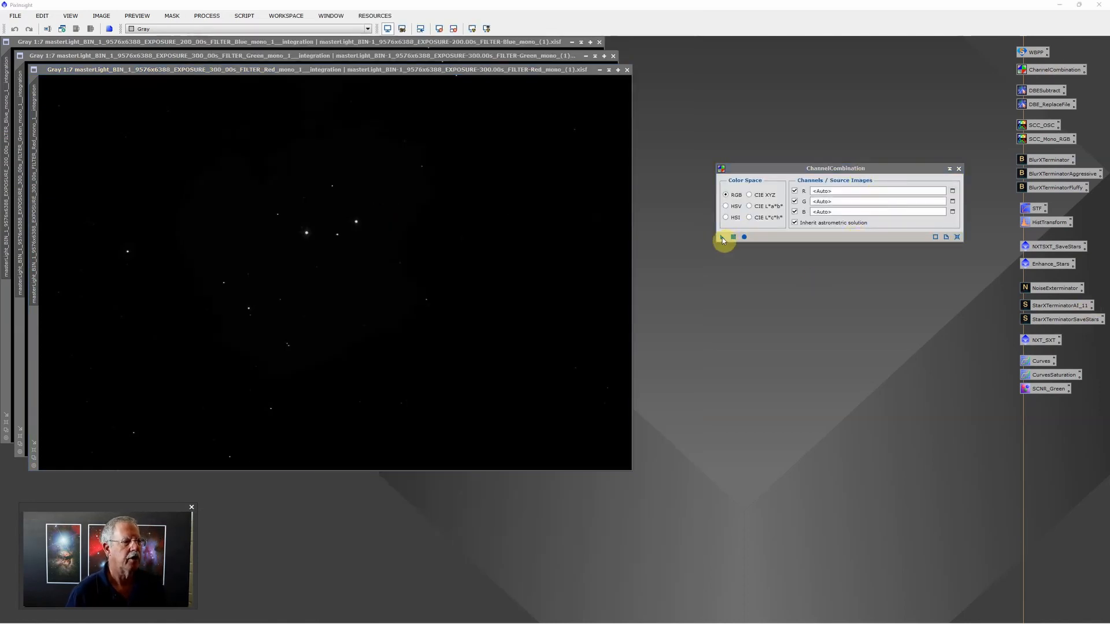
drag(722, 240, 789, 359)
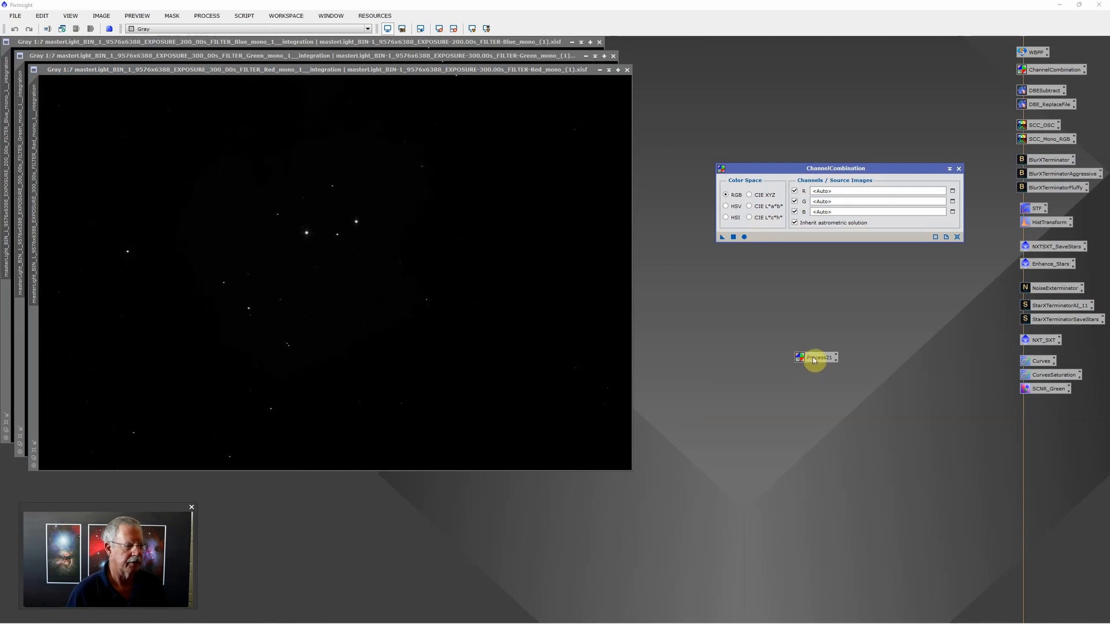
Rename the new process icon Channel_Combination and place it in the icon column below SCNR_Green
right_click(815, 359)
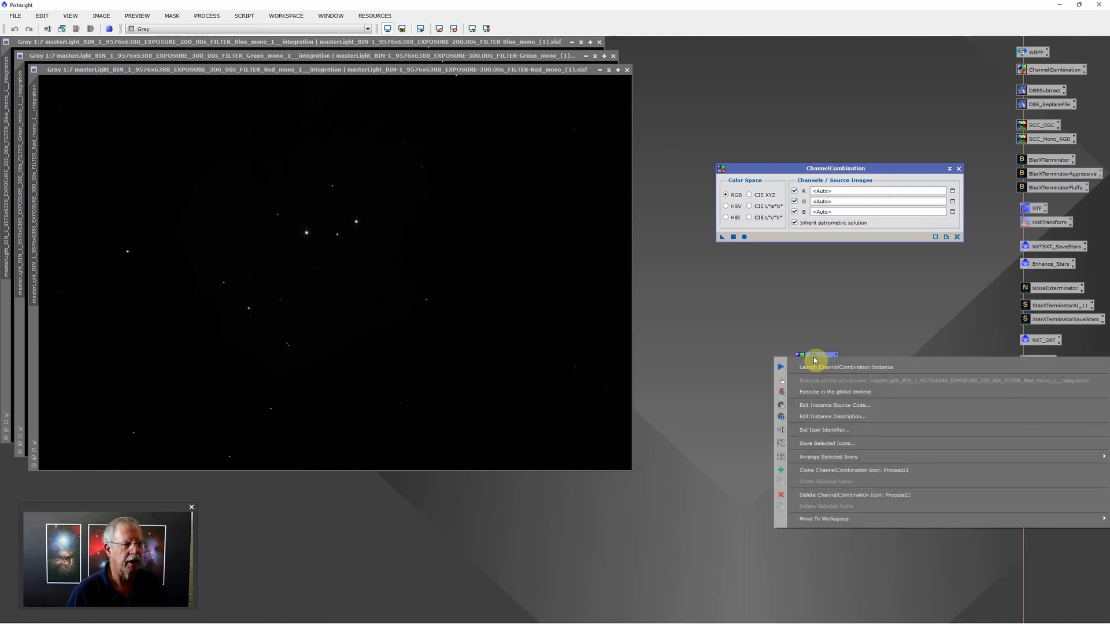
click(831, 431)
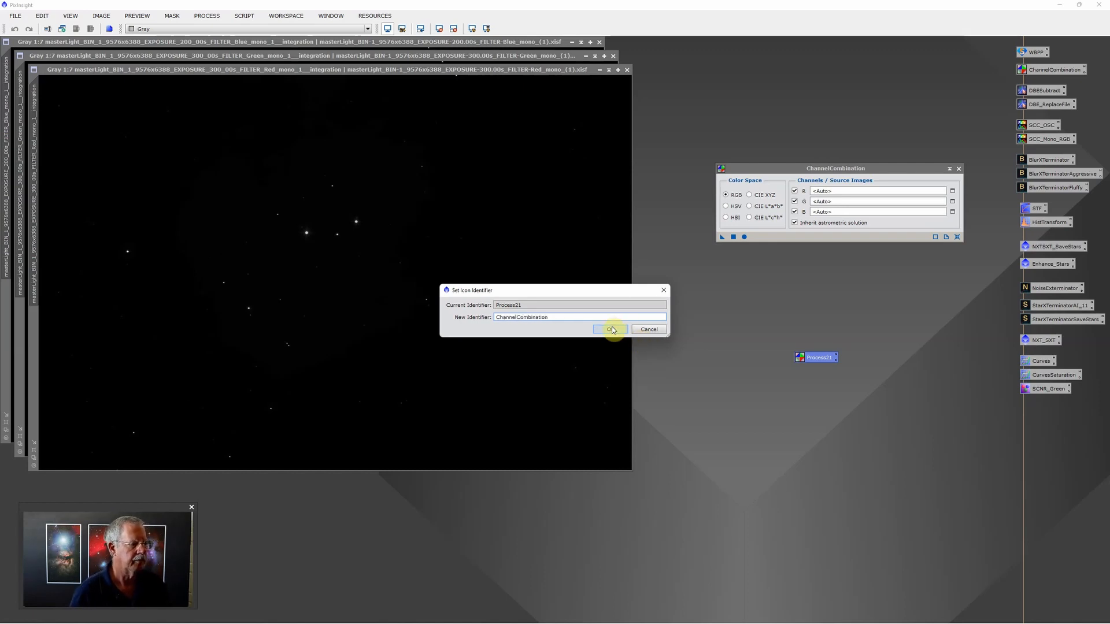
click(612, 330)
click(569, 330)
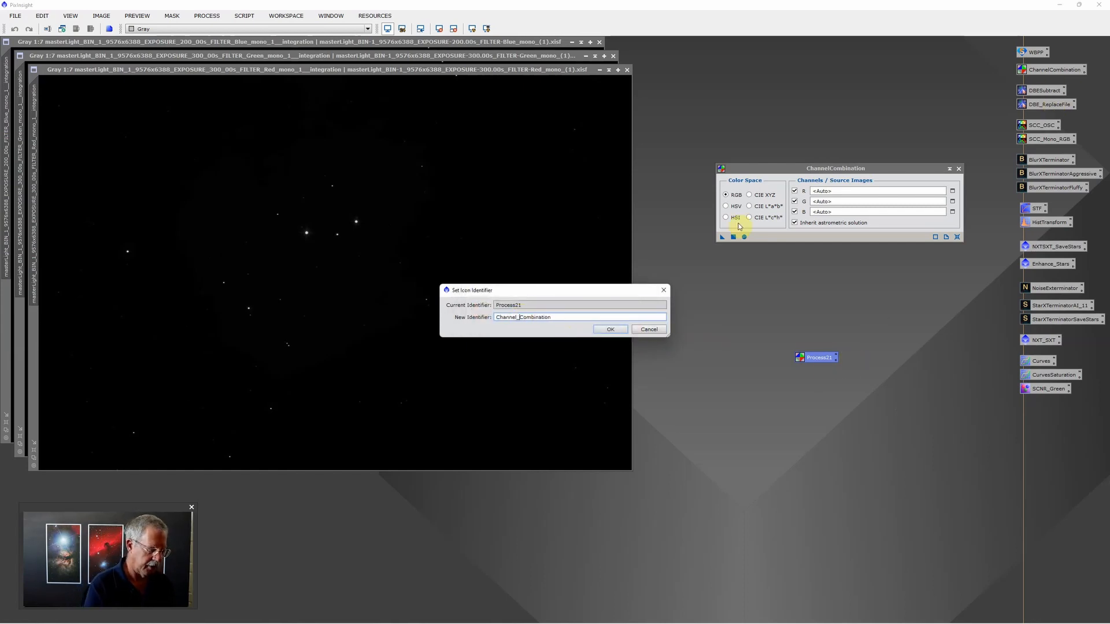
key(Return)
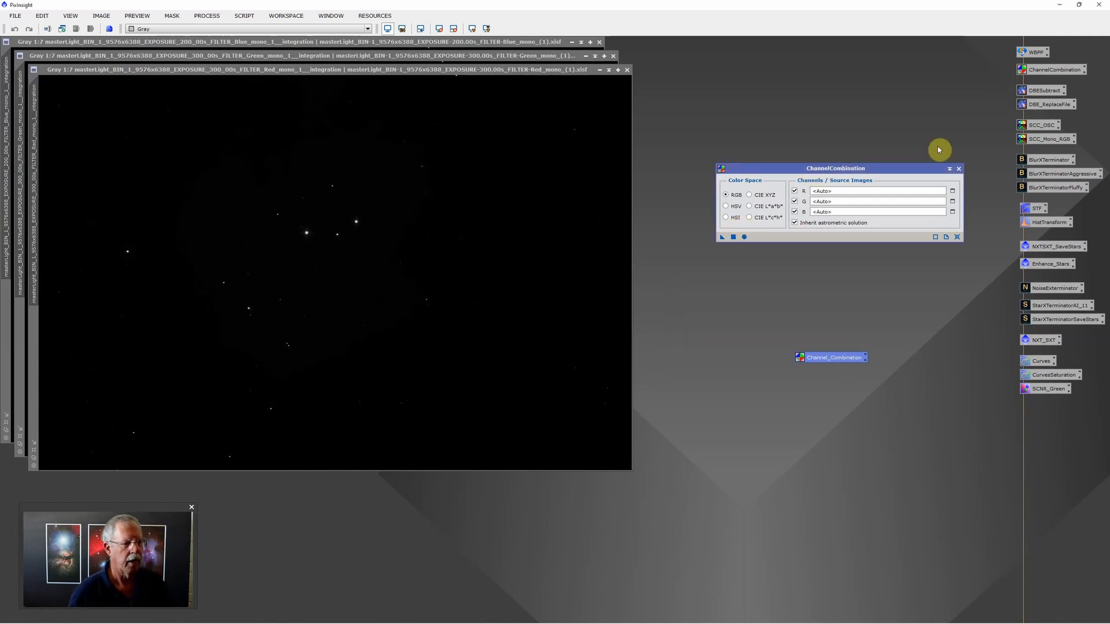
drag(838, 363, 1049, 405)
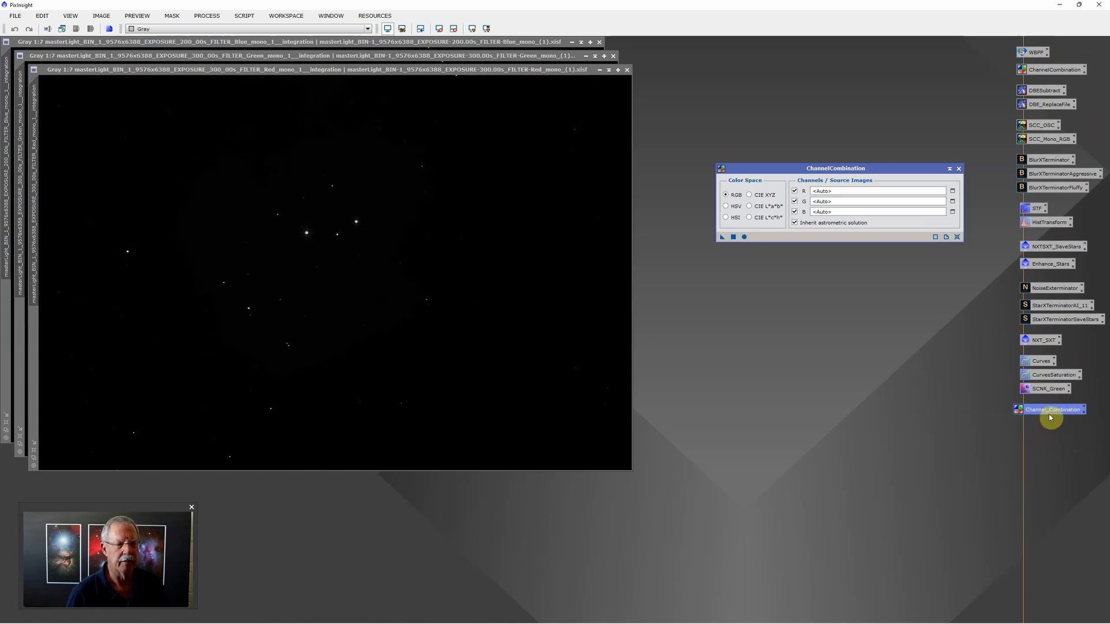
drag(1051, 415, 1051, 439)
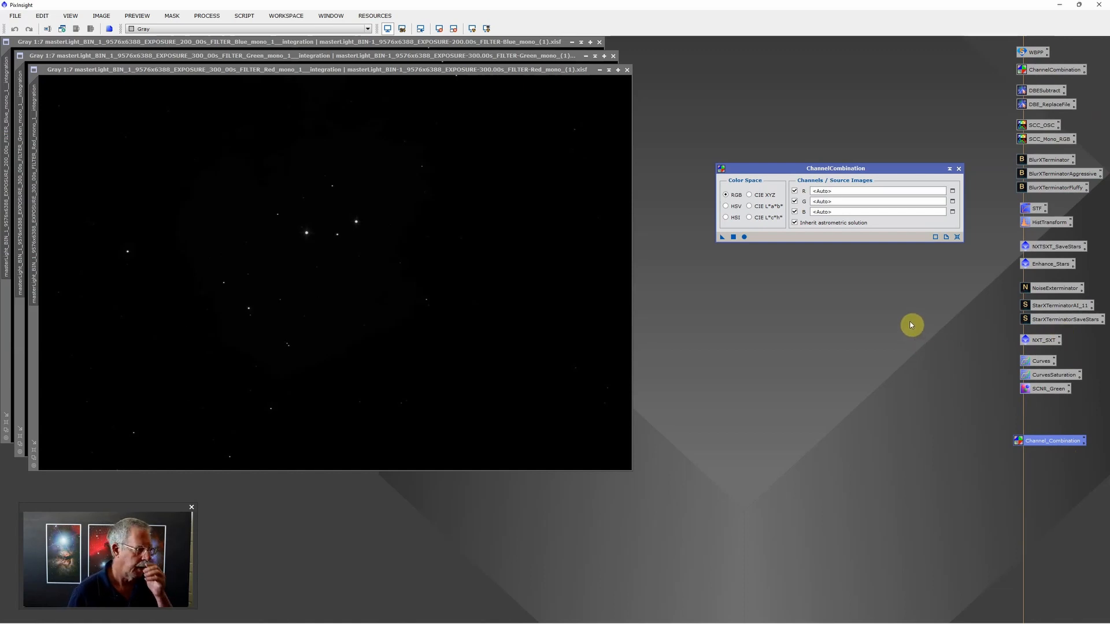
Assign the 300-second Red, 300-second Green and 200-second Blue master lights to the R, G and B channels in ChannelCombination
drag(800, 167, 760, 155)
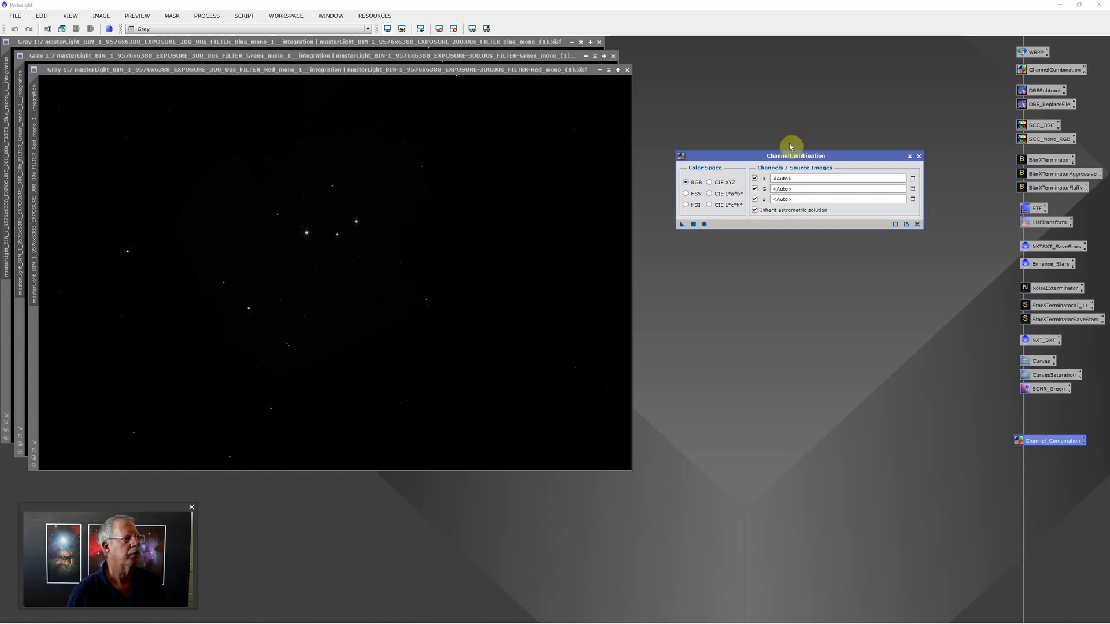
click(914, 181)
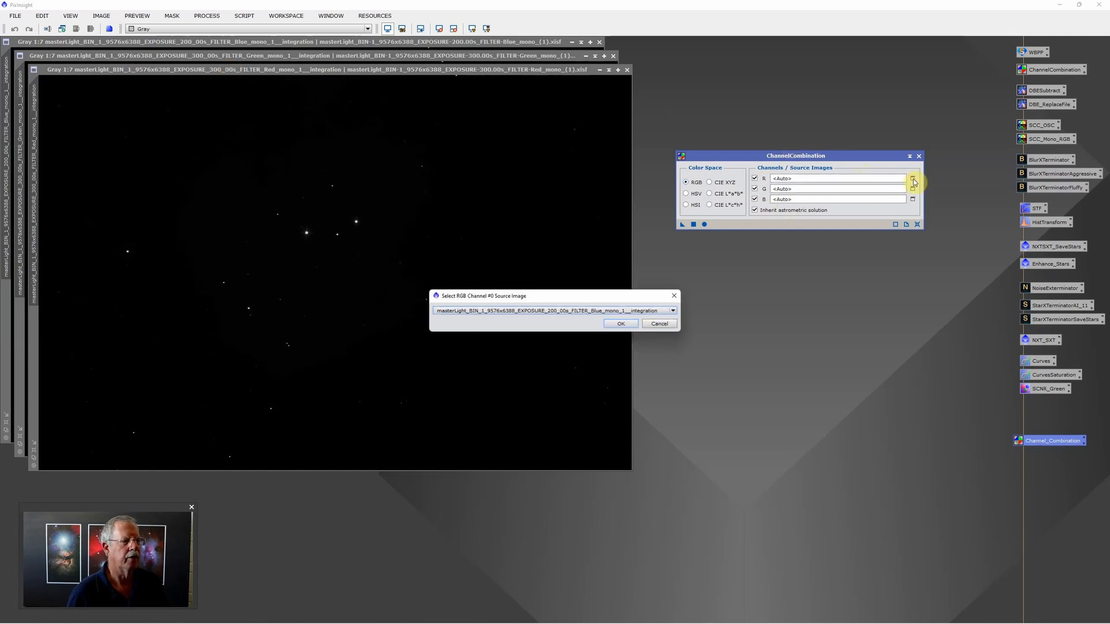
click(673, 311)
click(613, 333)
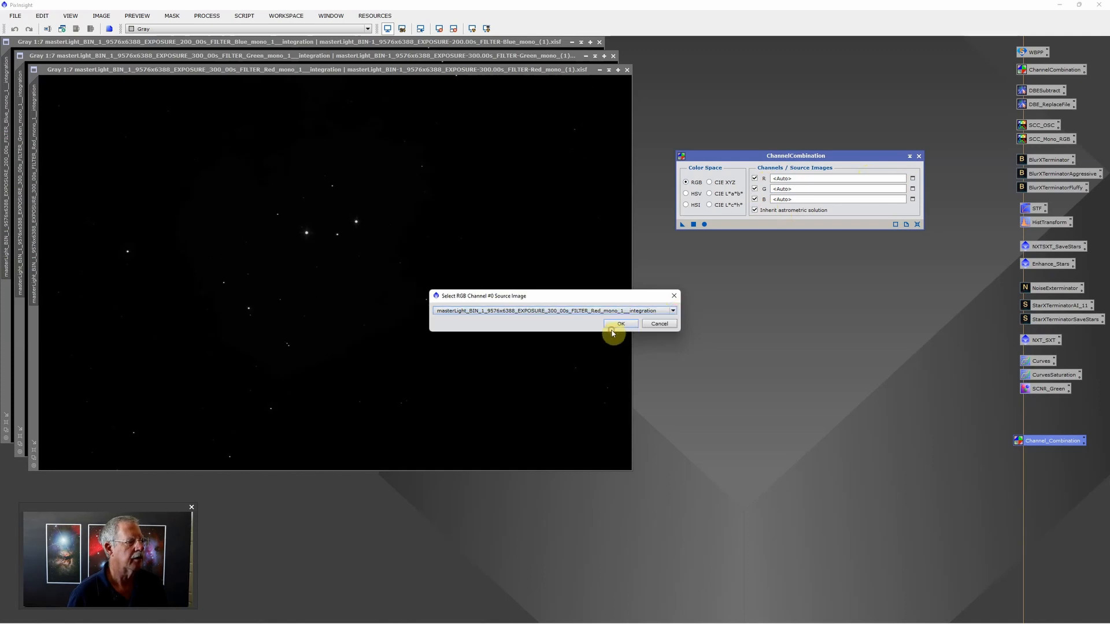
click(619, 323)
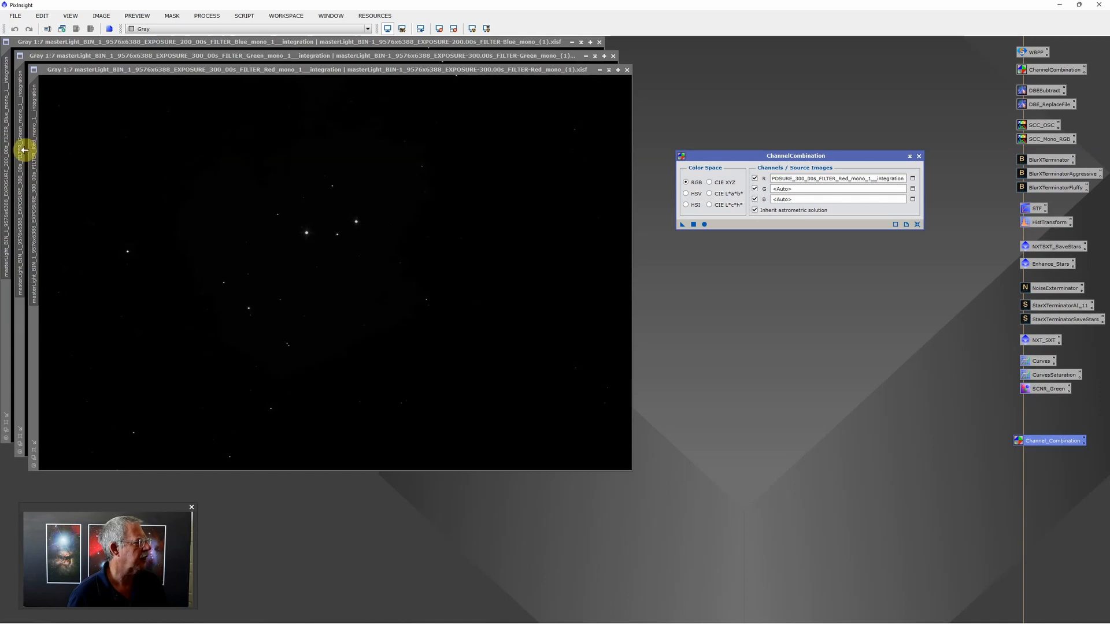
drag(22, 151, 793, 189)
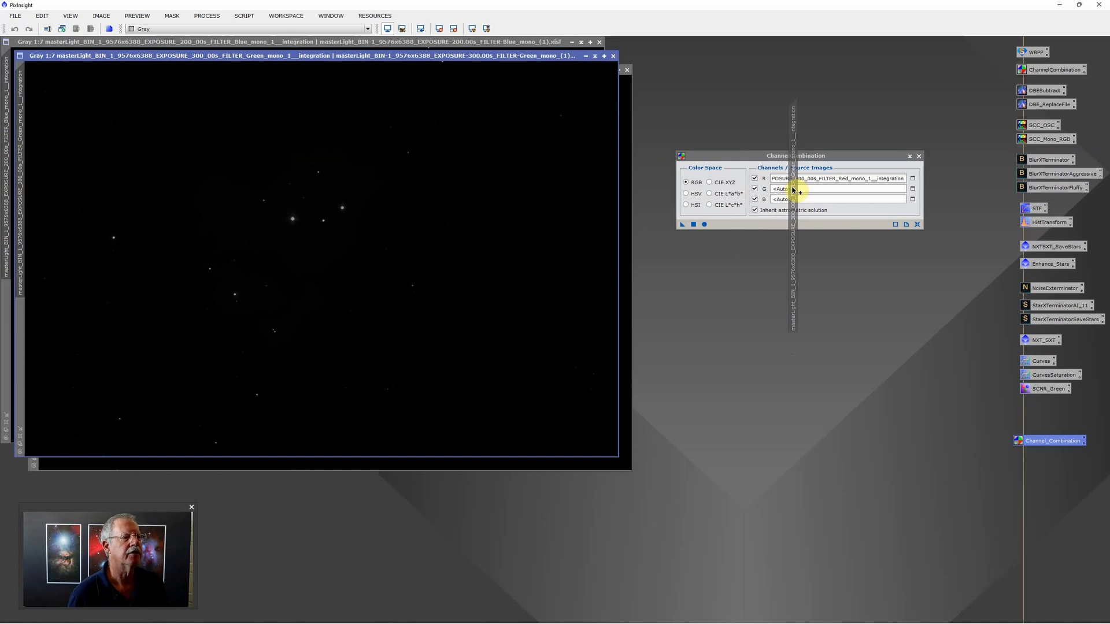
drag(793, 189, 793, 189)
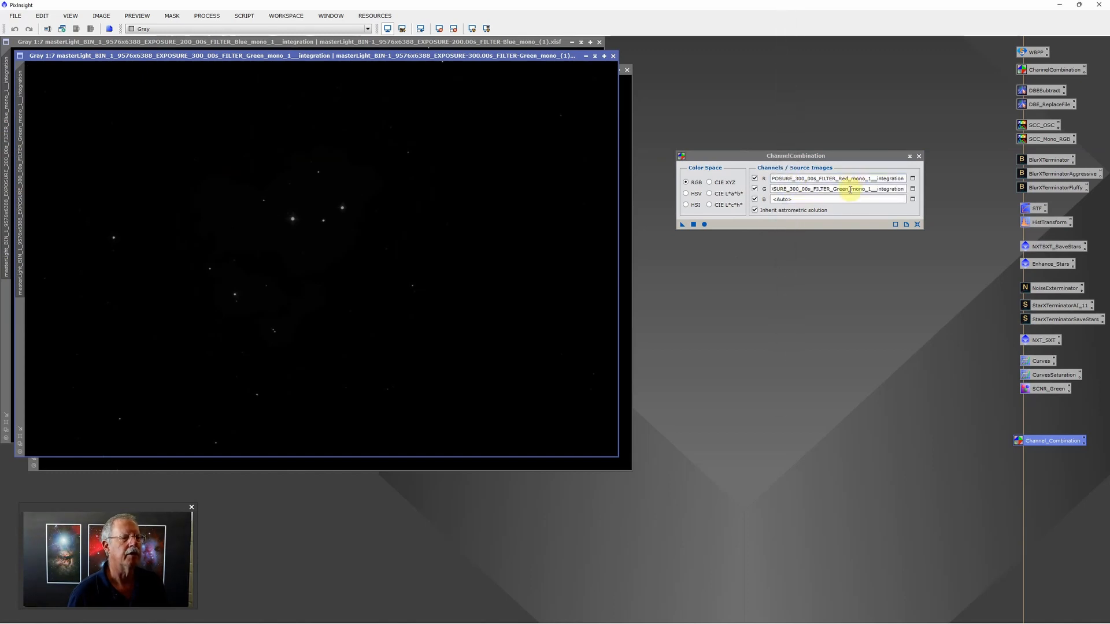
drag(10, 150, 813, 200)
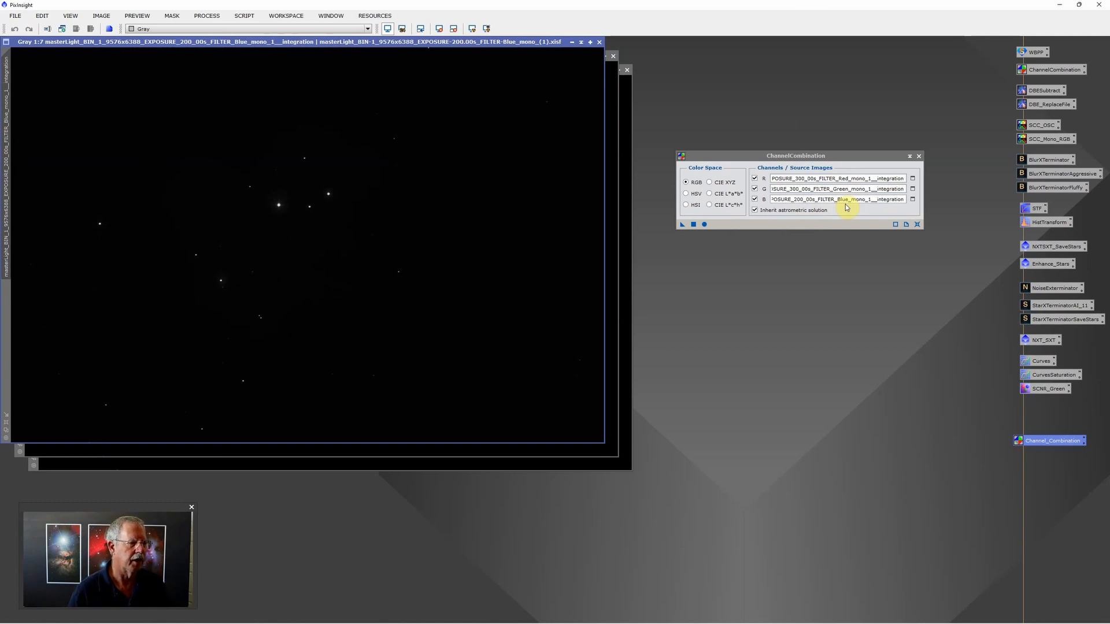
Combine the channels into a new RGB image, and close ChannelCombination and the three mono master lights
click(705, 227)
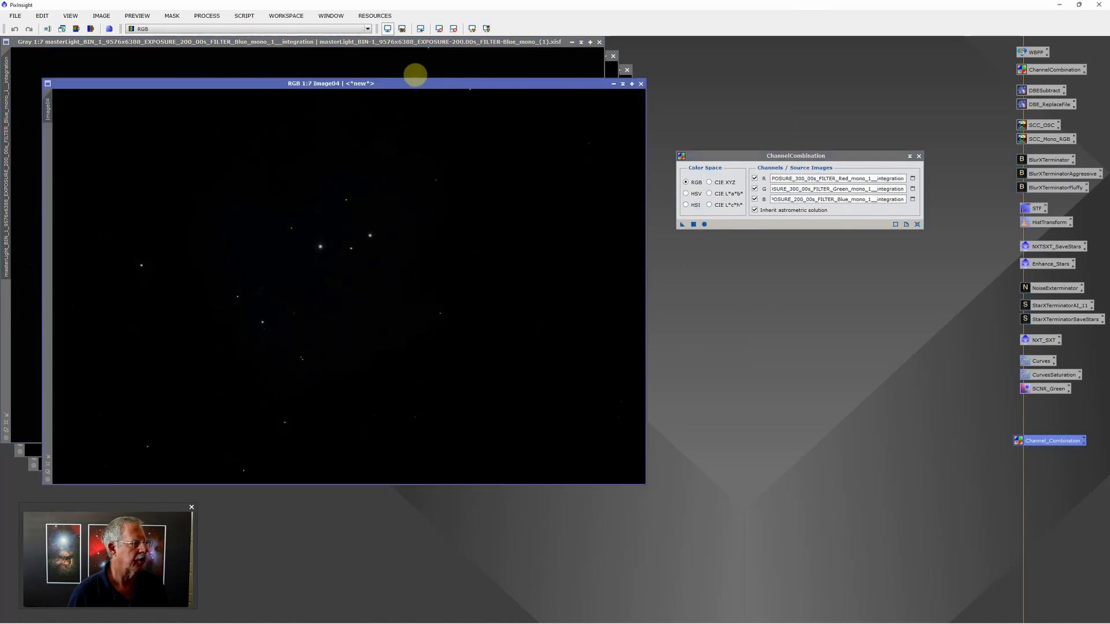
click(919, 156)
drag(543, 85, 611, 135)
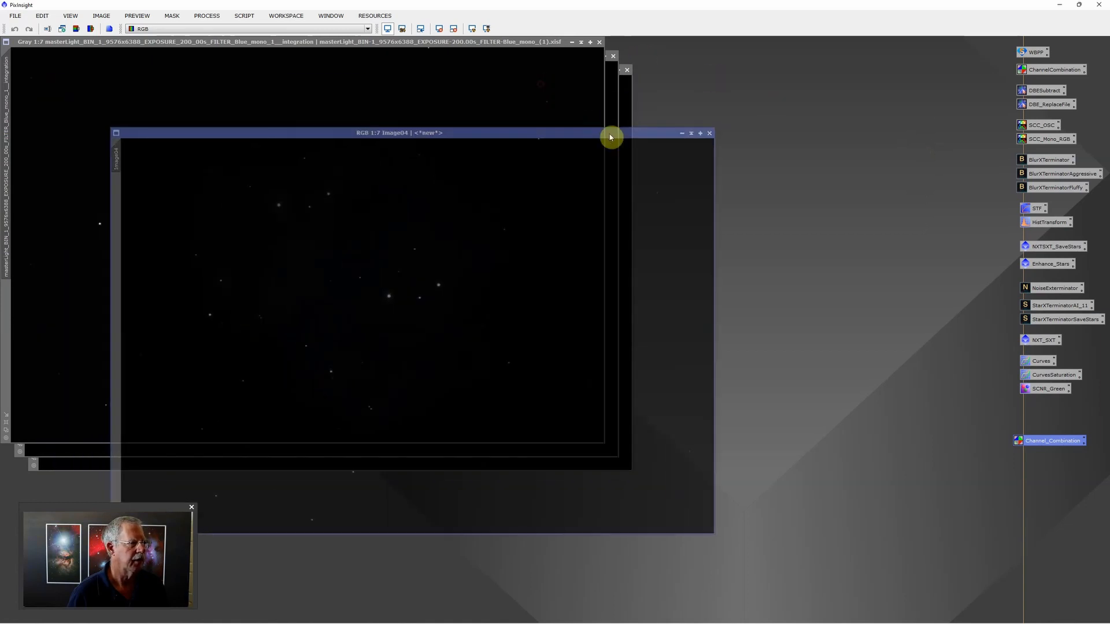
click(600, 43)
click(613, 56)
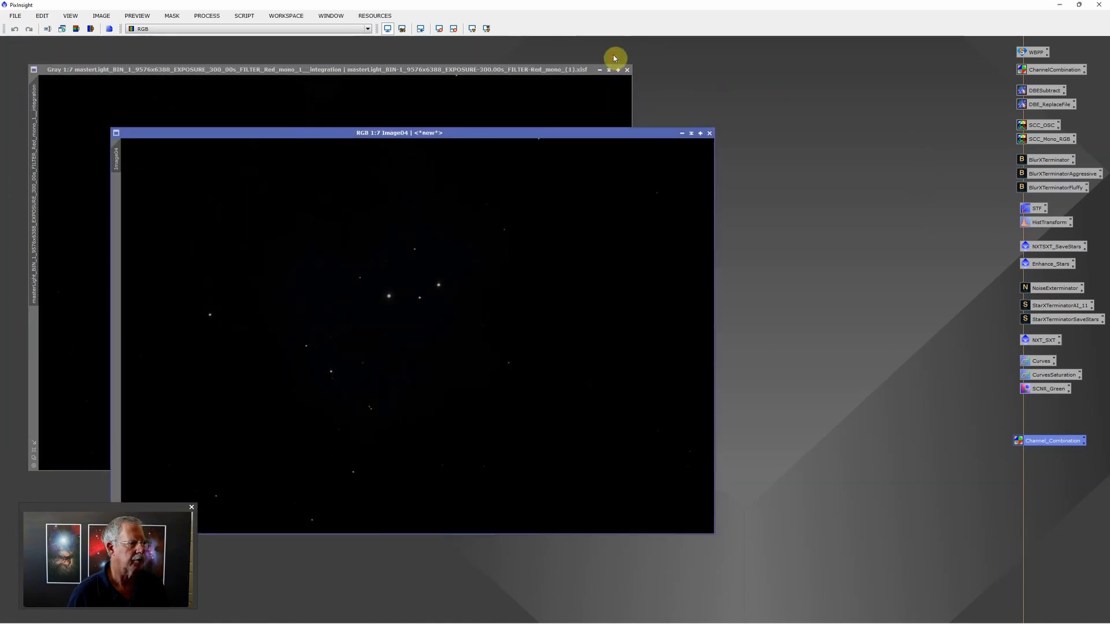
click(626, 69)
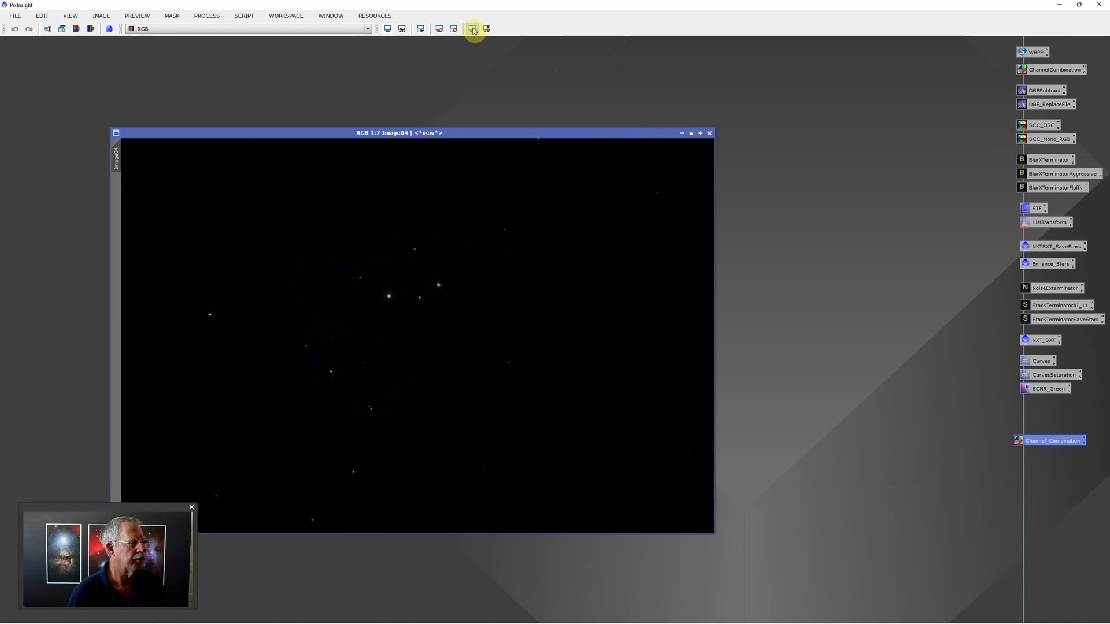
Remove the combined RGB image's background gradient with the DBESubtract settings and auto-stretch its display
click(472, 28)
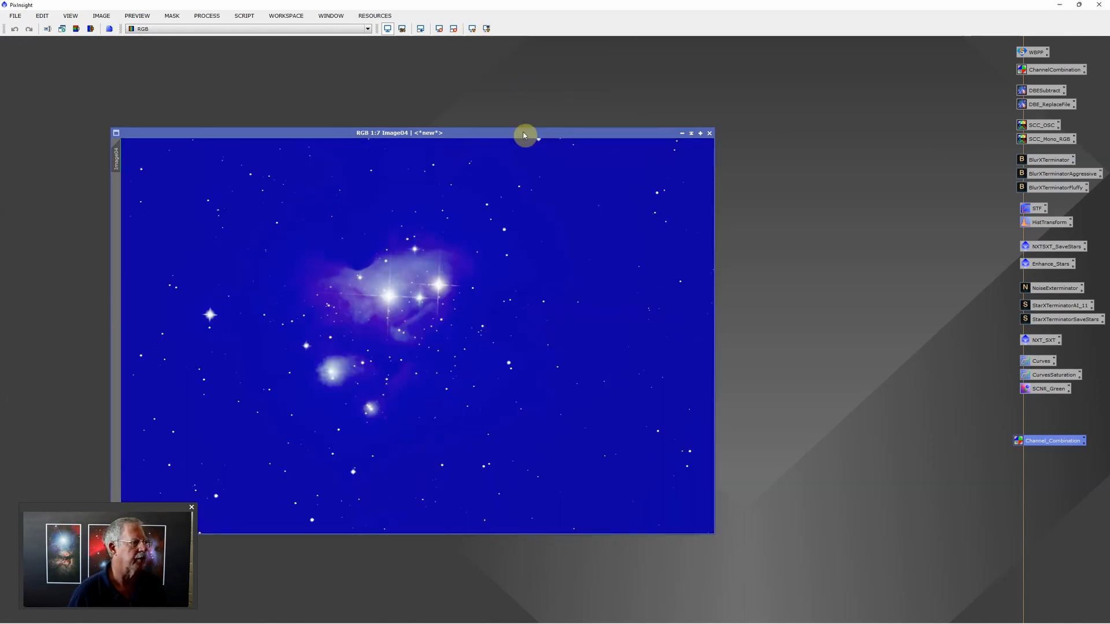
drag(526, 134, 544, 97)
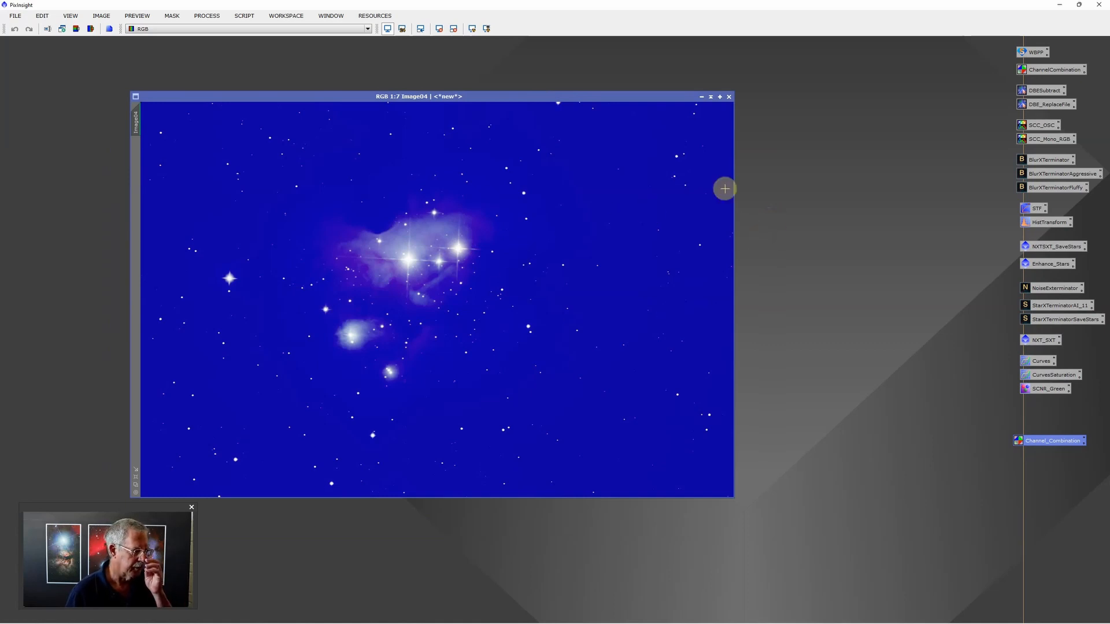
double_click(1048, 91)
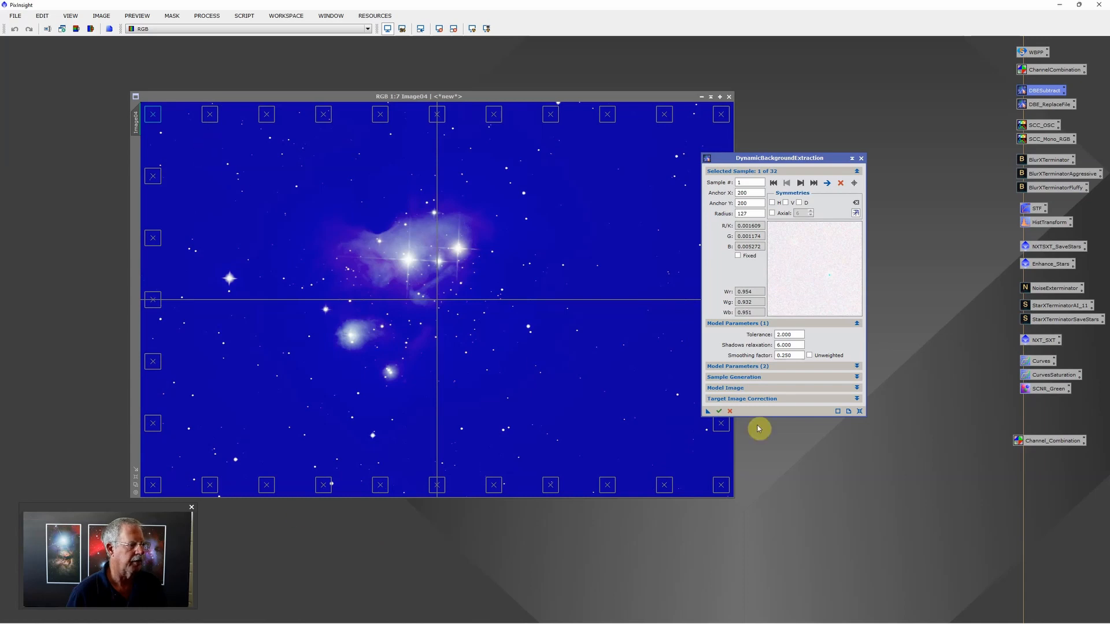
click(720, 411)
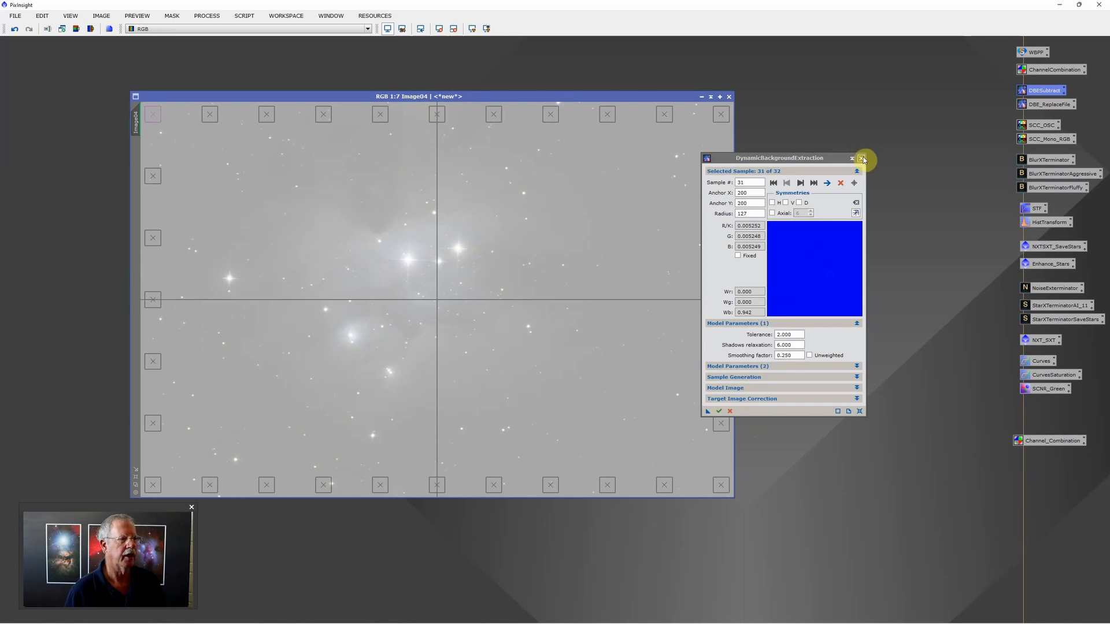
click(861, 158)
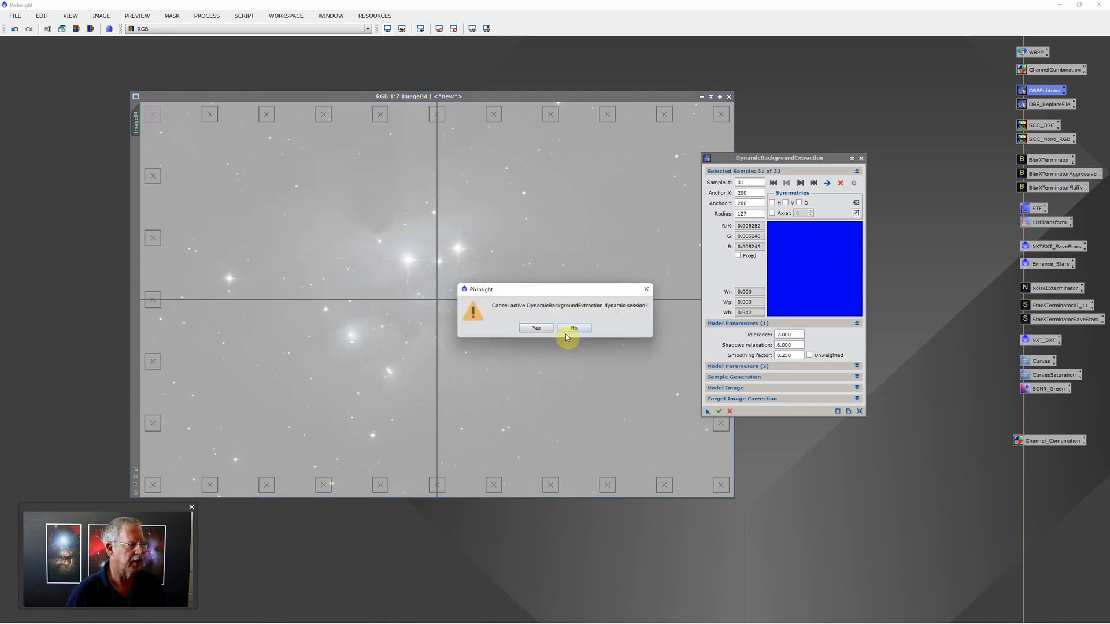
click(536, 327)
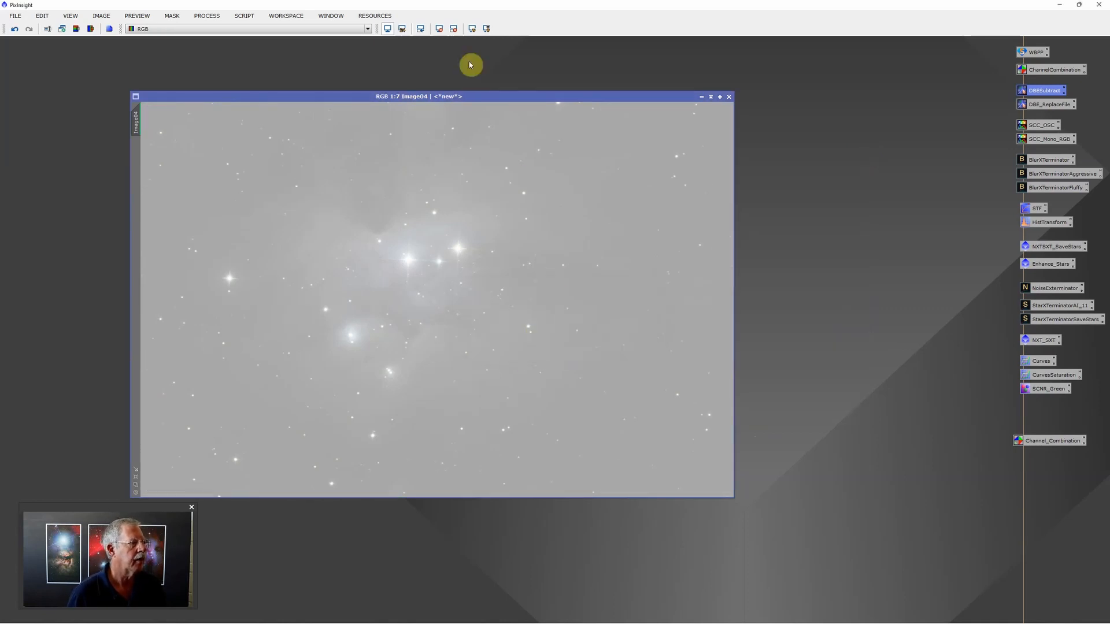
key(ctrl+a)
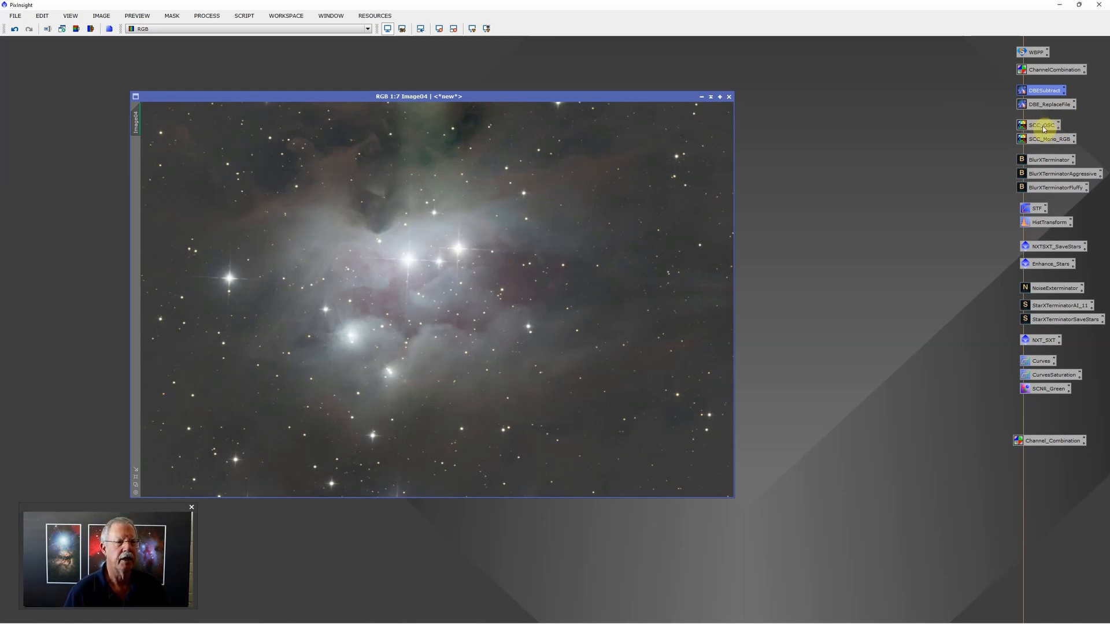
Color-calibrate the RGB image with the SCC_OSC settings, and sharpen it with BlurXTerminator
drag(1044, 129, 578, 278)
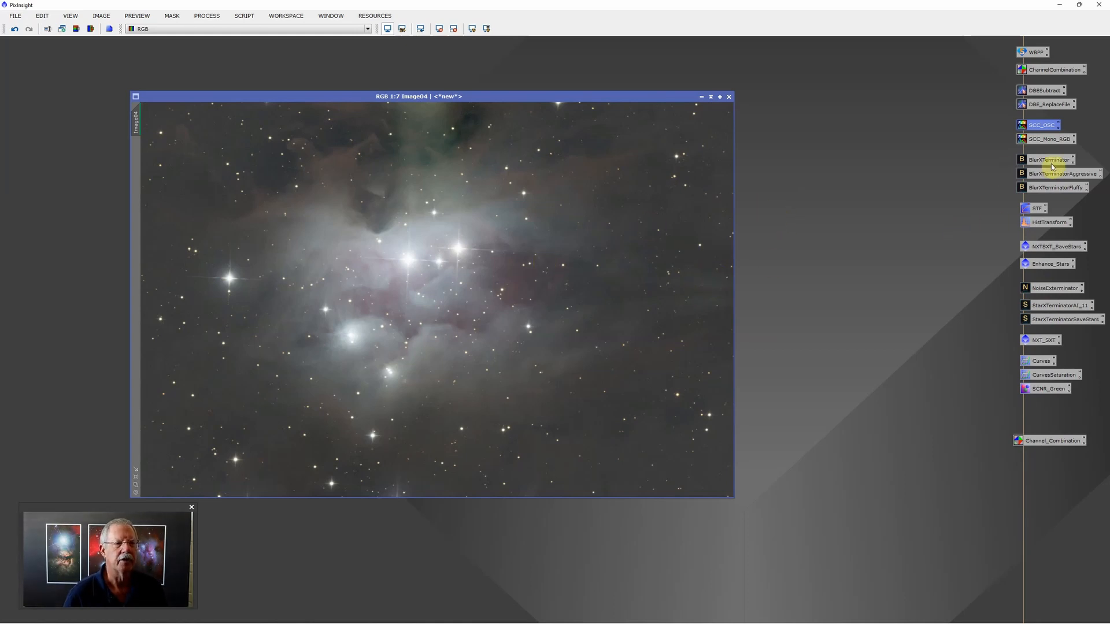
drag(1052, 162, 534, 252)
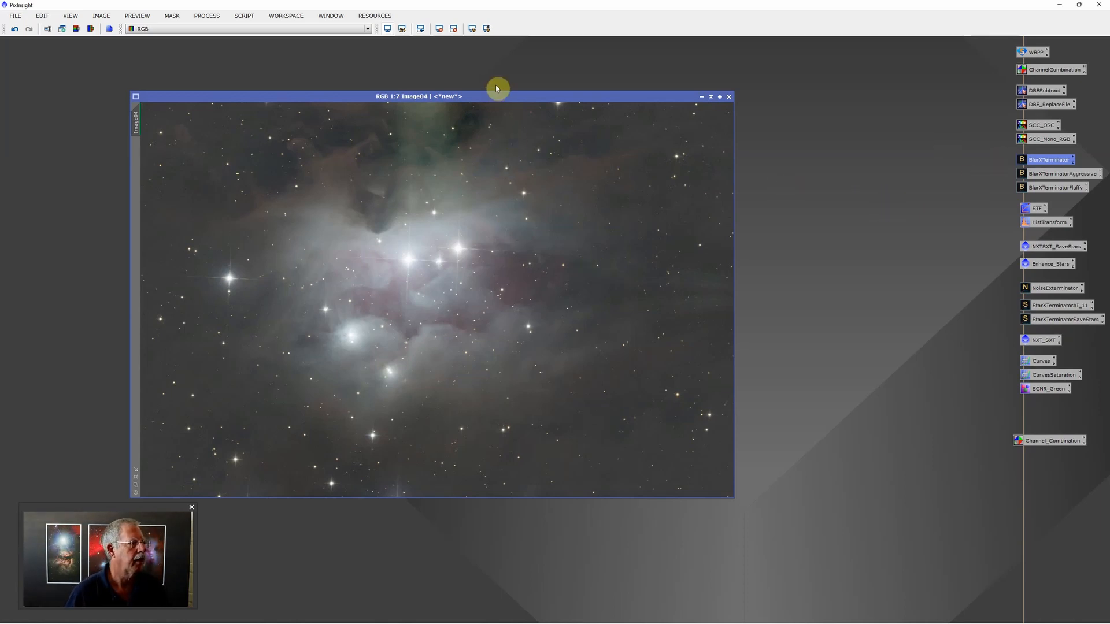
drag(495, 96, 558, 94)
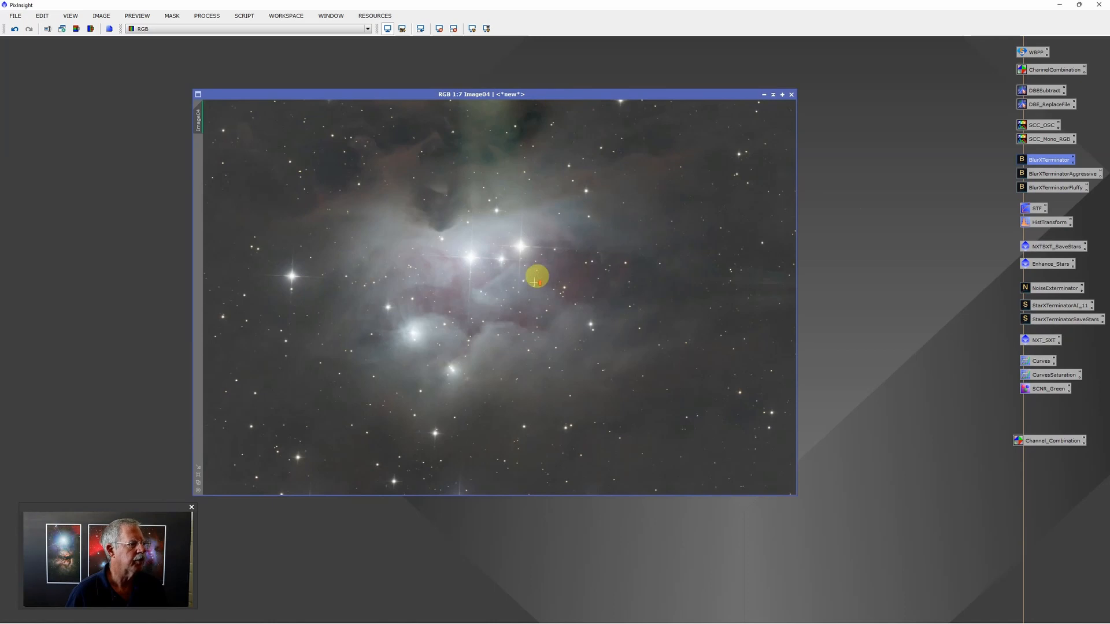
scroll(530, 280, up, 2)
scroll(531, 287, up, 1)
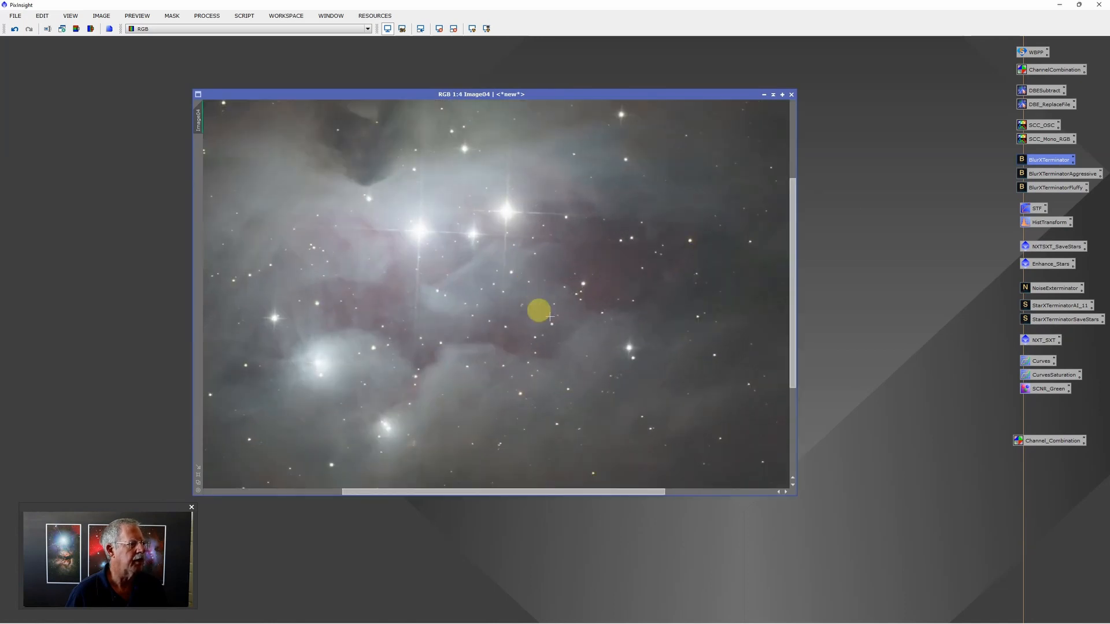
scroll(527, 328, down, 5)
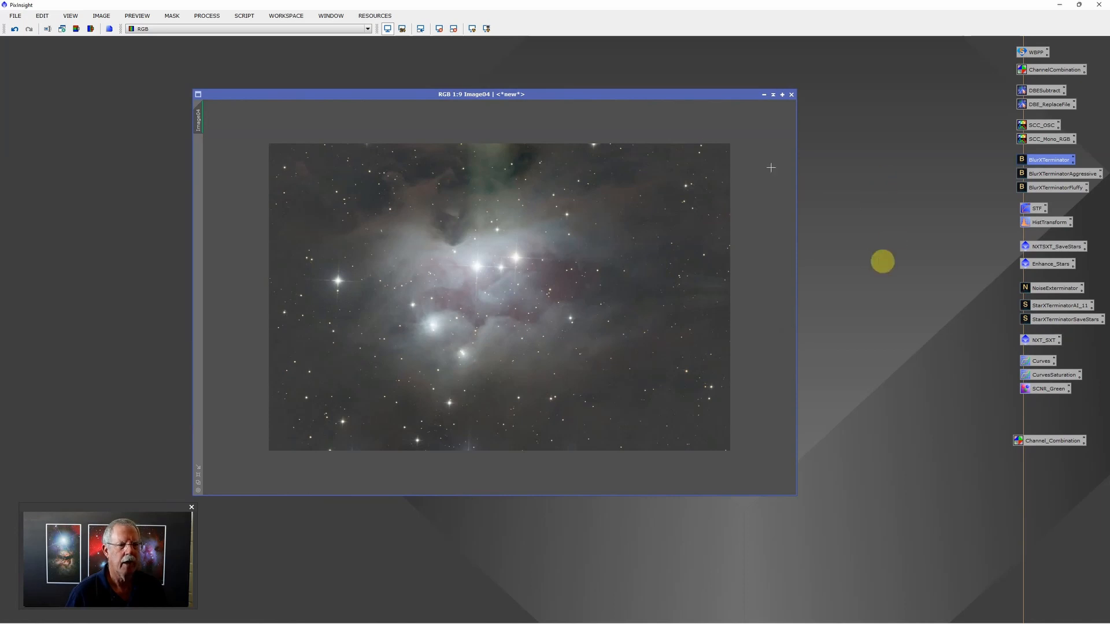
Open ScreenTransferFunction and HistogramTransformation, and adjust the RGB image's screen stretch shadows and midtones to darken the background
drag(661, 92, 582, 85)
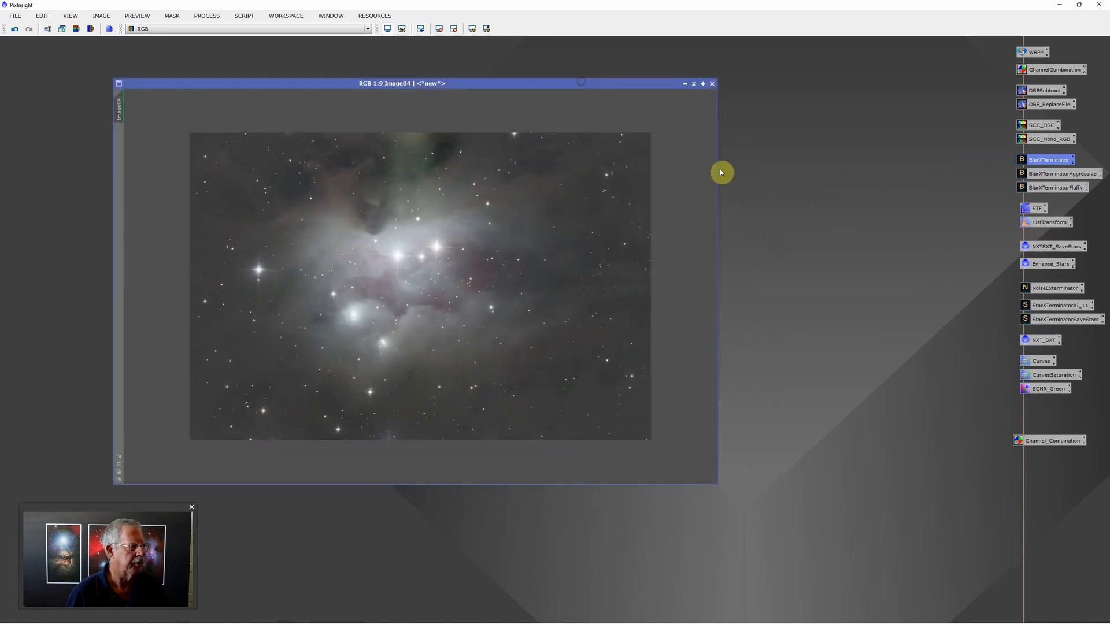
double_click(1033, 210)
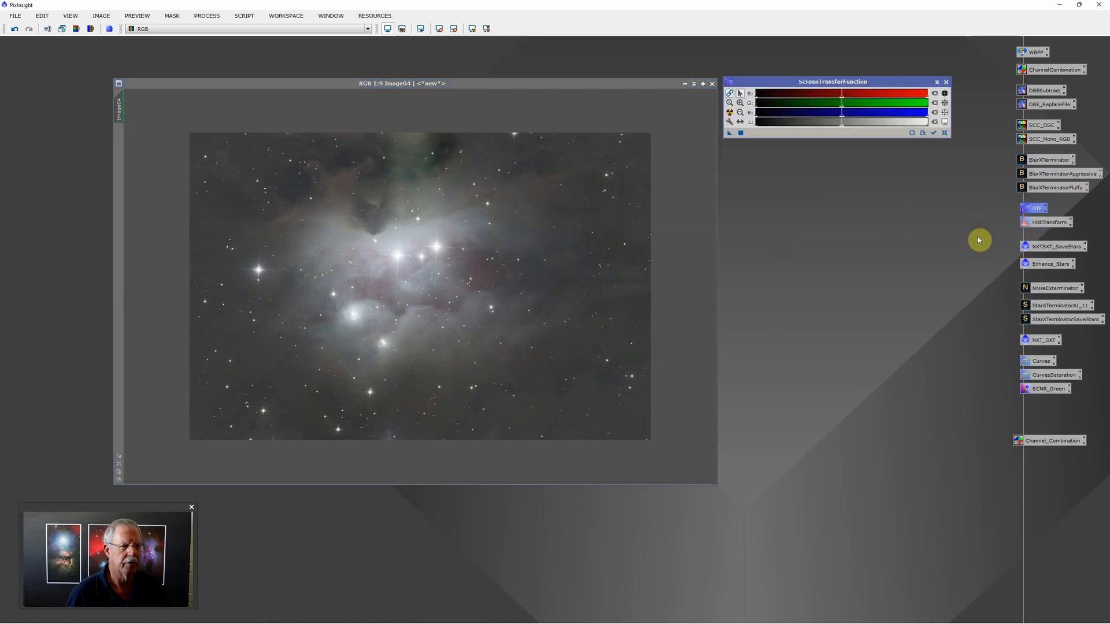
double_click(1046, 223)
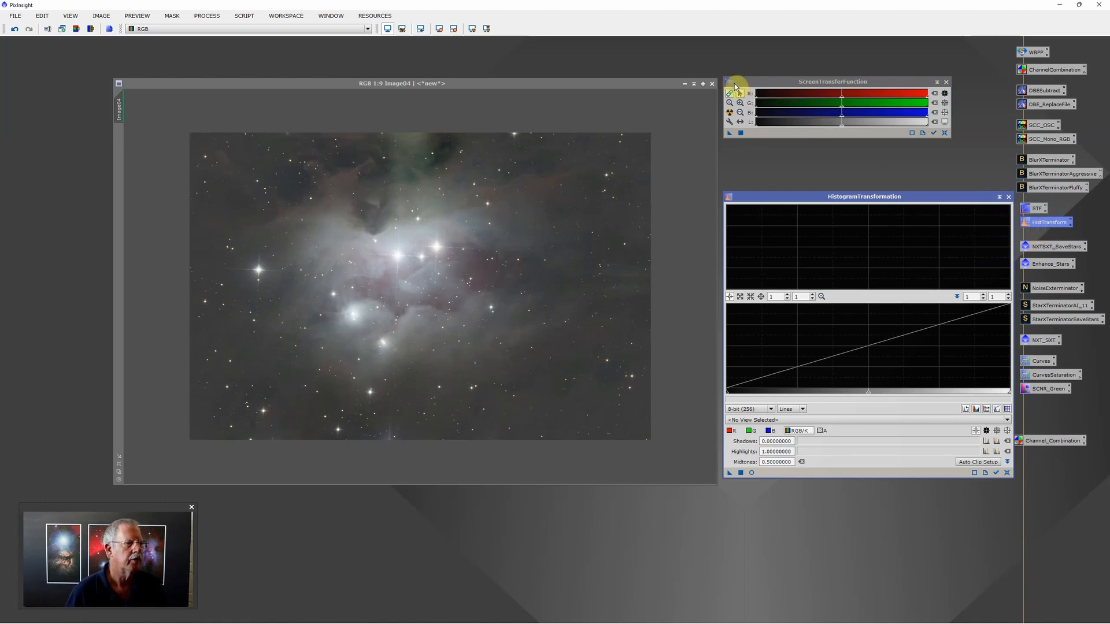
click(729, 117)
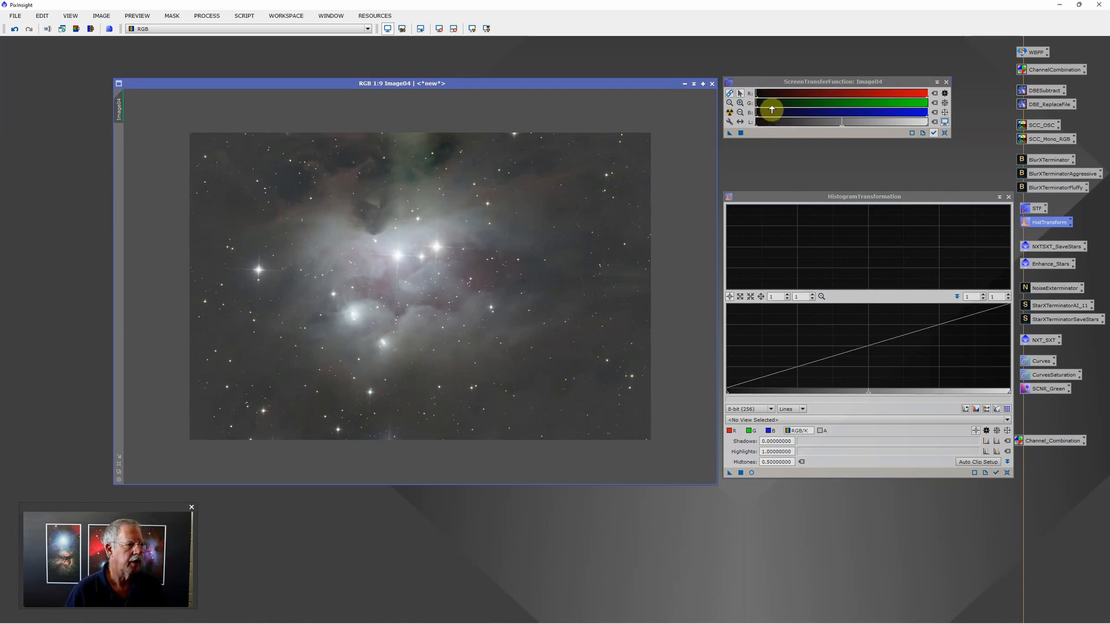
scroll(775, 97, down, 1)
scroll(790, 96, down, 1)
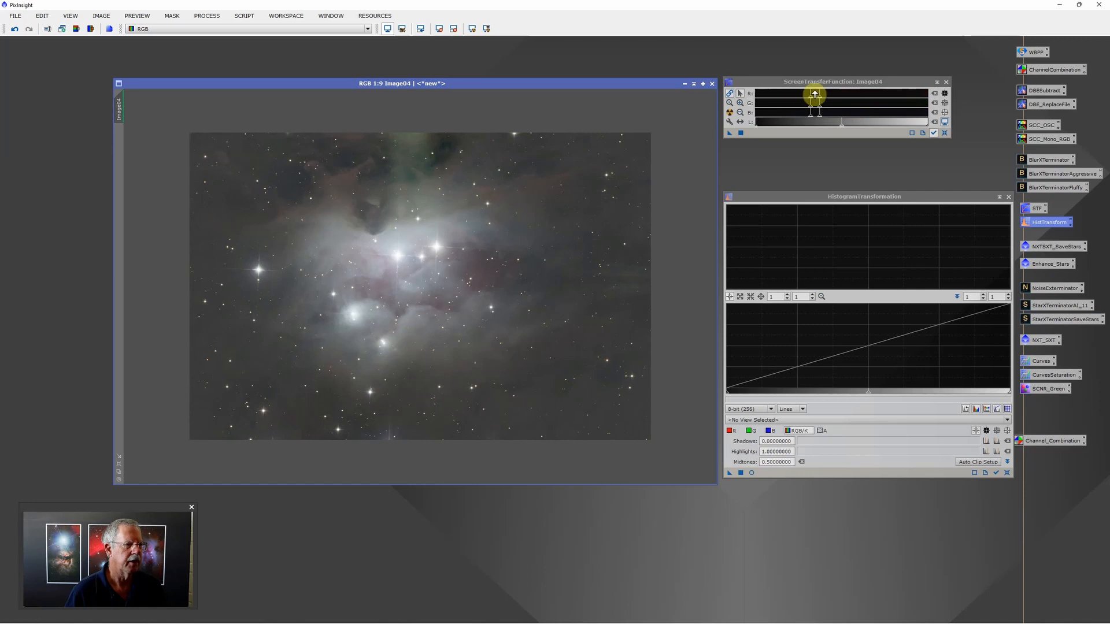
scroll(812, 95, down, 2)
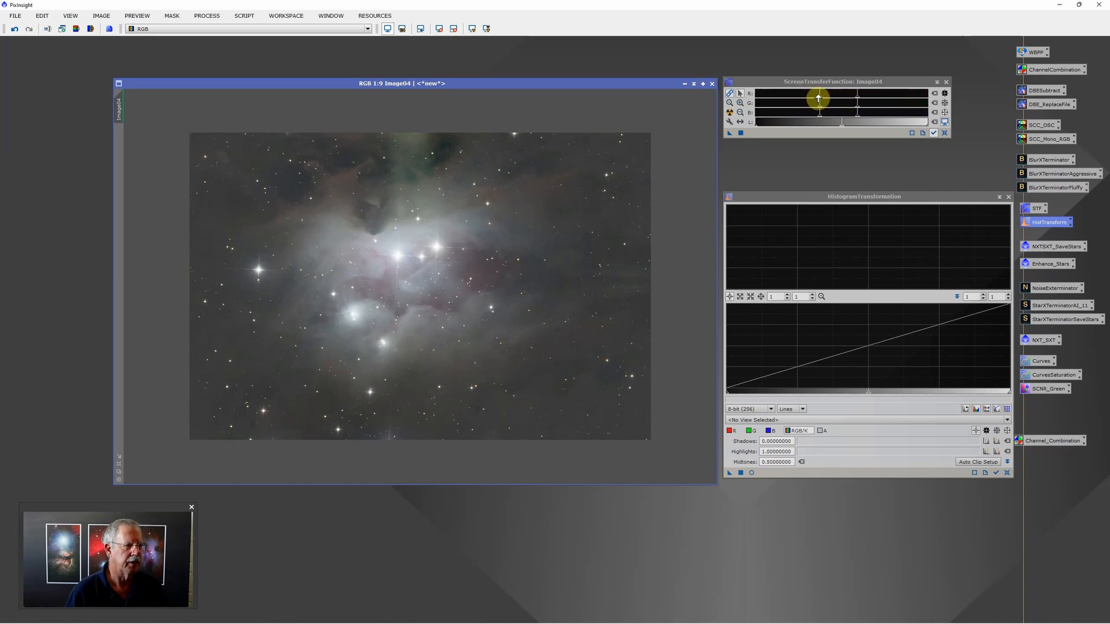
drag(823, 101, 855, 99)
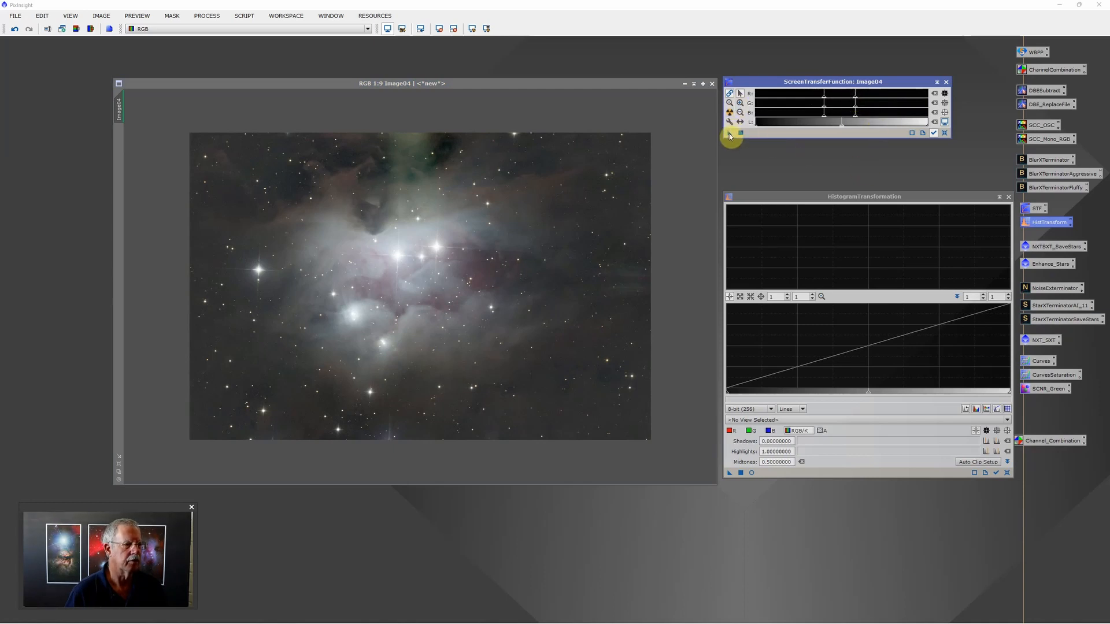
Transfer the screen stretch to HistogramTransformation, apply it permanently to the RGB image, disable its screen stretch, and close both processes
drag(729, 136, 811, 478)
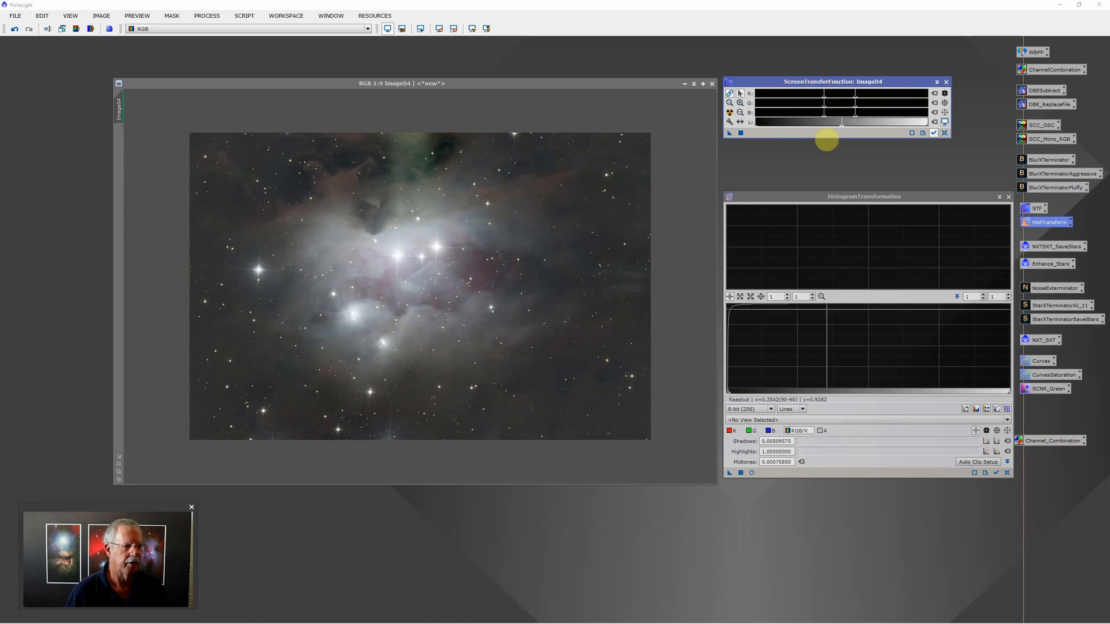
click(741, 473)
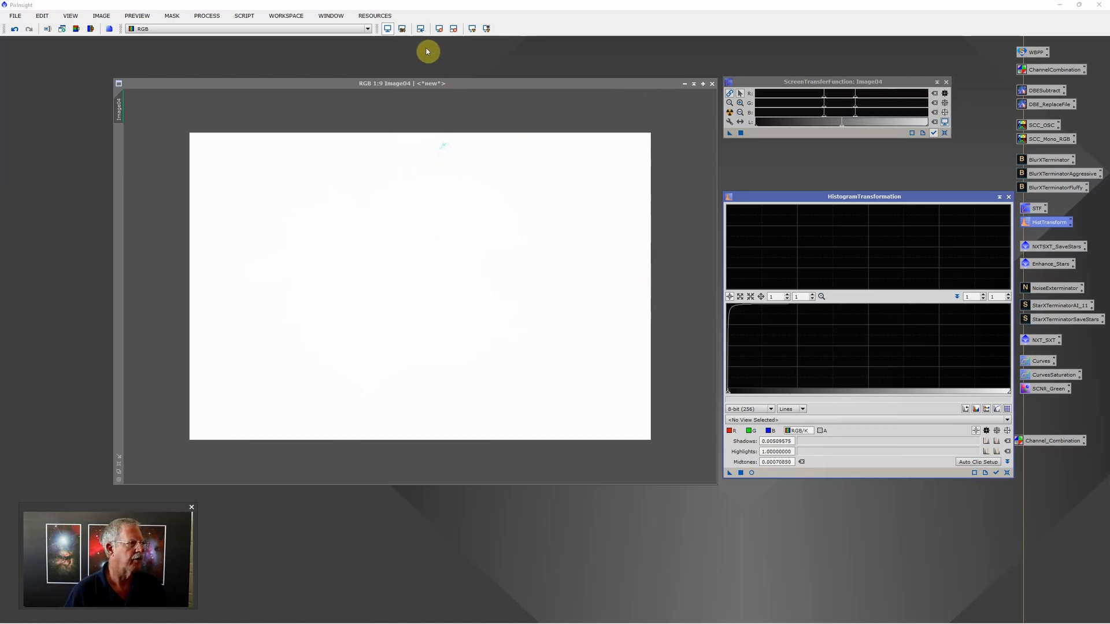
click(387, 30)
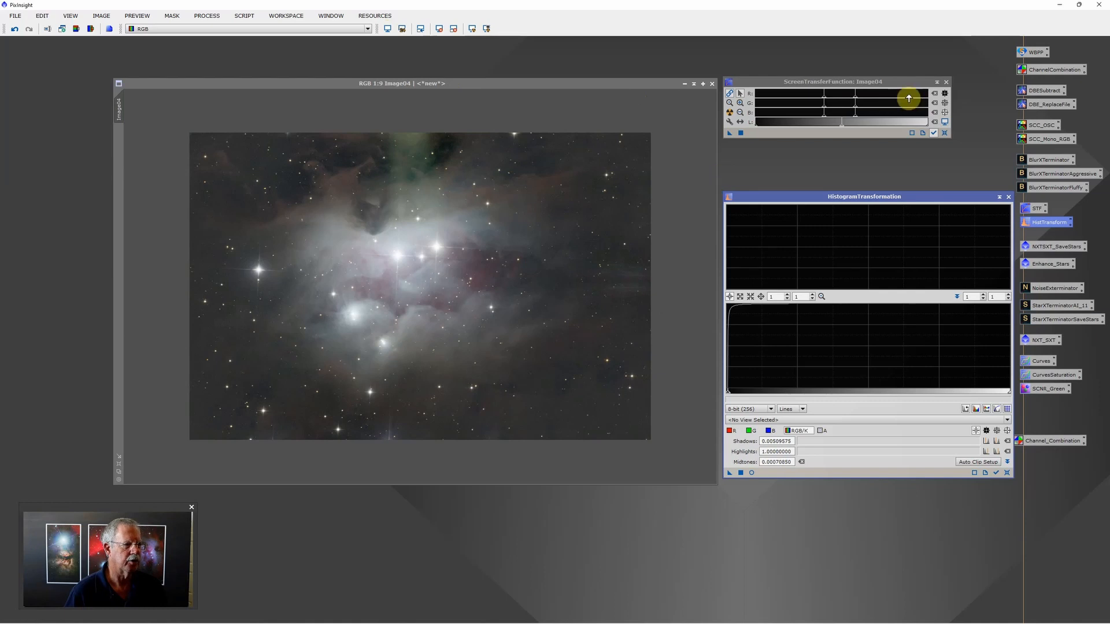
click(946, 81)
click(1008, 197)
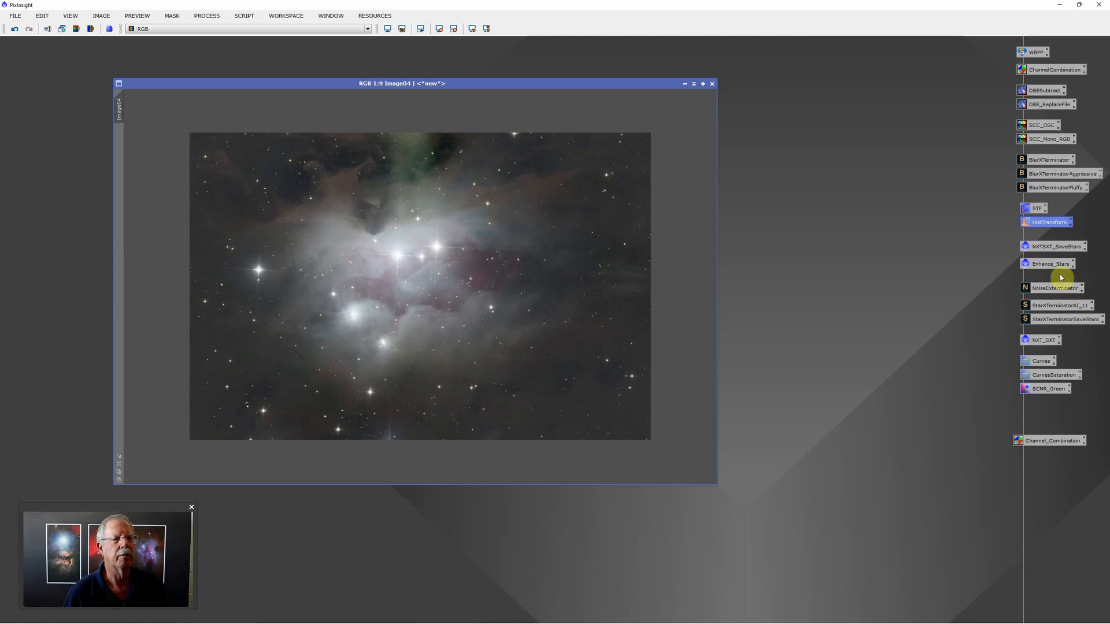
Denoise the RGB image with NoiseXTerminator, and separate its stars using StarXTerminator with Generate Star Image and Unscreen Stars enabled
click(1036, 284)
drag(1036, 284, 566, 232)
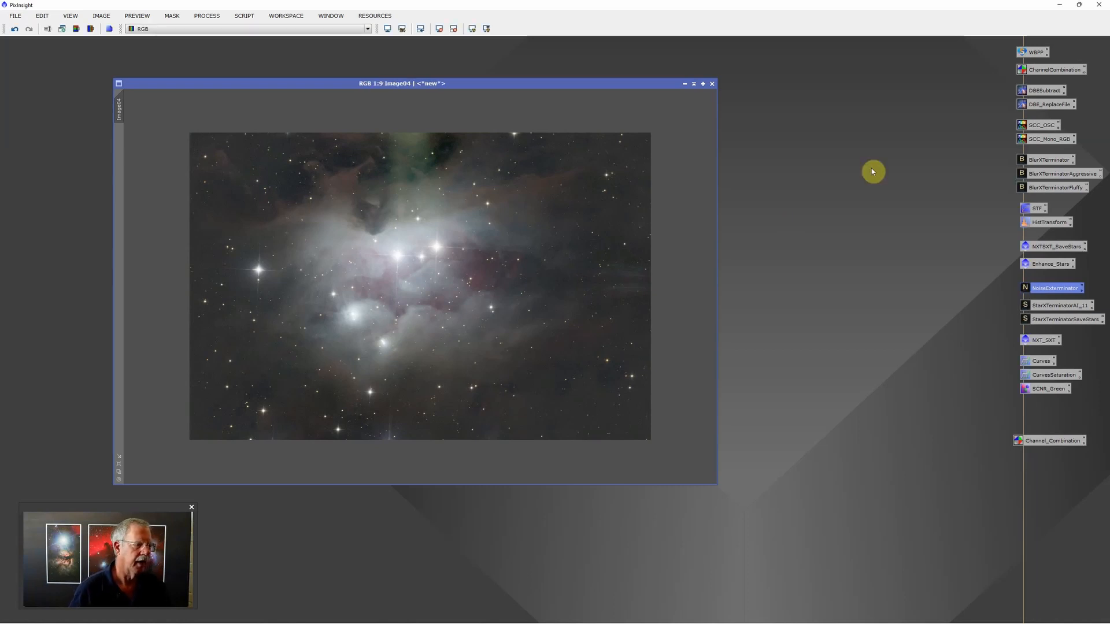
click(1053, 309)
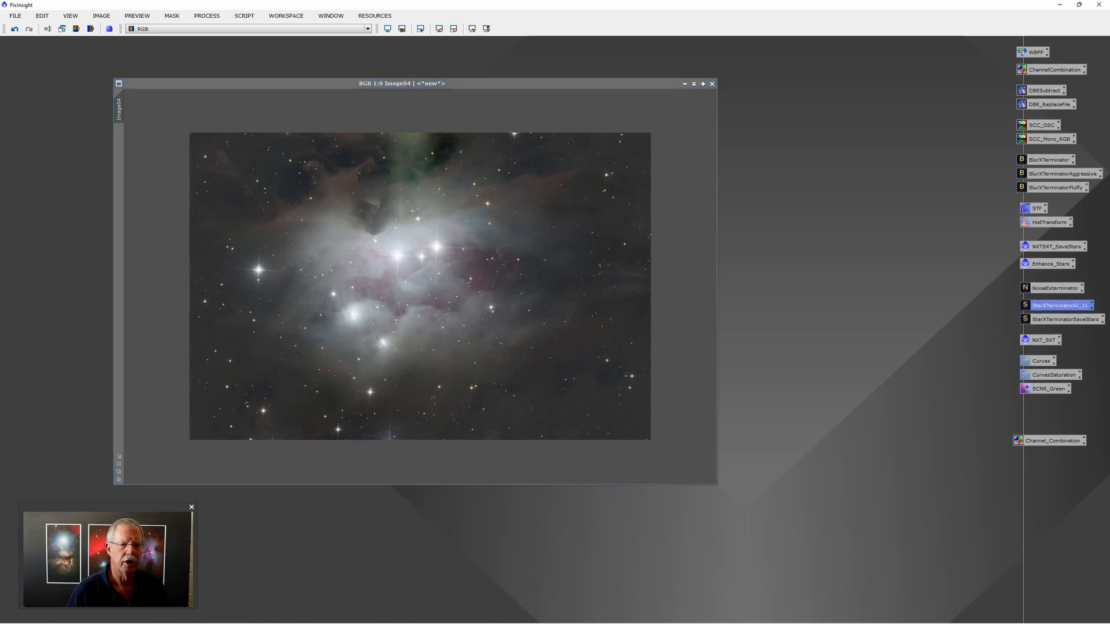
drag(921, 223, 826, 224)
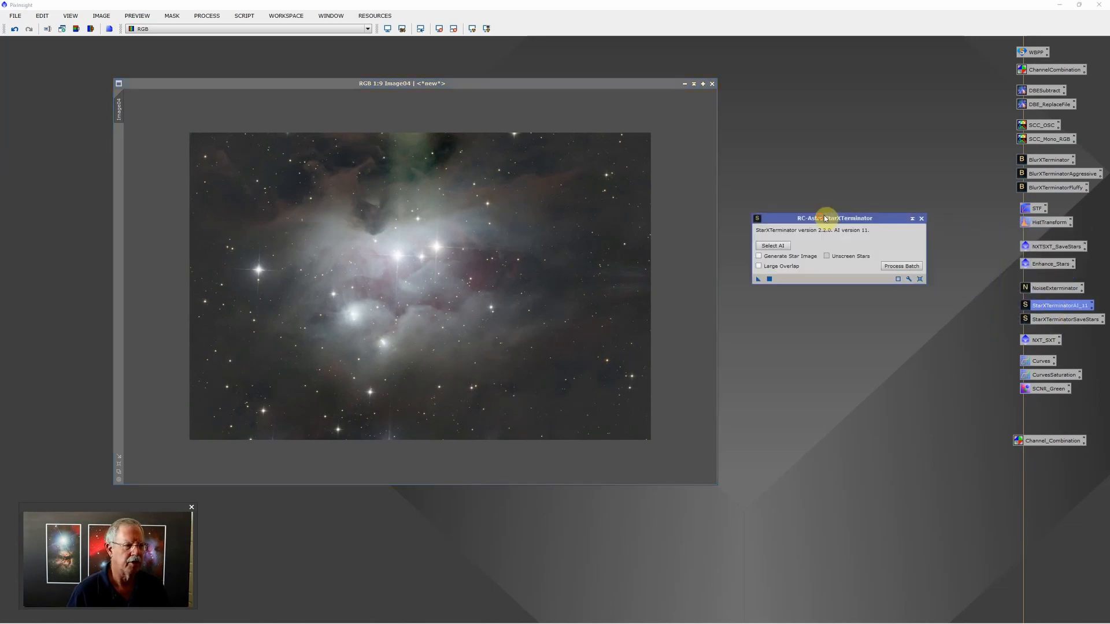
click(759, 256)
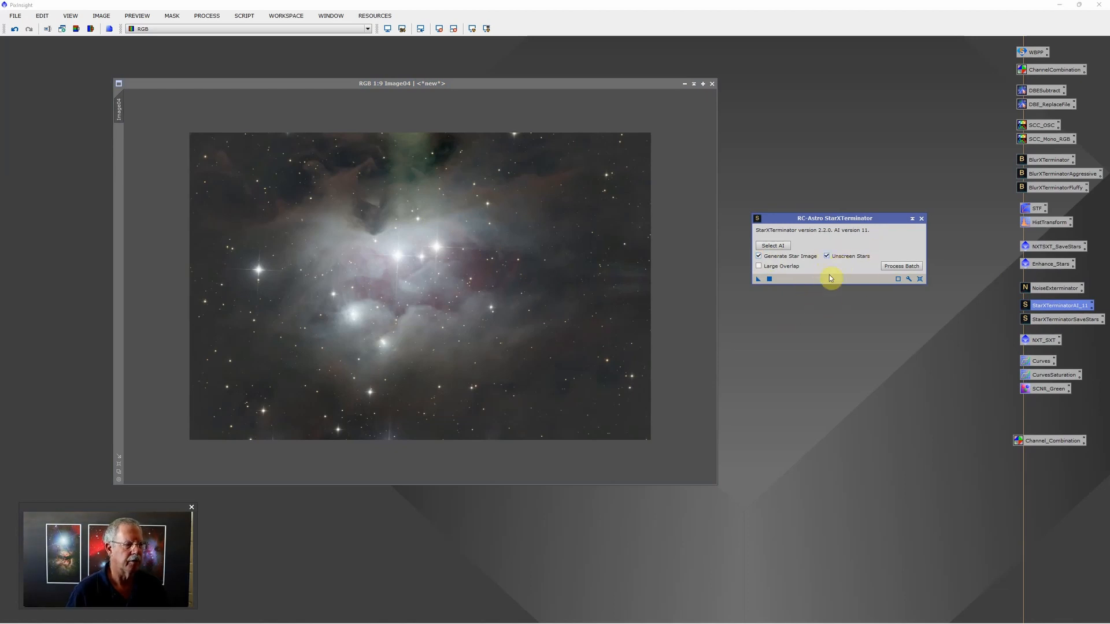
click(769, 279)
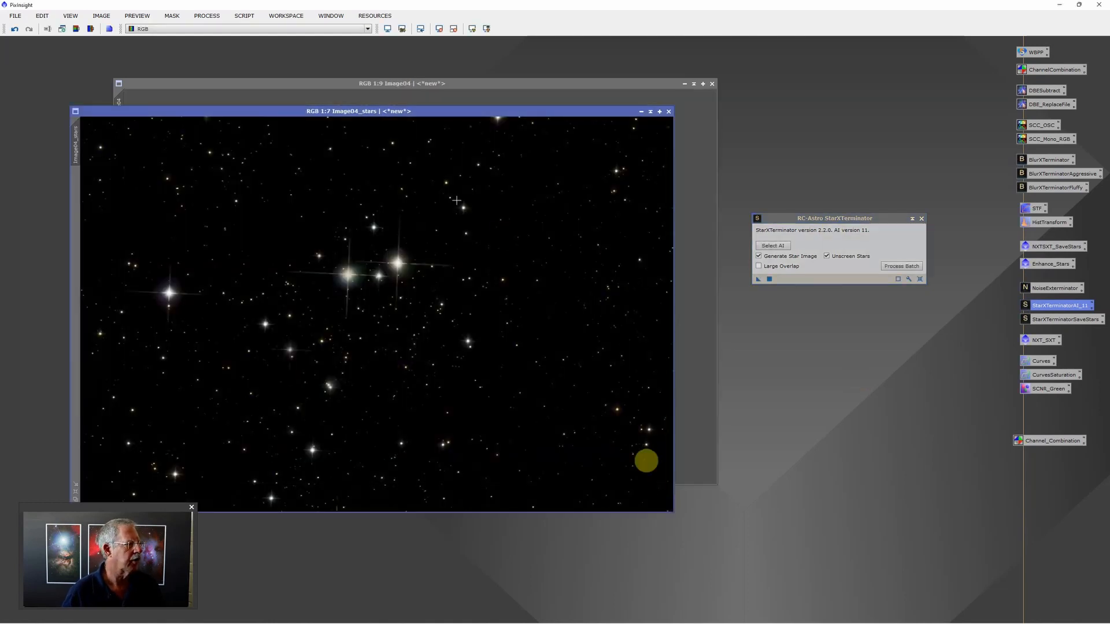
drag(437, 112, 508, 124)
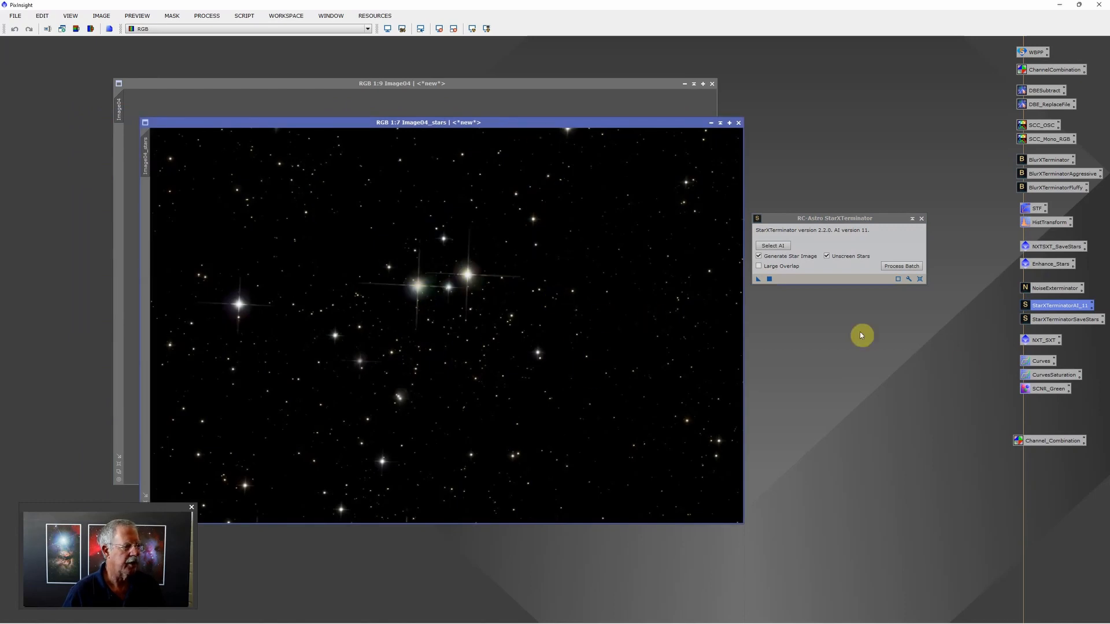
click(921, 218)
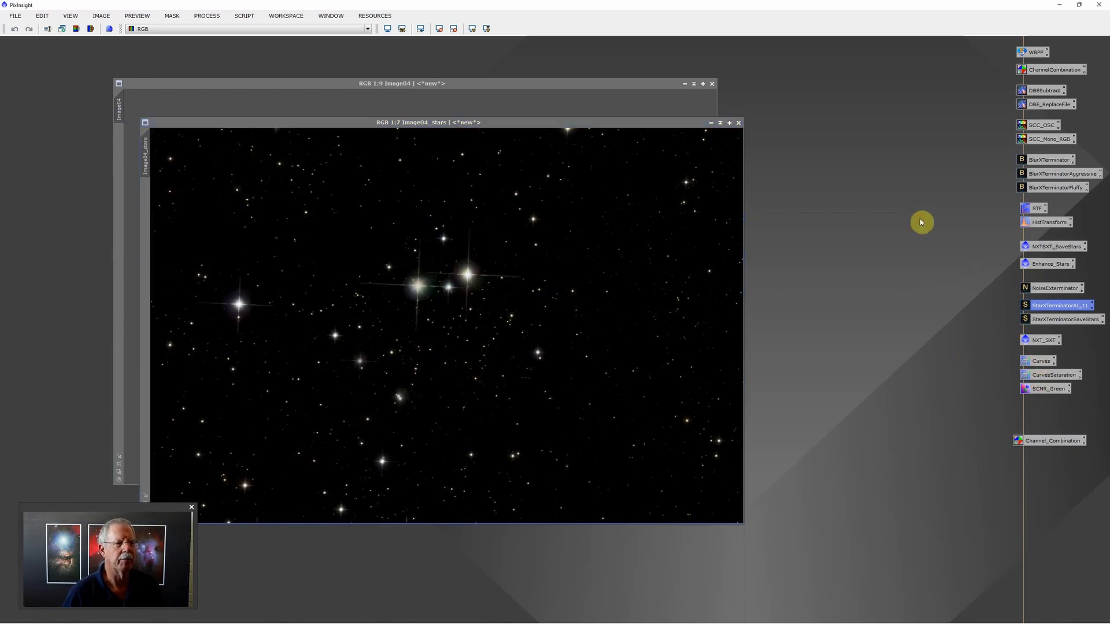
Boost the stars image's color with the CurvesSaturation settings, and remove its green cast with SCNR at amount 0.73
double_click(1051, 376)
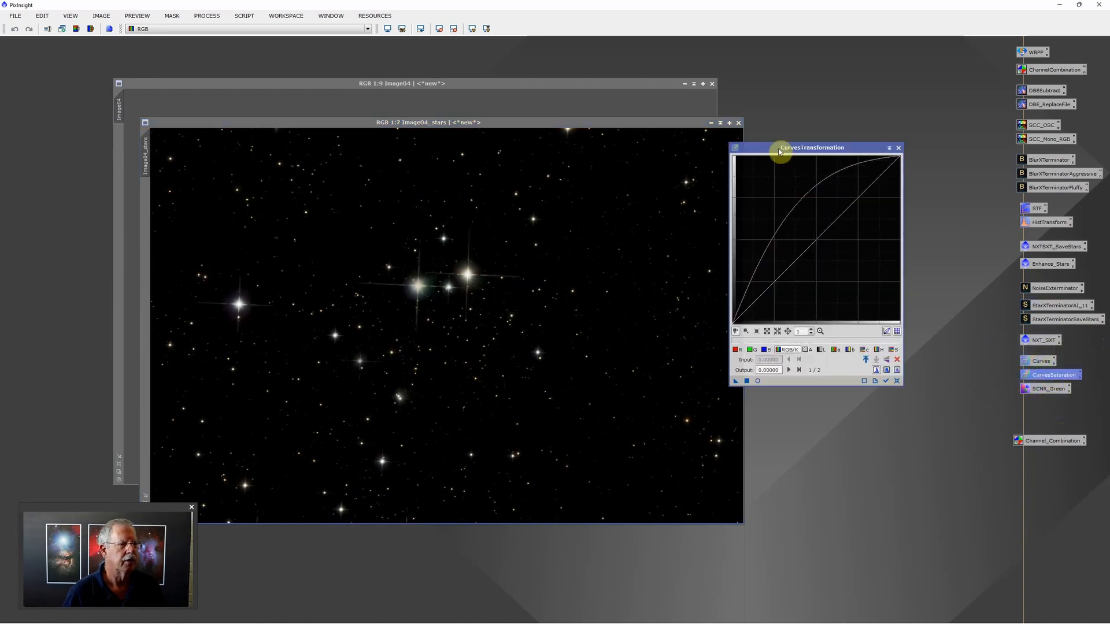
click(746, 380)
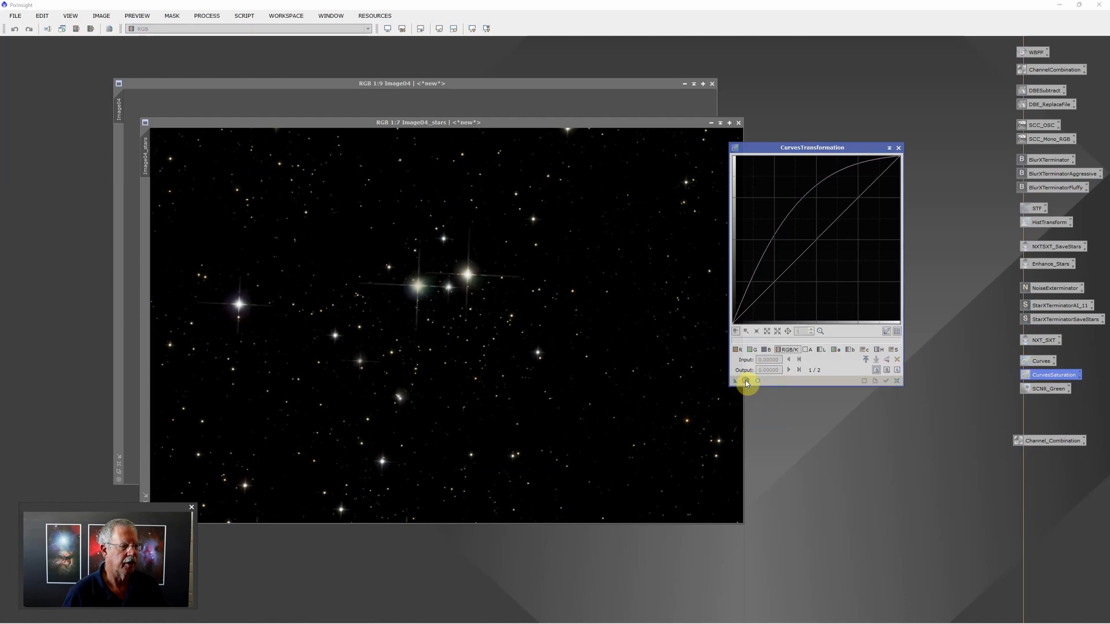
double_click(1033, 388)
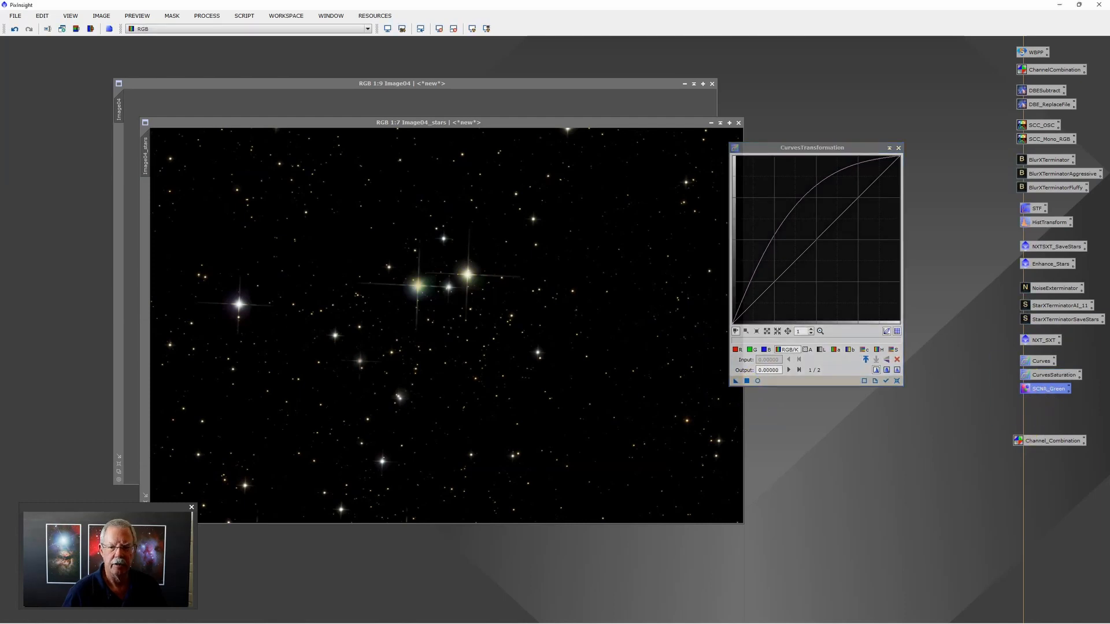
drag(919, 228, 869, 261)
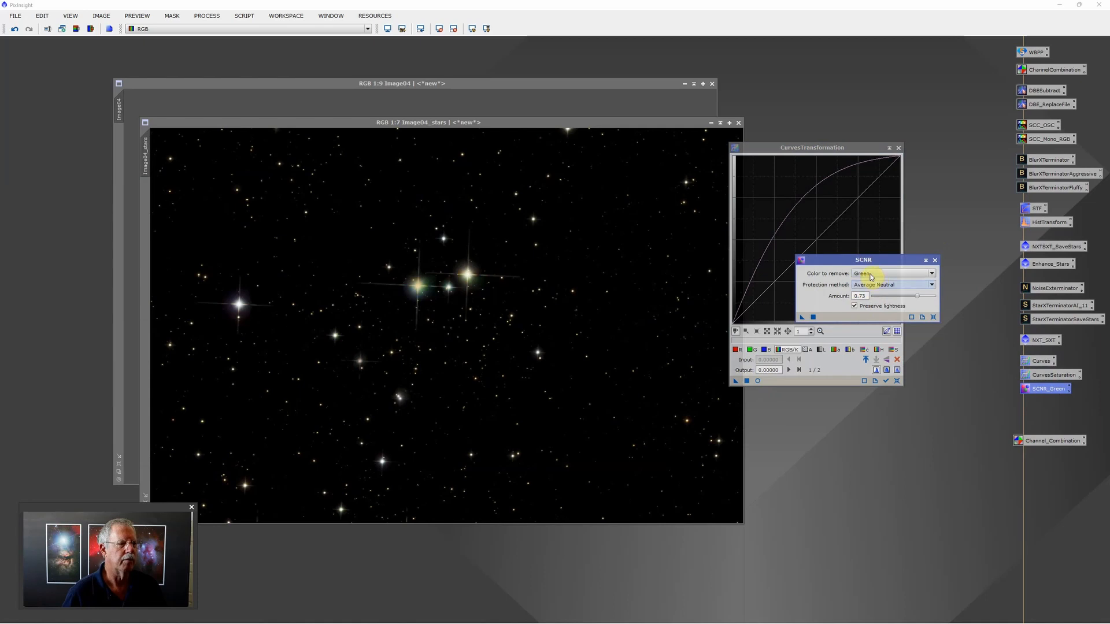
click(813, 317)
click(813, 317)
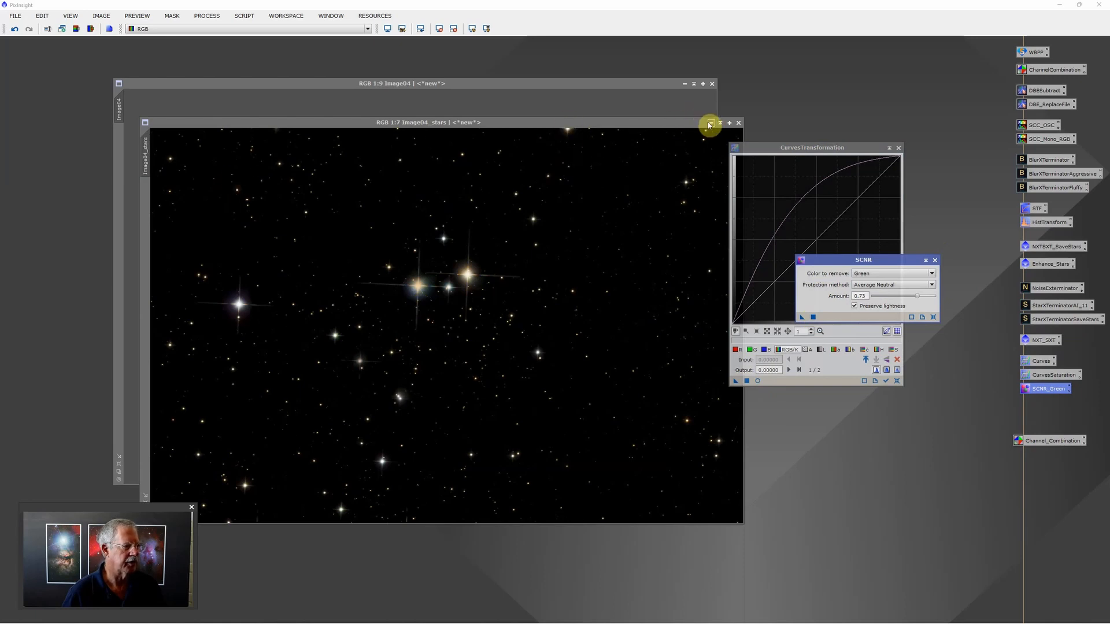
Minimize the stars image and the starless RGB image, set their icons aside on the workspace, and close SCNR and CurvesTransformation
click(711, 125)
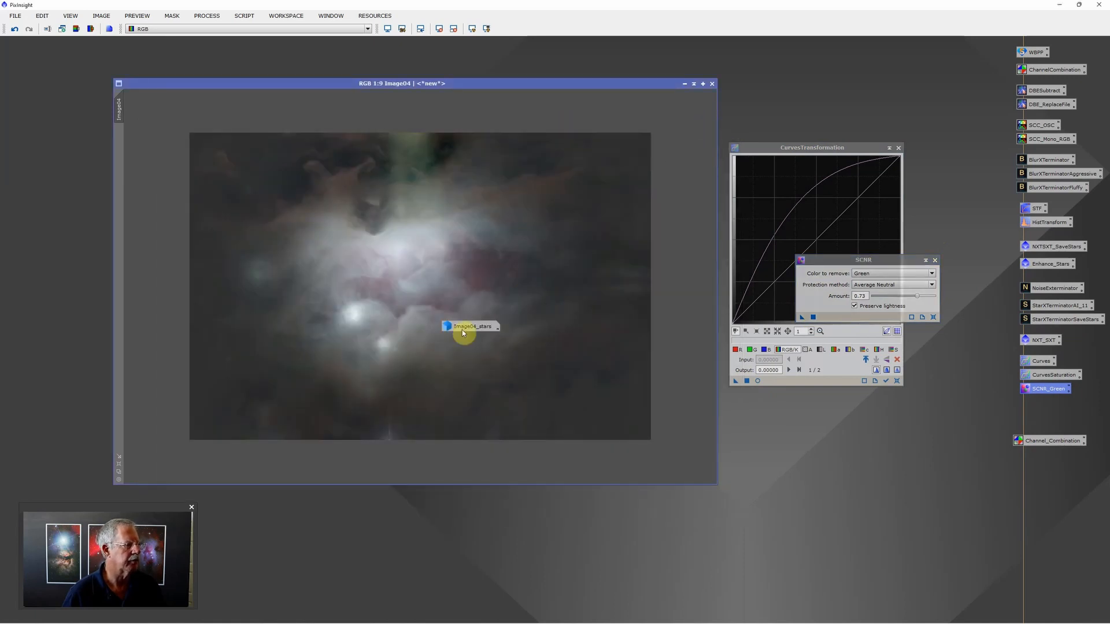
click(463, 329)
drag(468, 330, 766, 550)
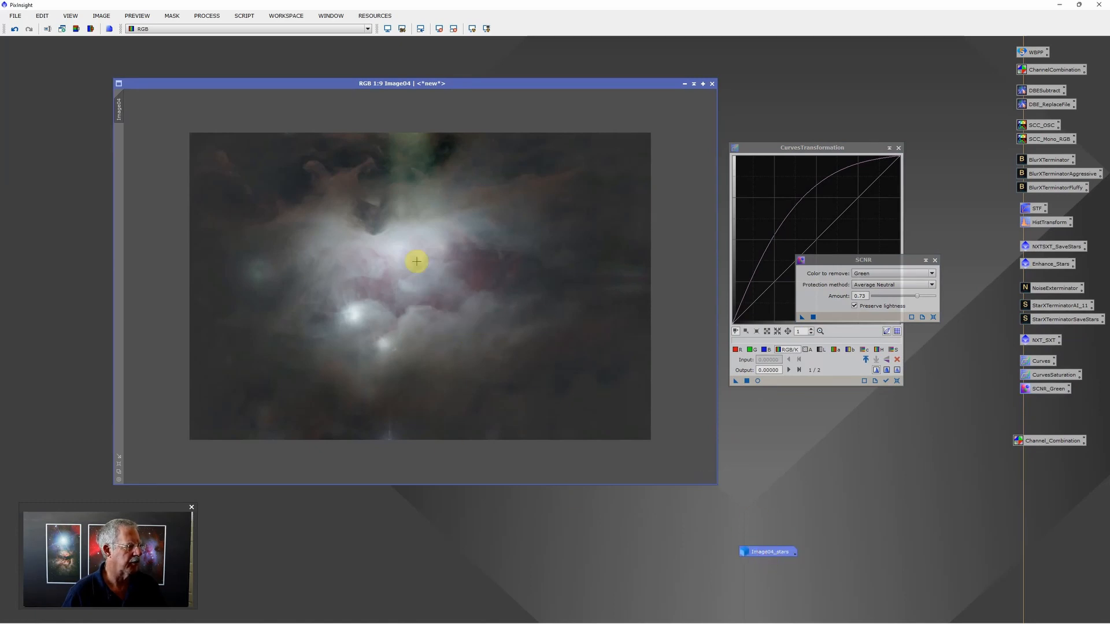
click(679, 84)
drag(453, 288, 777, 453)
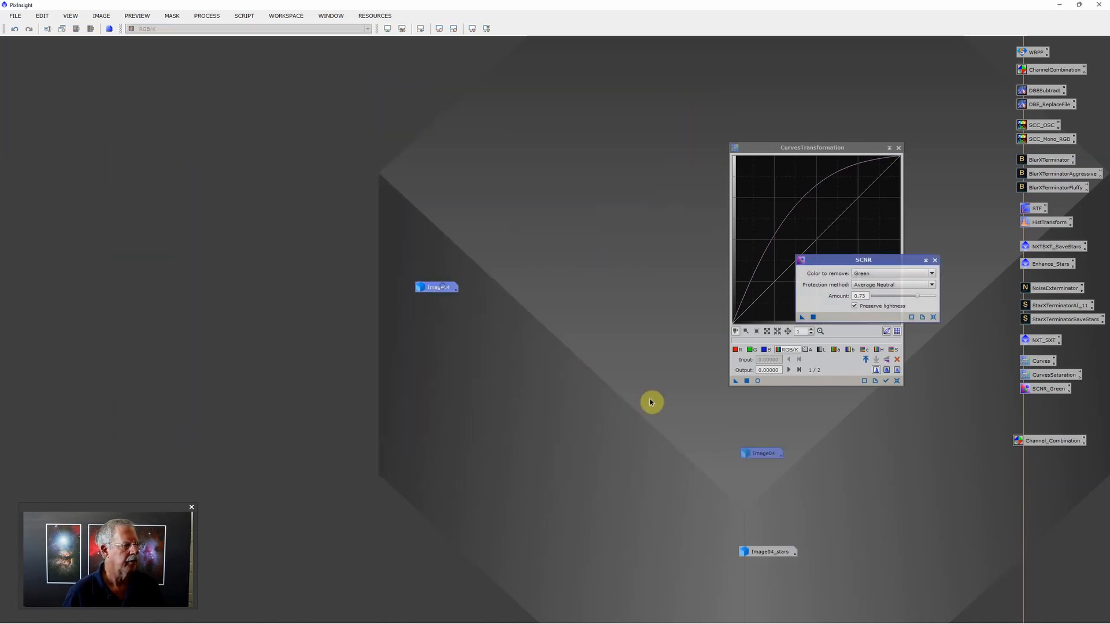
drag(650, 403, 786, 503)
click(934, 260)
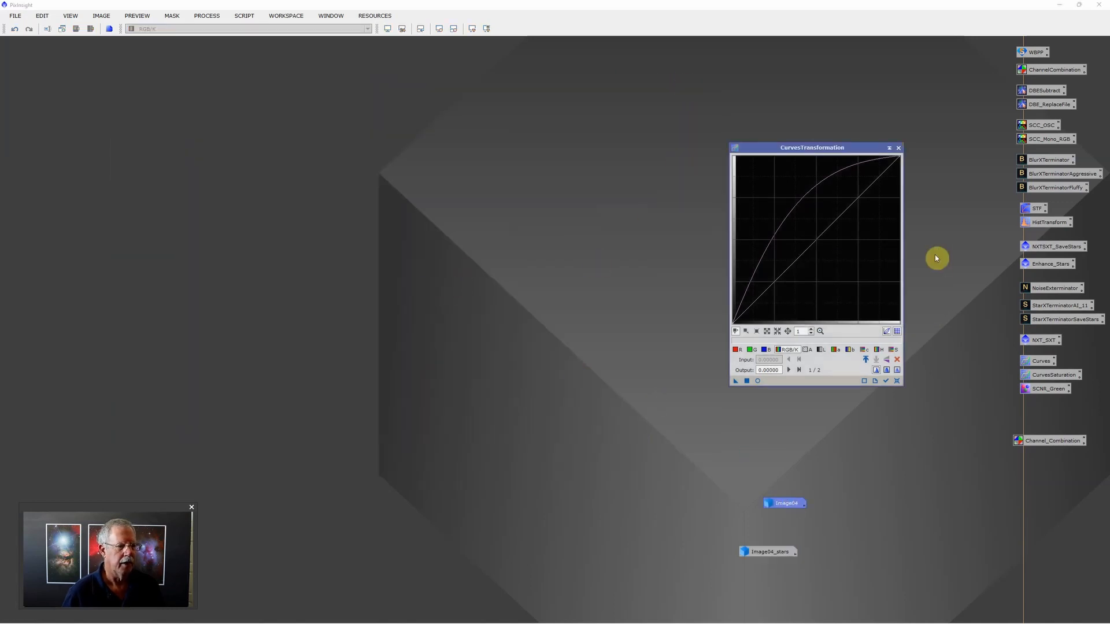
click(898, 147)
Open the 600-second Hydrogen_mono_(1) master light from the Running Man master folder and auto-stretch its display
double_click(612, 178)
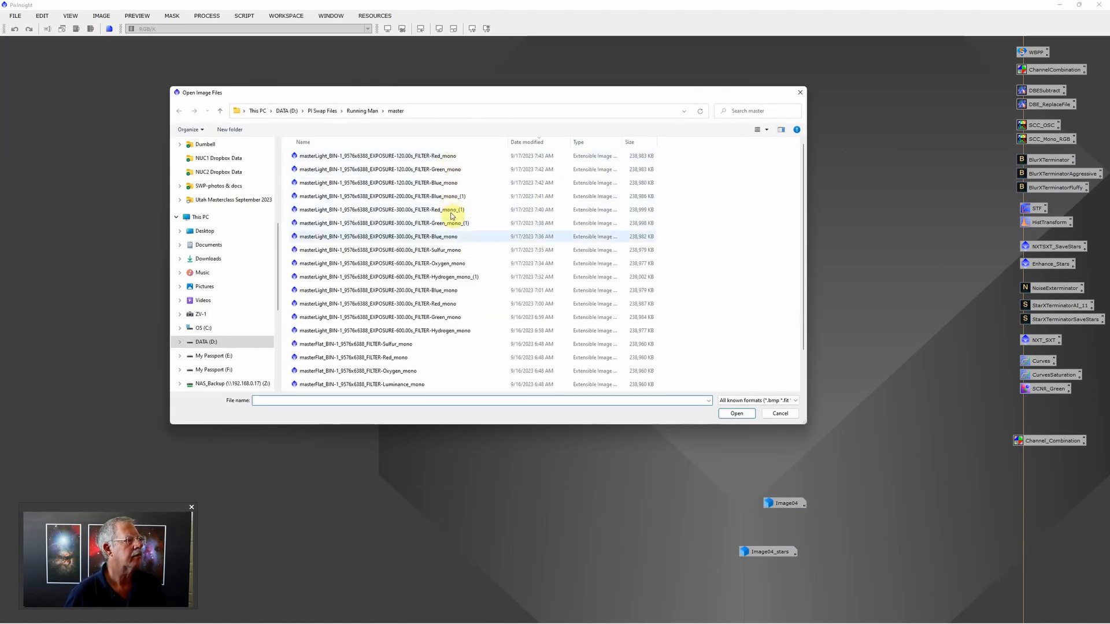
click(457, 278)
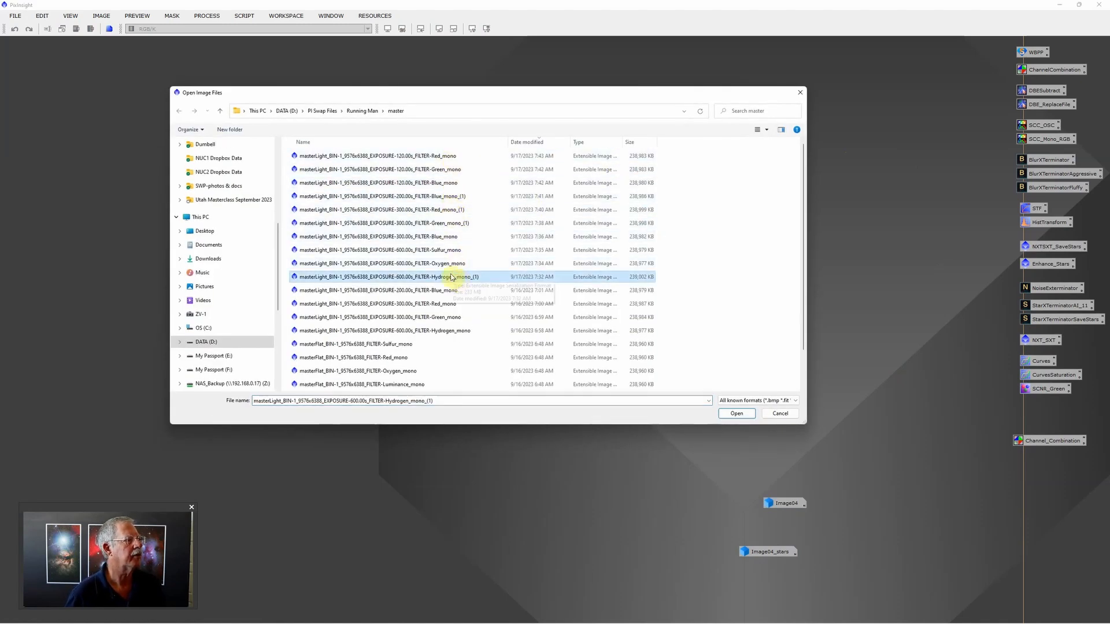
click(737, 414)
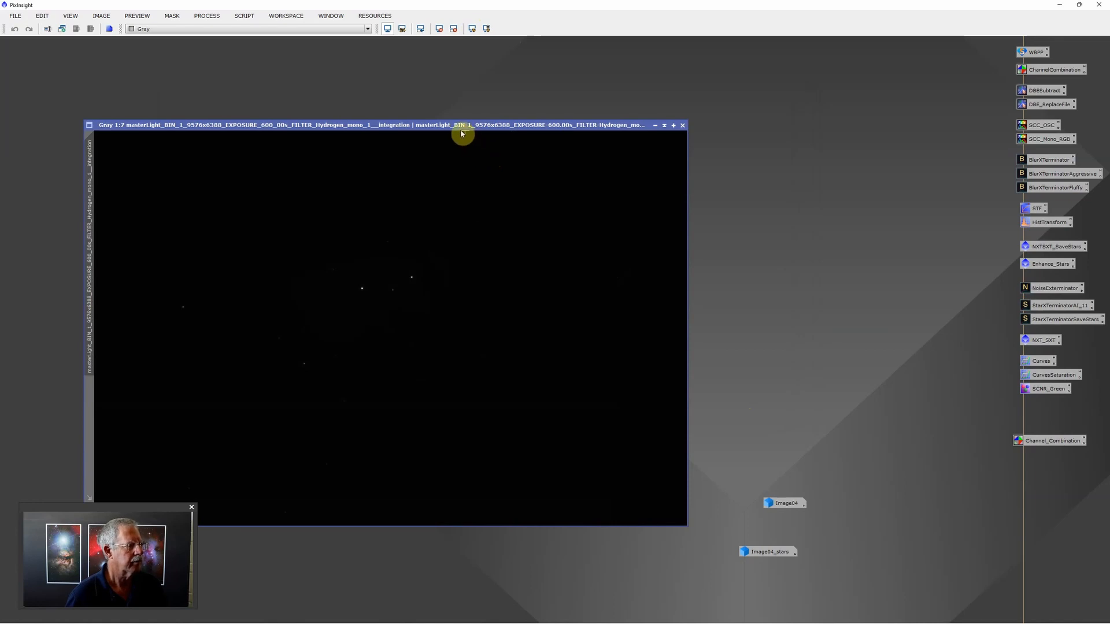
click(472, 28)
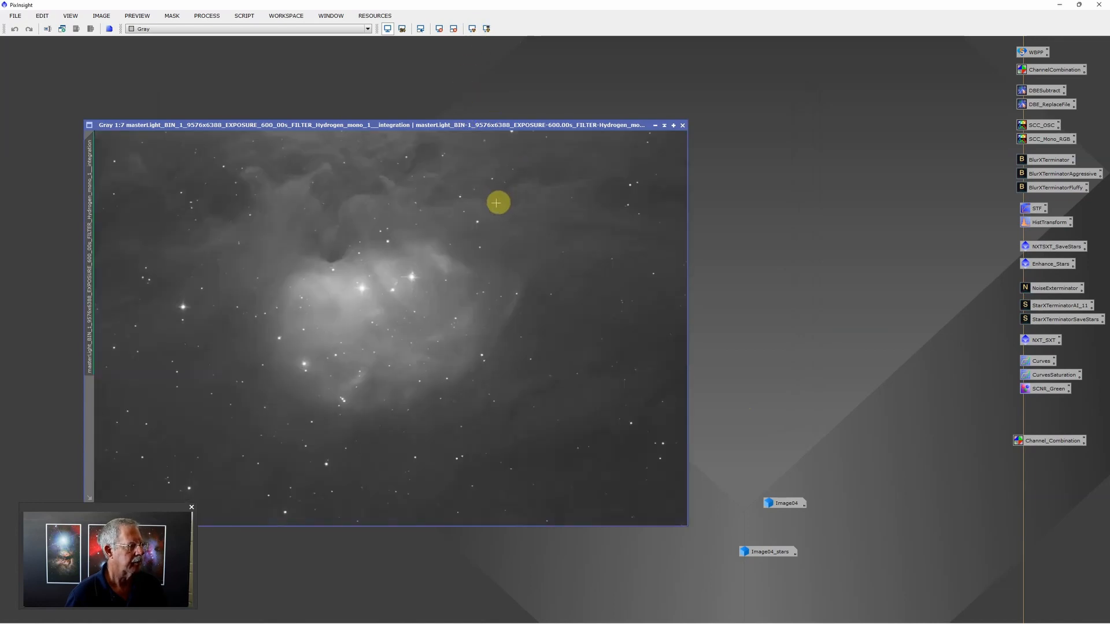
drag(461, 127, 471, 90)
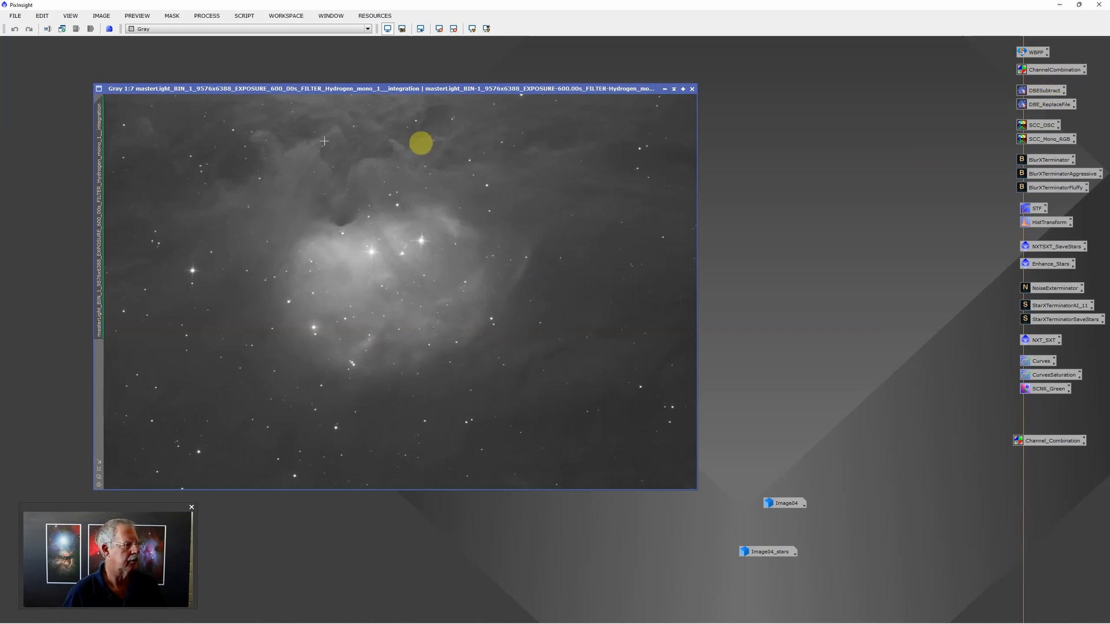
Remove the hydrogen master's background gradient with the DBESubtract settings, close DynamicBackgroundExtraction, and sharpen the image with BlurXTerminator
double_click(1051, 91)
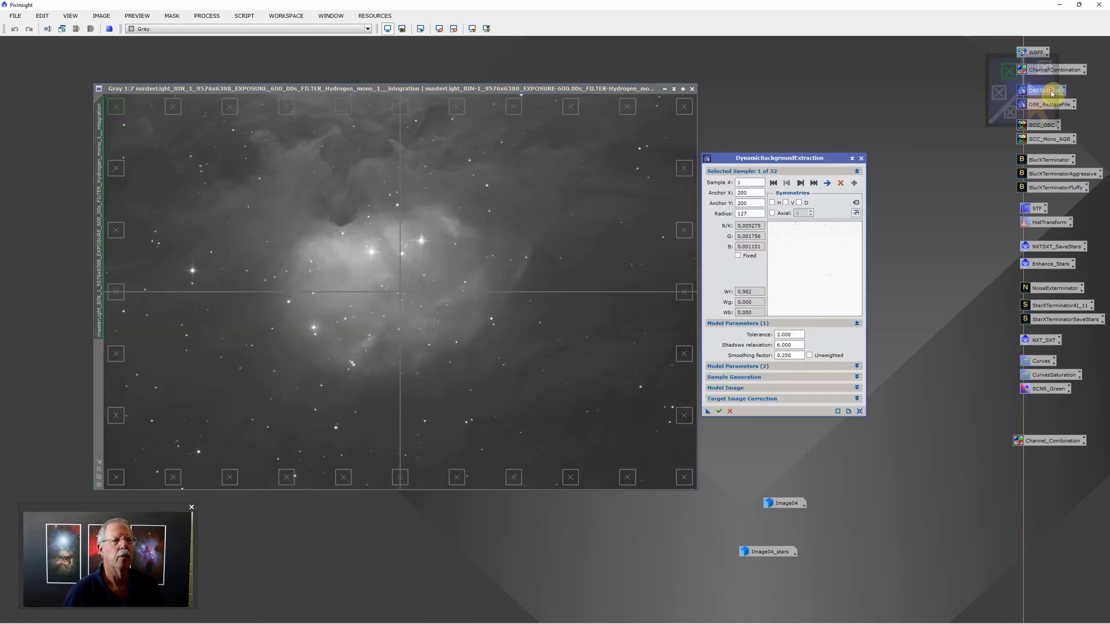
click(718, 411)
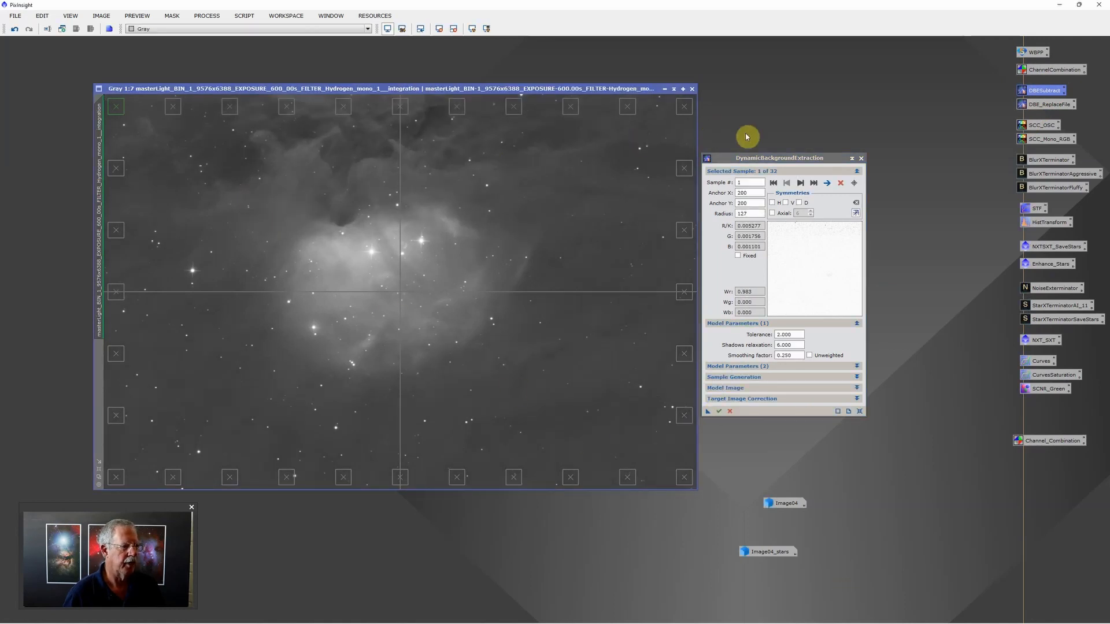
click(861, 158)
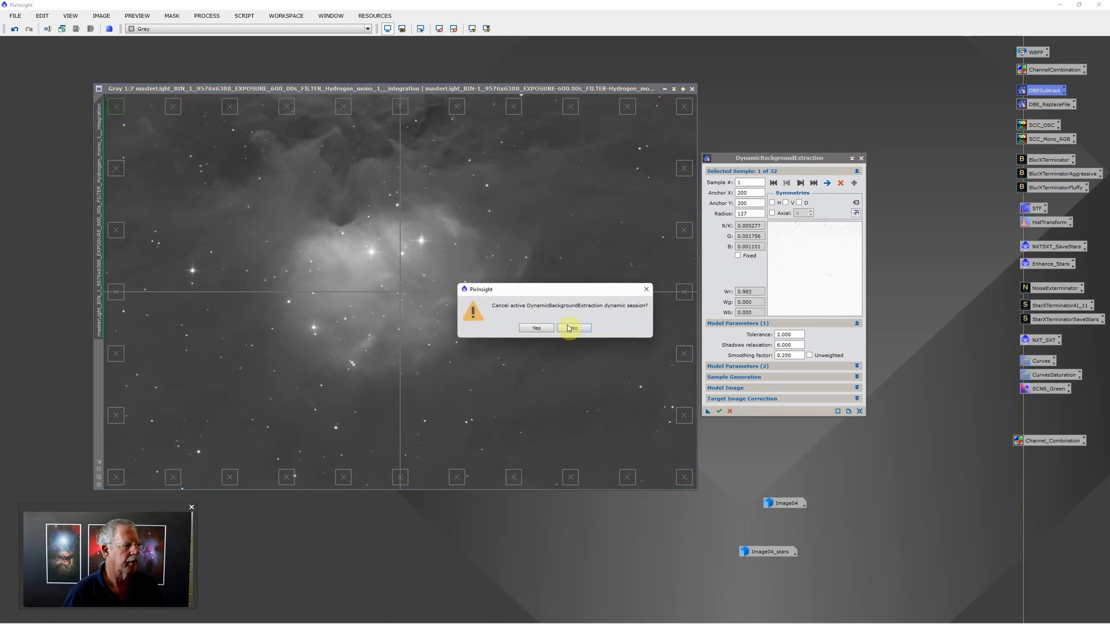
click(535, 329)
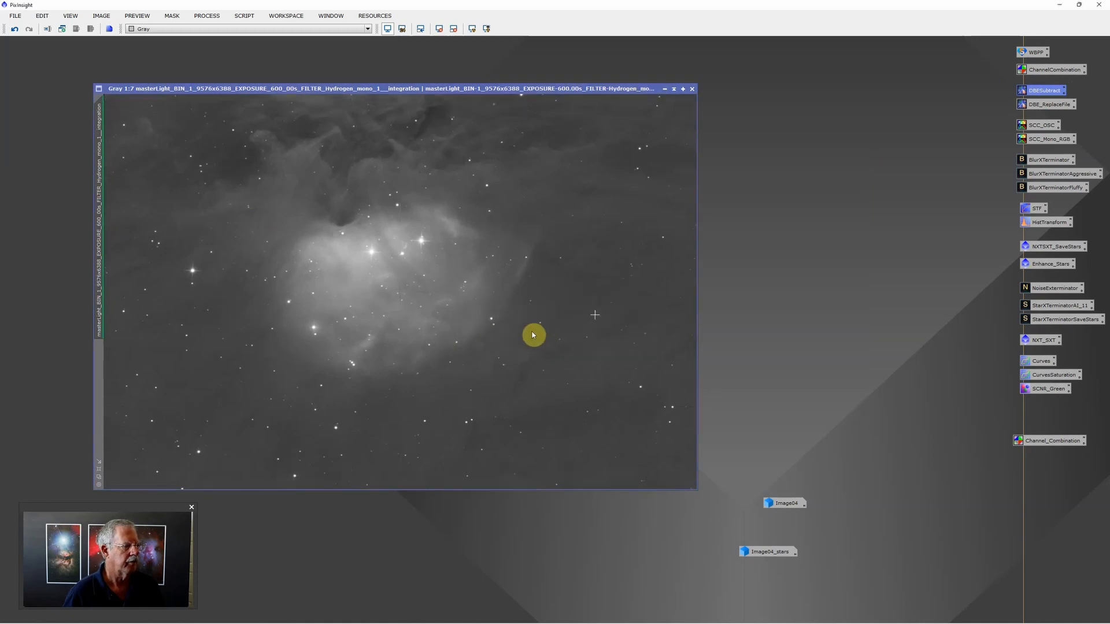
double_click(1046, 160)
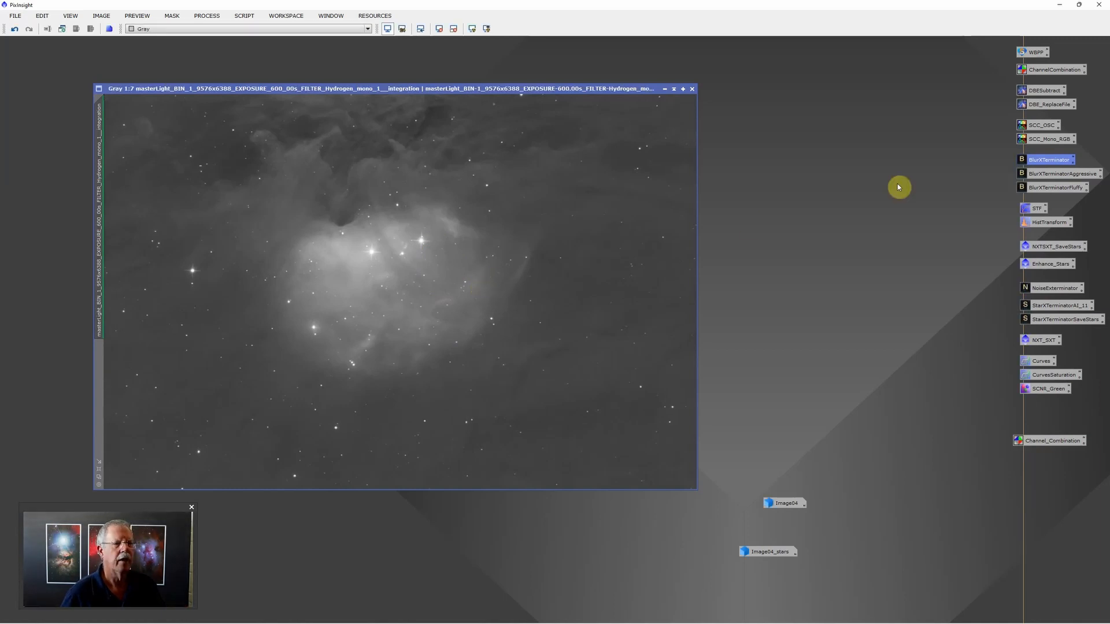
Auto-stretch the hydrogen image with ScreenTransferFunction, apply that stretch permanently through HistogramTransformation, and turn off the screen stretch
double_click(1039, 209)
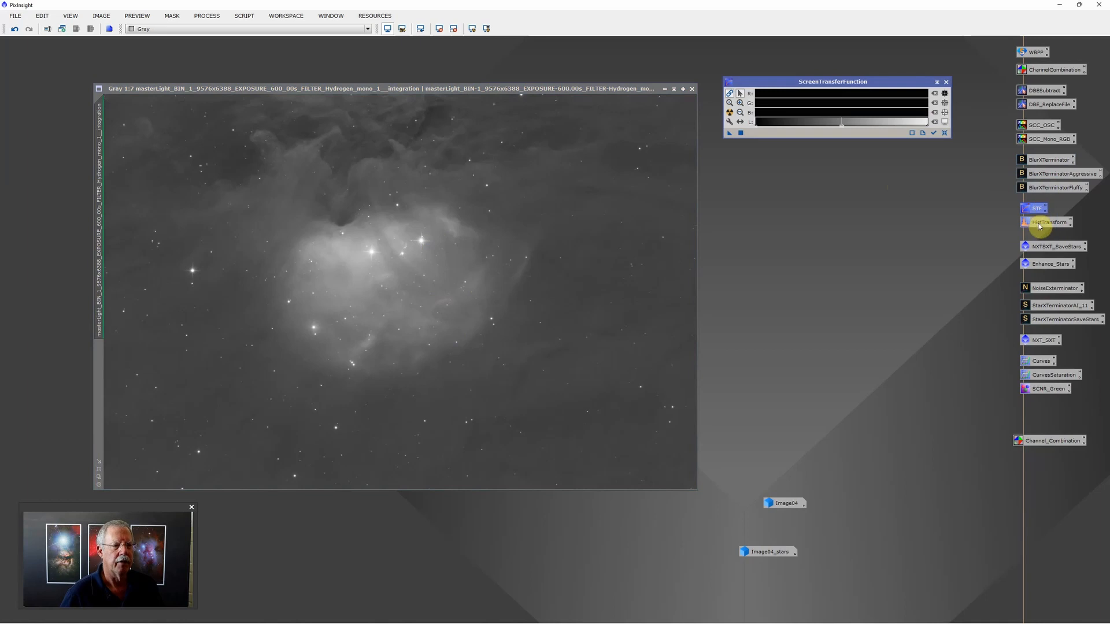
double_click(1037, 221)
click(730, 114)
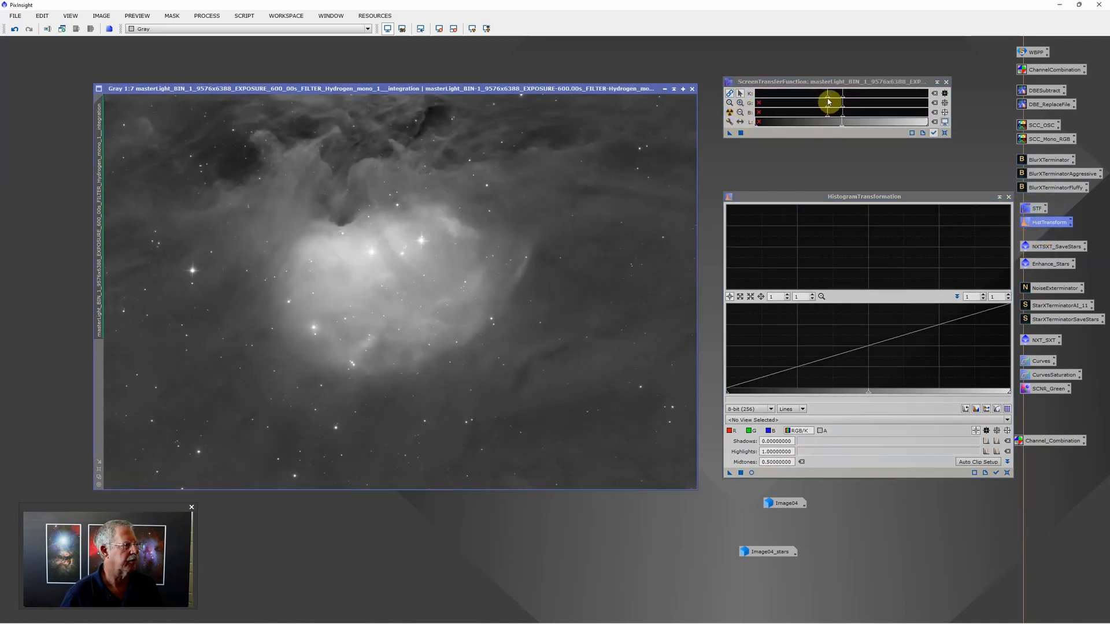
drag(828, 101, 827, 100)
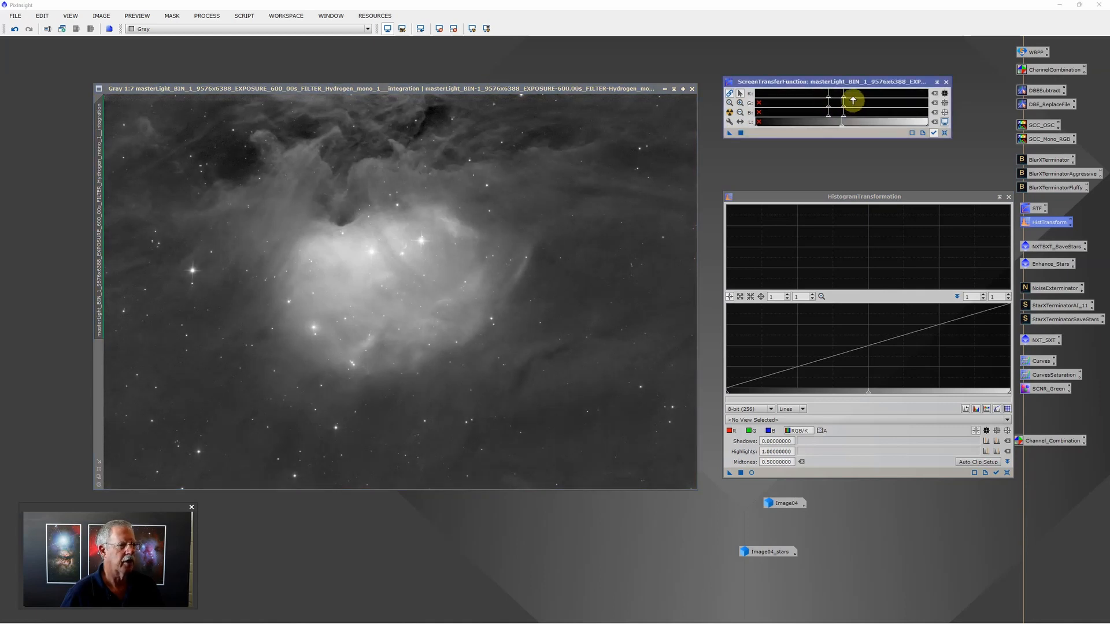
drag(844, 100, 840, 101)
drag(729, 136, 474, 183)
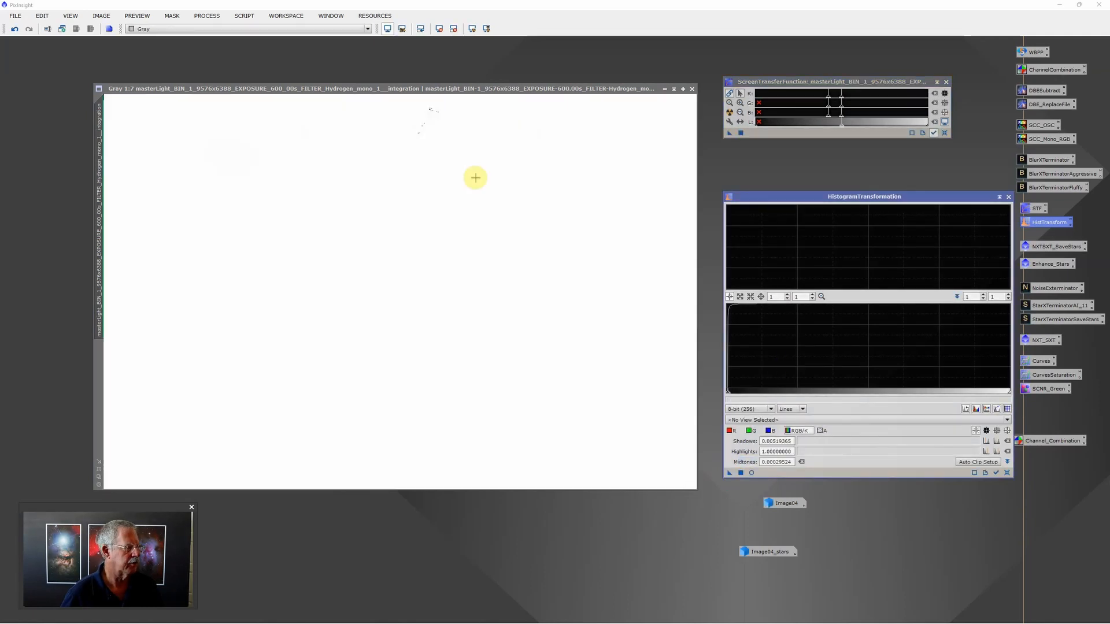
click(386, 29)
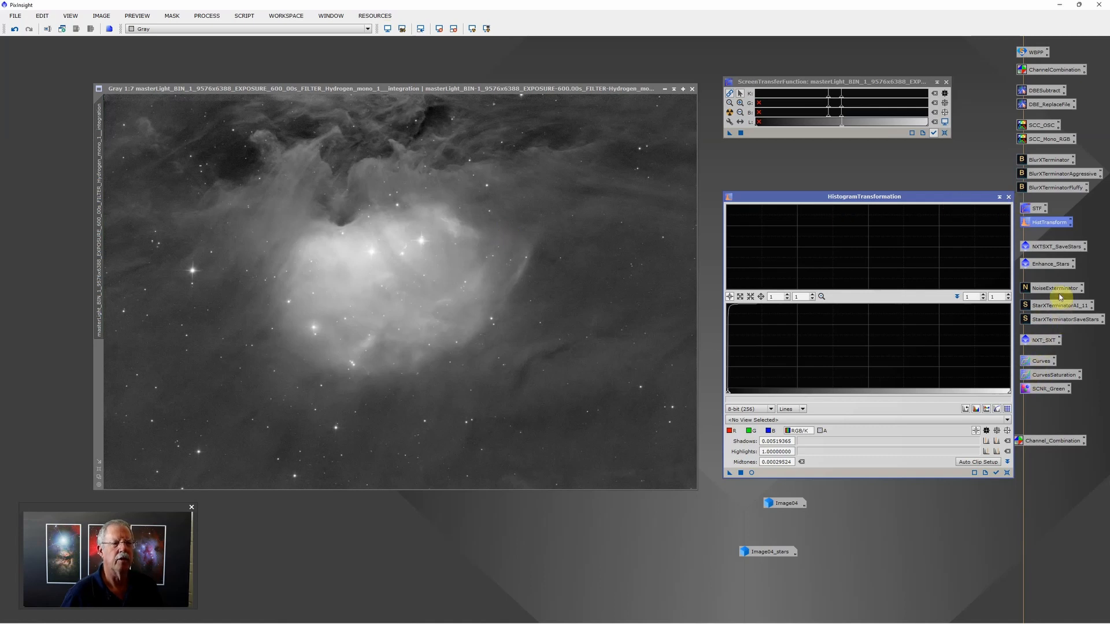
Denoise the stretched hydrogen image with NoiseXTerminator, and remove its stars with StarXTerminator
drag(1056, 288, 476, 278)
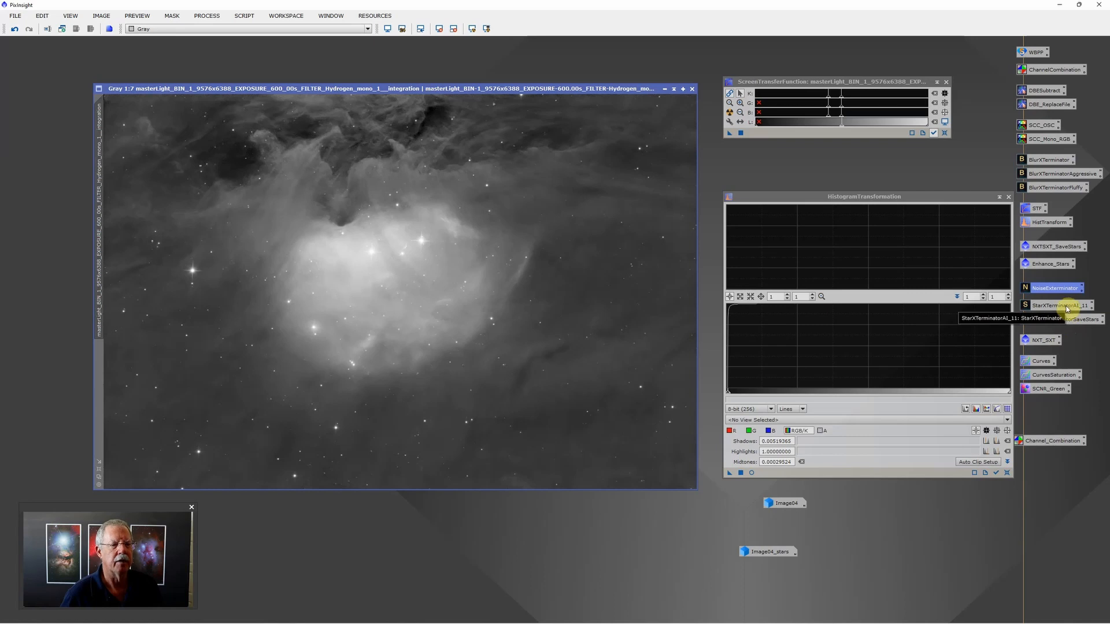
drag(1066, 309, 570, 280)
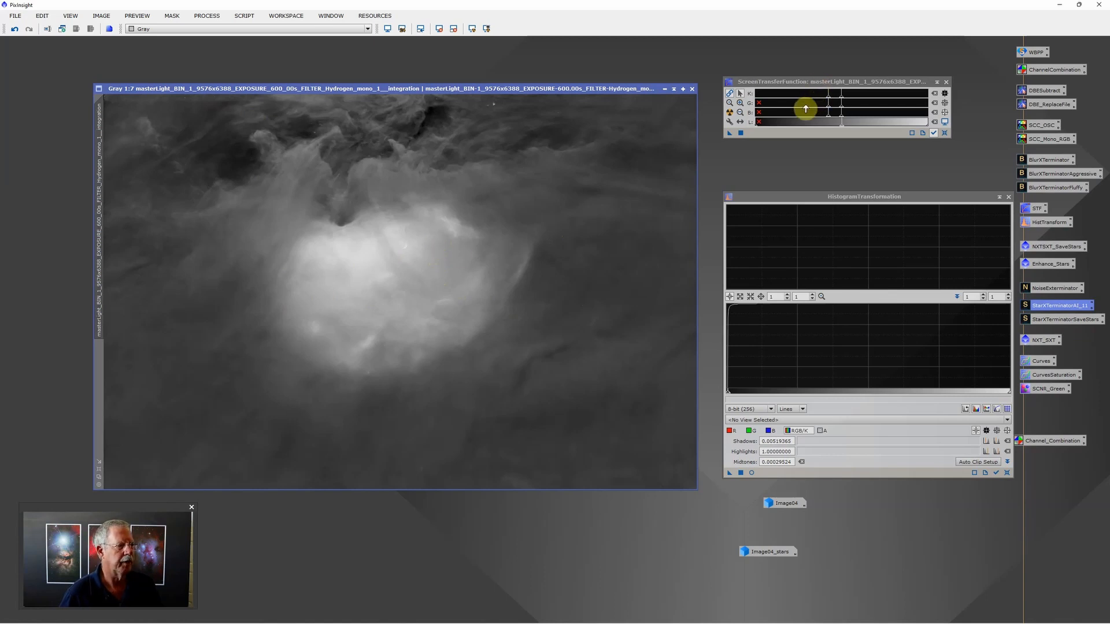
Switch to Photoshop and examine the RGB, Ha, Stars and Combined panels of the Running Man image map
click(1058, 5)
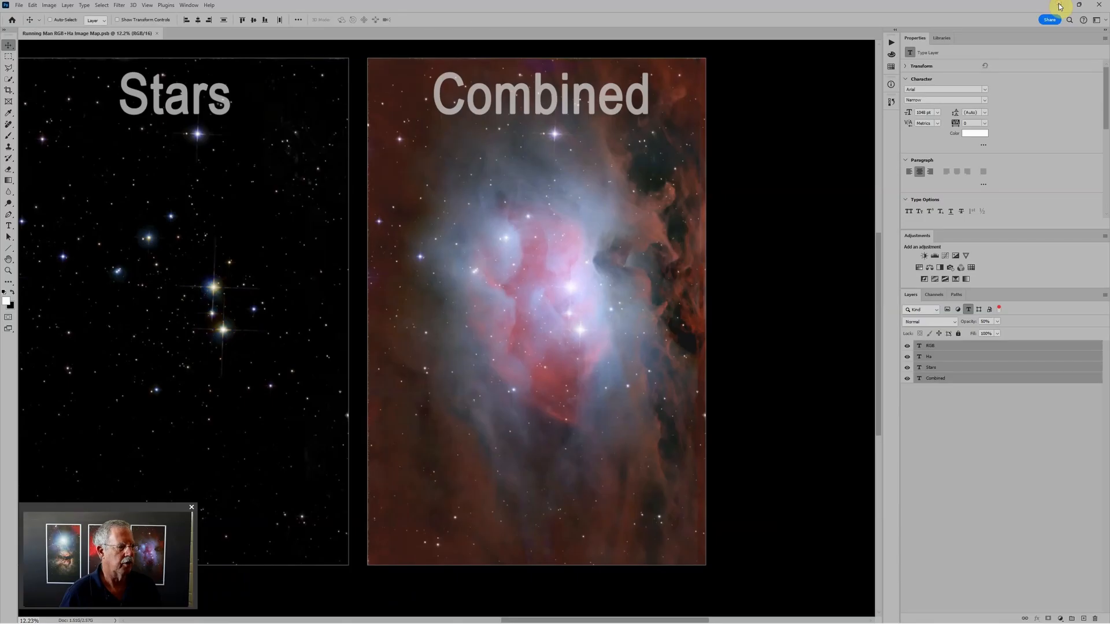
scroll(264, 272, up, 3)
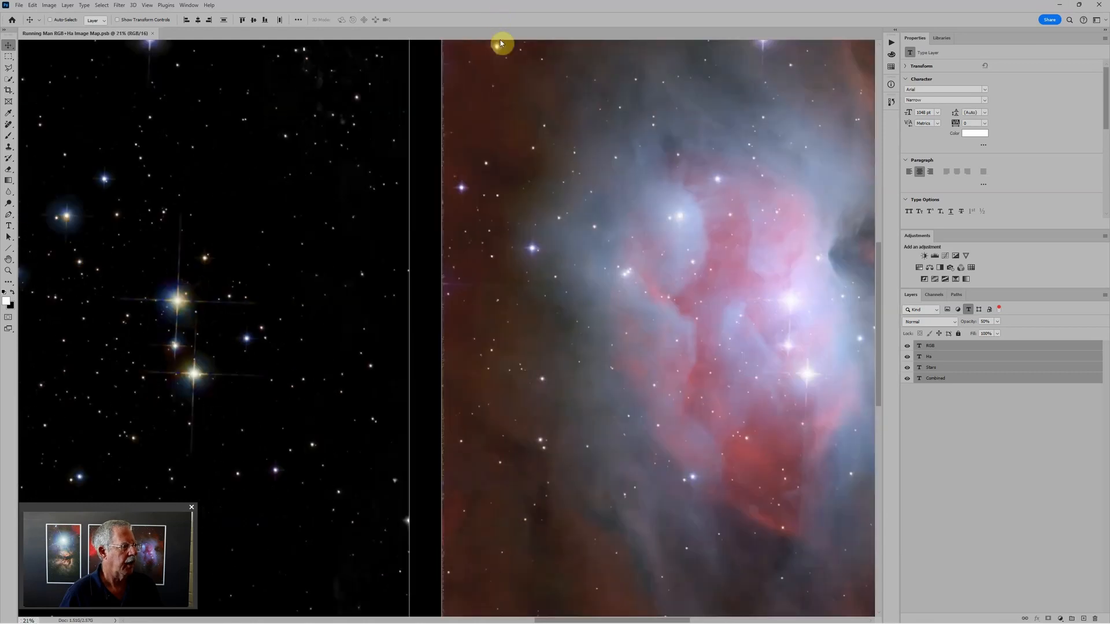
scroll(527, 143, down, 8)
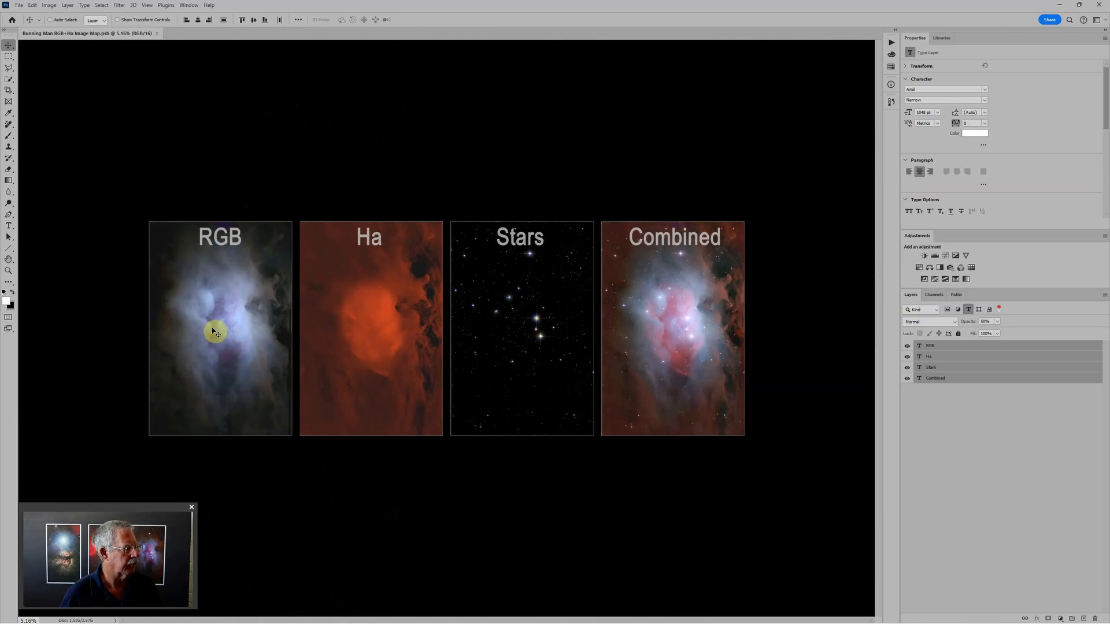
scroll(213, 328, up, 3)
scroll(214, 331, down, 1)
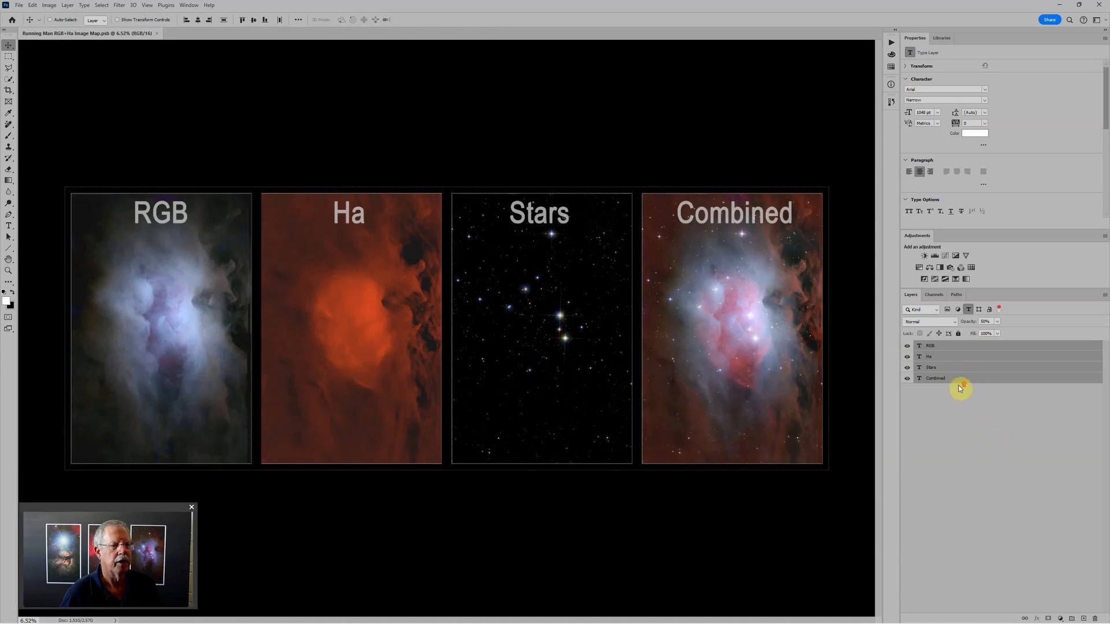
scroll(788, 325, up, 4)
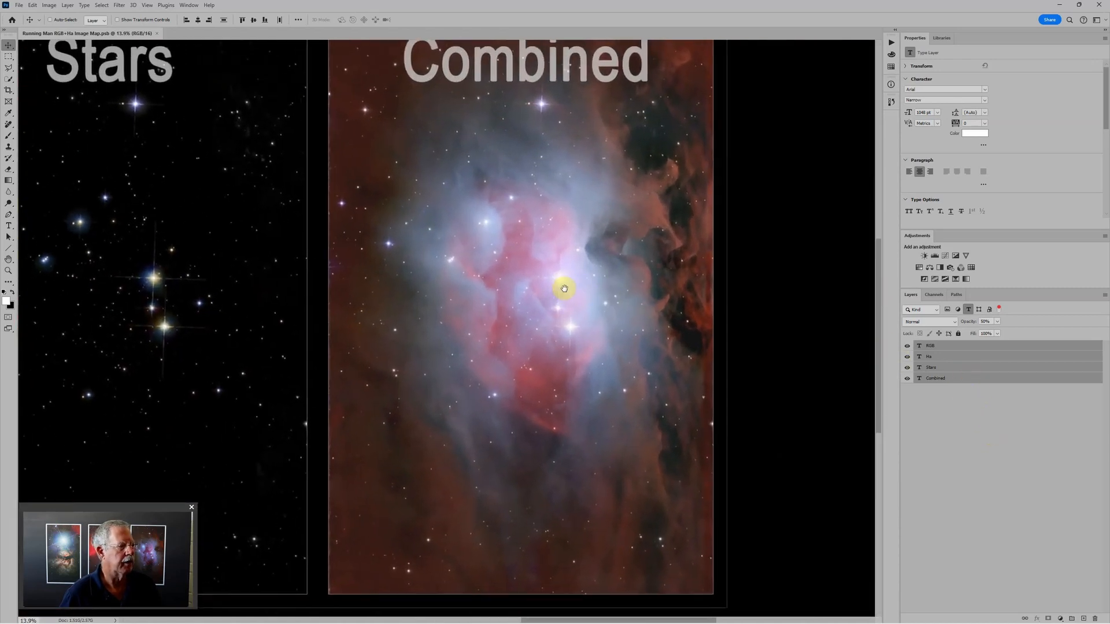
scroll(564, 288, down, 1)
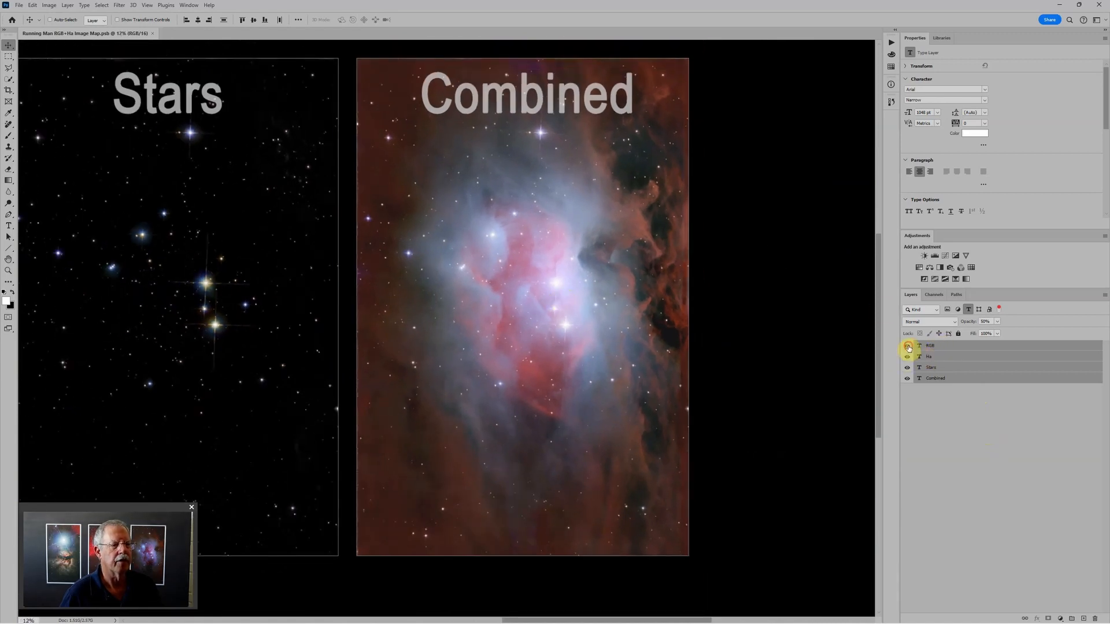
Turn off the layer filter, and hide the four text labels and the Reflection Nebula RGB, Ha and Stars copy groups
drag(908, 347, 909, 383)
click(973, 311)
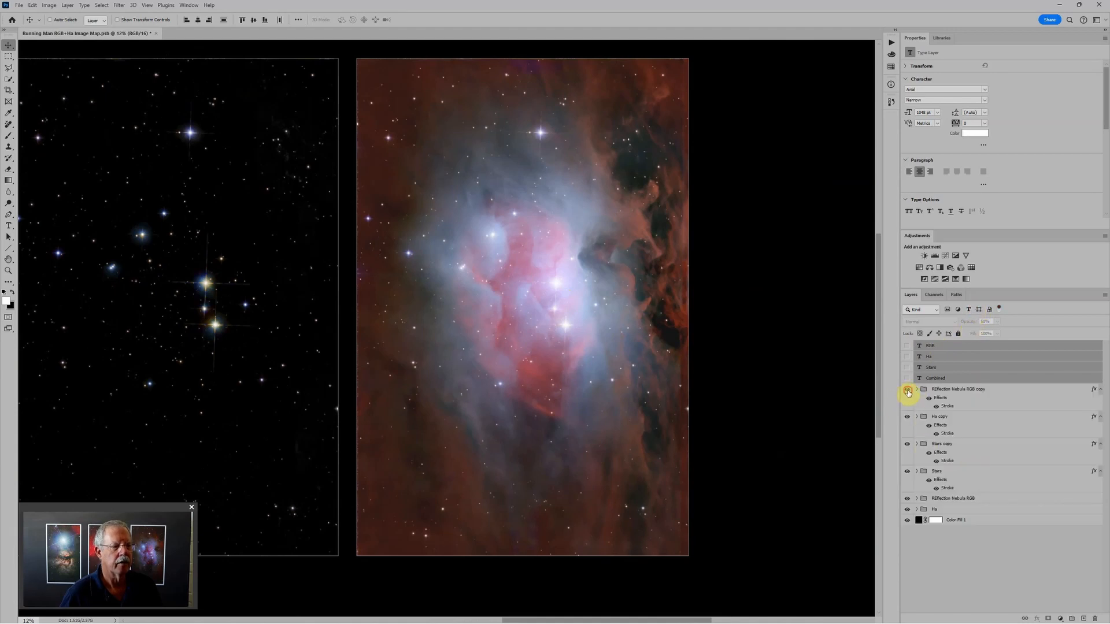
drag(908, 392, 909, 466)
click(908, 471)
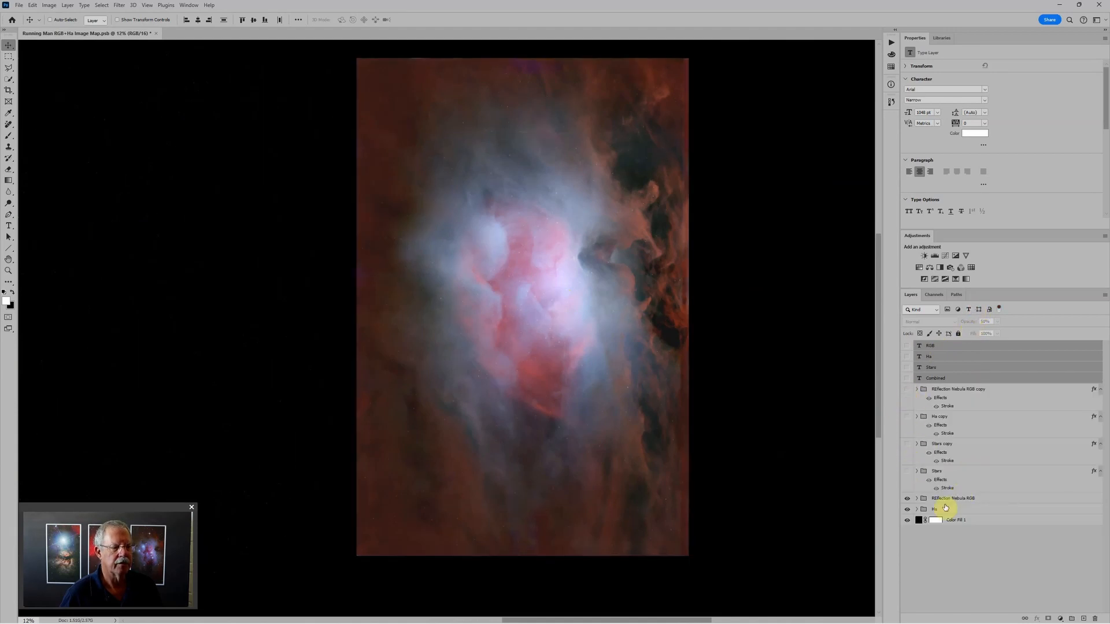
click(908, 473)
scroll(561, 226, up, 1)
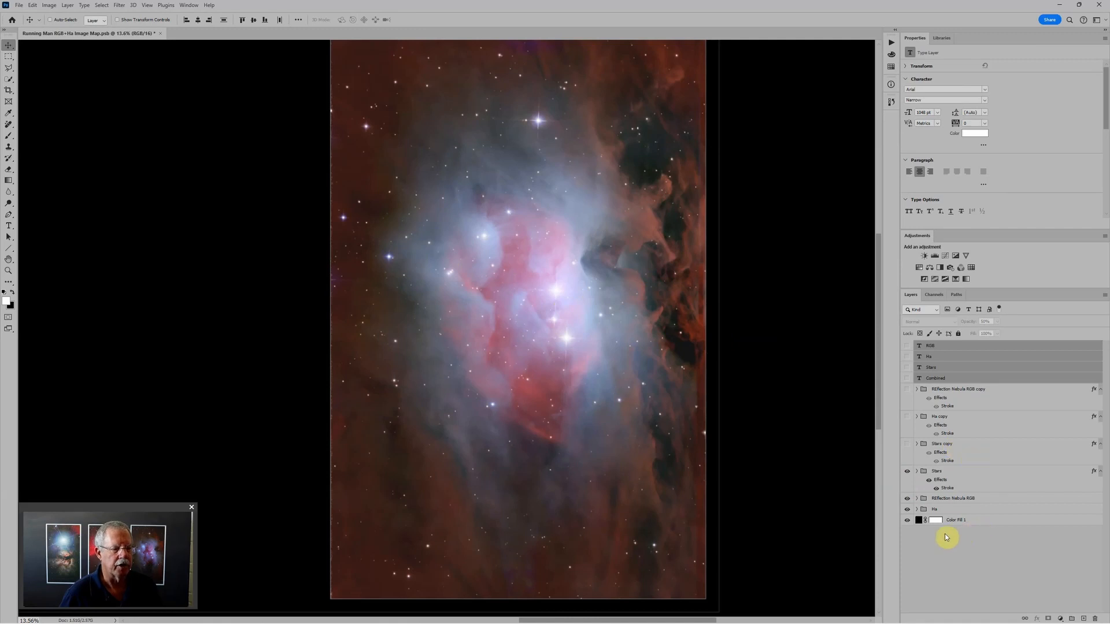
Expand the Ha group above the black color fill, and view it alone by hiding the Stars and Reflection Nebula RGB groups
click(994, 523)
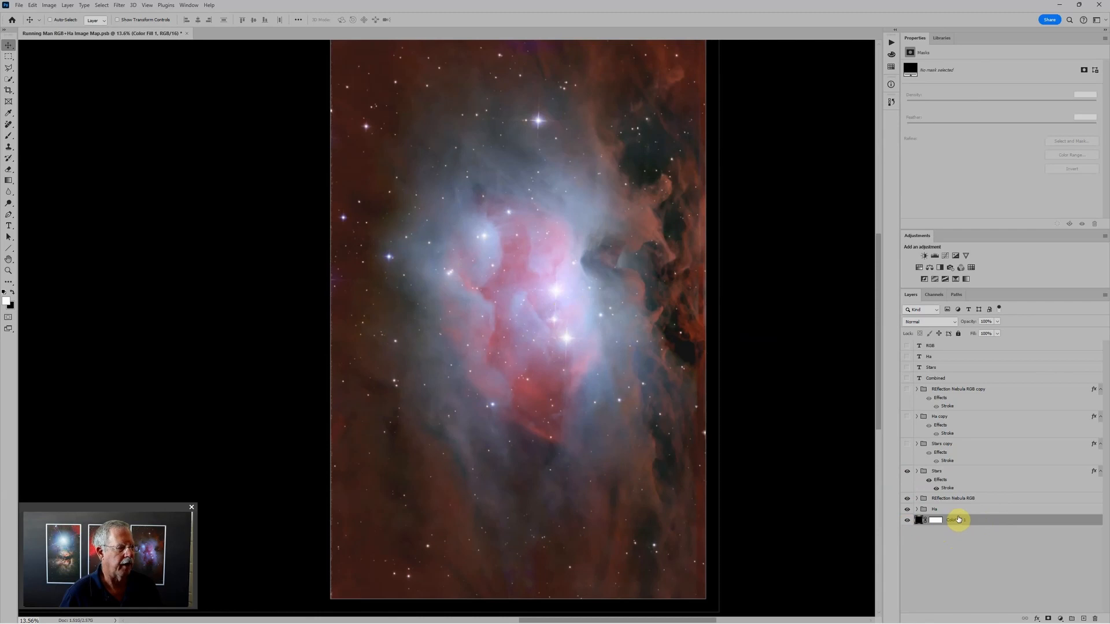
click(916, 509)
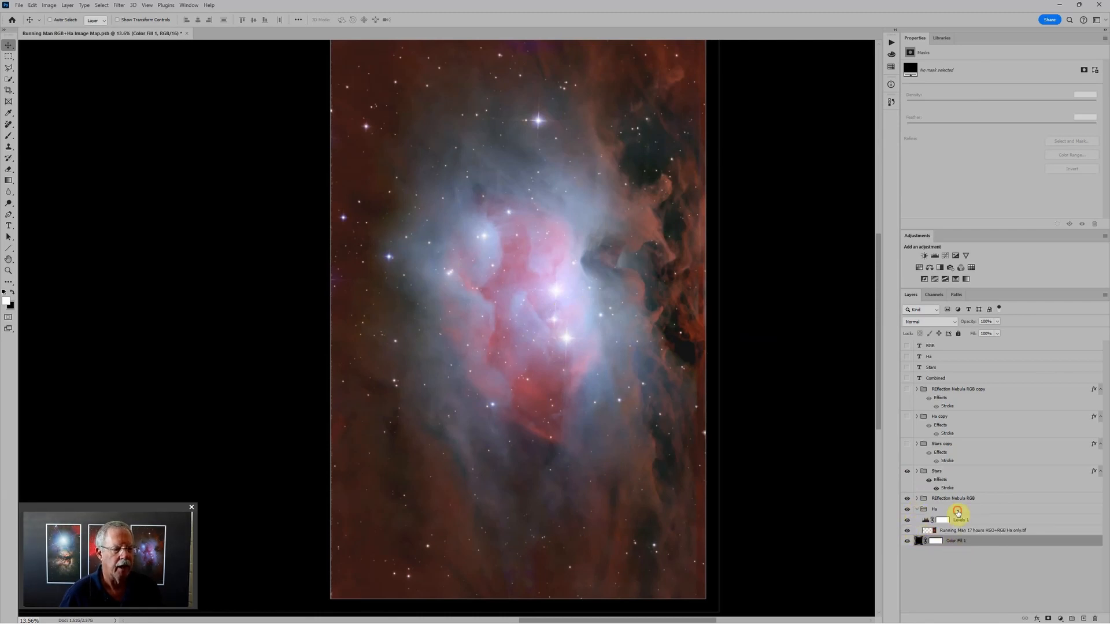
click(958, 512)
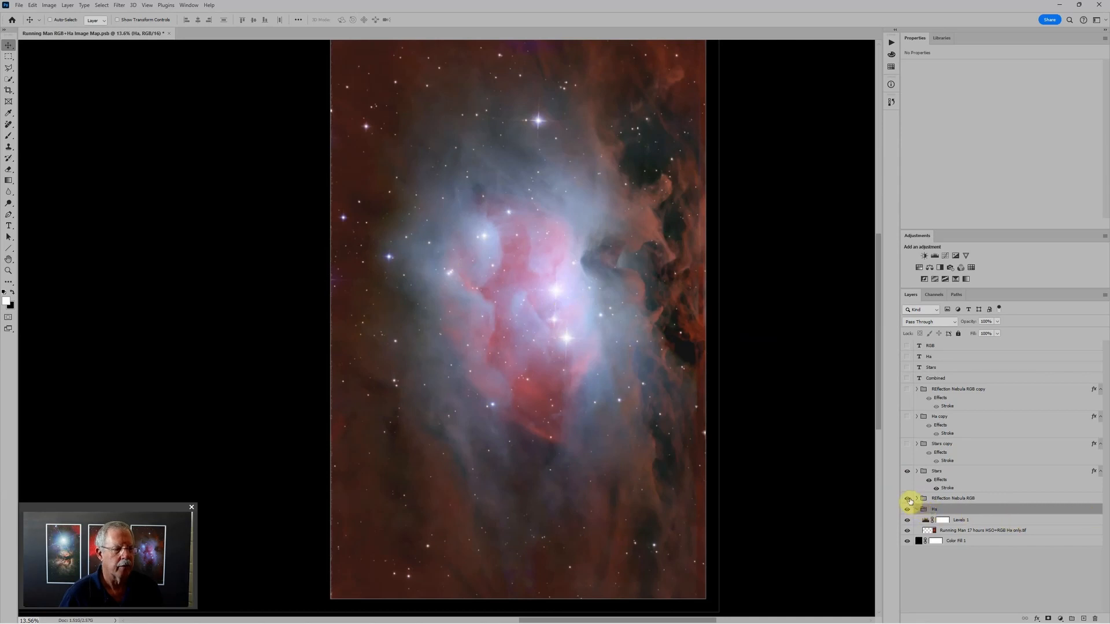
click(906, 473)
click(907, 499)
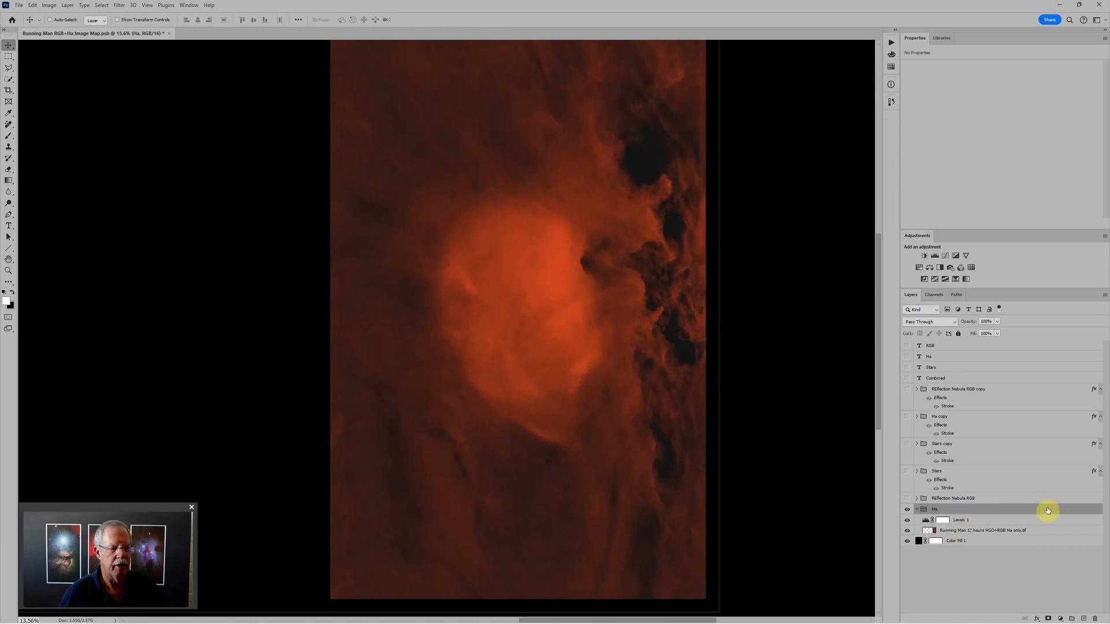
View the Reflection Nebula RGB group without Ha, check its Lighten blend mode, and show Ha beneath it again
click(961, 500)
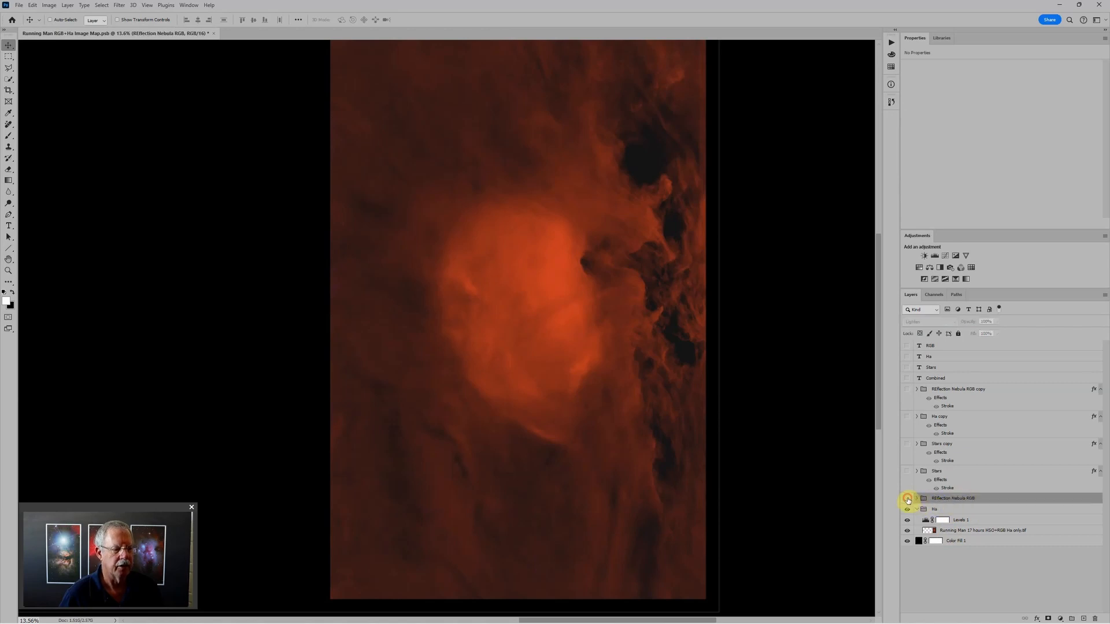
click(906, 499)
click(907, 508)
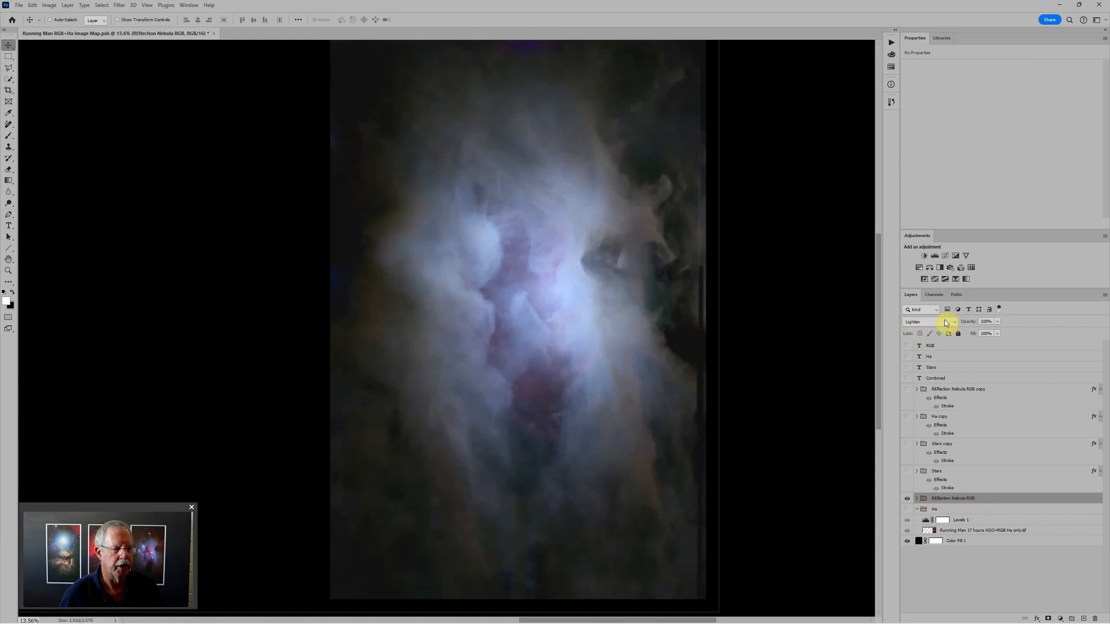
click(907, 499)
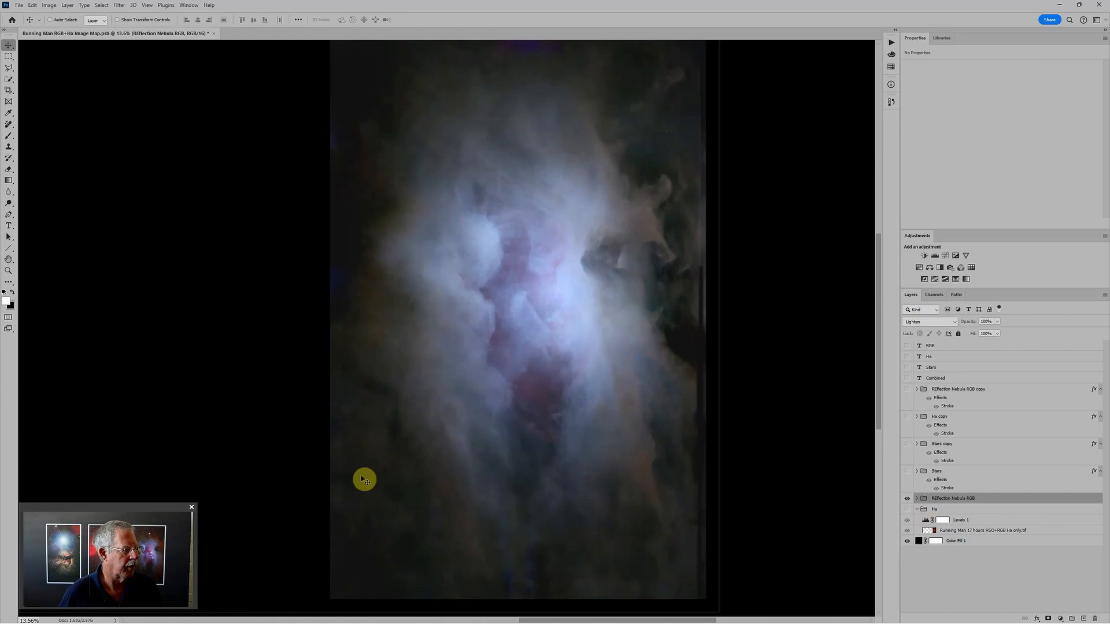
click(906, 509)
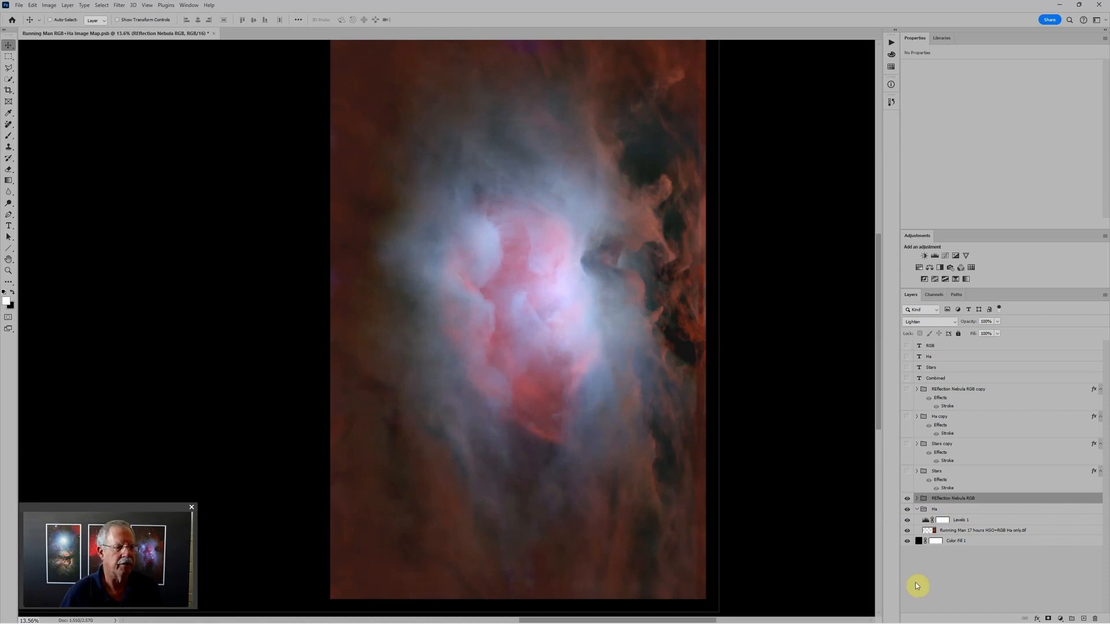
Show the Stars group again, and review the blend modes of the Ha, Reflection Nebula RGB and Stars groups in the combined image
click(967, 473)
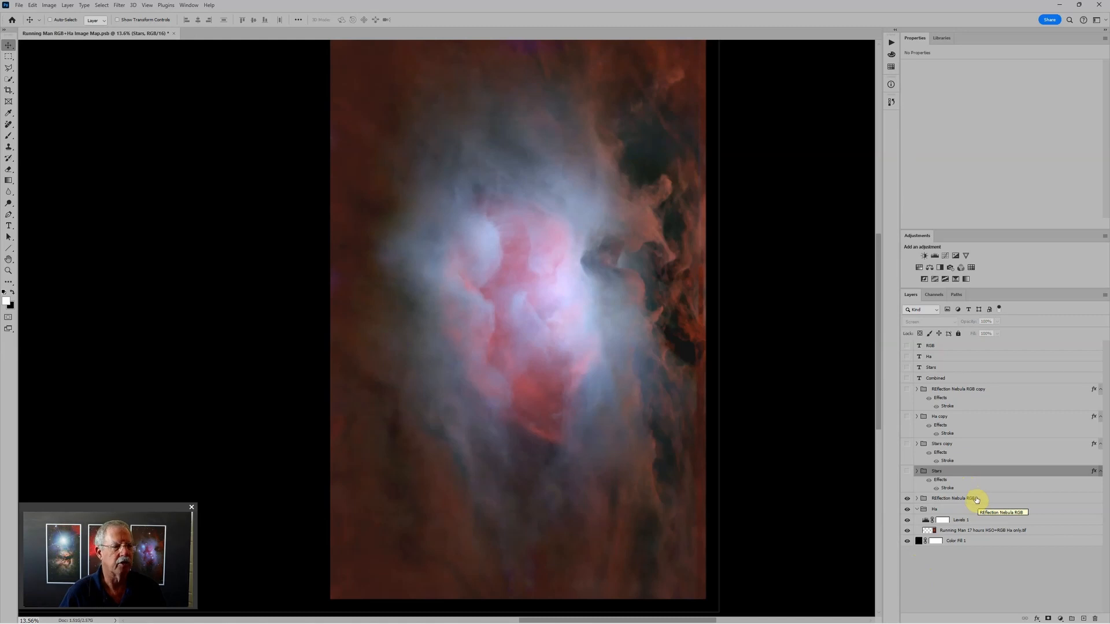
click(908, 471)
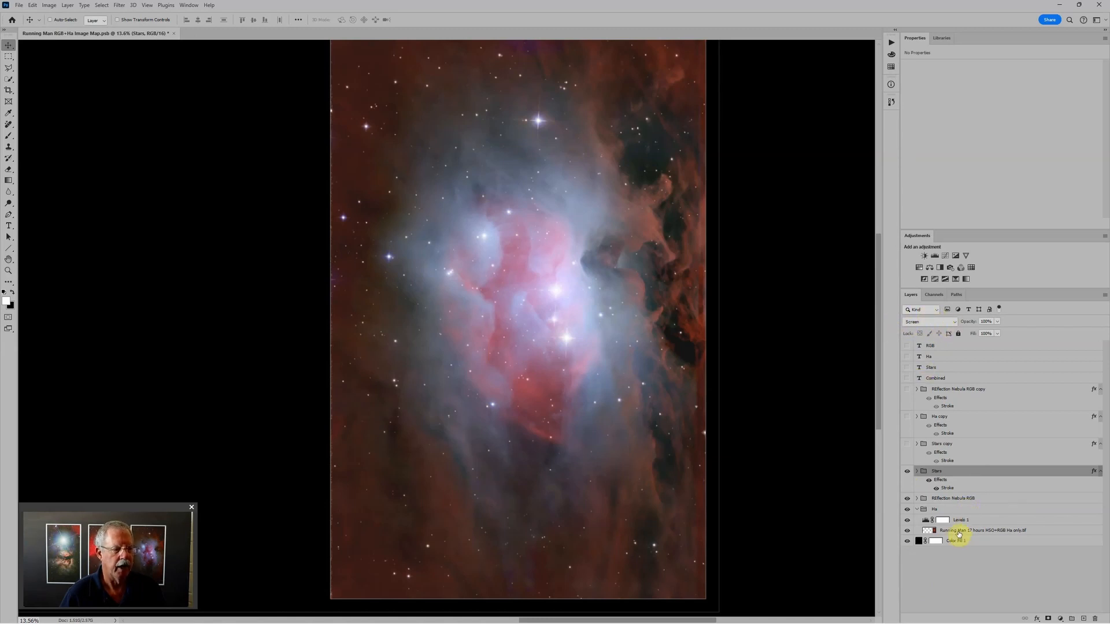
click(946, 511)
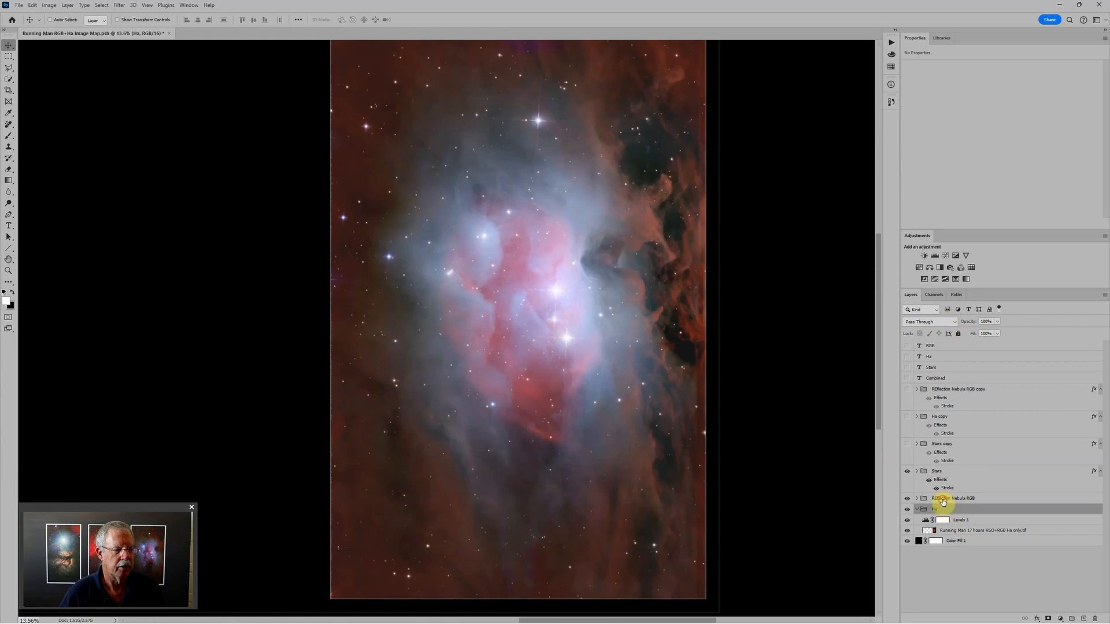
click(943, 499)
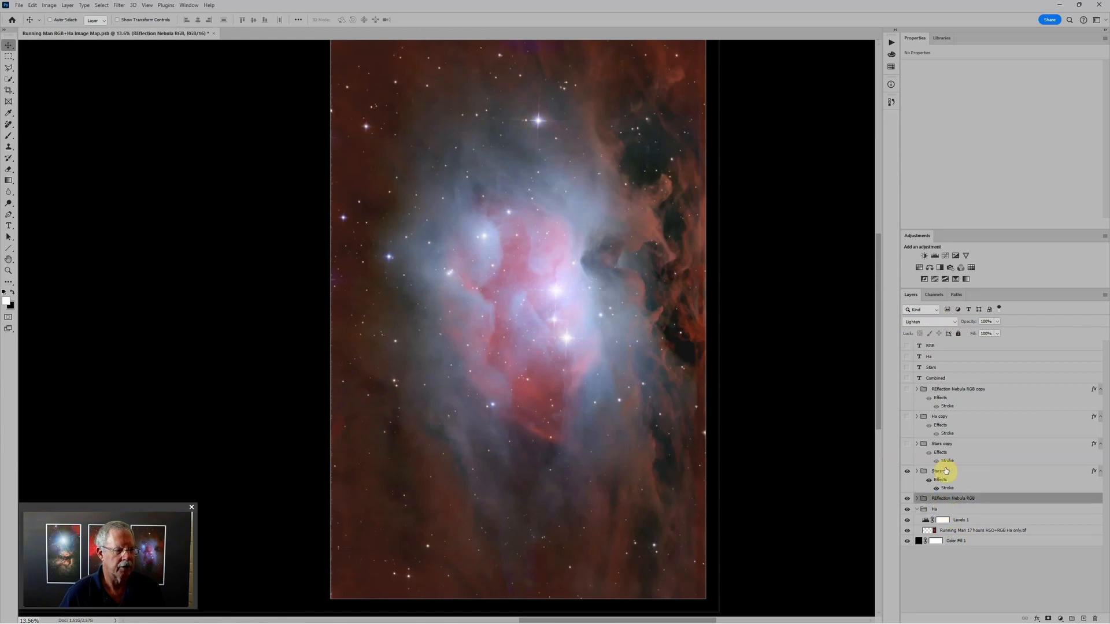
click(946, 471)
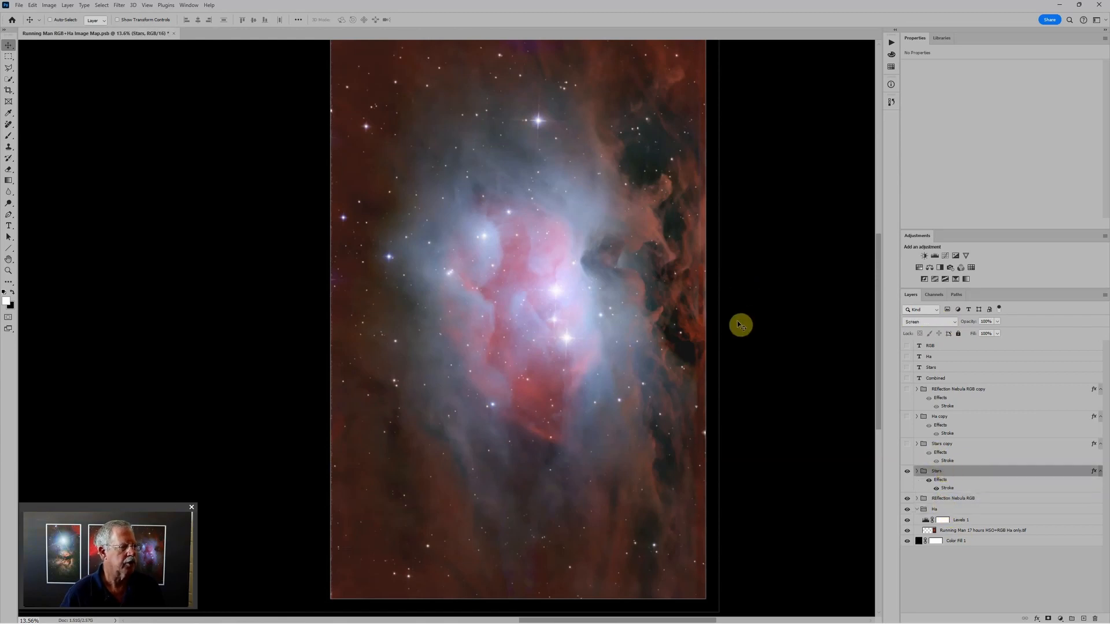
scroll(740, 325, down, 2)
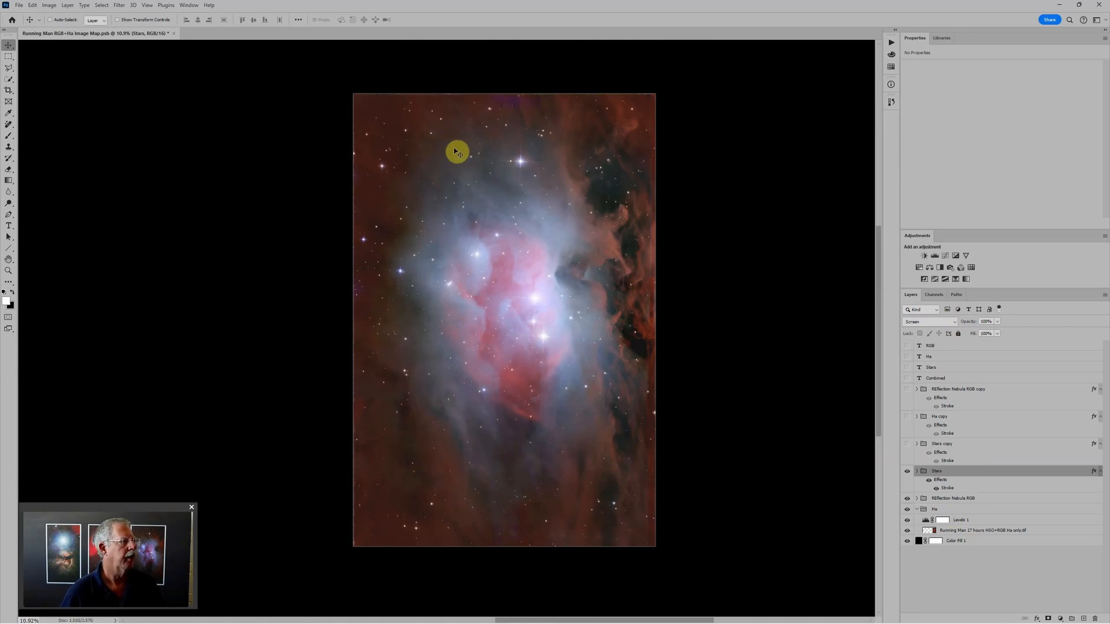
Start loading files into a stack, and browse to the D:\Astro\NUC1 Data\Running Man folder for the source files
click(19, 6)
mouse_move(60, 233)
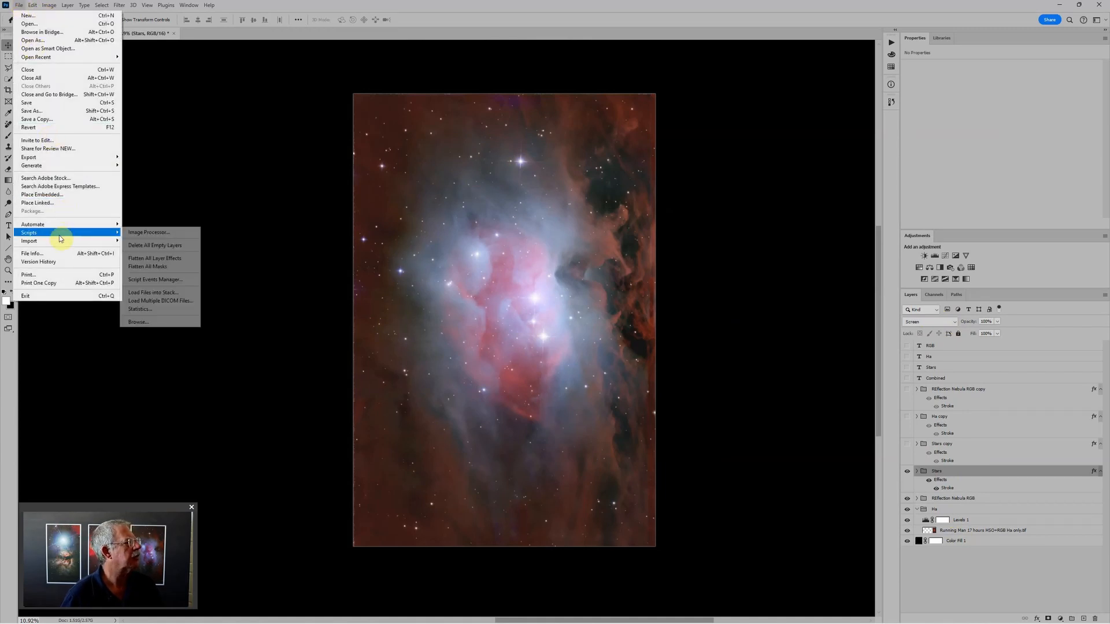
click(153, 292)
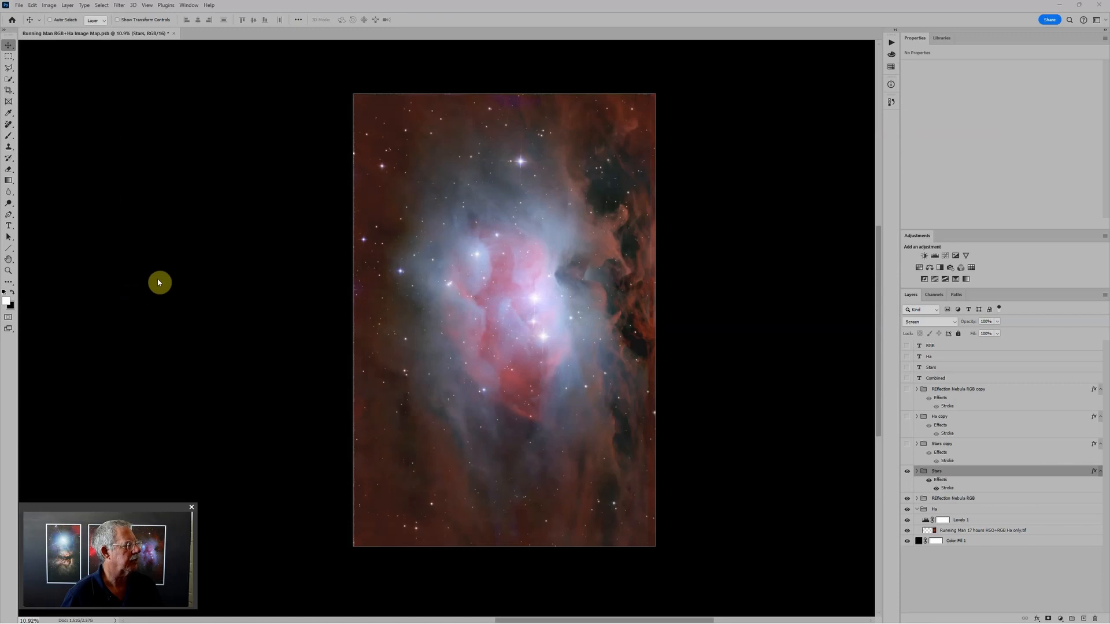
drag(740, 190, 631, 214)
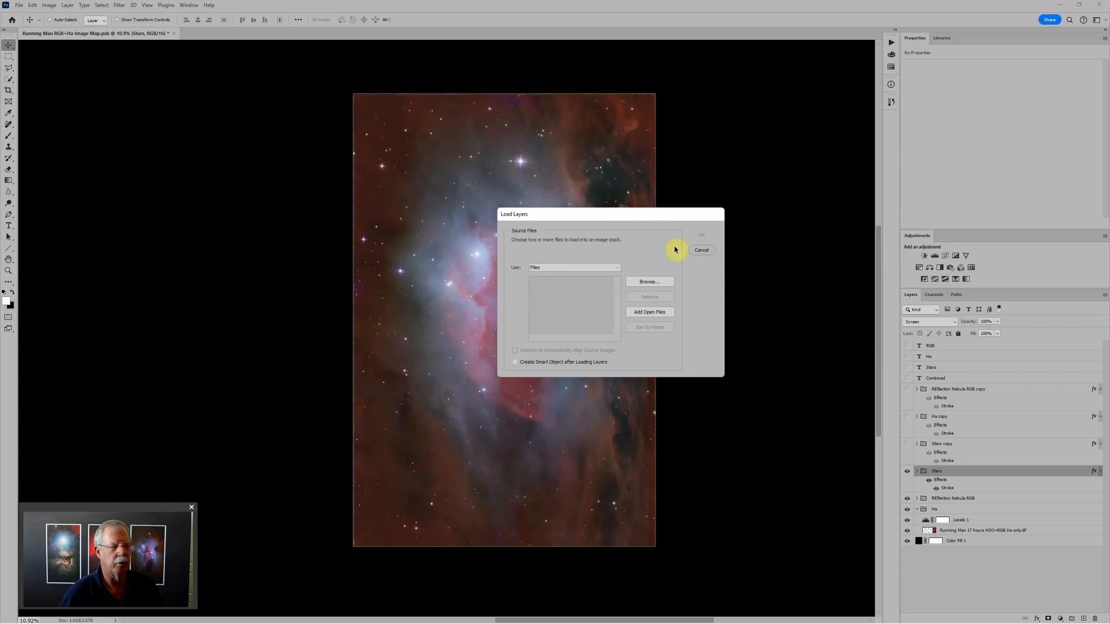
click(645, 282)
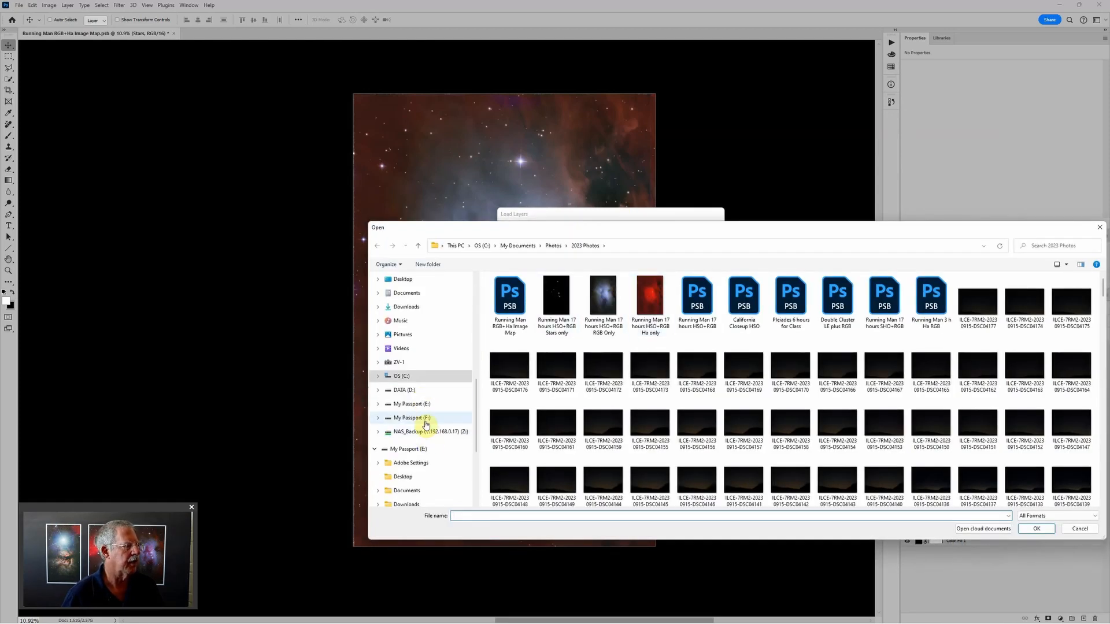
click(421, 390)
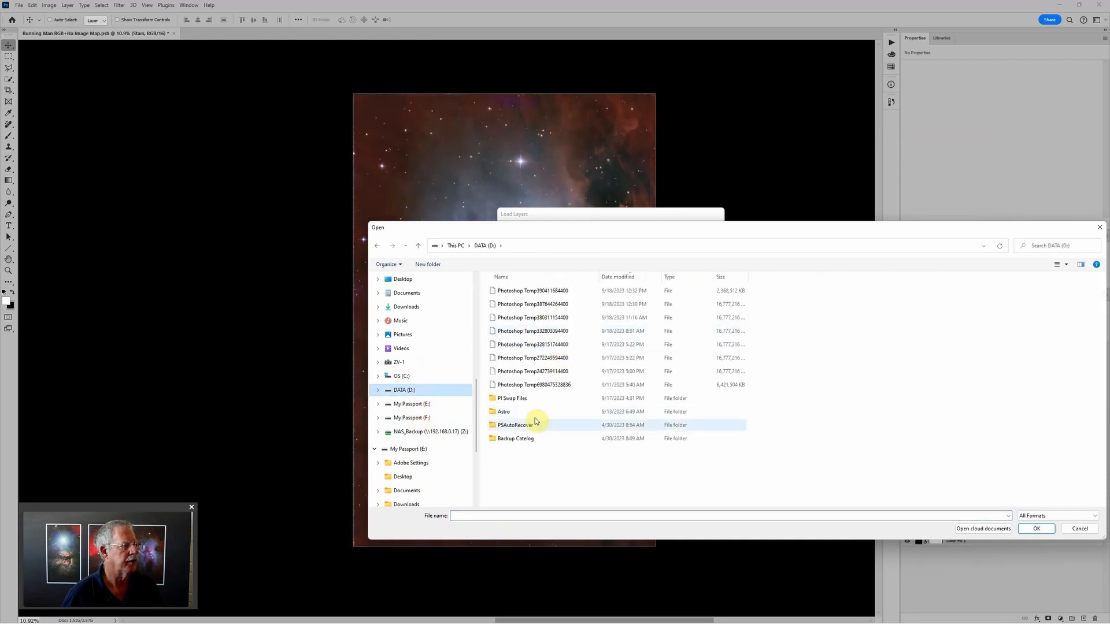
double_click(517, 411)
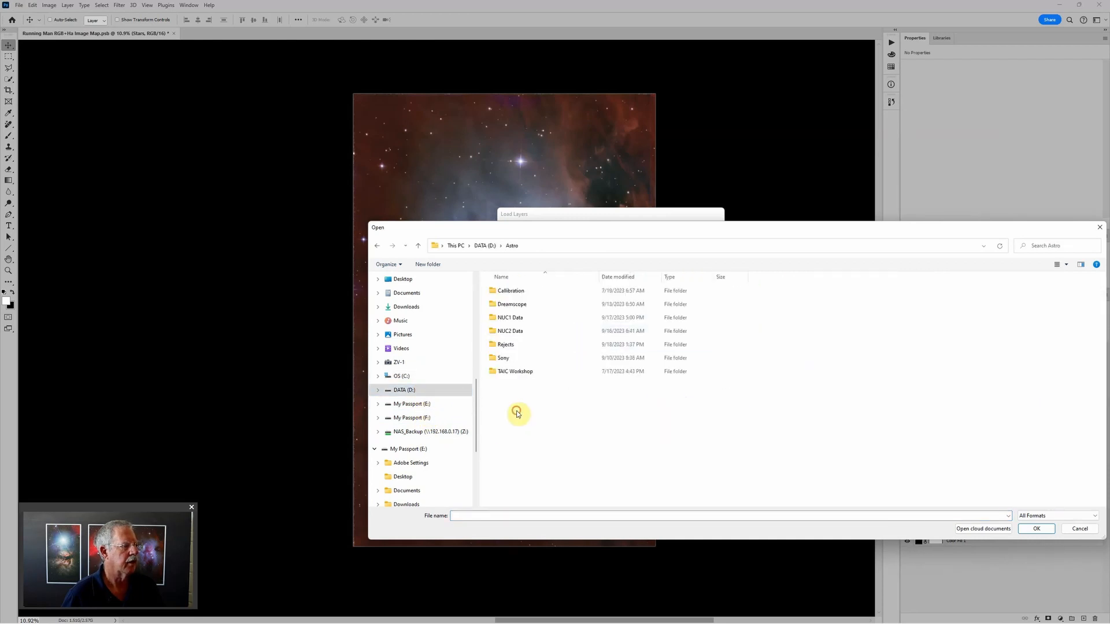
double_click(511, 318)
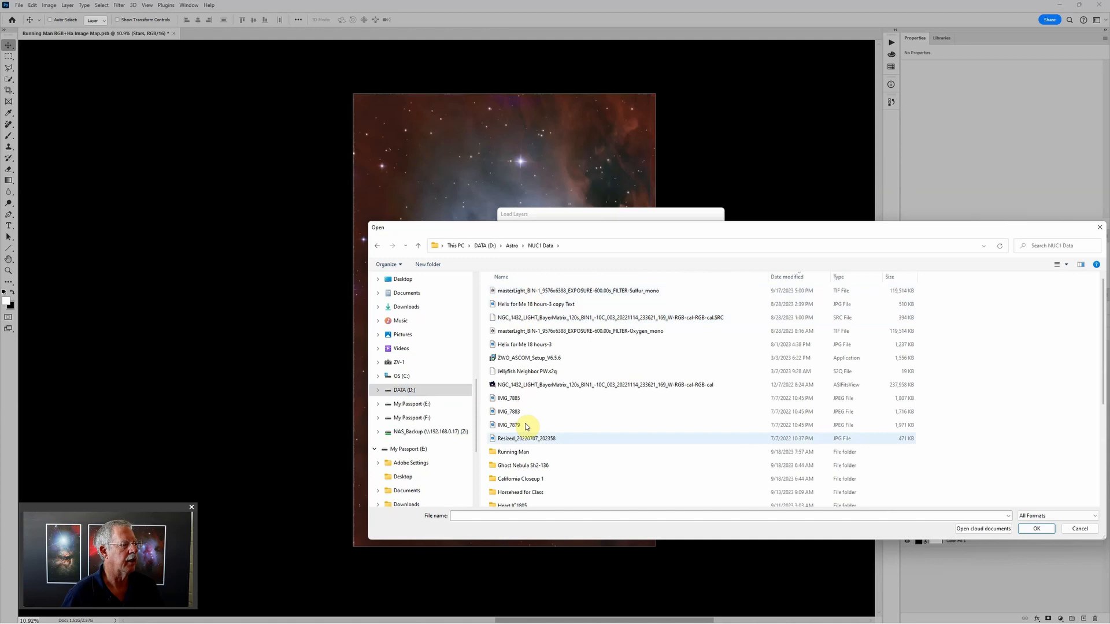
double_click(513, 452)
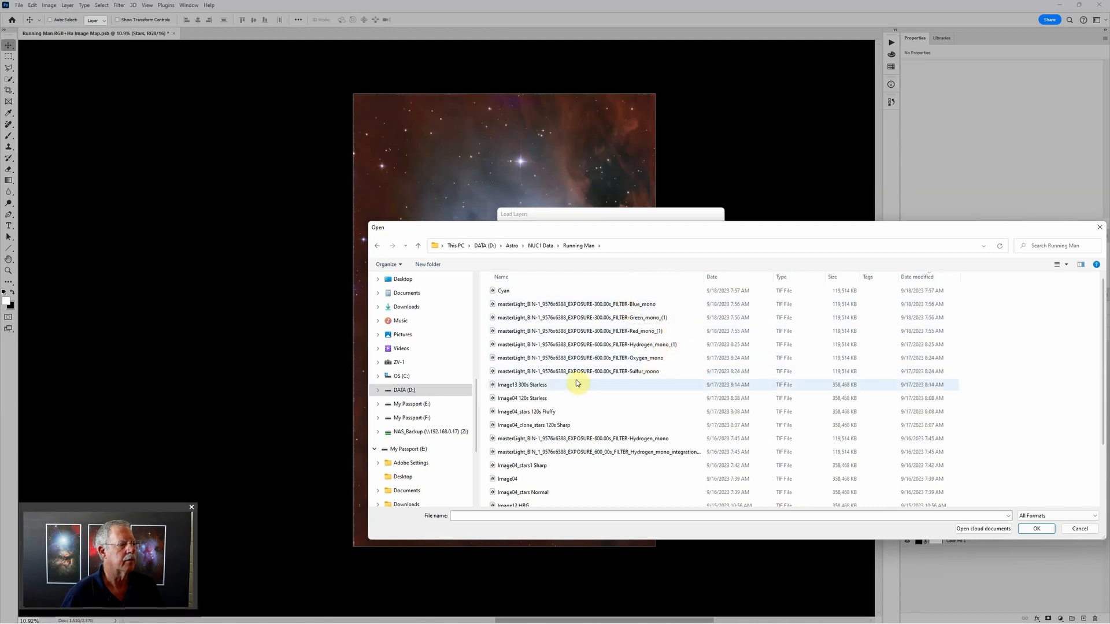
Load Image13 300s Starless, Image04_clone_stars 120s Sharp and the 600 s FILTER-Hydrogen_mono master light as layers of one new document
click(542, 389)
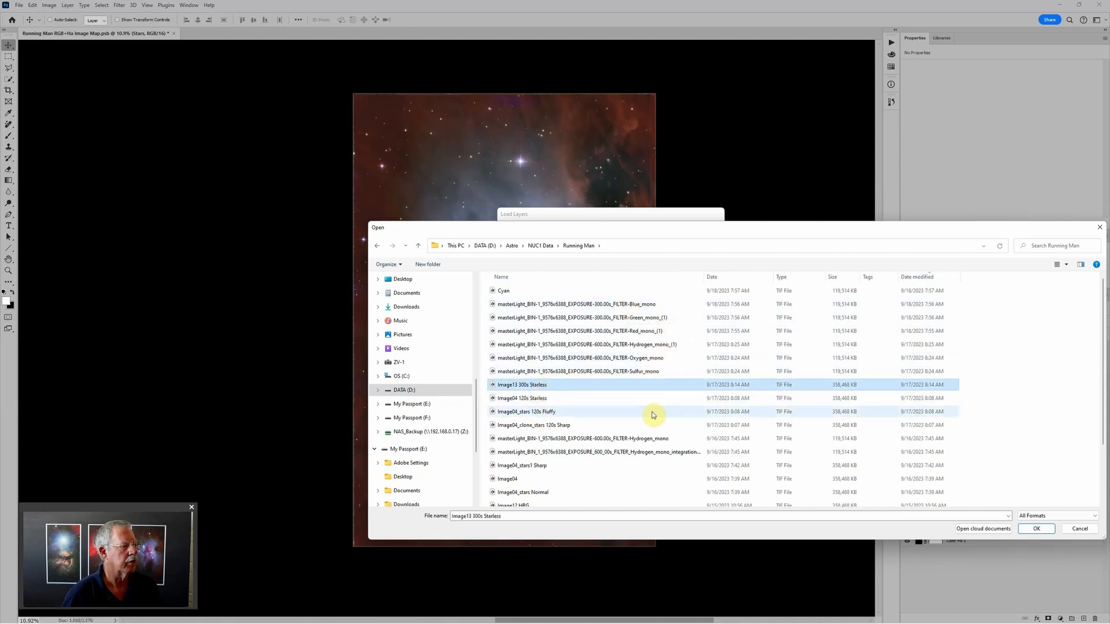
ctrl+click(565, 427)
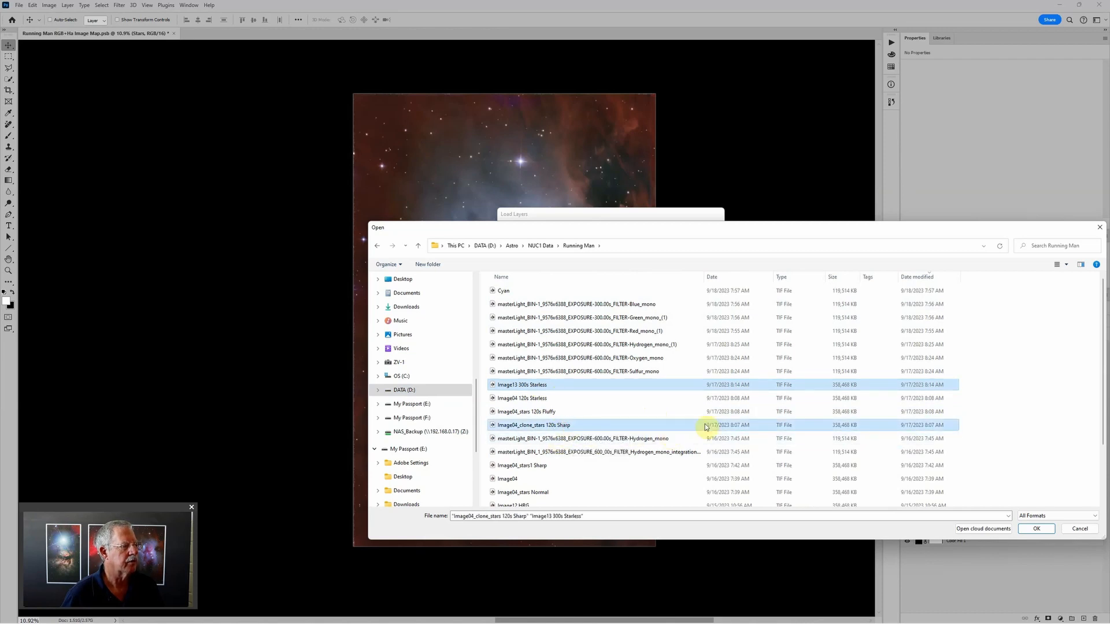
ctrl+click(640, 440)
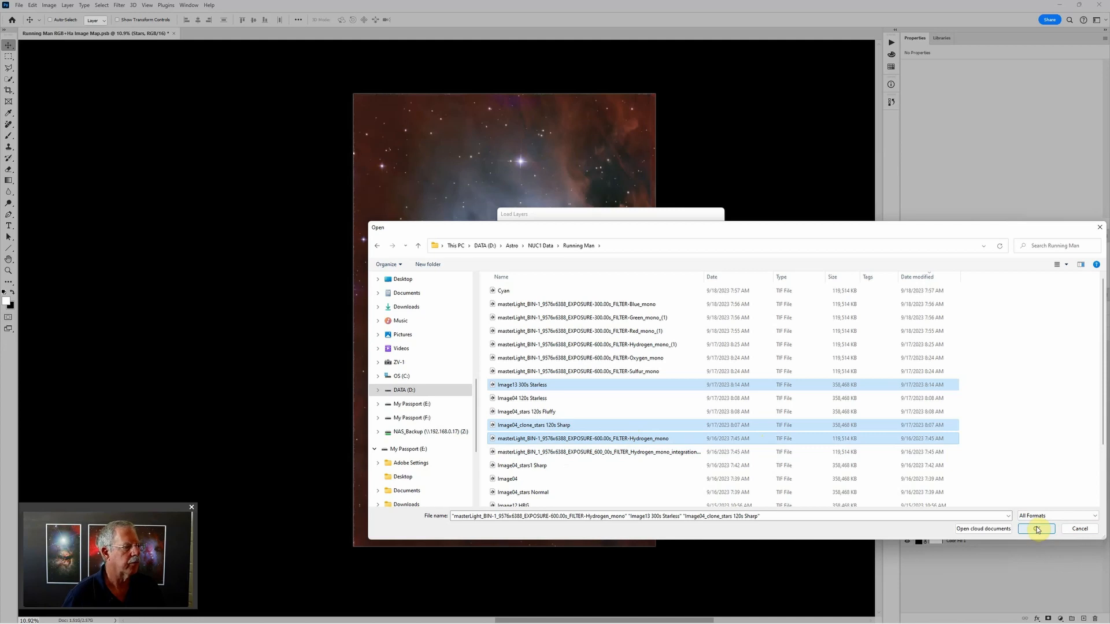
click(1037, 529)
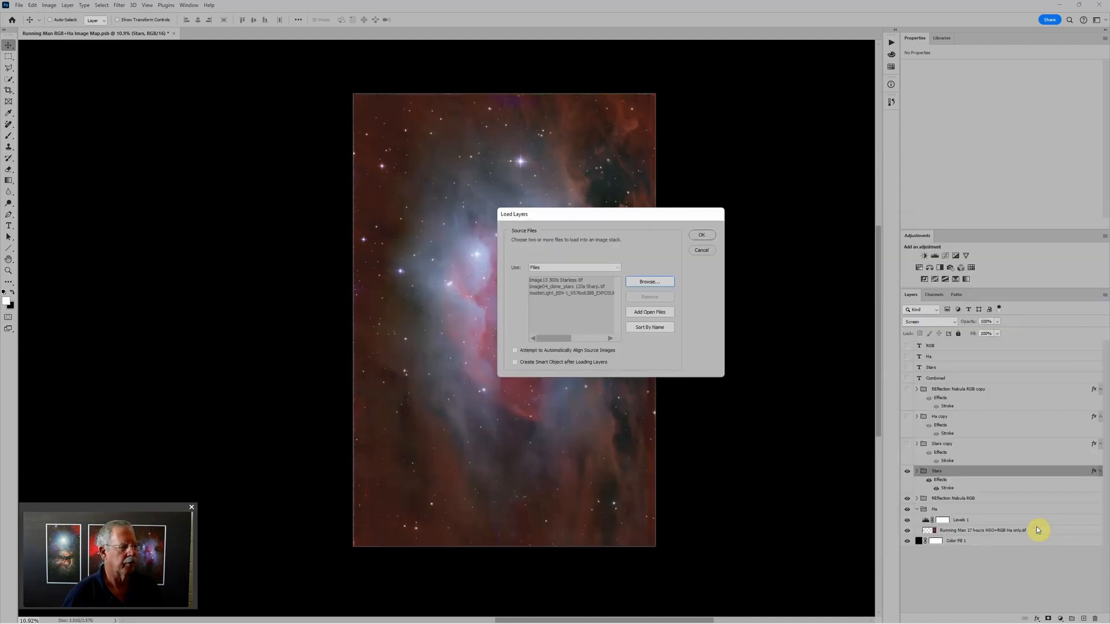
click(701, 236)
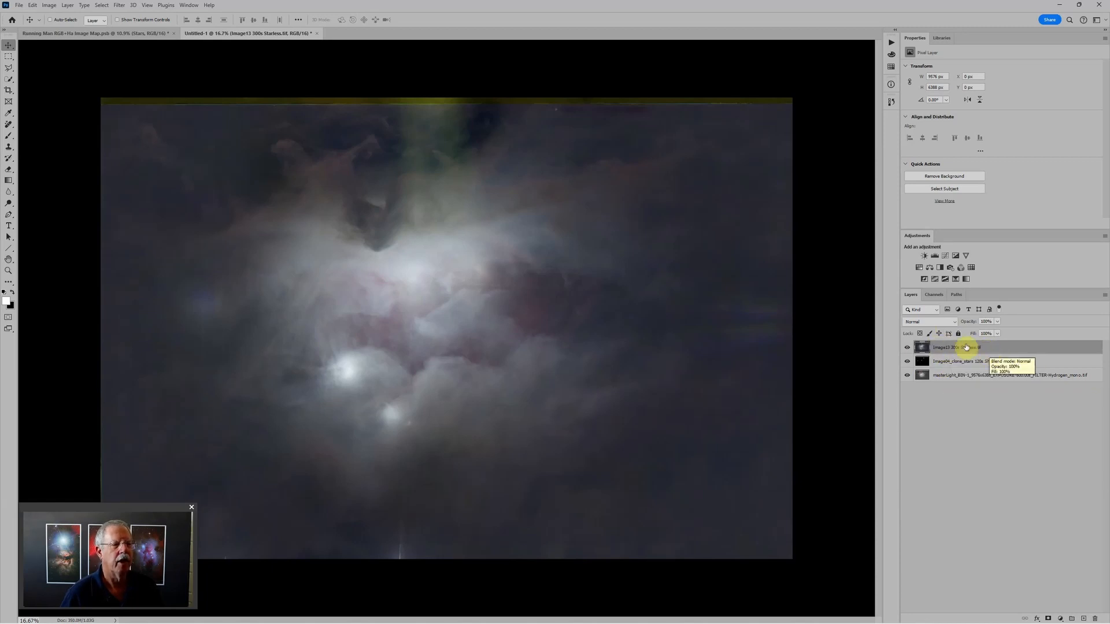
Hide the starless and stars layers in turn to inspect each stacked image, and show both again
click(907, 347)
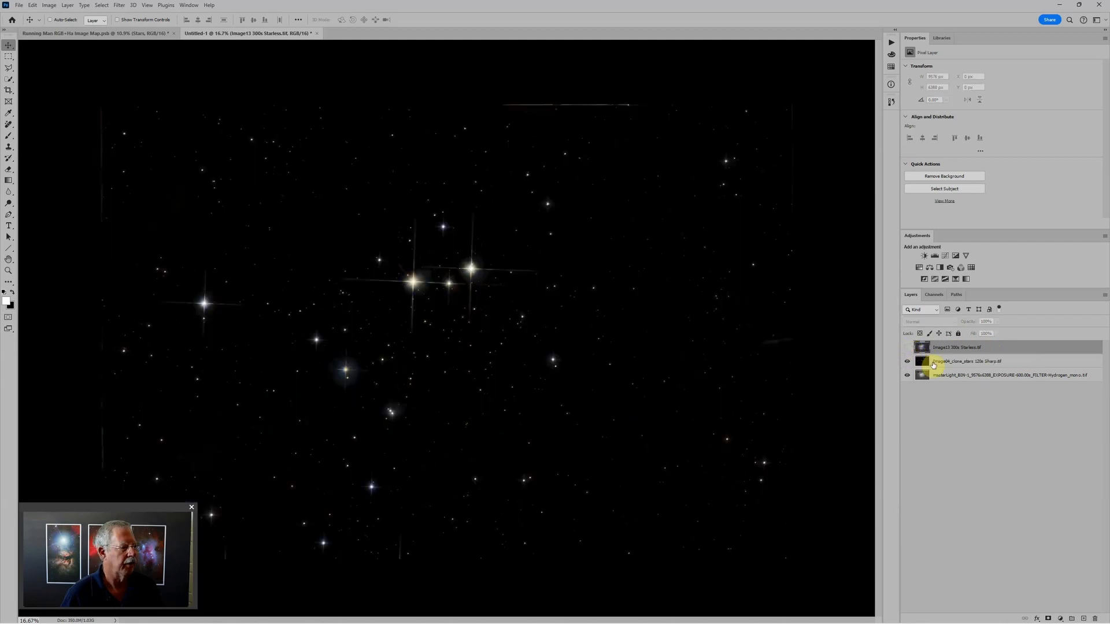
click(907, 362)
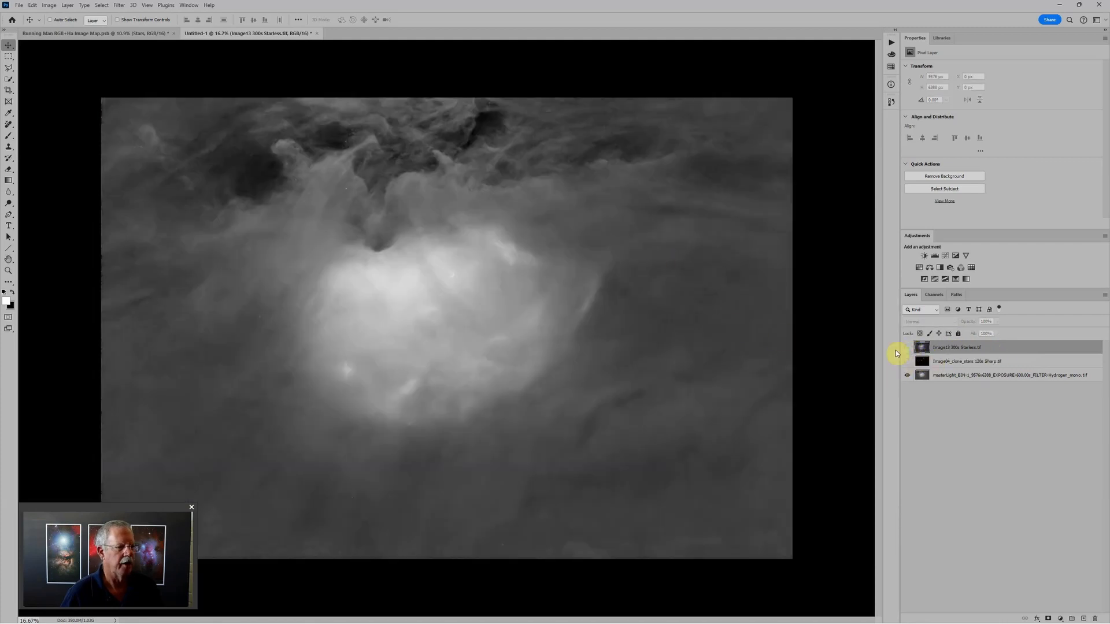
click(906, 361)
click(907, 347)
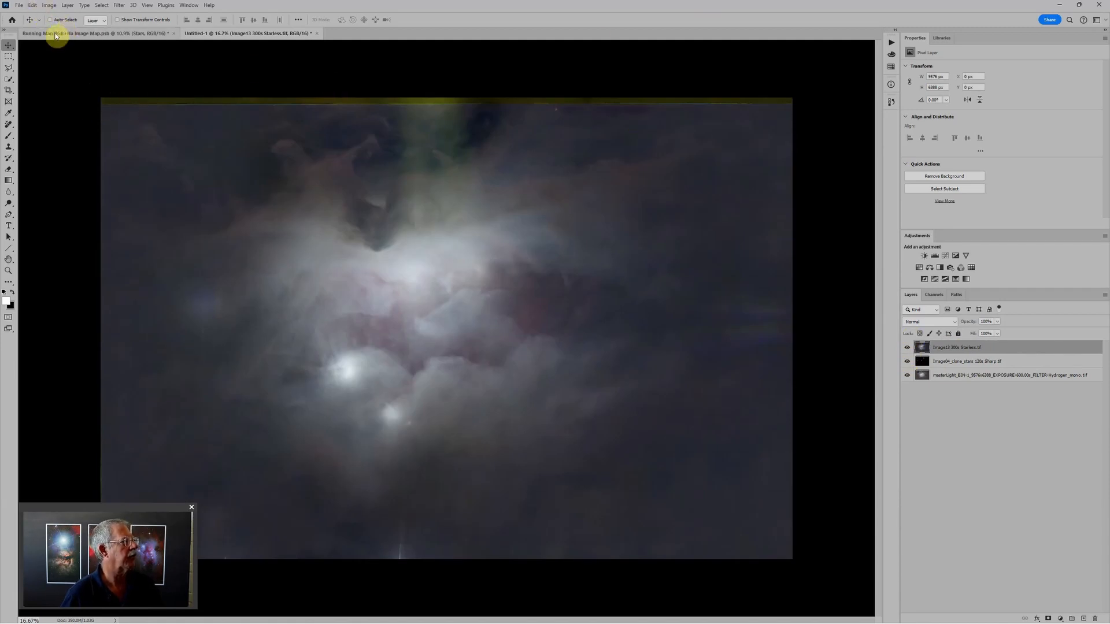
Rotate the whole stacked image 90° clockwise and fit it in the view
click(48, 7)
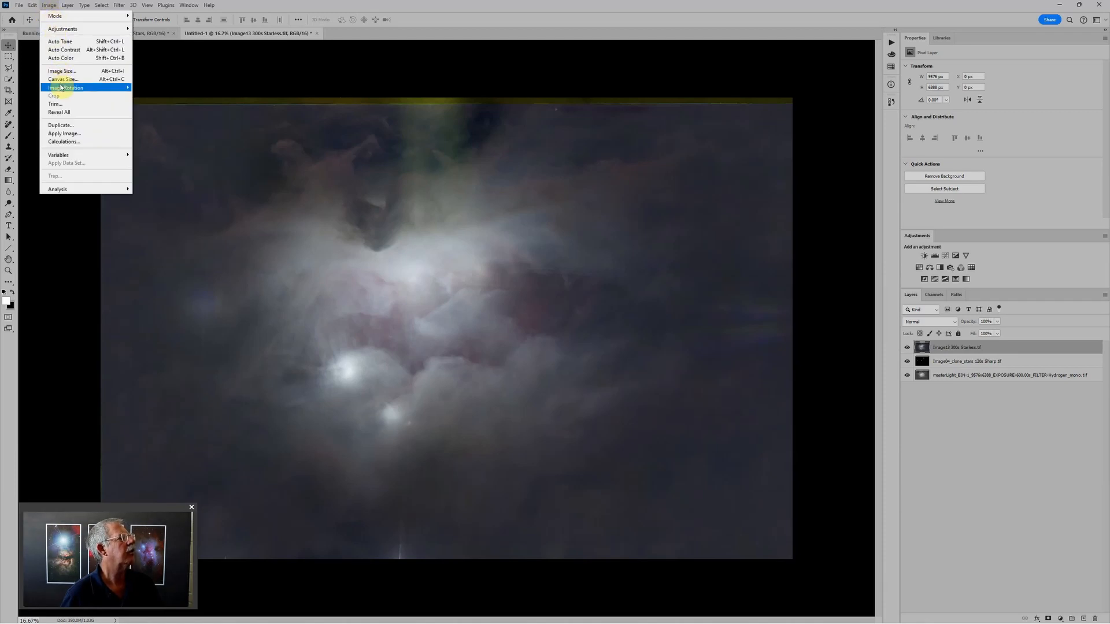
mouse_move(63, 88)
click(166, 97)
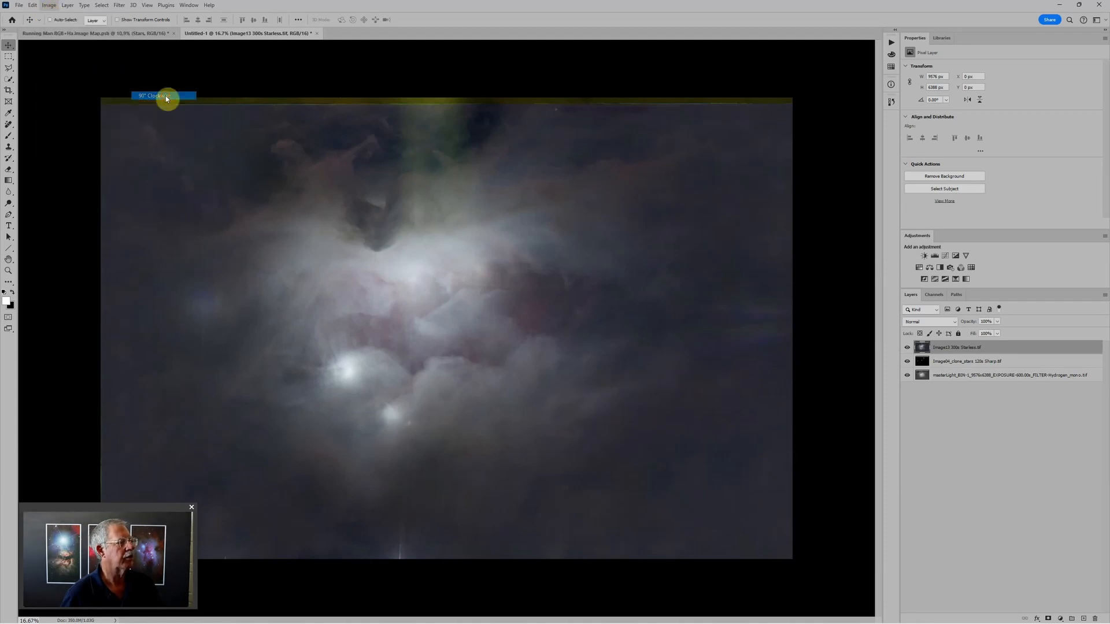
key(ctrl+0)
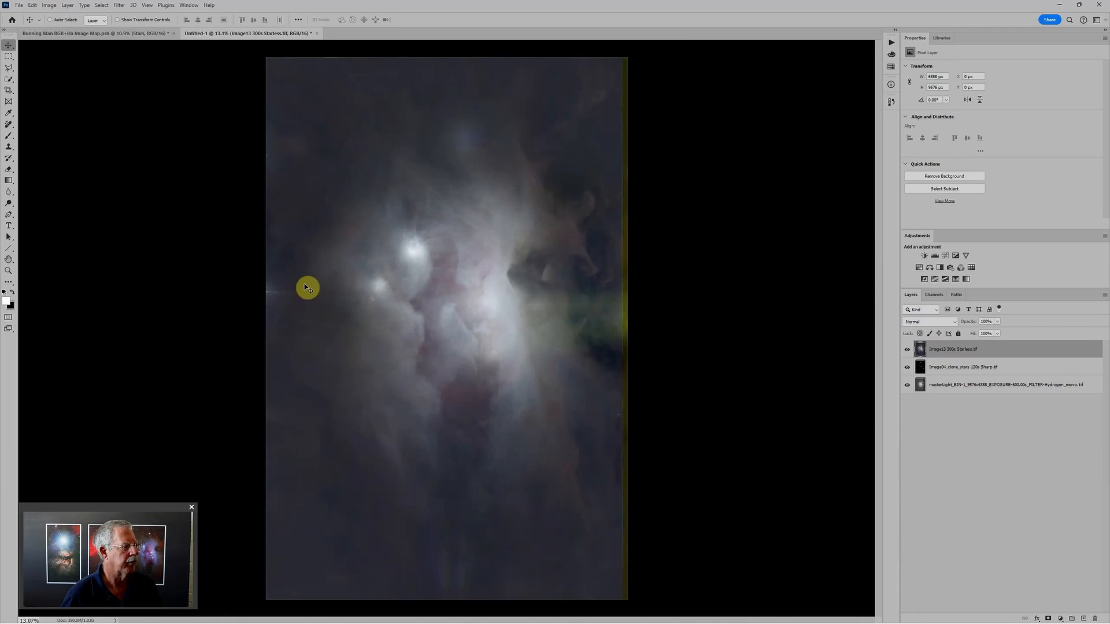
Choose the Remove tool, and add an empty layer above Image13 300s Starless for non-destructive corrections
click(9, 125)
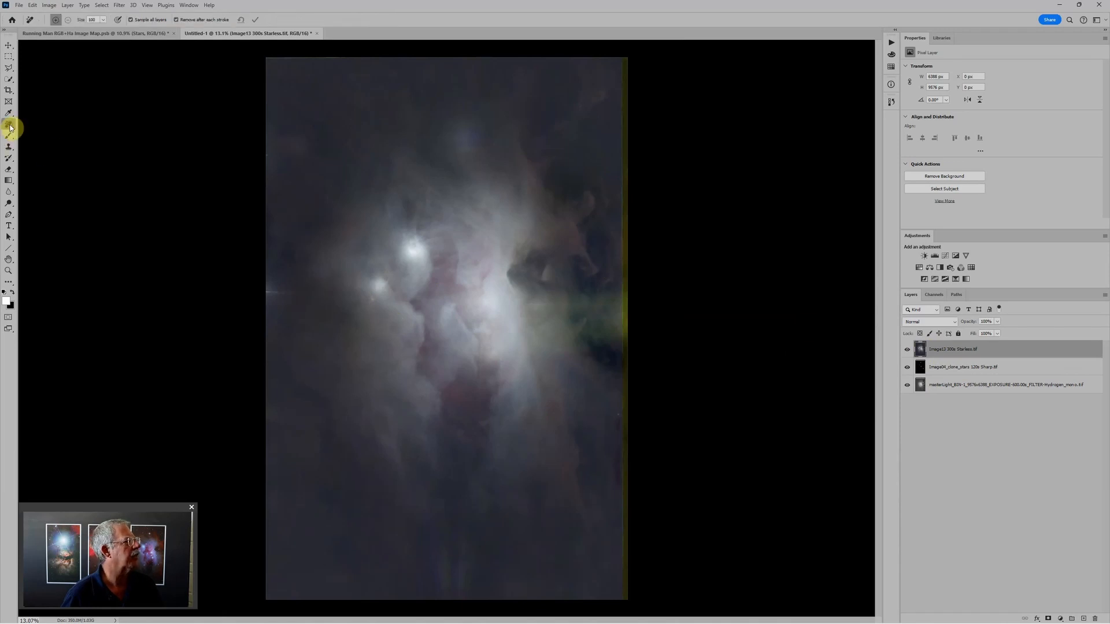
scroll(290, 328, up, 4)
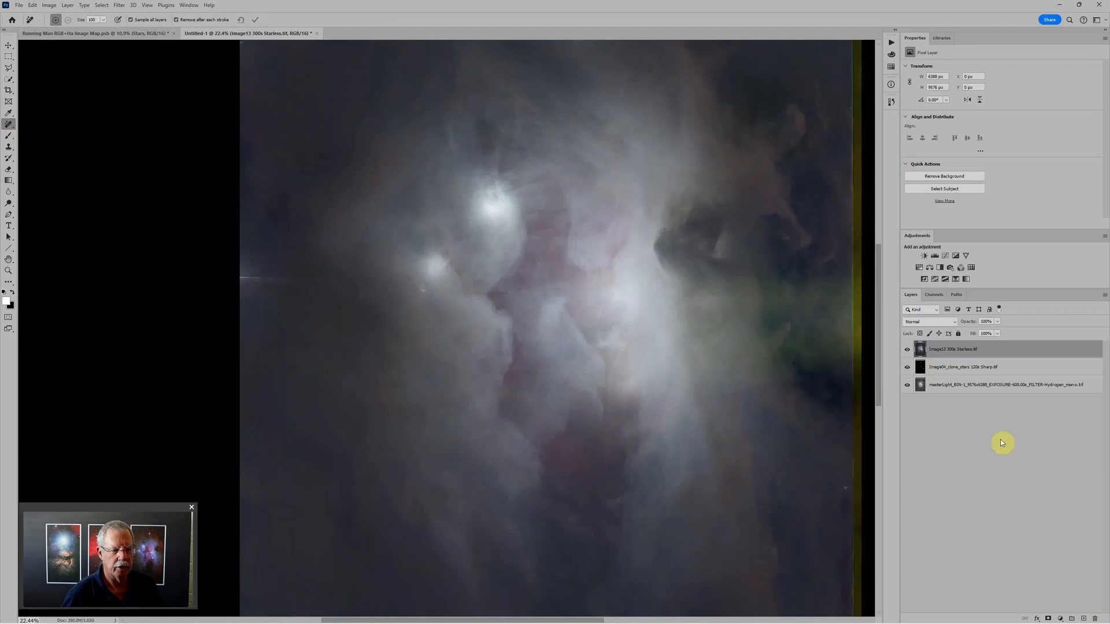
click(1084, 618)
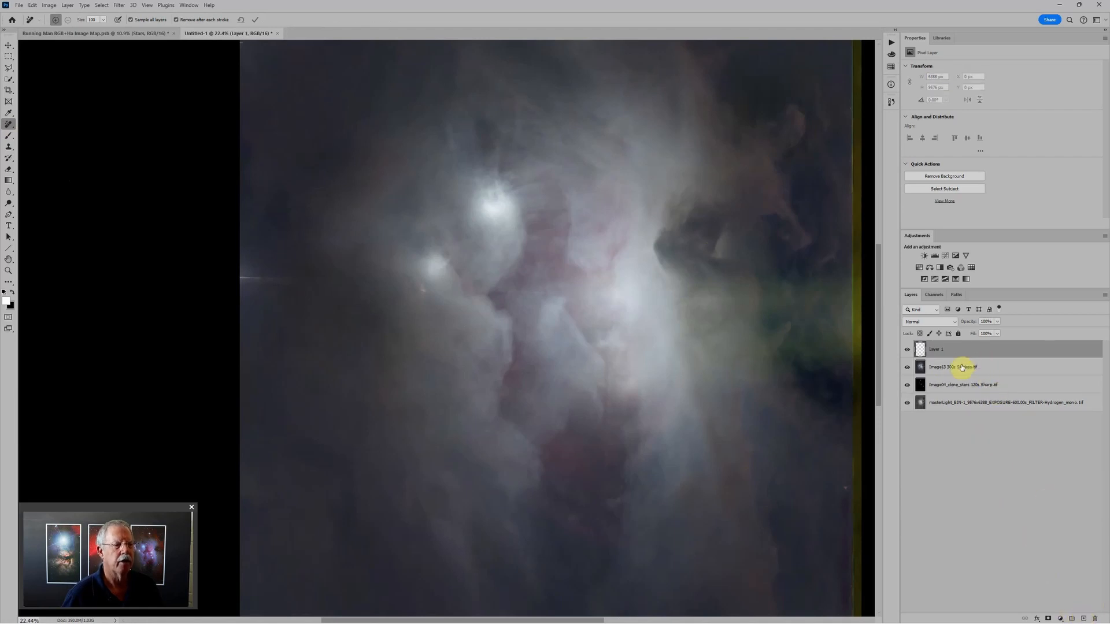
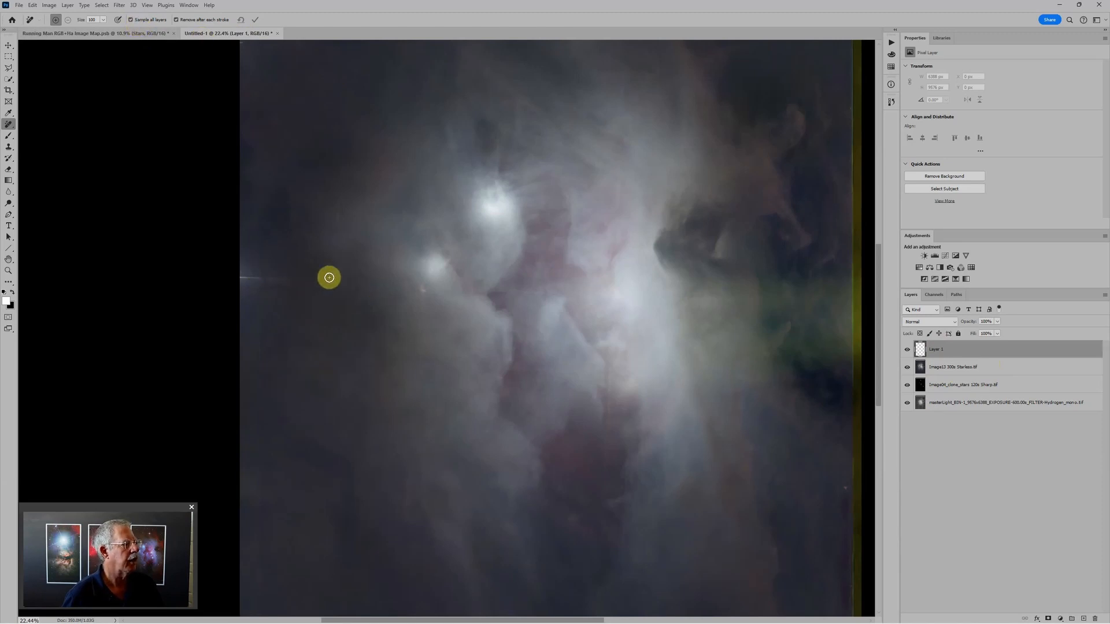
Try removing the streak at the nebula image's left edge directly on the Image13 300s Starless layer, and undo the removal
click(921, 366)
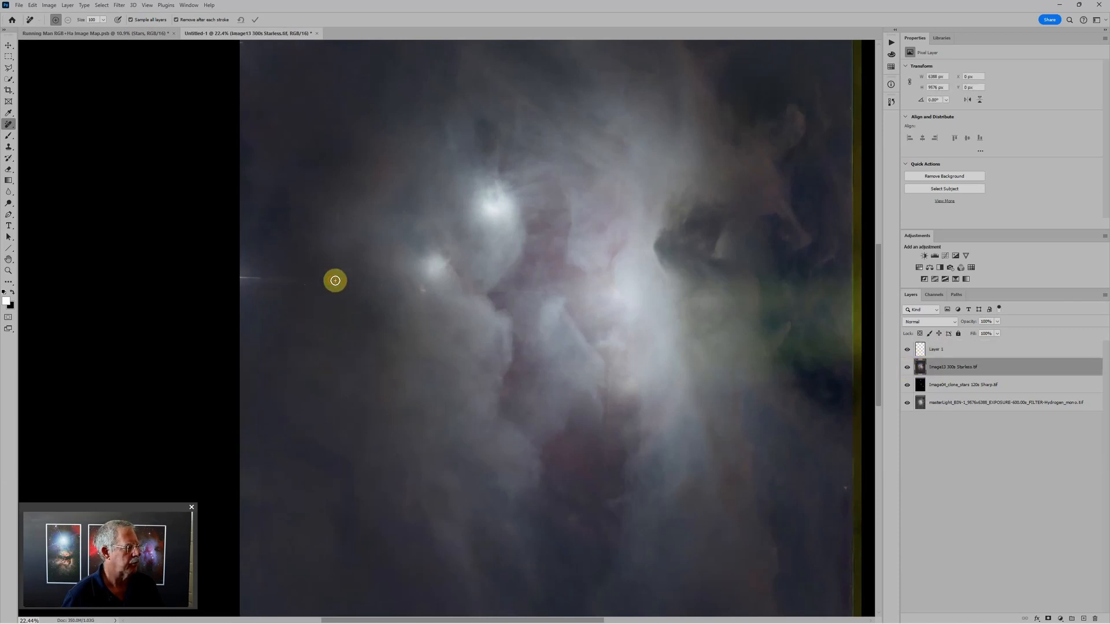
drag(335, 280, 236, 279)
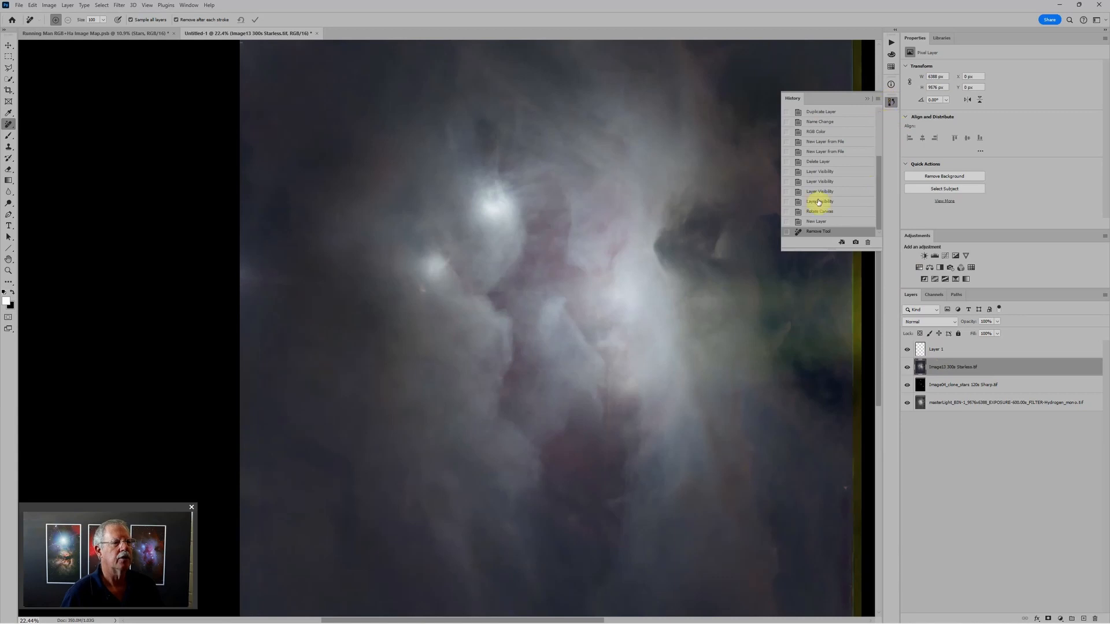
click(809, 223)
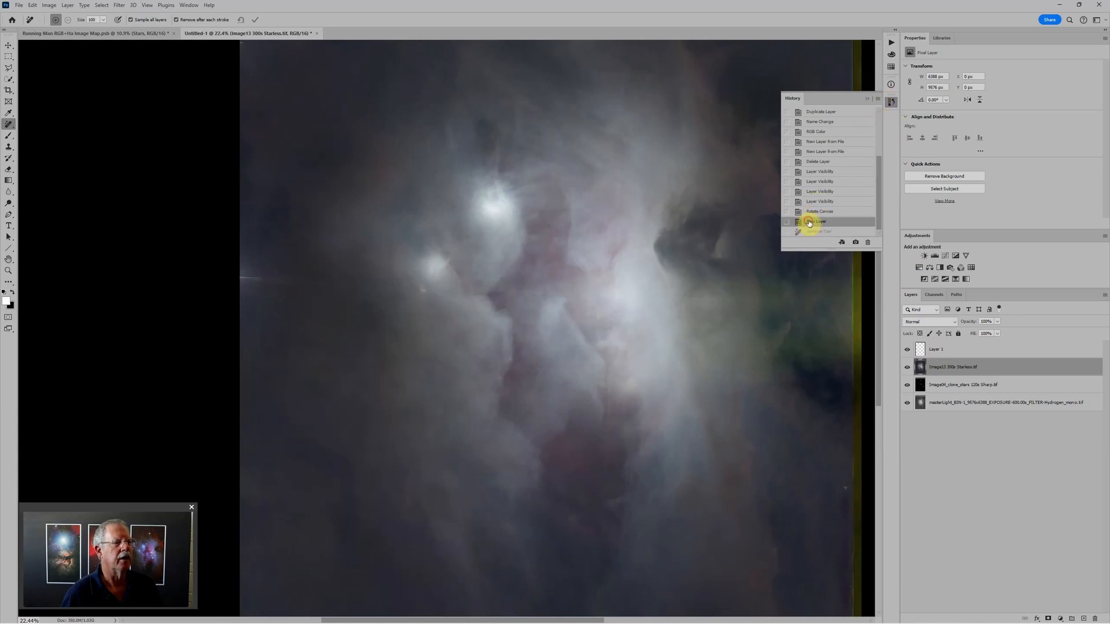
Remove the left-edge streak with the Remove tool on empty Layer 1, and compare before and after by toggling that layer's visibility
click(937, 351)
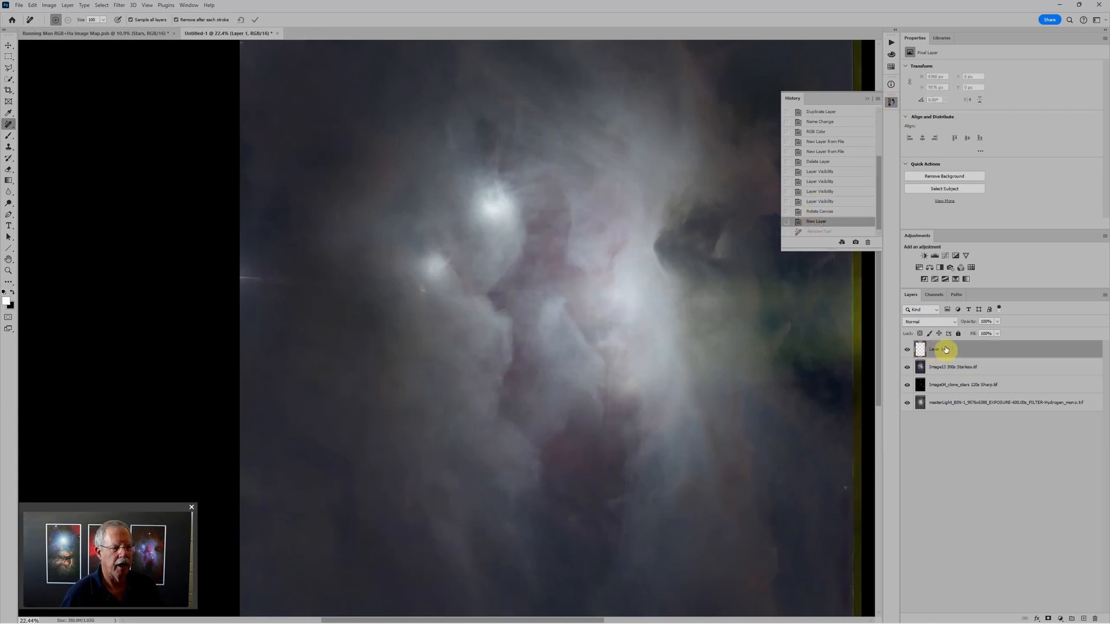
drag(335, 283, 231, 277)
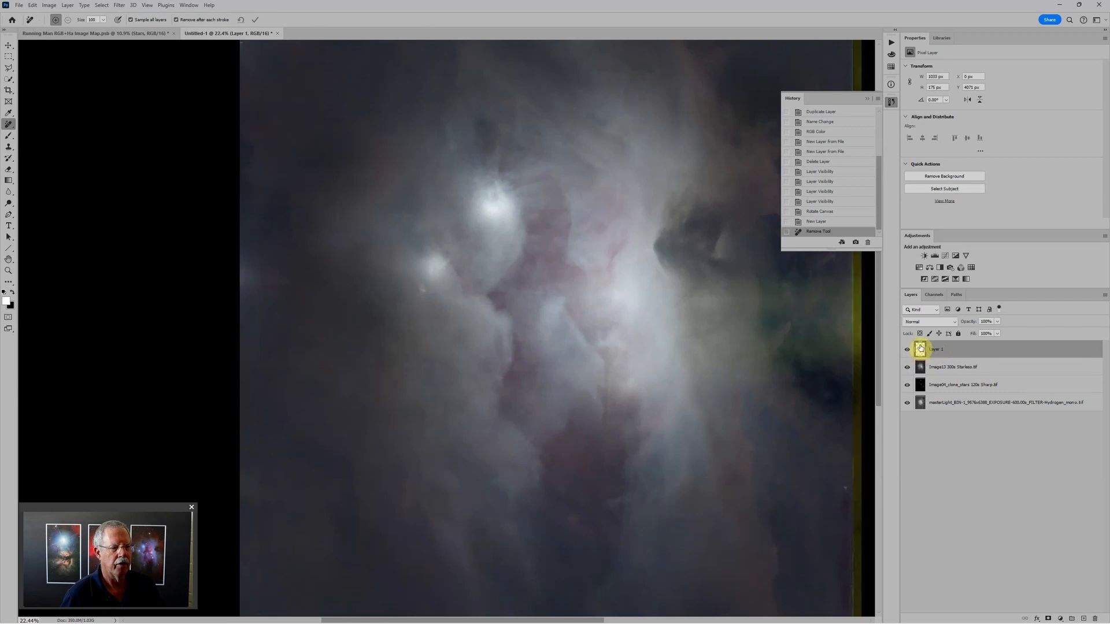
click(907, 350)
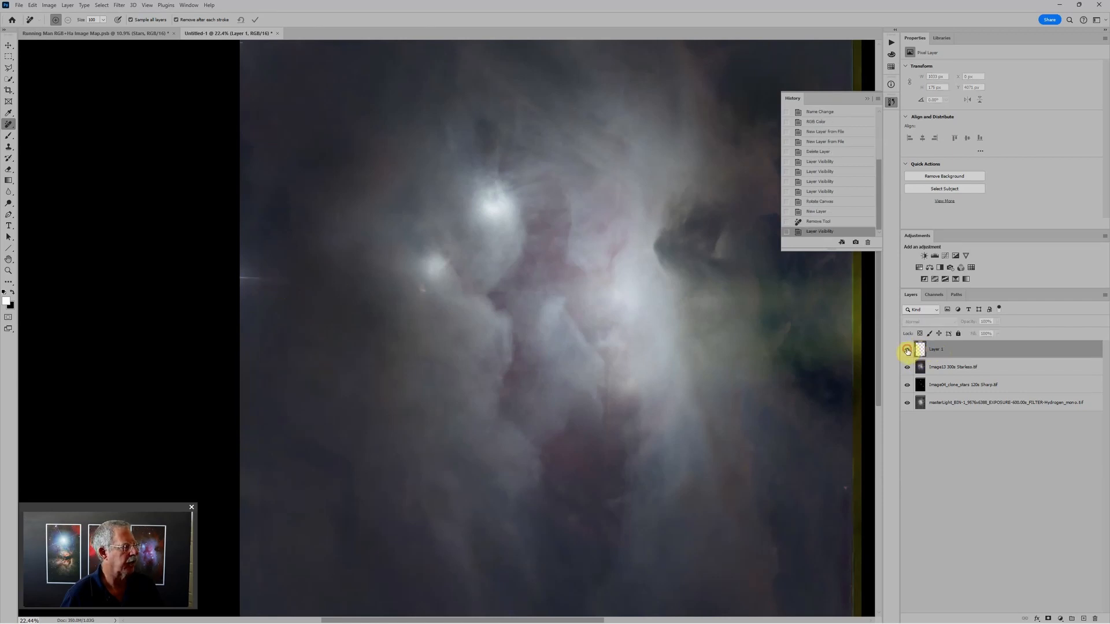
click(907, 351)
click(907, 350)
click(907, 350)
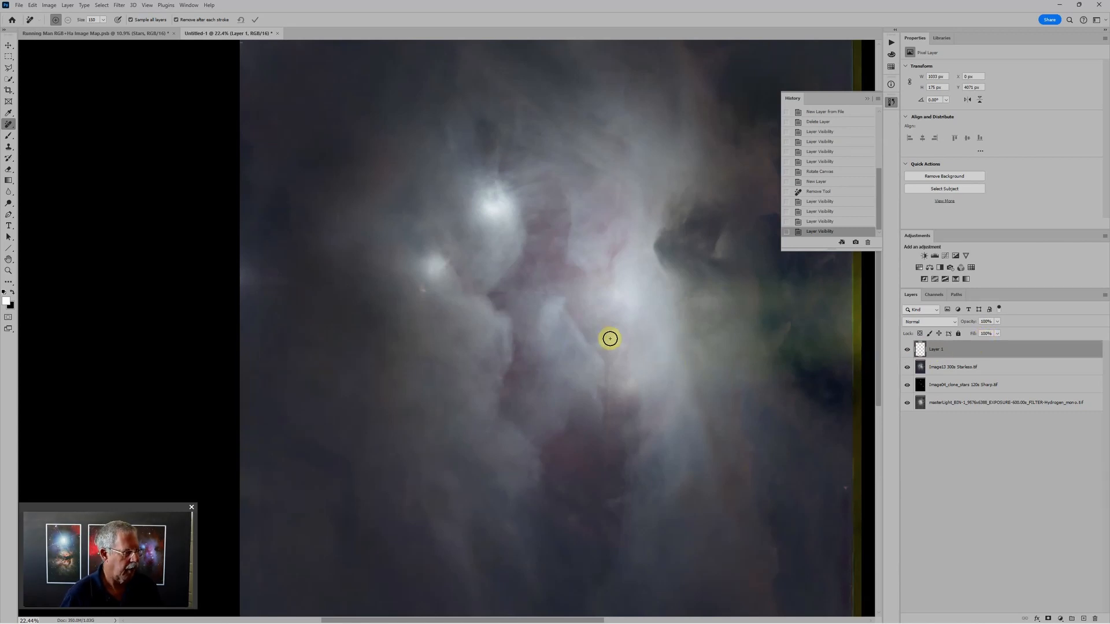
Enlarge the Remove tool brush to 500, and remove the two bright star remnants in the nebula's upper left on Layer 1
key(bracketright)
key(bracketright)
key(bracketright)
key(bracketright)
key(bracketright)
key(bracketright)
key(bracketright)
key(bracketright)
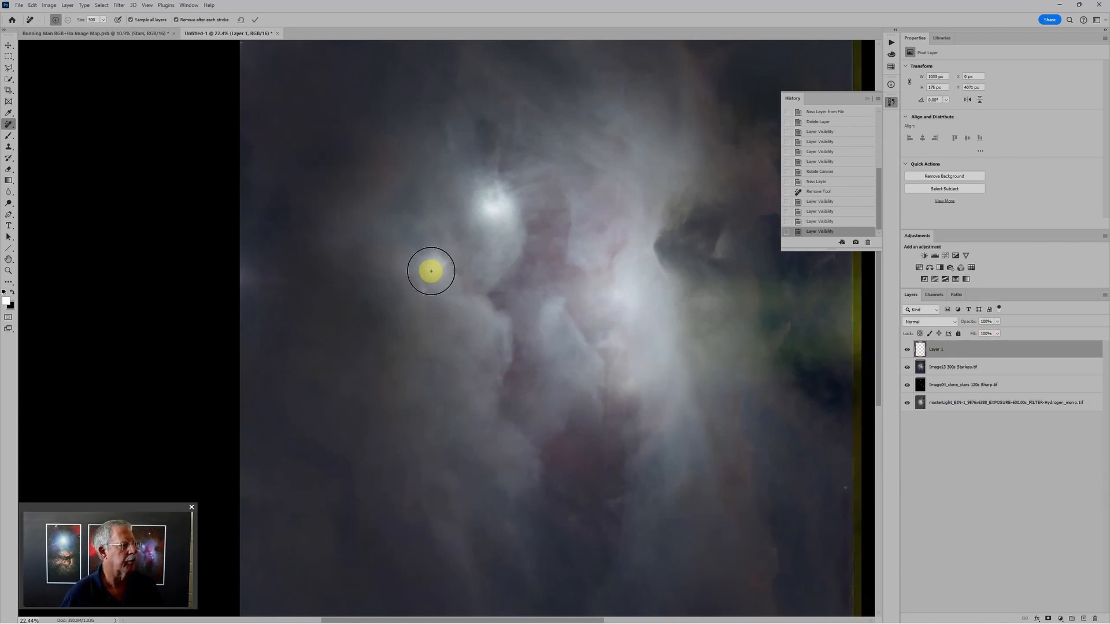
drag(493, 211, 492, 210)
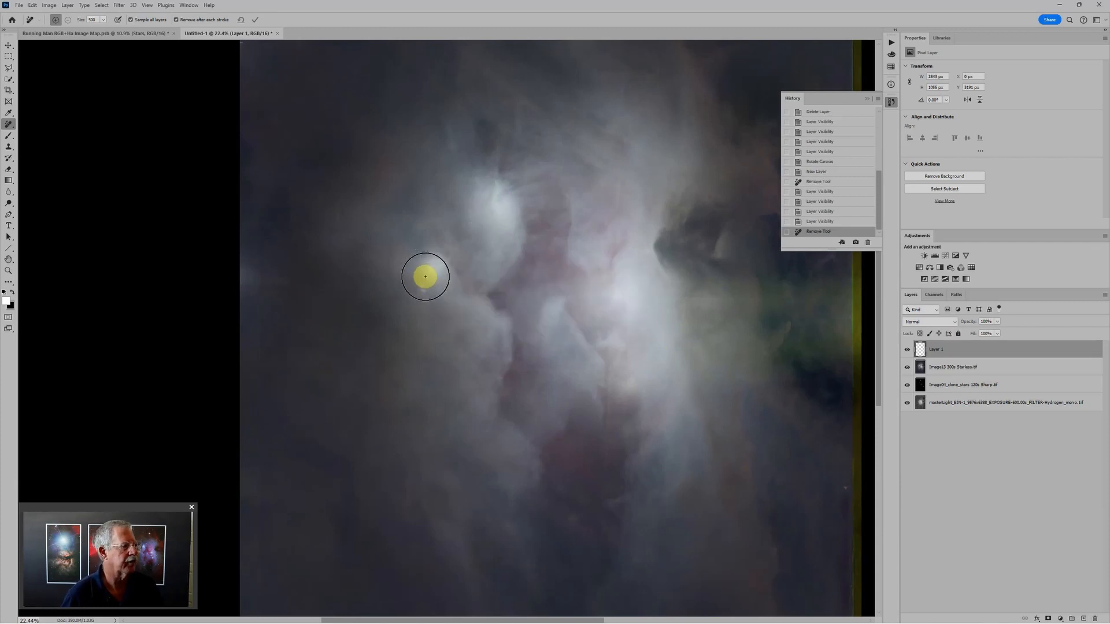
click(429, 266)
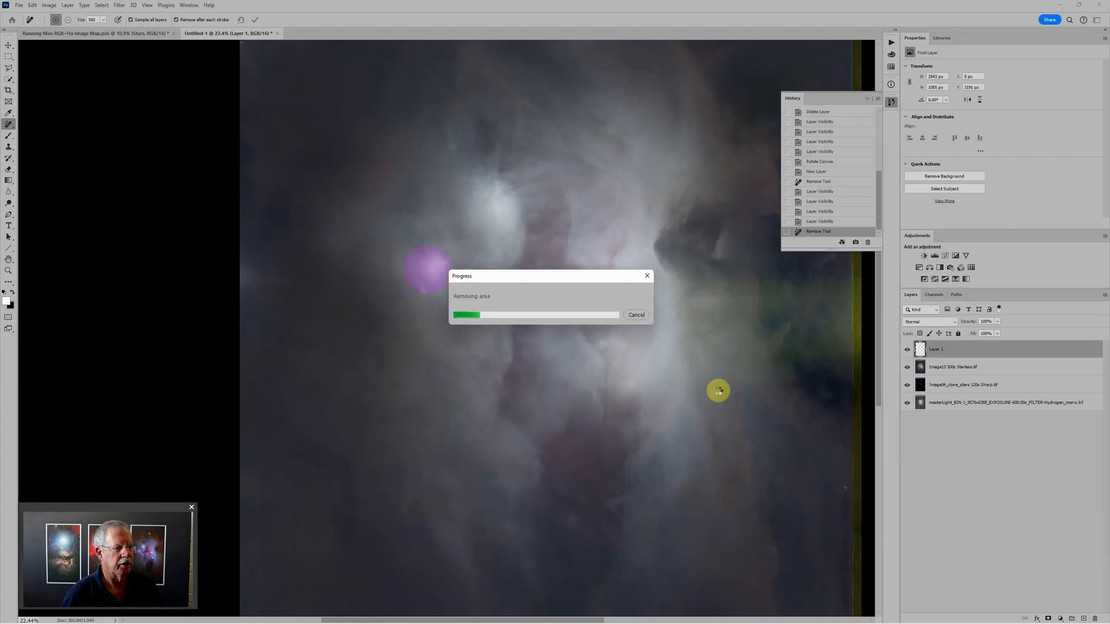
Add an empty layer above Layer 1 and set its blend mode to Soft Light
scroll(739, 367, down, 3)
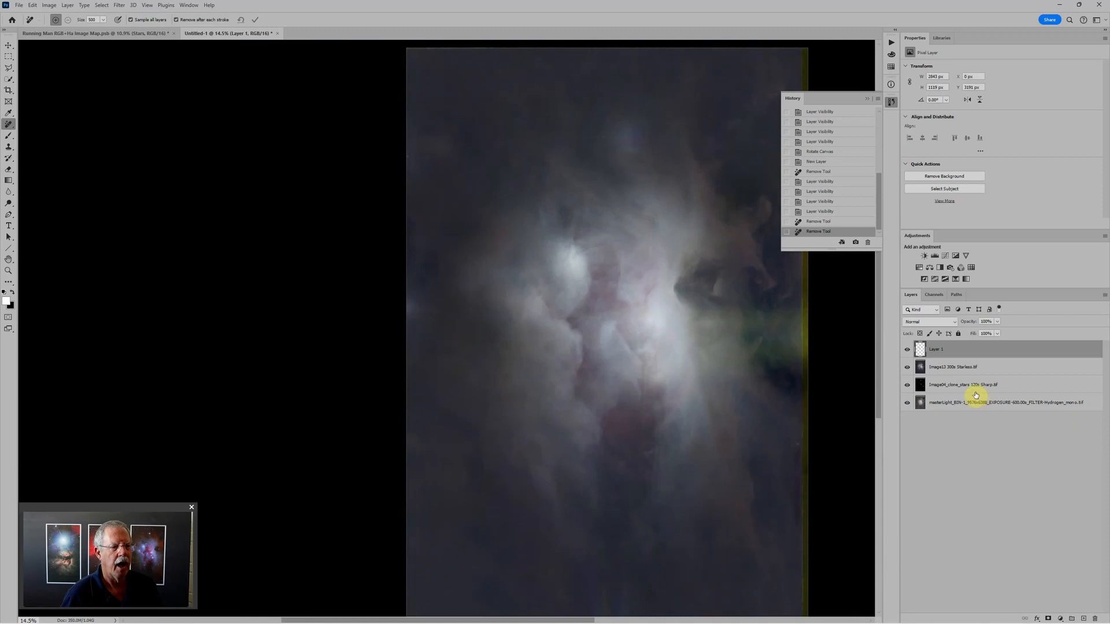
click(1084, 619)
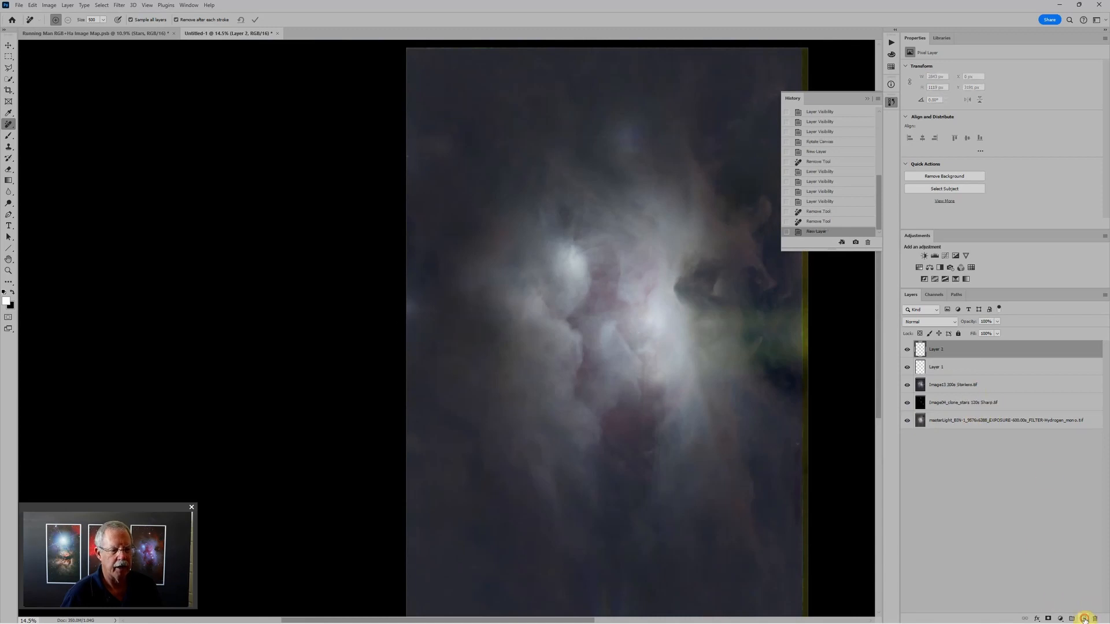
click(938, 322)
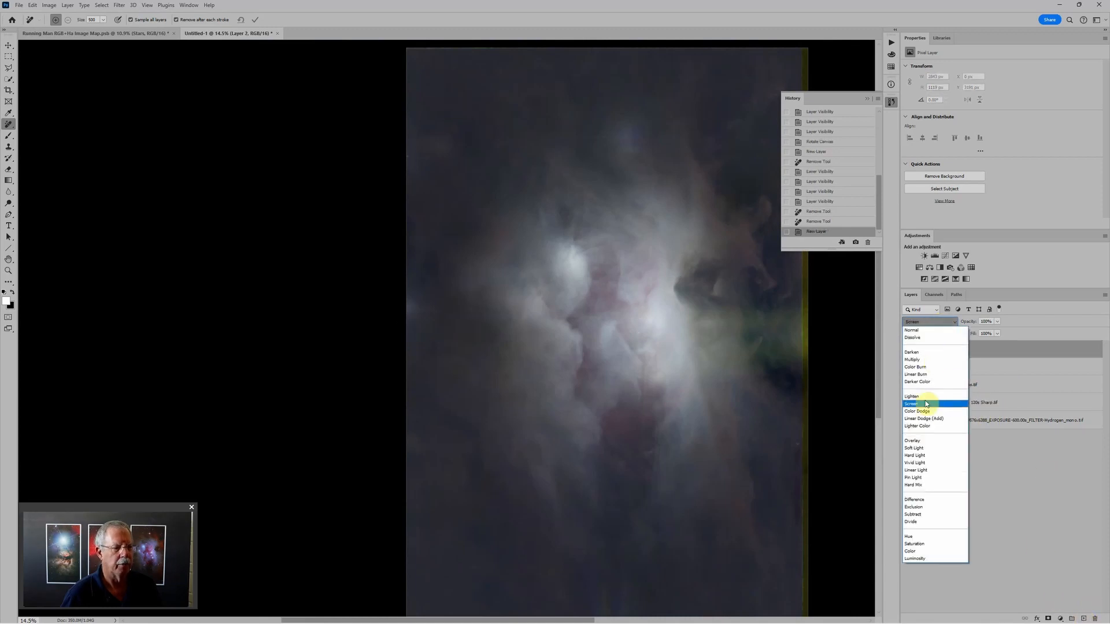
click(919, 448)
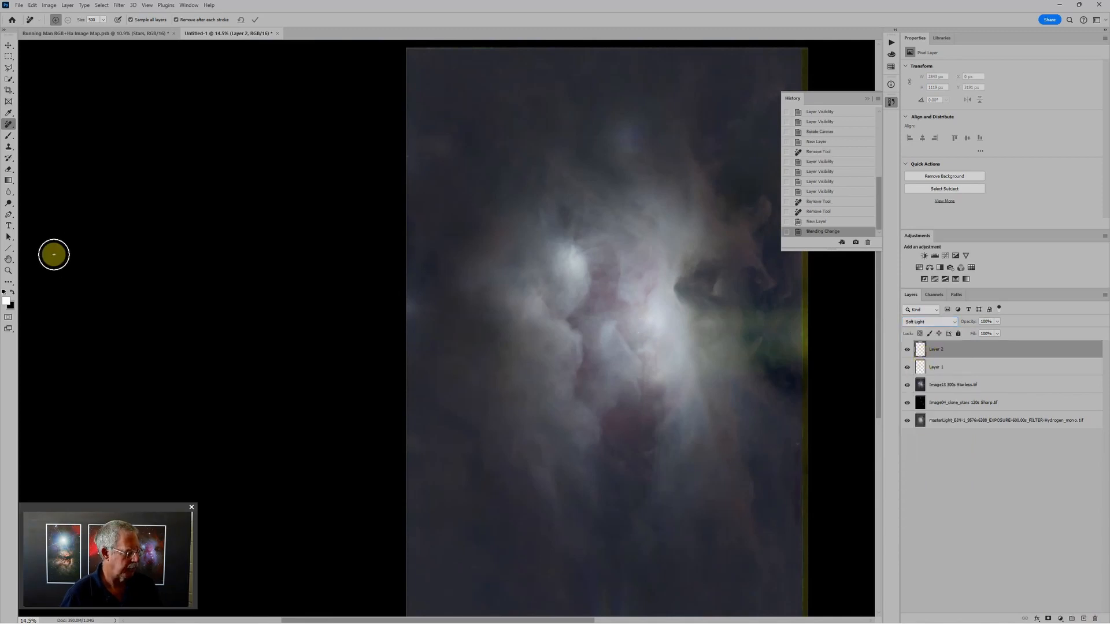
Choose the Brush tool with black as the foreground color, and set the brush opacity to 10%
key(b)
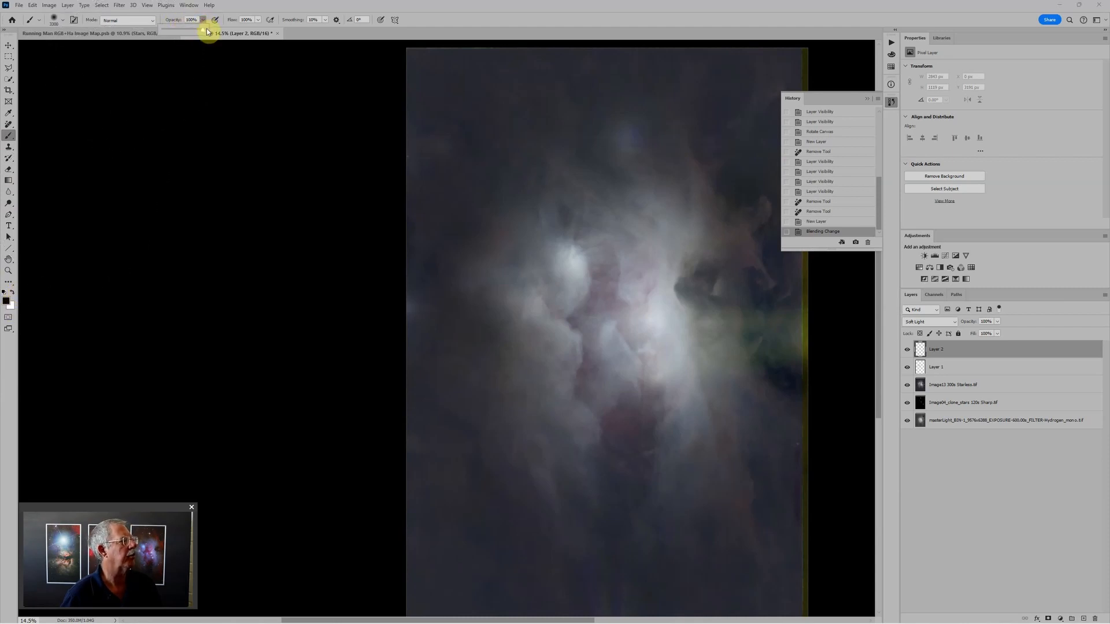
drag(204, 30, 170, 34)
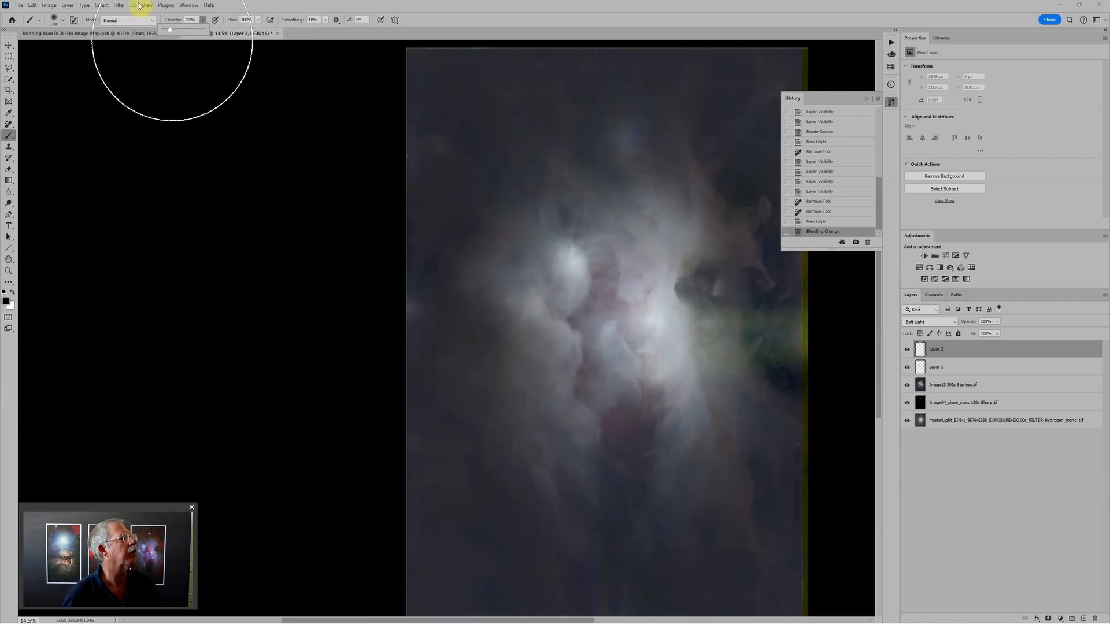
key(1)
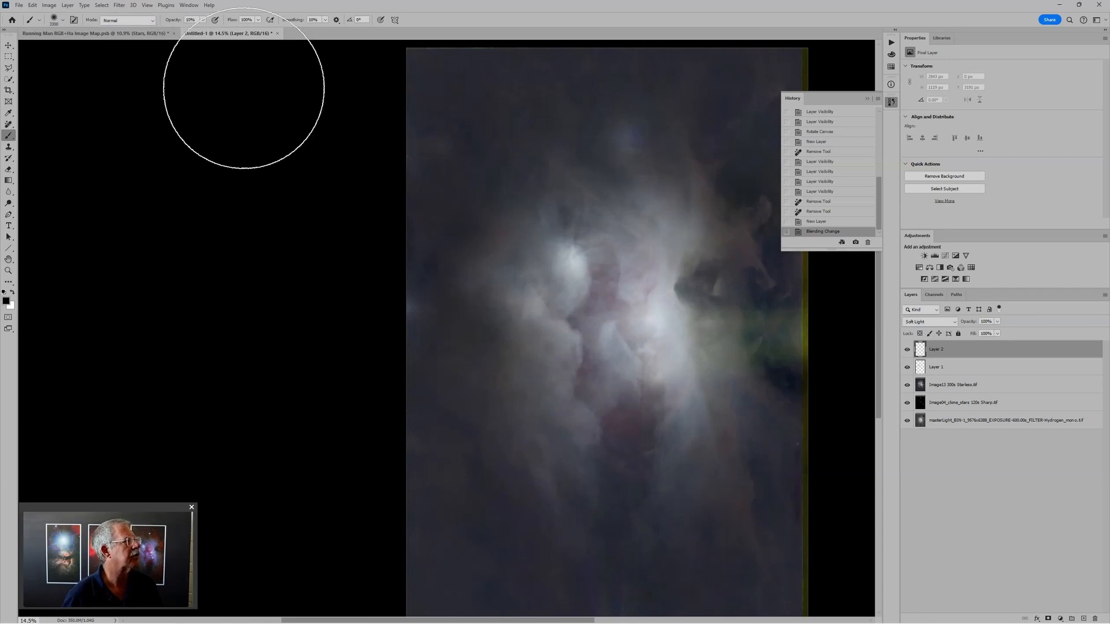
Reduce the brush size and darken the green glow at the nebula image's right edge on the Soft Light layer
drag(808, 333, 701, 341)
key(bracketleft)
key(bracketleft)
key(bracketleft)
key(bracketleft)
key(bracketleft)
key(bracketleft)
key(bracketleft)
key(bracketleft)
key(bracketleft)
key(bracketleft)
key(bracketleft)
key(bracketleft)
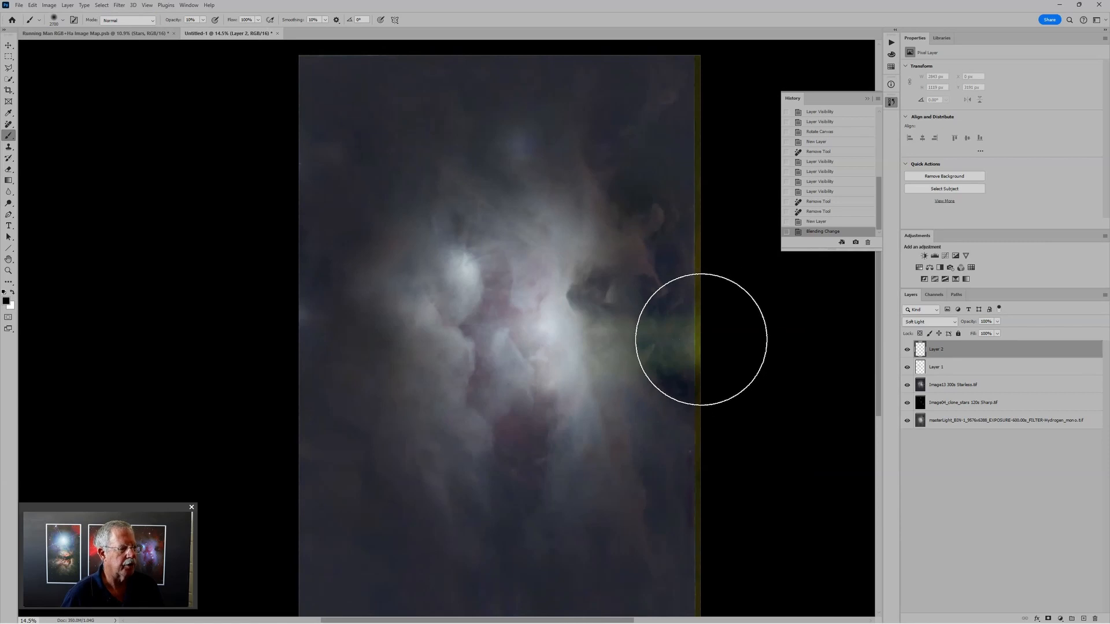
click(701, 340)
scroll(709, 351, up, 6)
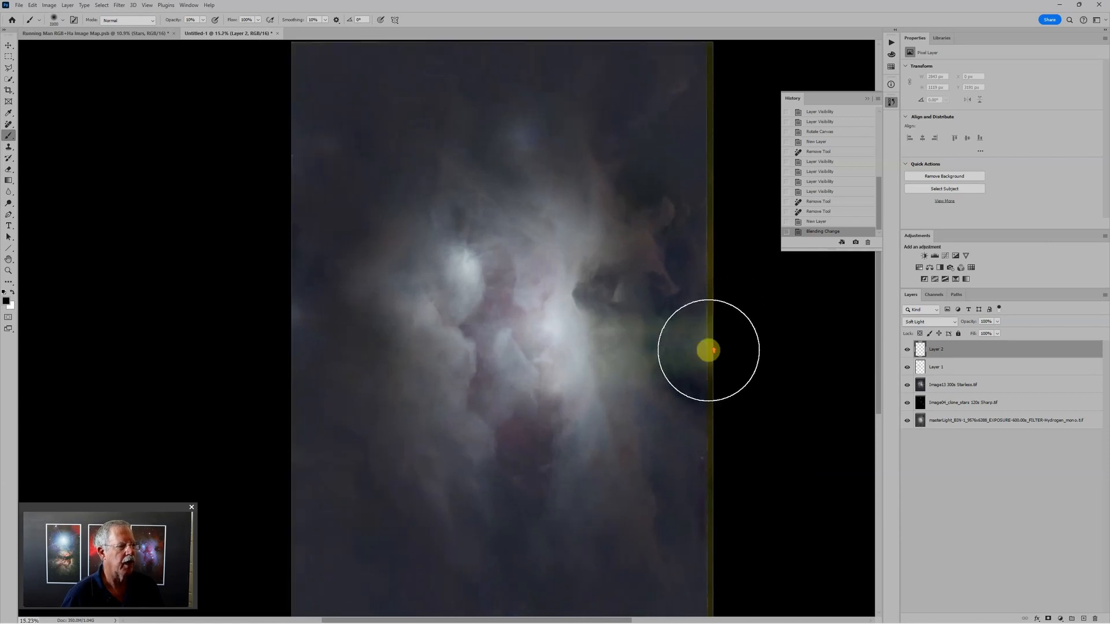
key(bracketleft)
key(bracketleft)
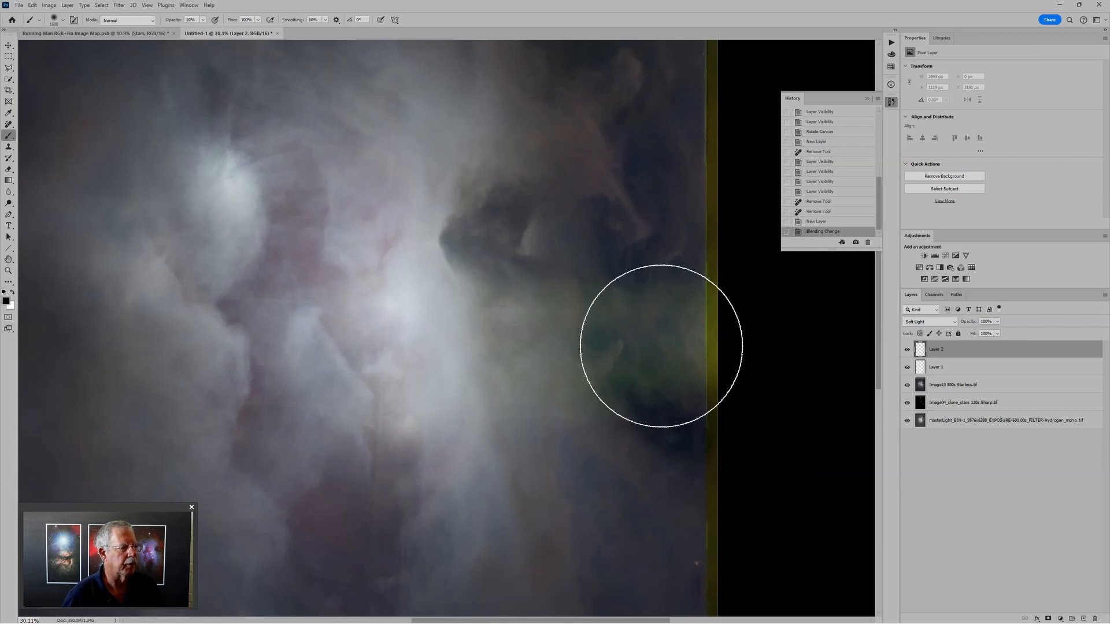
key(bracketleft)
key(bracketleft)
key(bracketleft)
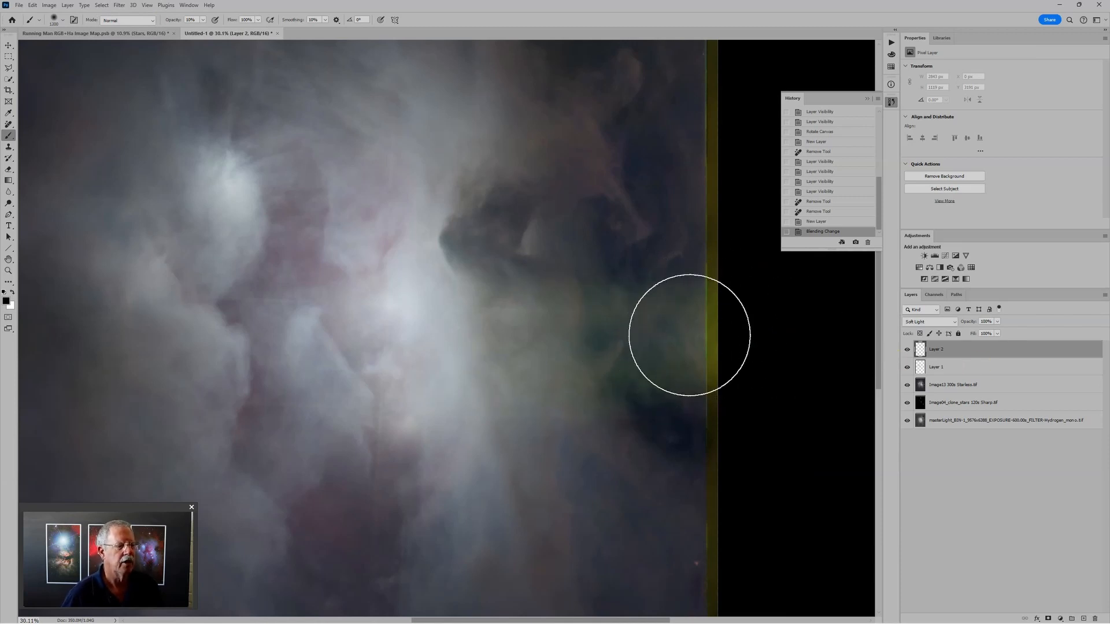
mouse_move(707, 350)
mouse_down()
mouse_move(604, 347)
mouse_move(623, 329)
mouse_move(453, 347)
mouse_move(566, 367)
mouse_move(679, 339)
mouse_move(720, 347)
mouse_up()
click(654, 341)
click(688, 335)
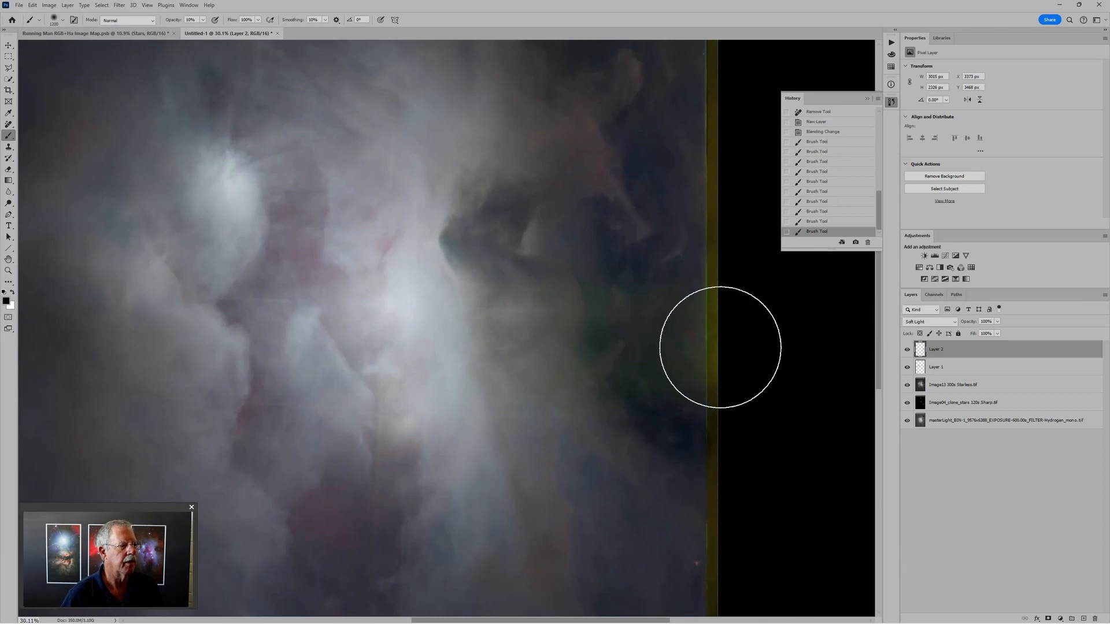
Shrink the brush further and darken the glow's inner boundary beside the bright nebula core
key(bracketleft)
key(bracketleft)
key(bracketleft)
click(689, 337)
key(bracketleft)
key(bracketleft)
key(bracketleft)
key(bracketleft)
key(bracketleft)
key(bracketleft)
key(bracketleft)
key(bracketleft)
key(bracketleft)
key(bracketleft)
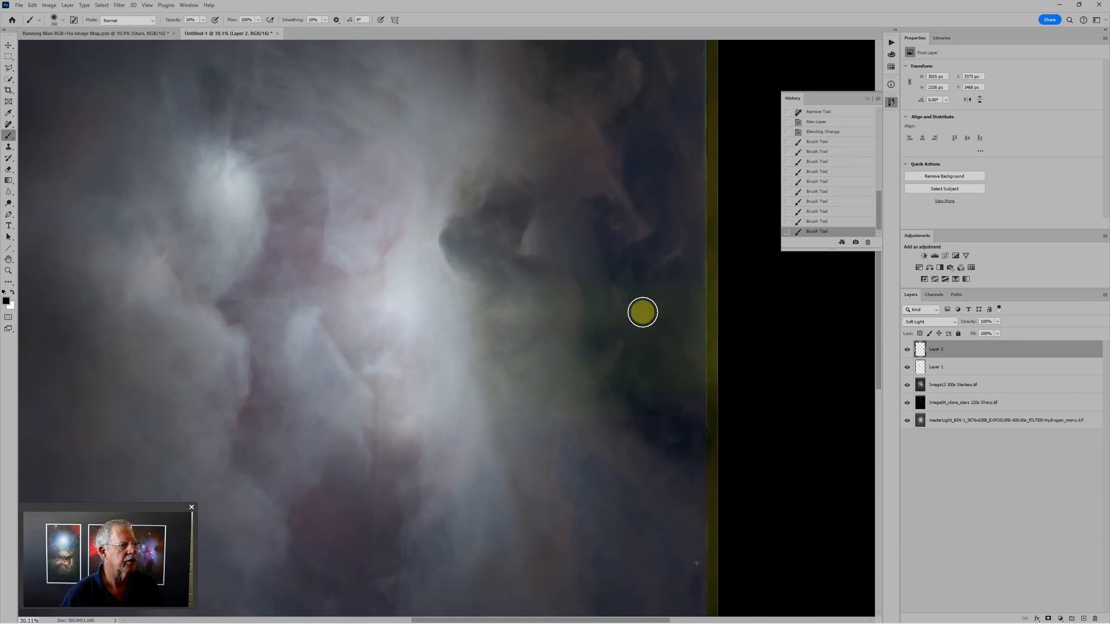
click(484, 312)
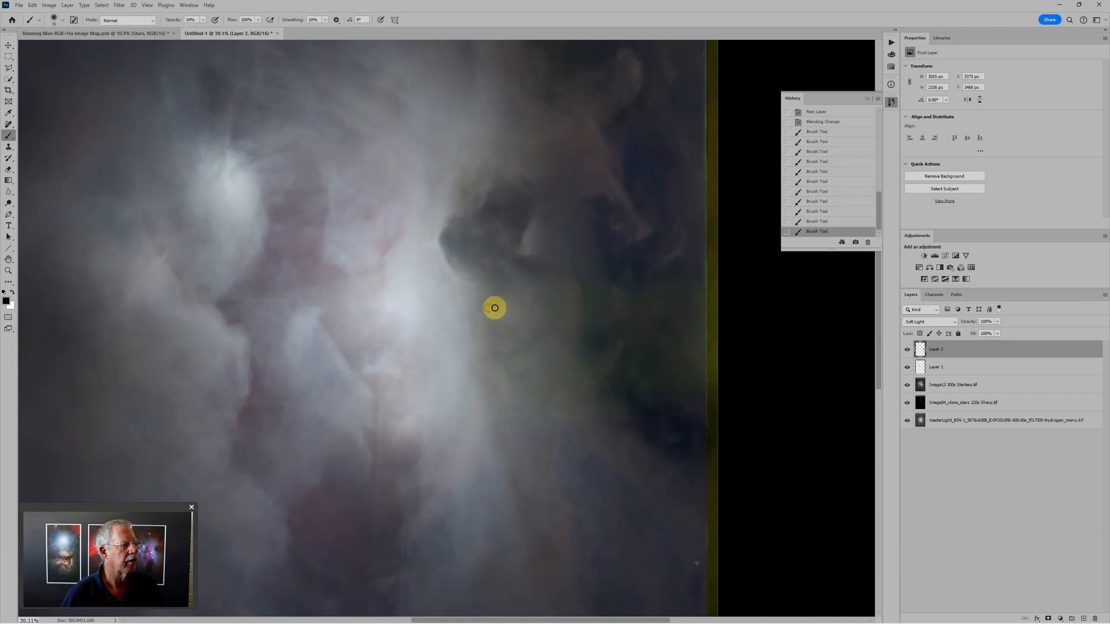
mouse_move(494, 308)
mouse_down()
mouse_move(592, 310)
mouse_move(541, 357)
mouse_move(555, 407)
mouse_up()
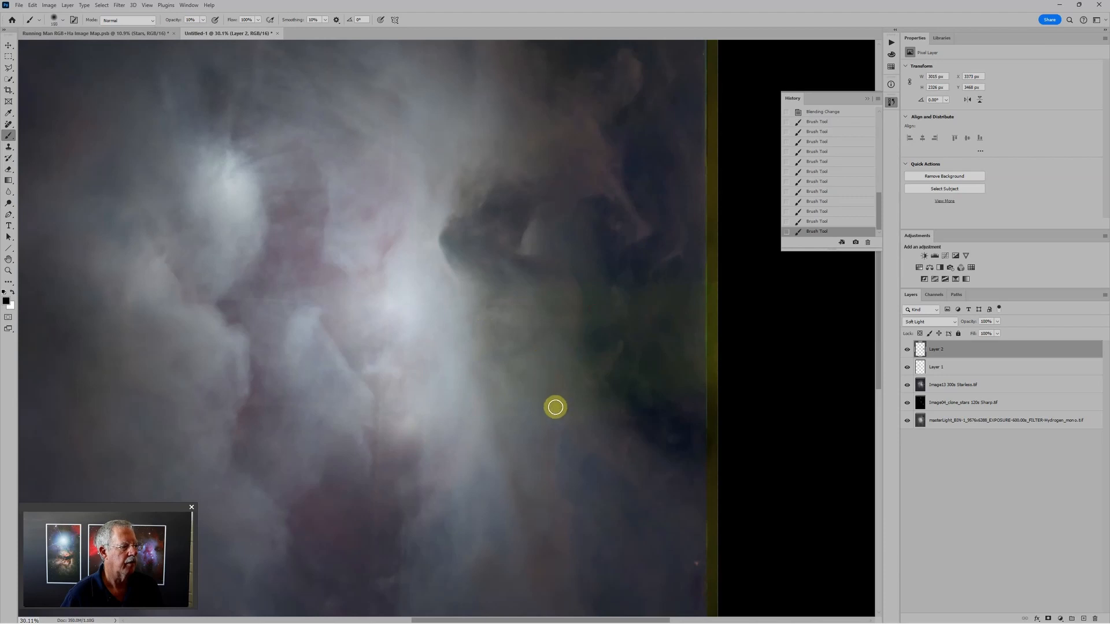
Enlarge the brush to 700 and darken the rest of the green patch with overlapping strokes out to the image's right edge
key(bracketright)
key(bracketright)
key(bracketright)
key(bracketright)
key(bracketright)
key(bracketright)
key(bracketright)
key(bracketright)
key(bracketright)
key(bracketright)
key(bracketright)
key(bracketright)
click(694, 314)
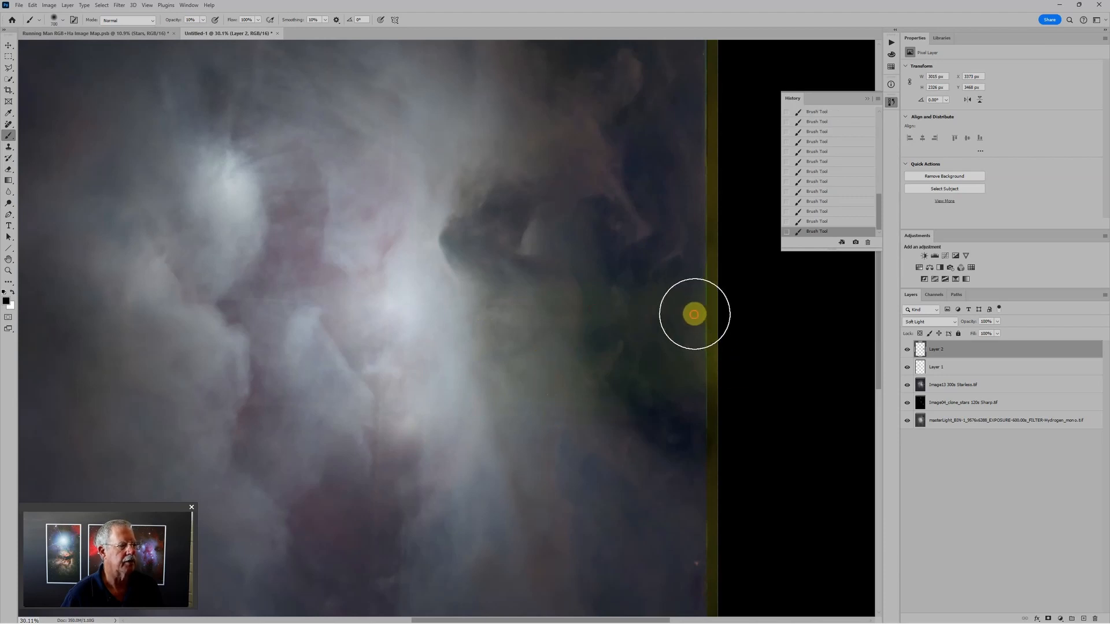
drag(695, 314, 688, 383)
mouse_move(629, 305)
mouse_down()
mouse_move(647, 325)
mouse_move(647, 374)
mouse_move(612, 337)
mouse_move(630, 384)
mouse_move(703, 369)
mouse_up()
mouse_move(599, 339)
mouse_down()
mouse_move(679, 366)
mouse_move(597, 290)
mouse_move(709, 352)
mouse_move(694, 340)
mouse_move(675, 364)
mouse_move(694, 342)
mouse_move(699, 350)
mouse_up()
mouse_move(646, 385)
mouse_down()
mouse_move(670, 383)
mouse_move(644, 384)
mouse_move(595, 287)
mouse_move(574, 342)
mouse_move(572, 407)
mouse_move(638, 417)
mouse_up()
mouse_move(687, 300)
mouse_down()
mouse_move(821, 412)
mouse_move(683, 303)
mouse_move(719, 391)
mouse_move(642, 322)
mouse_move(588, 304)
mouse_move(616, 389)
mouse_up()
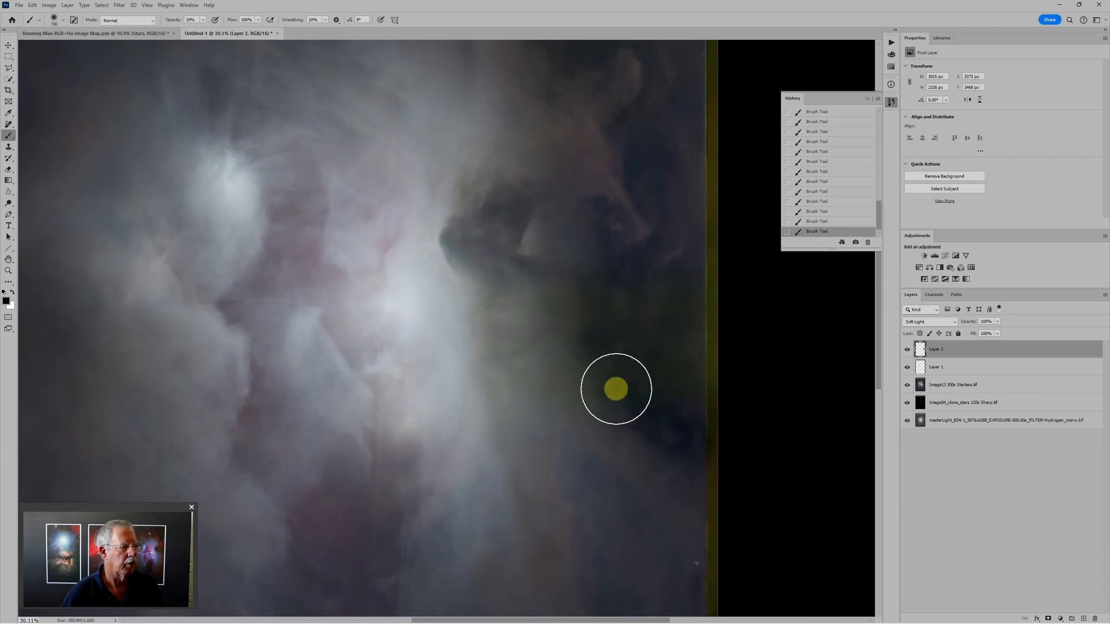
Darken the bright spot and adjoining area along the nebula image's left edge on Layer 2
scroll(636, 330, down, 5)
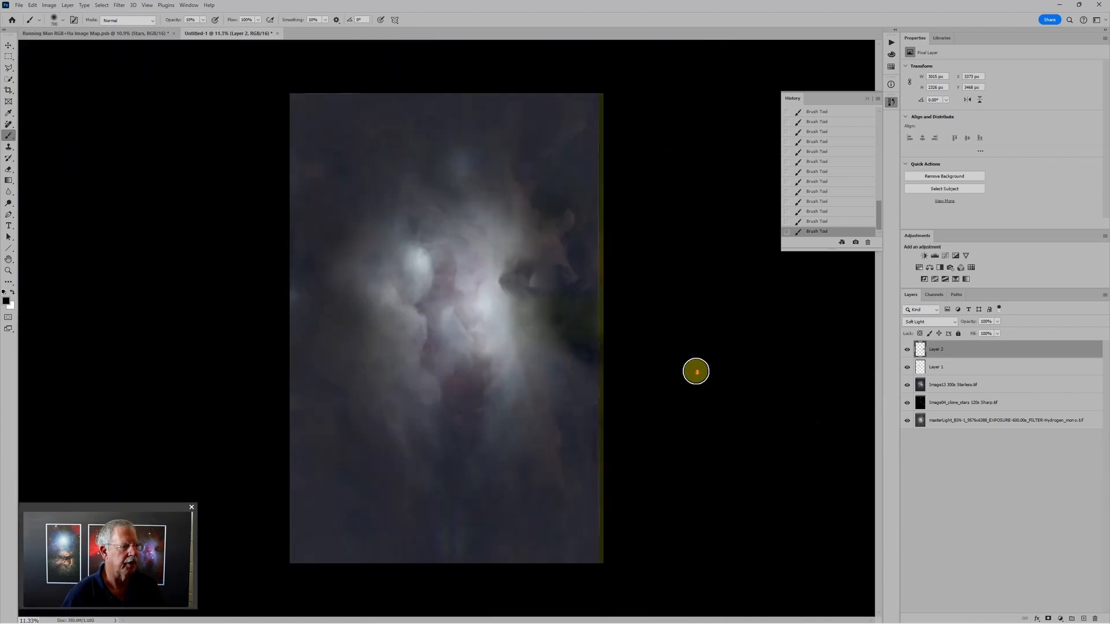
scroll(404, 341, up, 3)
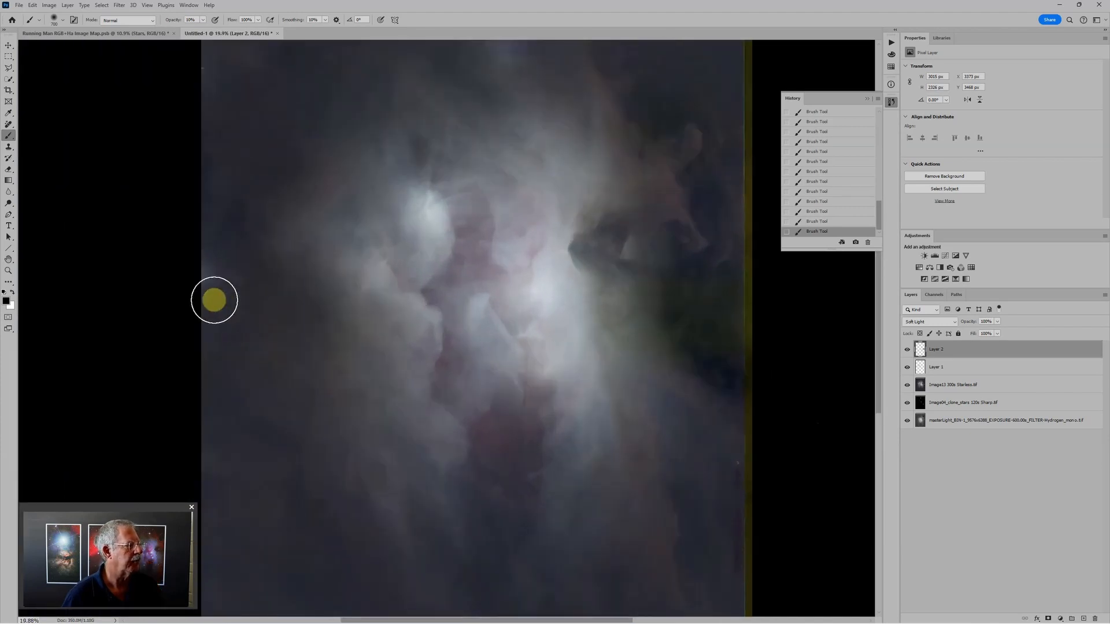
drag(190, 281, 205, 310)
mouse_move(199, 282)
mouse_down()
mouse_move(199, 307)
mouse_move(193, 238)
mouse_move(191, 325)
mouse_move(204, 204)
mouse_move(168, 434)
mouse_move(198, 463)
mouse_up()
mouse_move(151, 271)
mouse_down()
mouse_move(132, 261)
mouse_move(243, 463)
mouse_up()
mouse_move(311, 227)
mouse_down()
mouse_move(636, 250)
mouse_move(661, 236)
mouse_move(614, 256)
mouse_up()
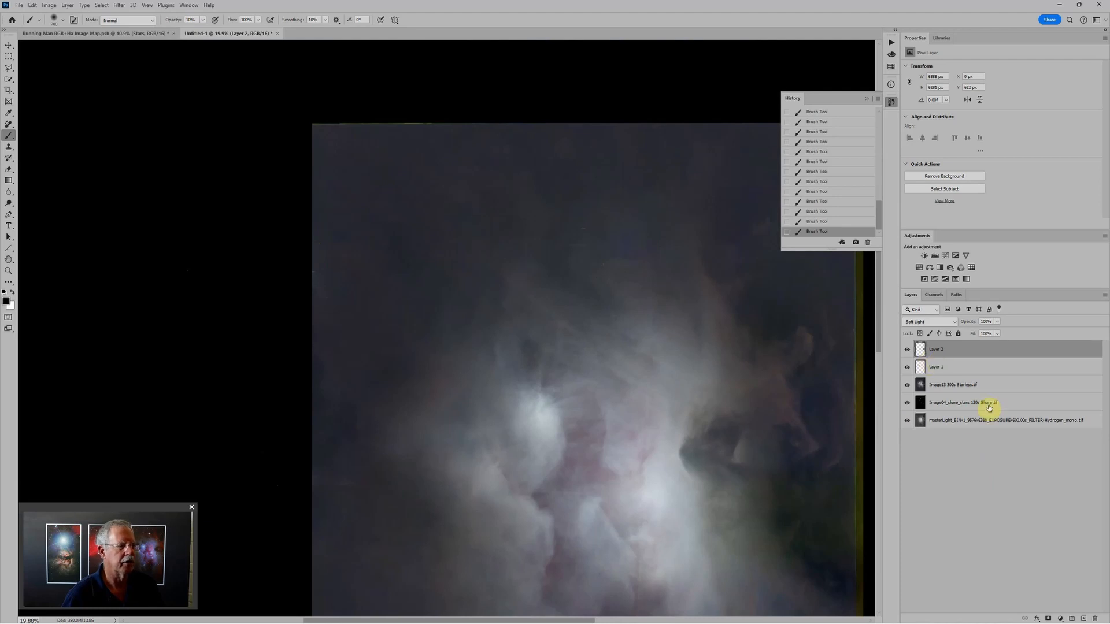
Reduce the brush size and darken the faint vertical streaks at the bottom center of the nebula image on Layer 2
scroll(759, 384, down, 3)
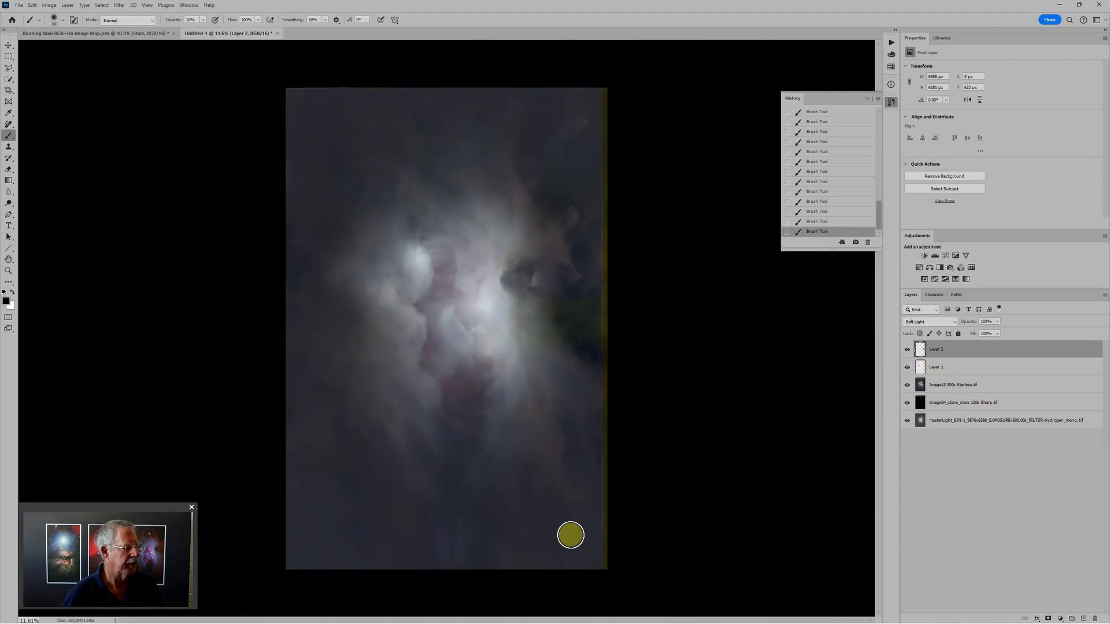
scroll(570, 535, up, 3)
scroll(469, 571, down, 2)
scroll(470, 572, down, 1)
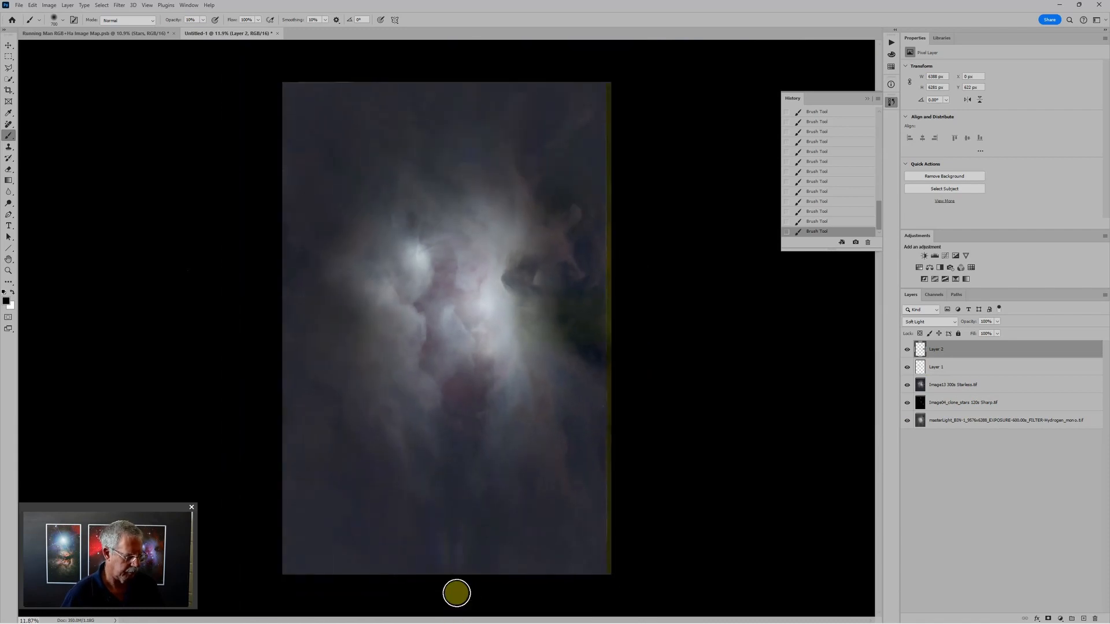
key(bracketleft)
key(bracketleft)
key(bracketleft)
key(bracketleft)
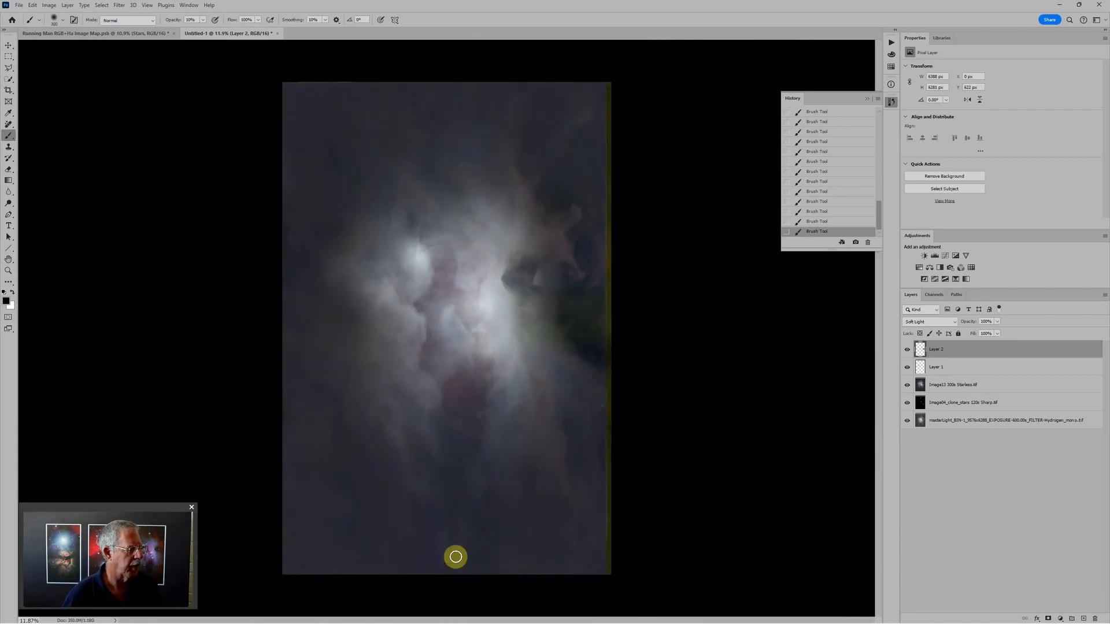
key(bracketleft)
drag(463, 527, 456, 579)
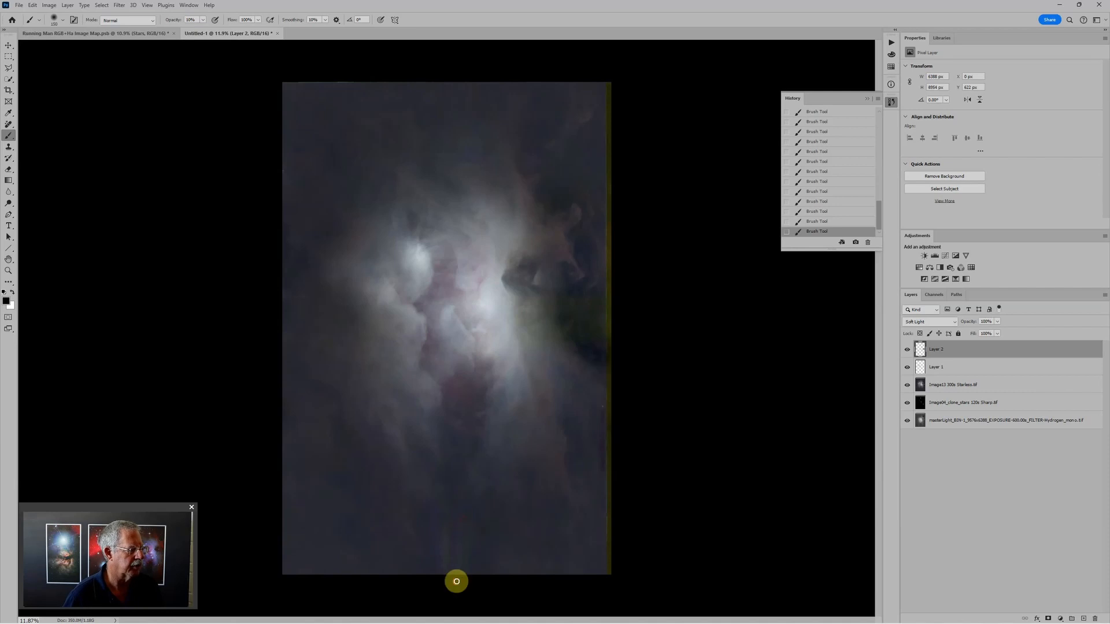
mouse_move(461, 532)
mouse_down()
mouse_move(461, 575)
mouse_move(443, 530)
mouse_move(438, 581)
mouse_up()
mouse_move(445, 542)
mouse_down()
mouse_move(445, 530)
mouse_move(448, 578)
mouse_move(463, 528)
mouse_move(463, 570)
mouse_move(451, 572)
mouse_move(438, 540)
mouse_up()
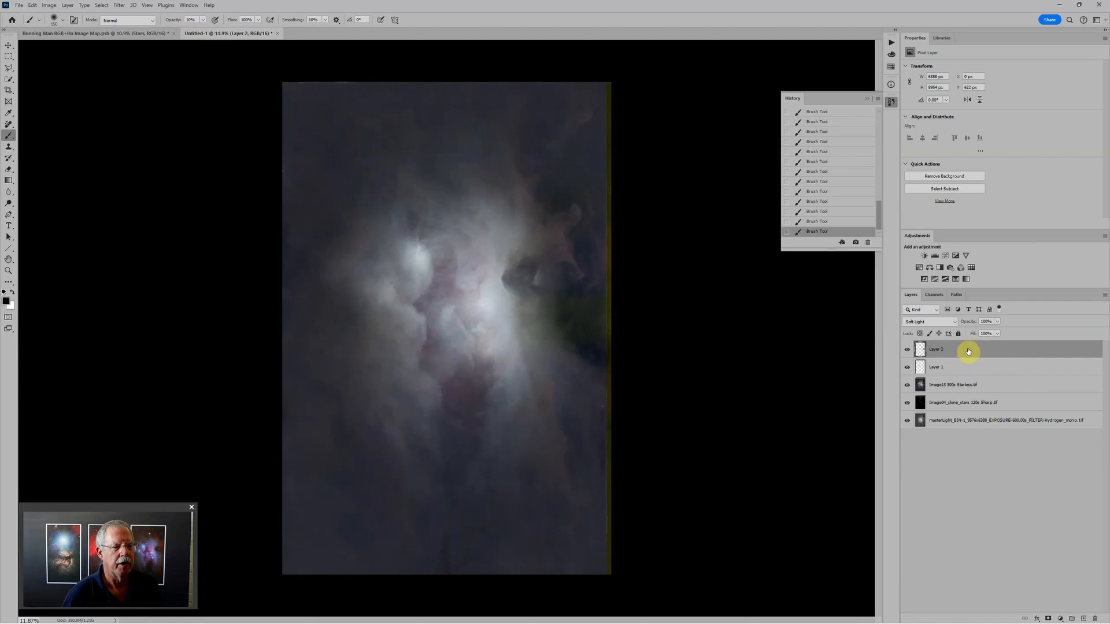
Compare the corrections before and after by toggling the visibility of Layer 1 and Layer 2
click(995, 386)
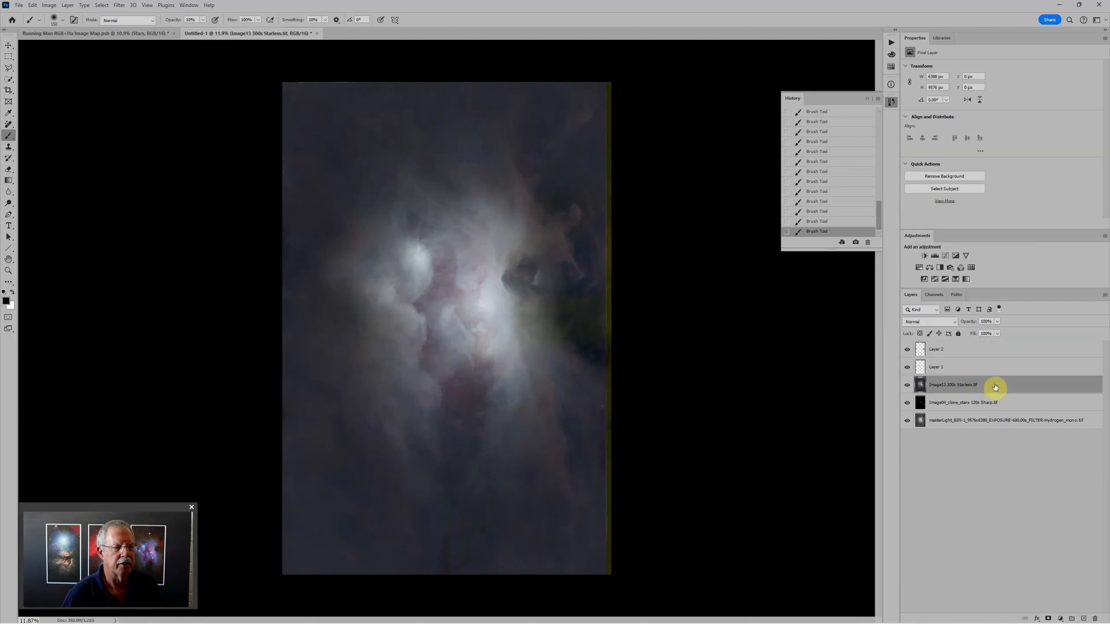
click(978, 365)
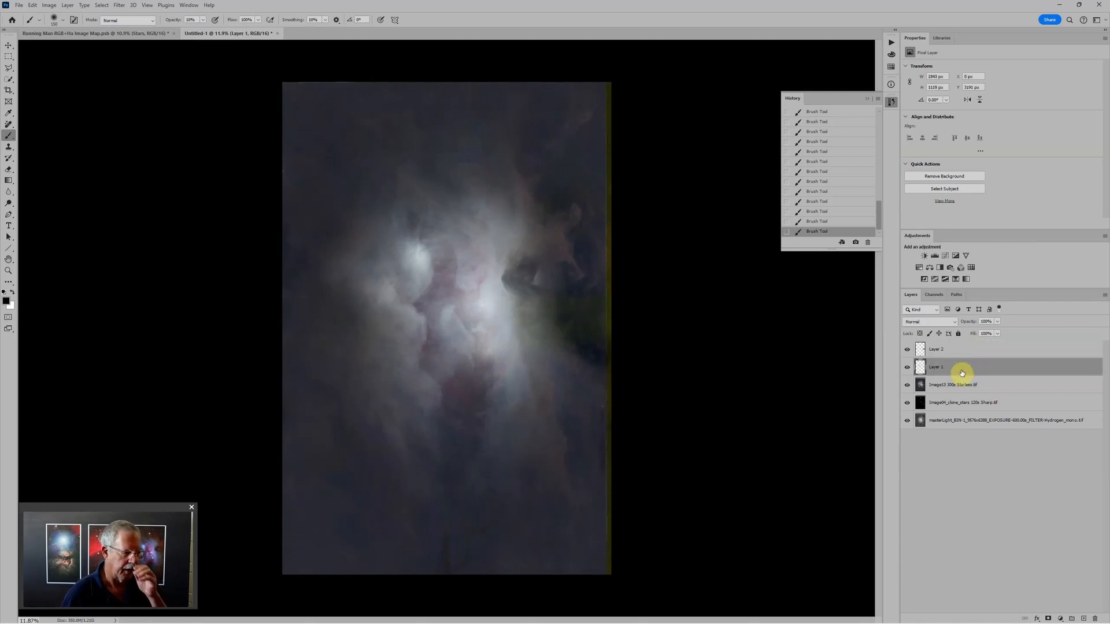
click(907, 366)
click(907, 366)
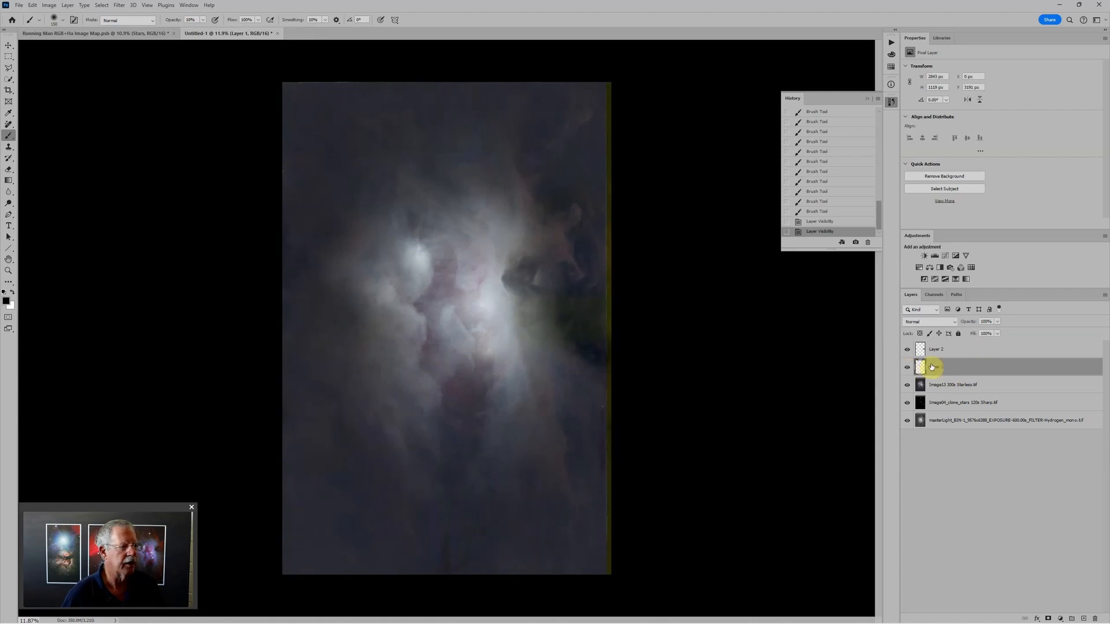
click(959, 350)
click(907, 350)
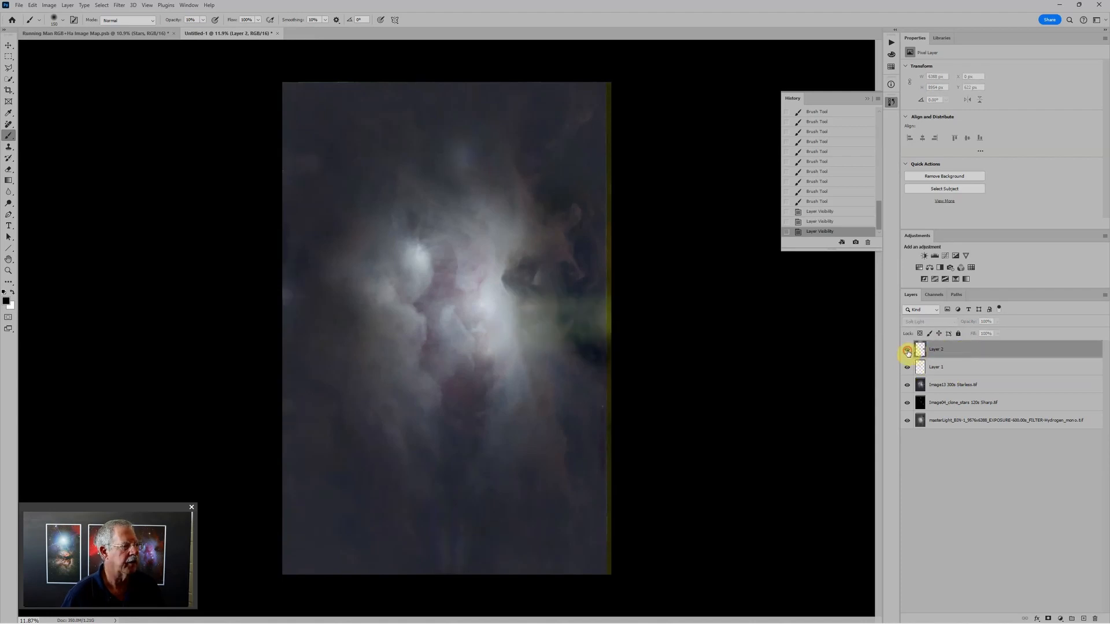
click(907, 350)
click(907, 350)
click(907, 350)
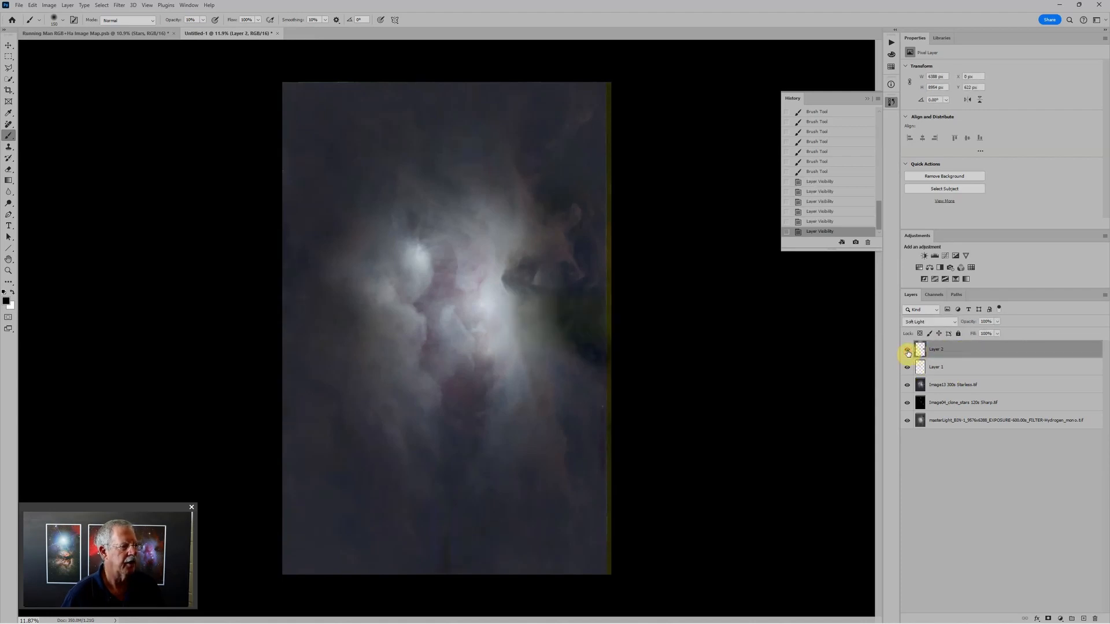
Group Layer 2, Layer 1 and the Image13 300s Starless layer as RGB, and hide the group
shift+click(984, 386)
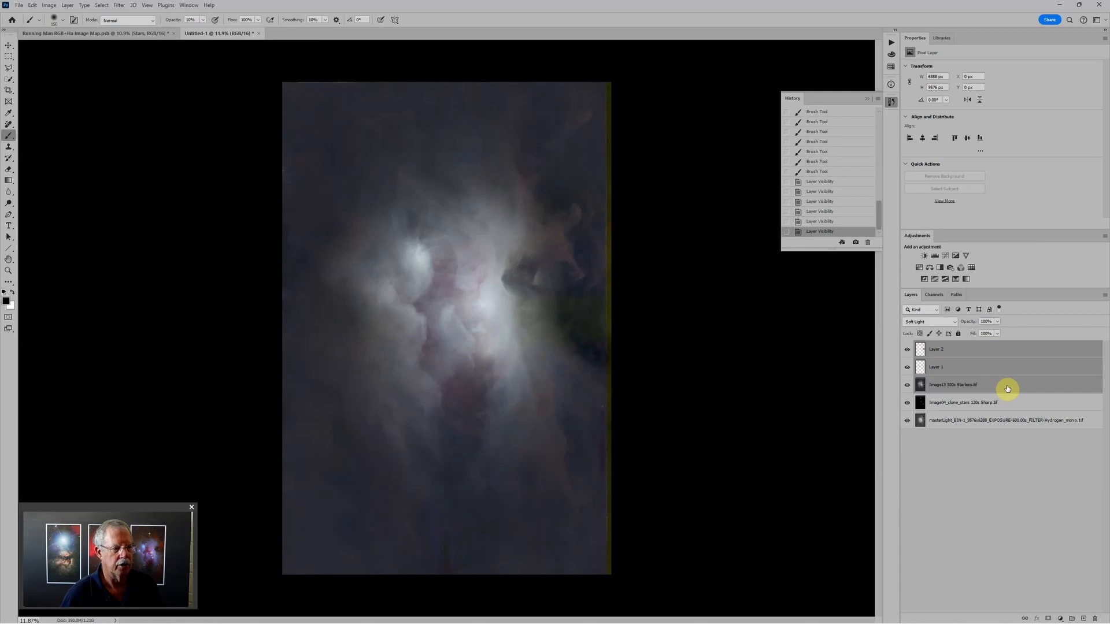
key(ctrl+g)
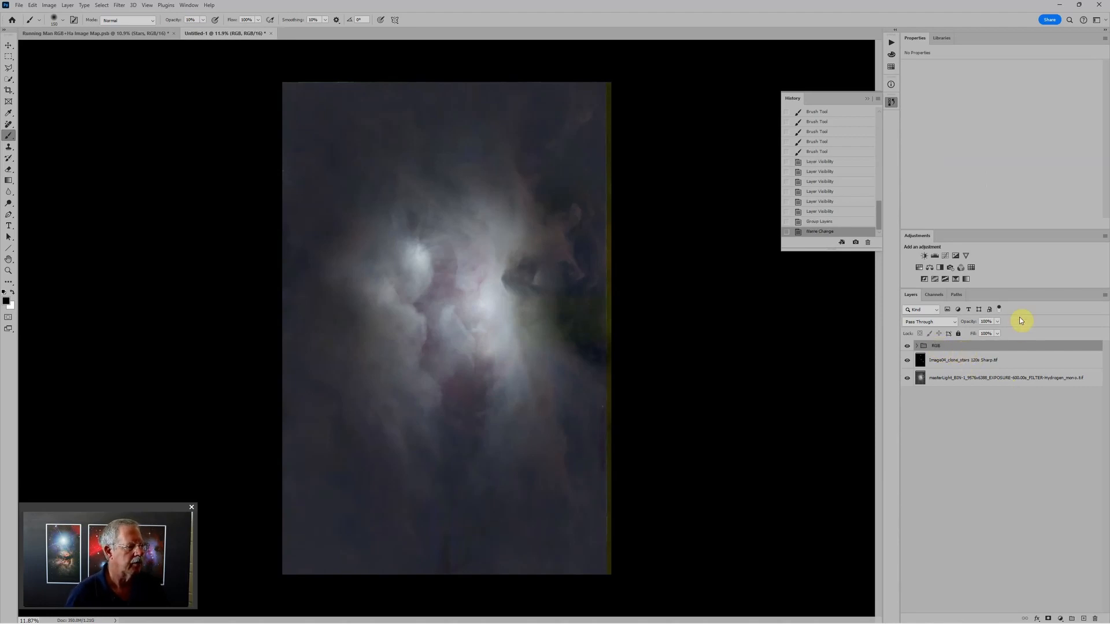
click(908, 346)
Group the Image04_clone_stars layer as Stars, set the group's blend mode to Screen, and collapse it
click(938, 361)
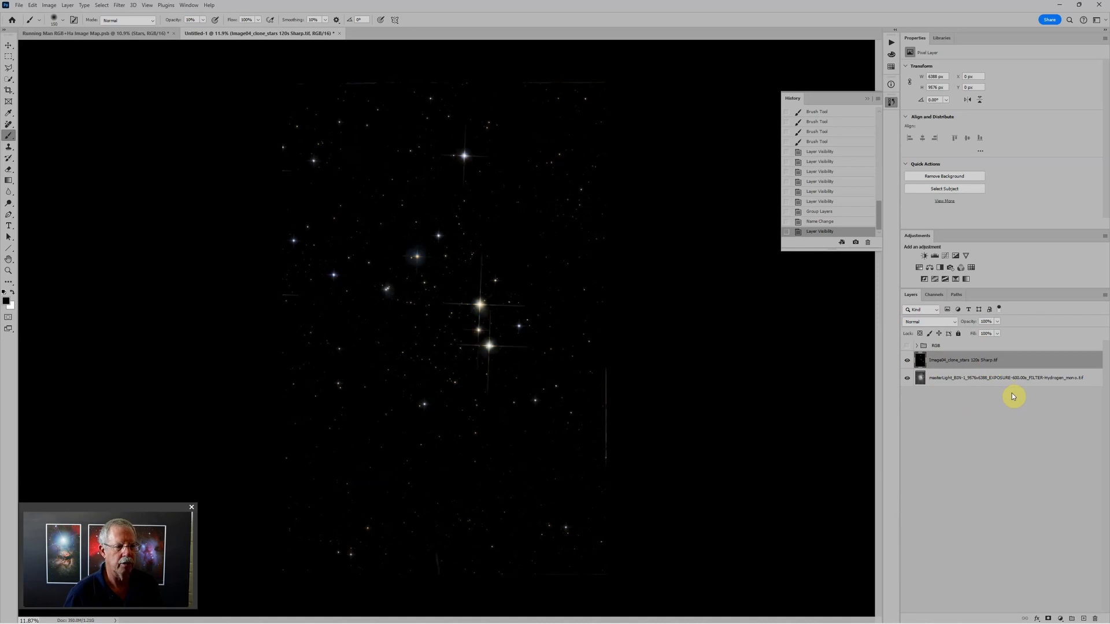
key(ctrl+g)
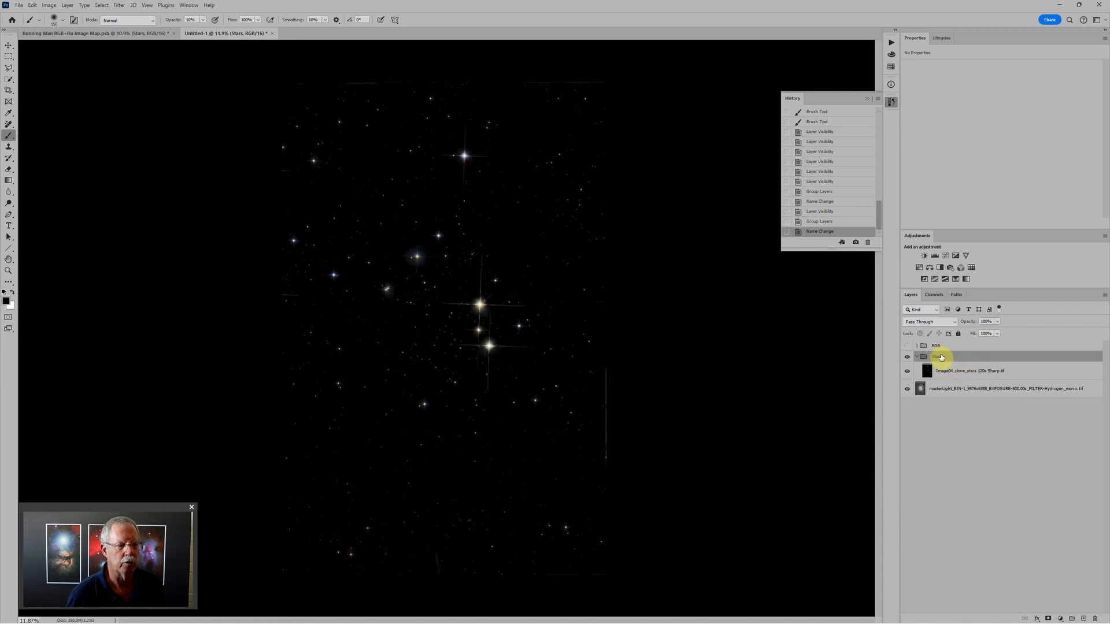
click(954, 324)
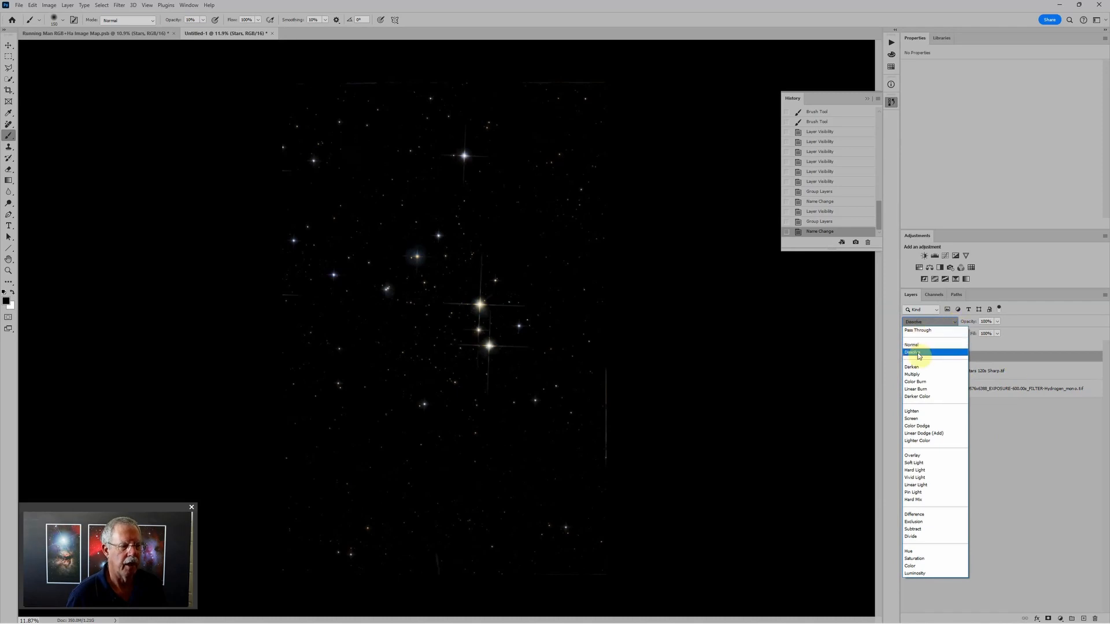
click(915, 421)
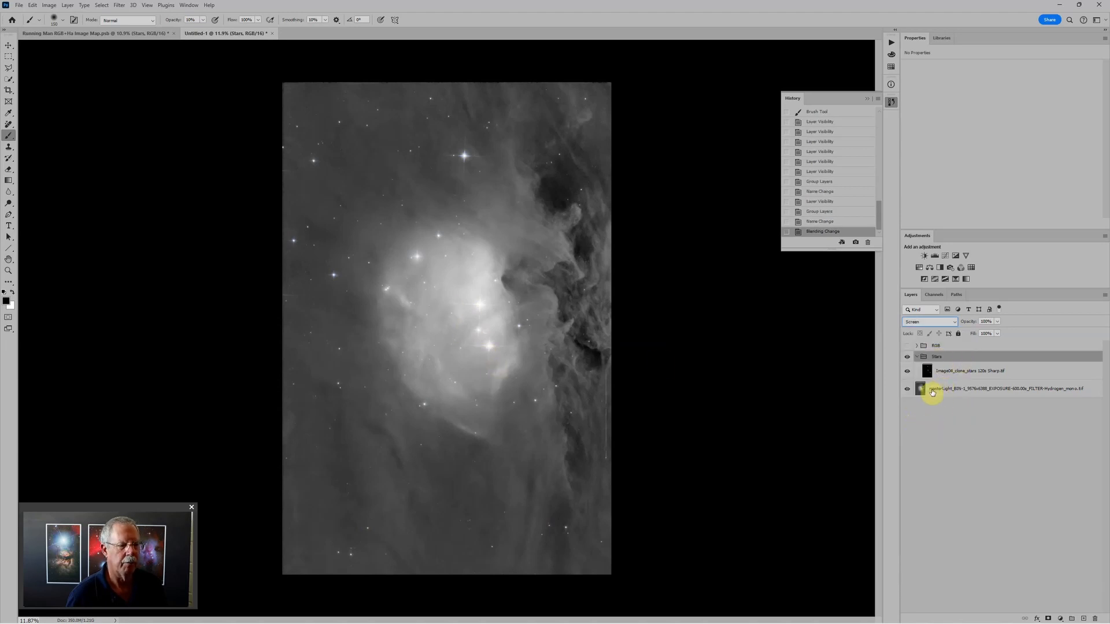
click(917, 357)
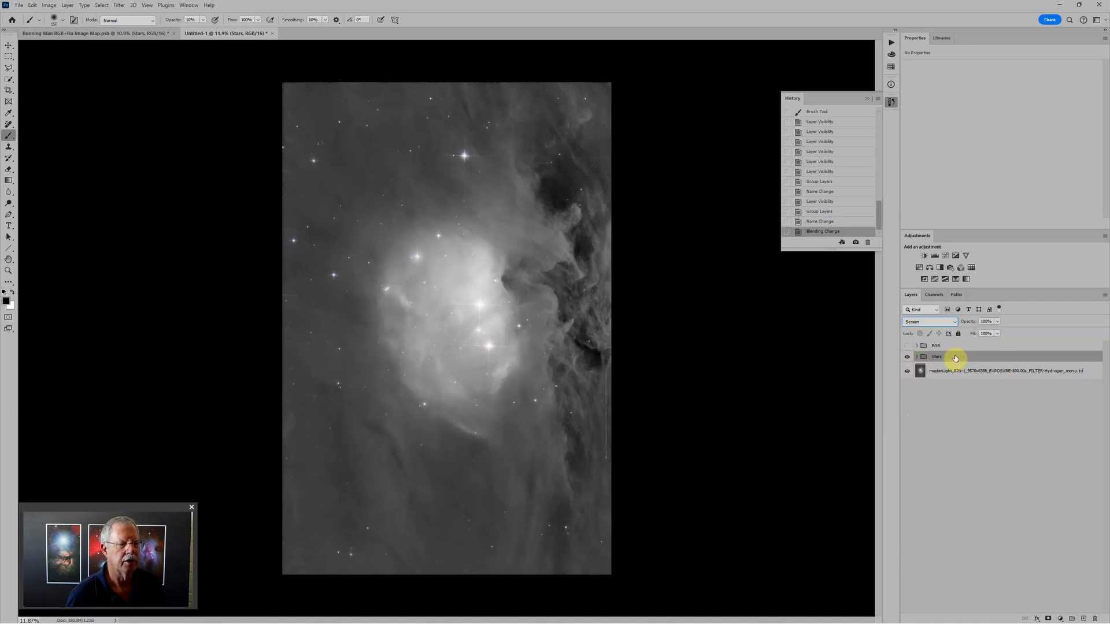
Move the Stars group above the RGB group and make the RGB group visible to inspect the combined image
drag(956, 357, 954, 341)
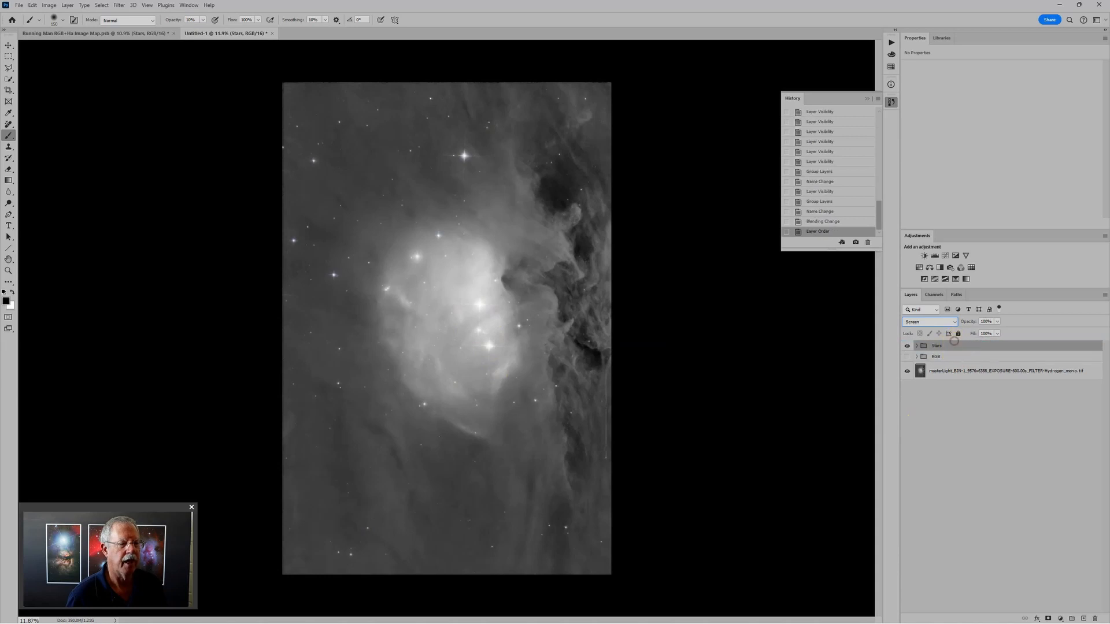
click(906, 357)
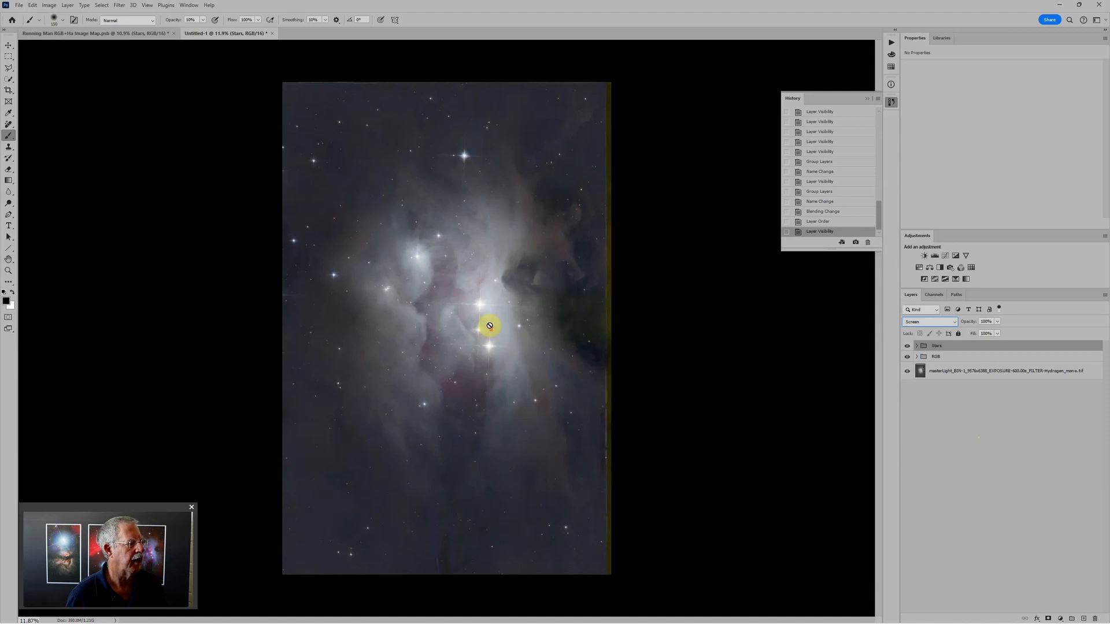
scroll(488, 315, up, 3)
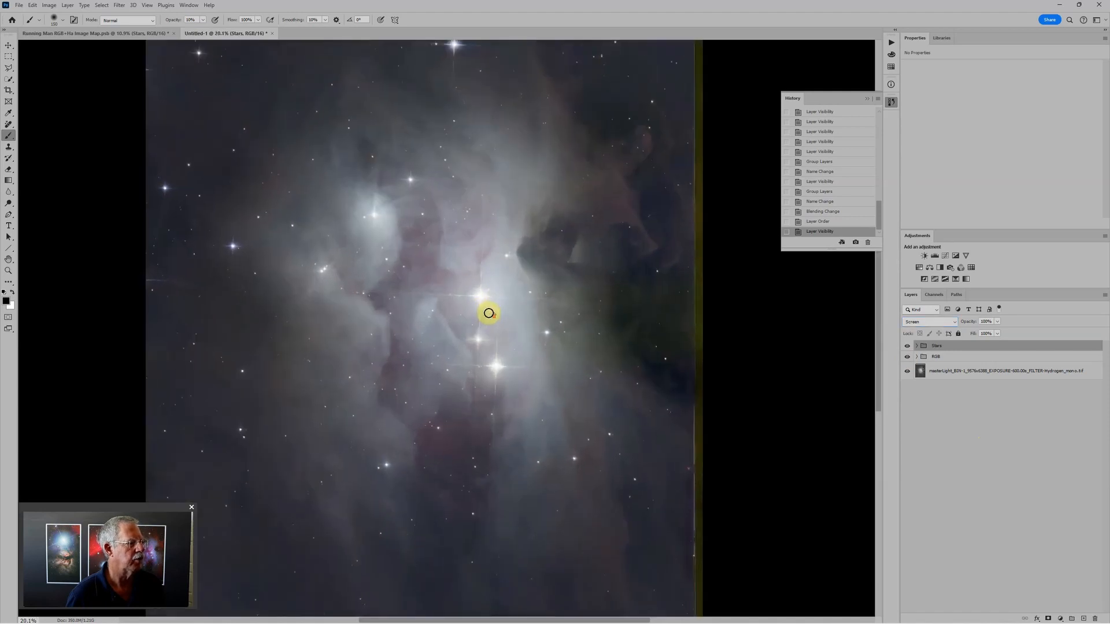
scroll(489, 313, down, 2)
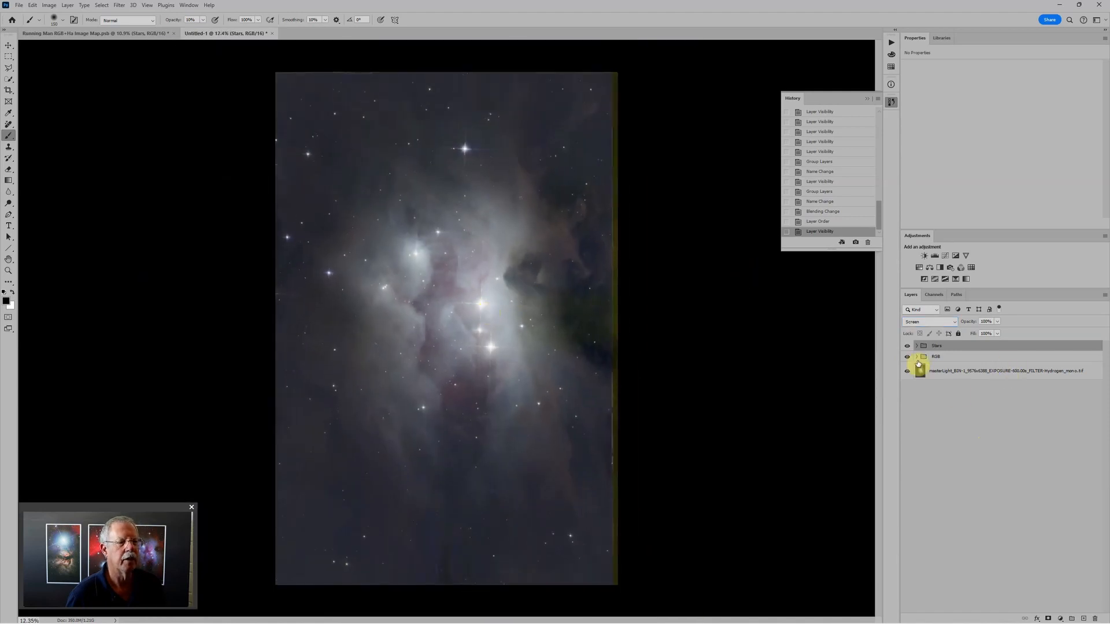
Hide the Stars and RGB groups and erase the bright spot at the nebula core's upper left on the hydrogen layer with the Remove tool
drag(910, 345, 907, 356)
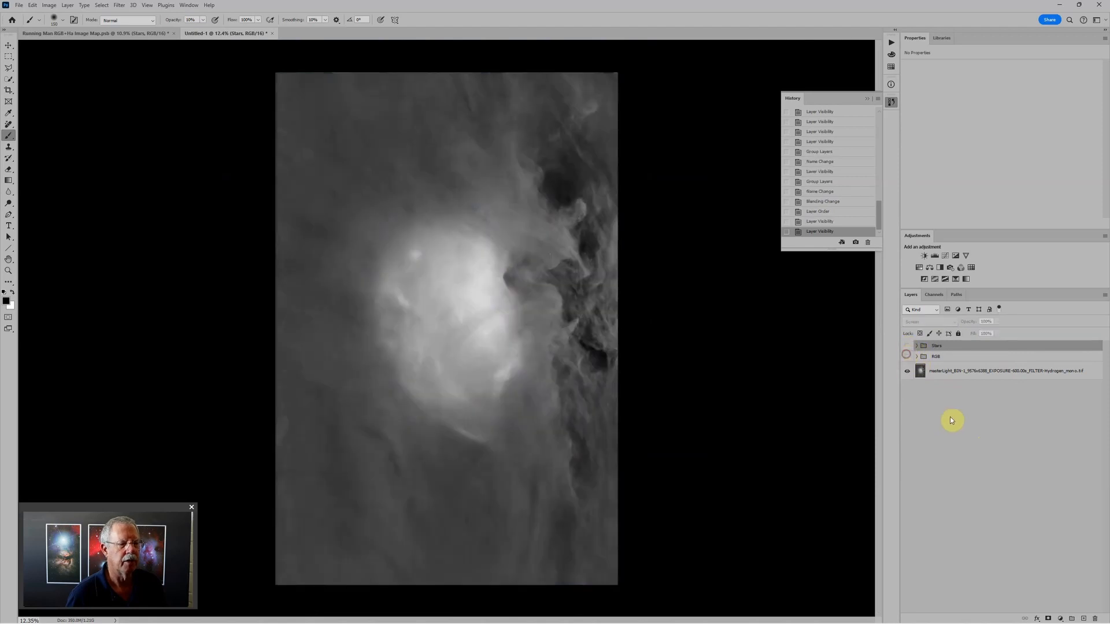
scroll(341, 268, up, 2)
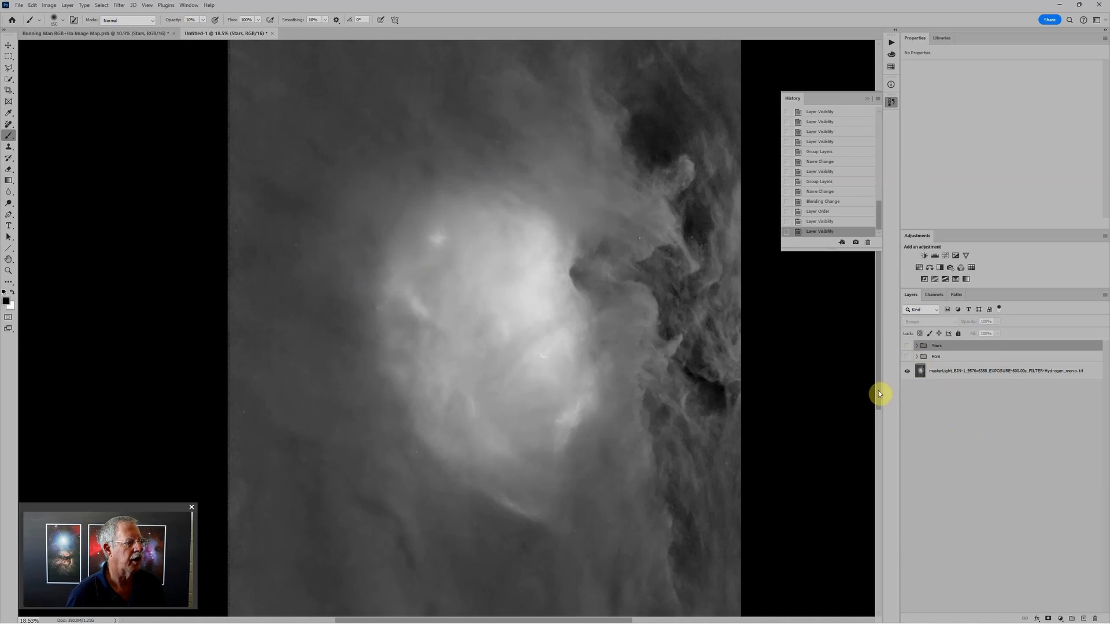
click(930, 372)
key(j)
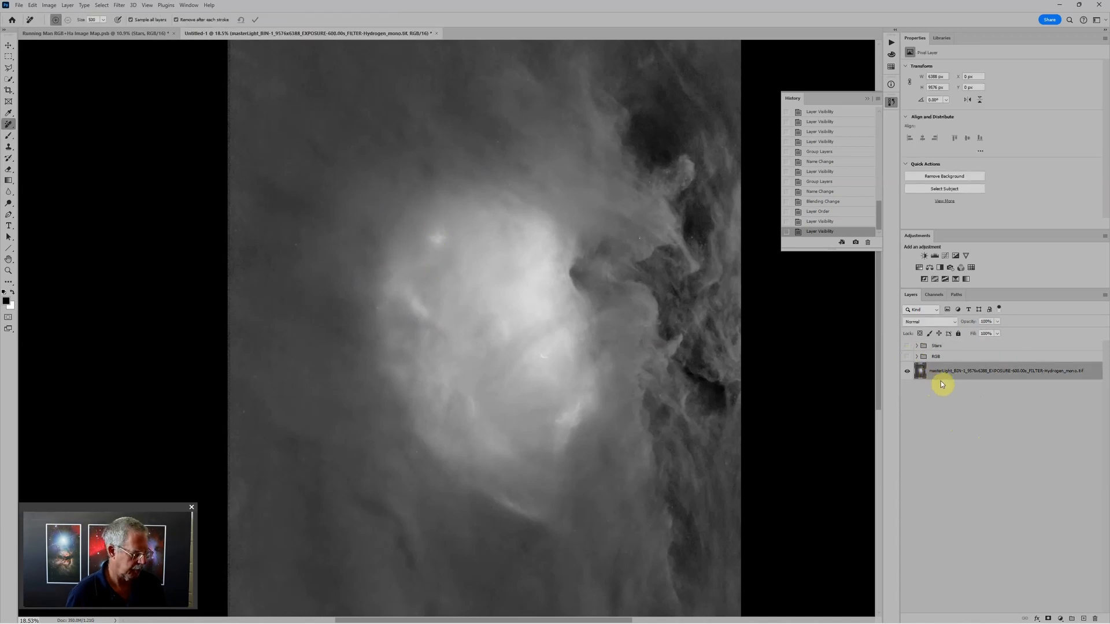
click(436, 238)
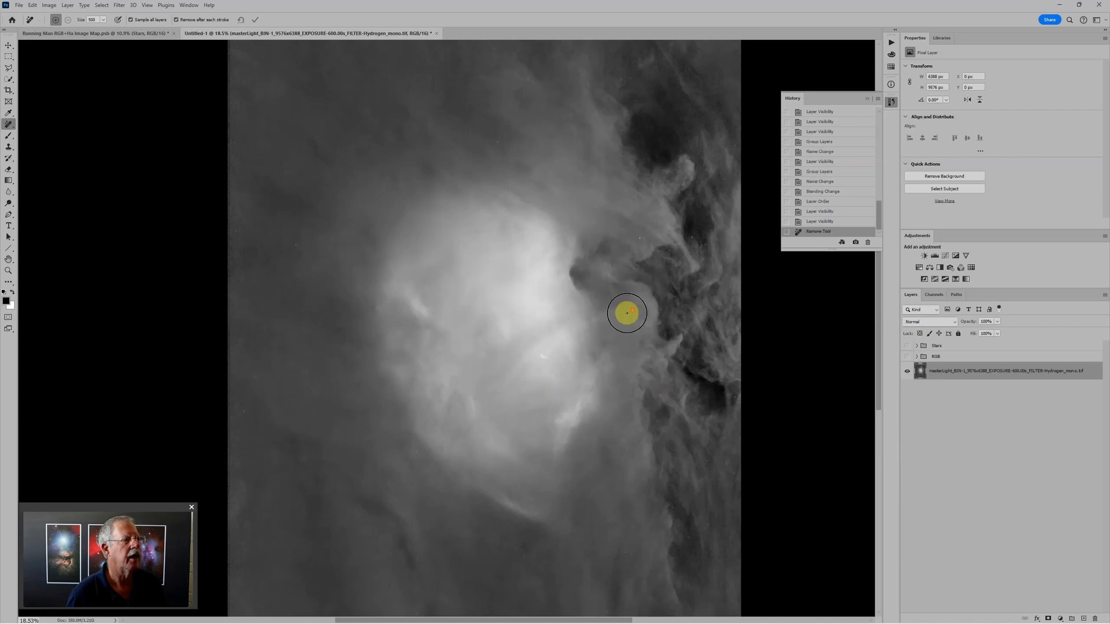
scroll(626, 314, down, 2)
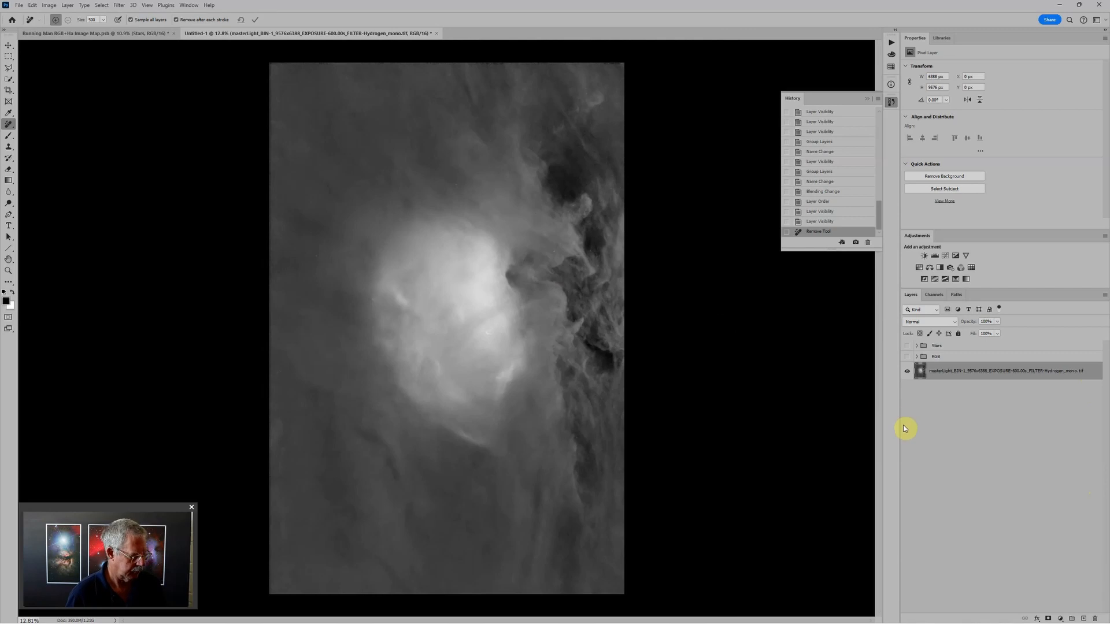
Group the hydrogen layer as Ha and limit the group's blending options to the red channel by turning off green and blue
key(ctrl+g)
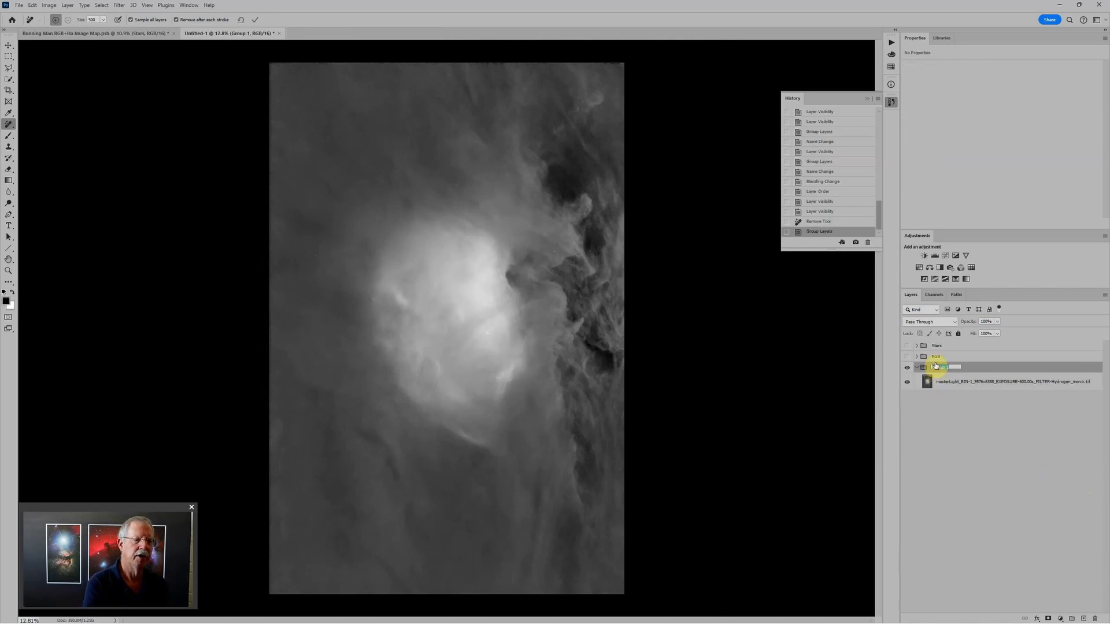
key(Return)
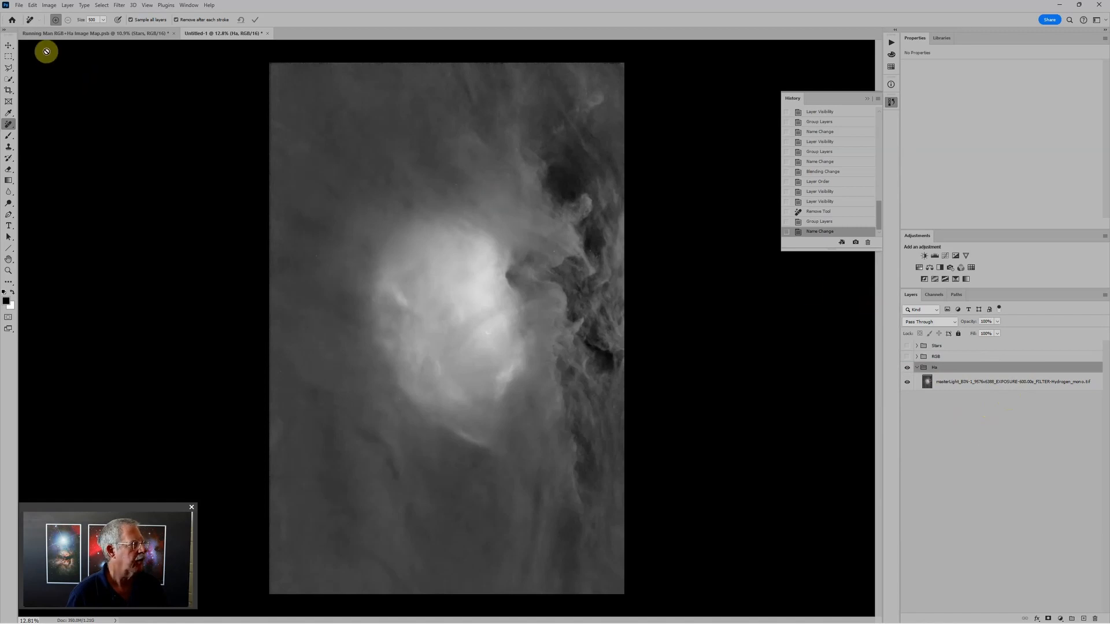
click(68, 5)
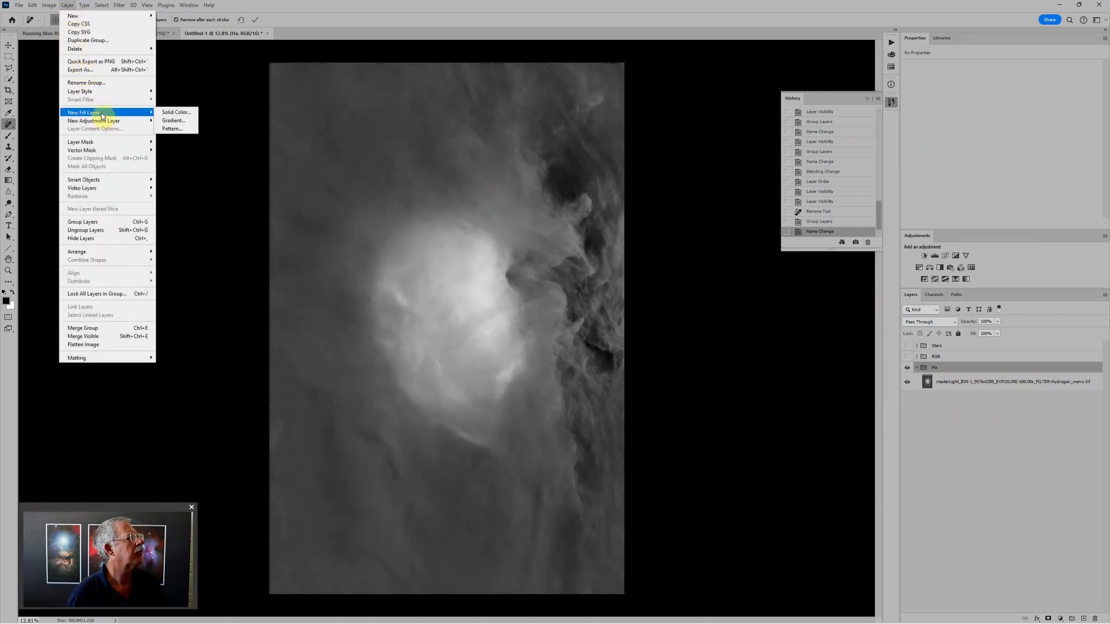
mouse_move(110, 91)
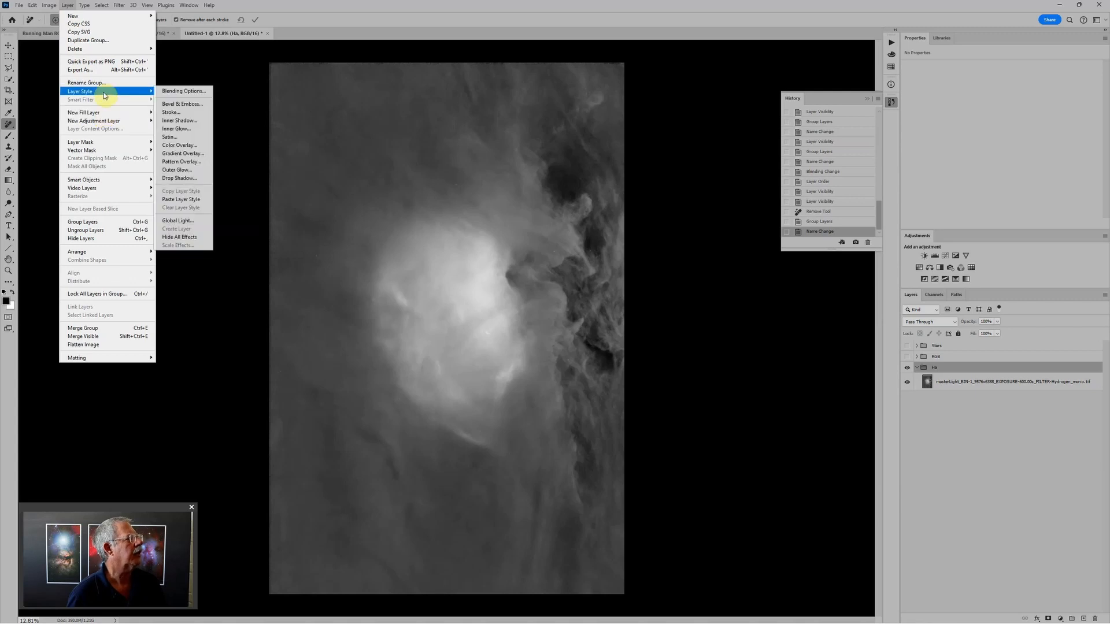
click(173, 92)
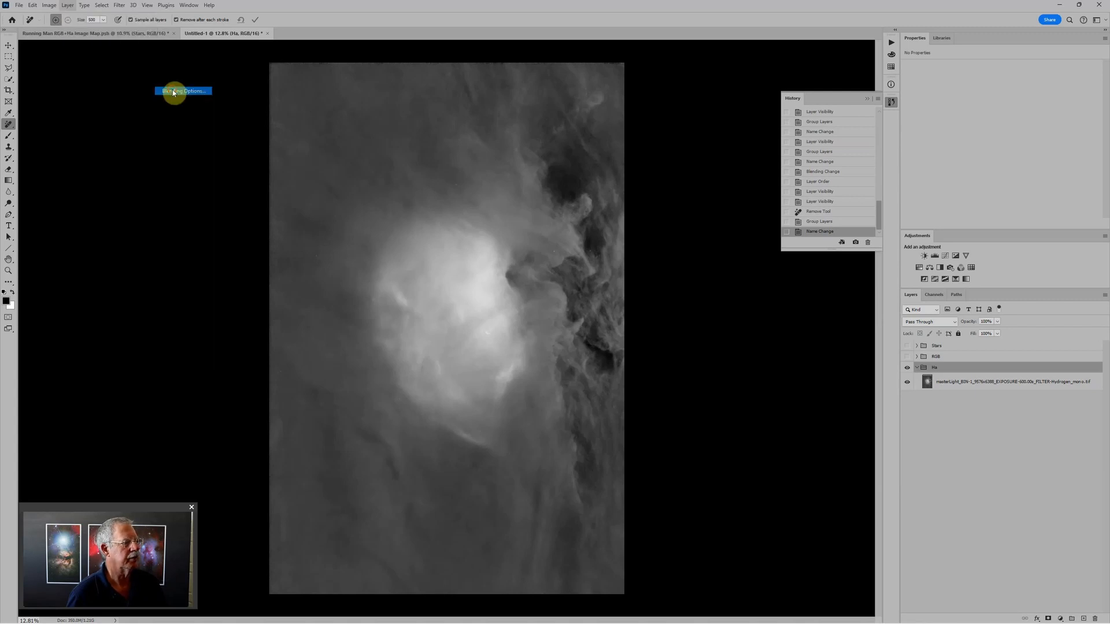
drag(783, 215, 641, 225)
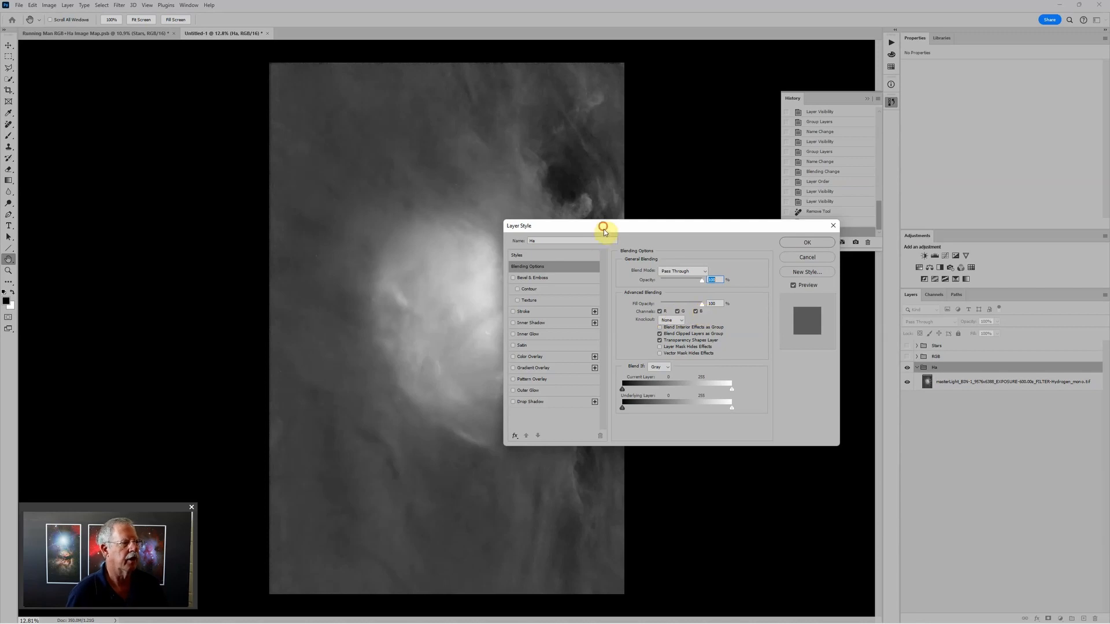
drag(602, 226, 662, 218)
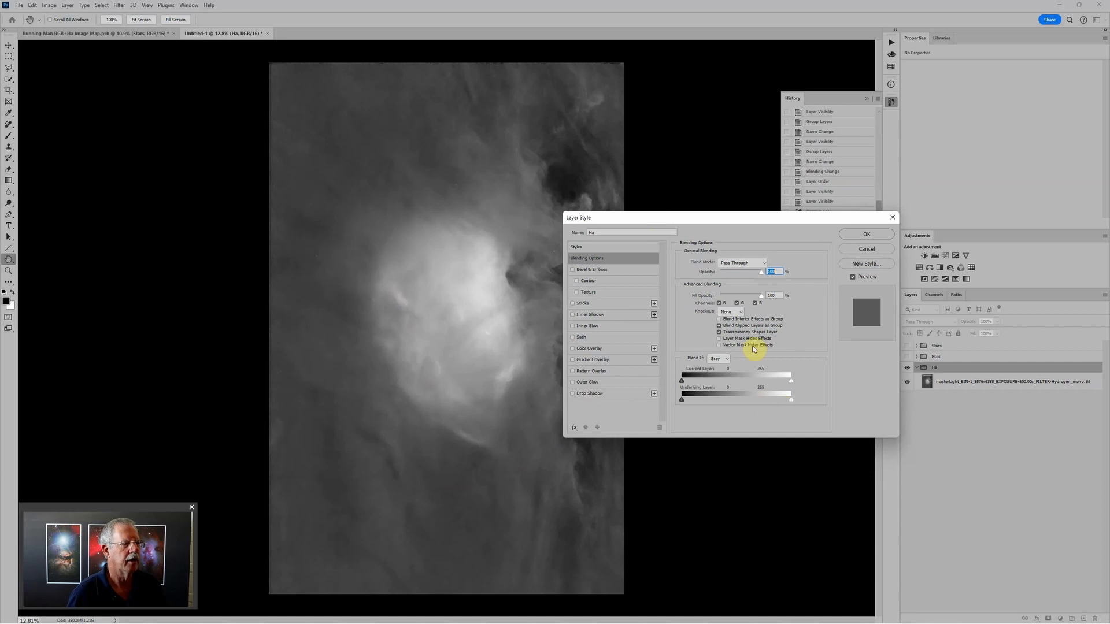
click(736, 304)
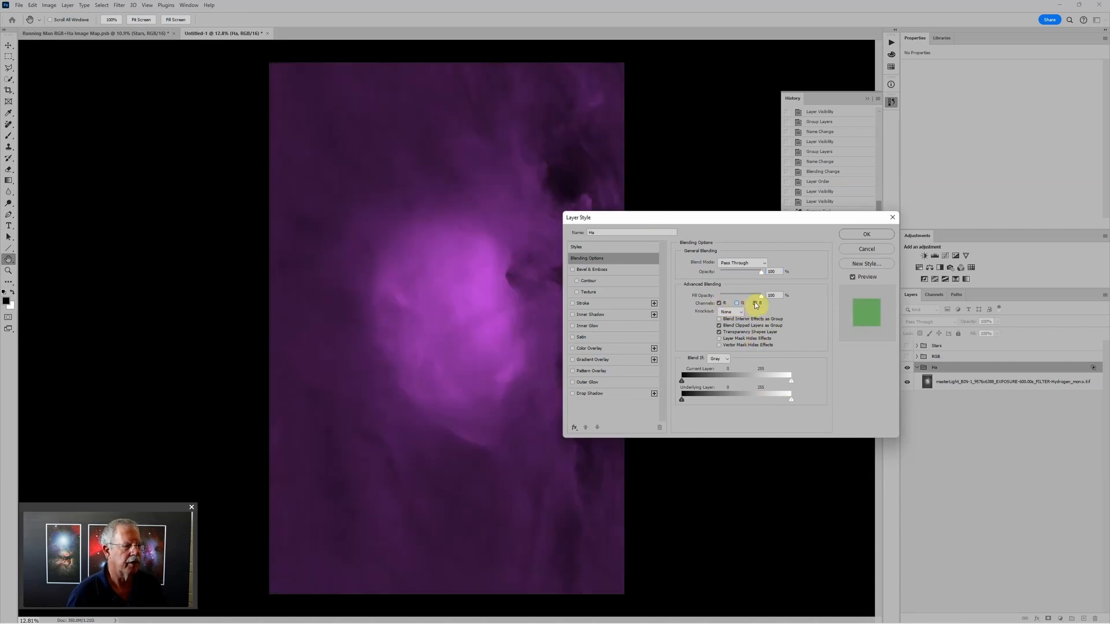
click(754, 303)
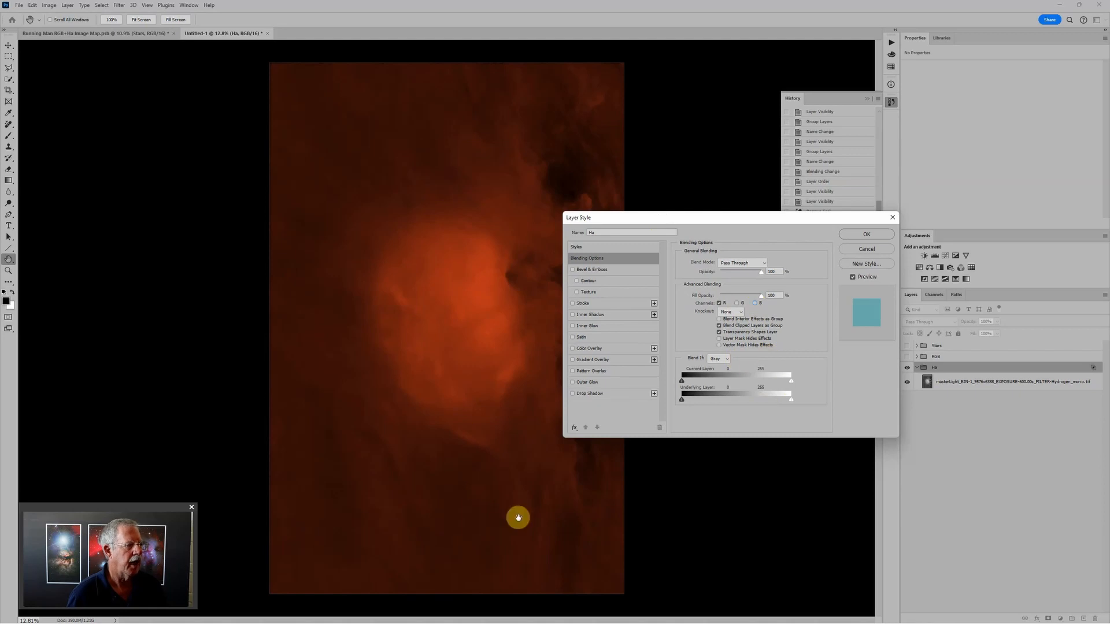
click(855, 235)
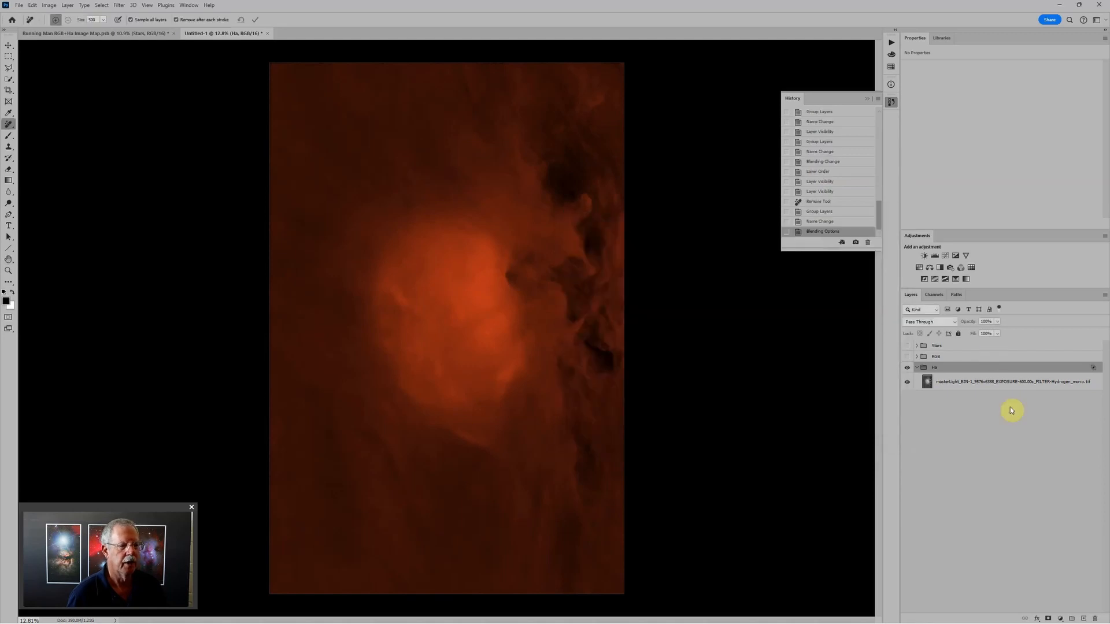
Show the RGB group, set its blend mode to Lighten, and turn the Stars group back on
click(962, 359)
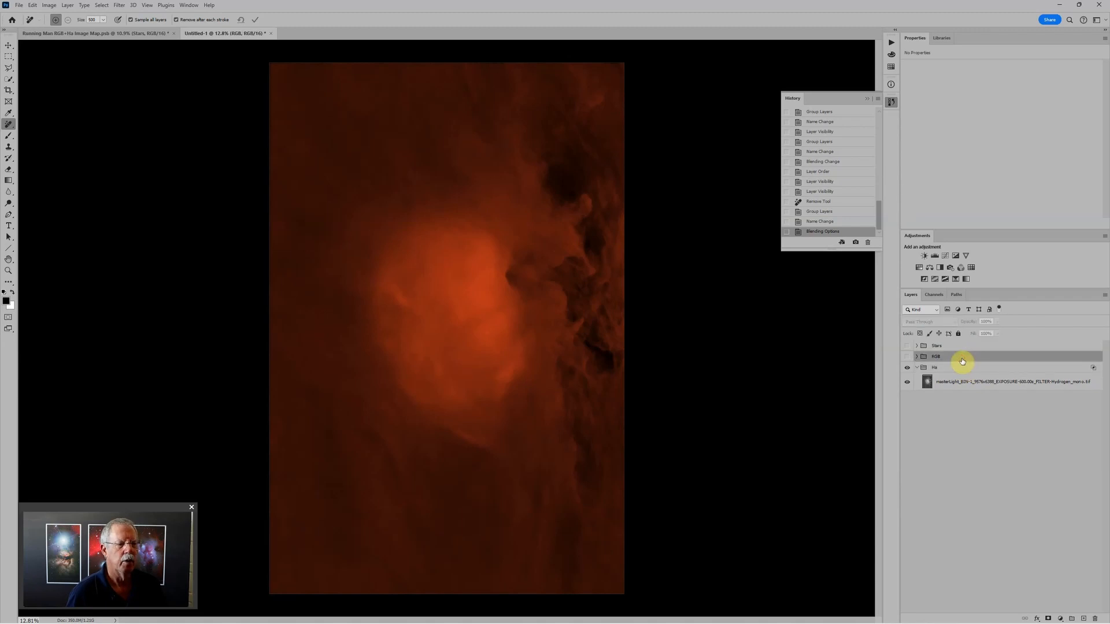
click(907, 357)
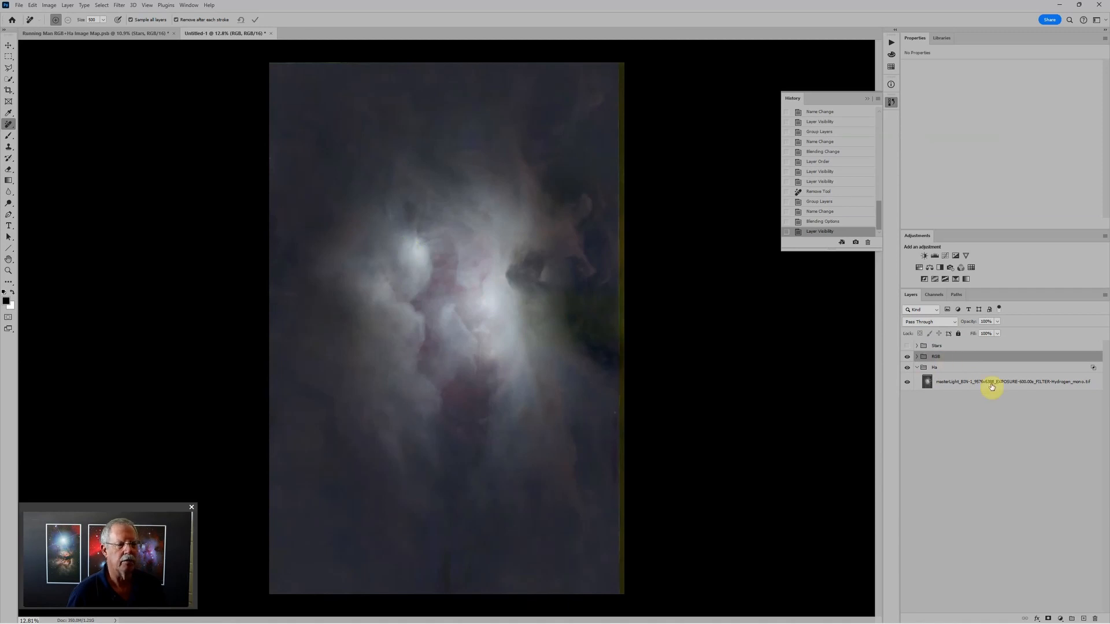
click(955, 322)
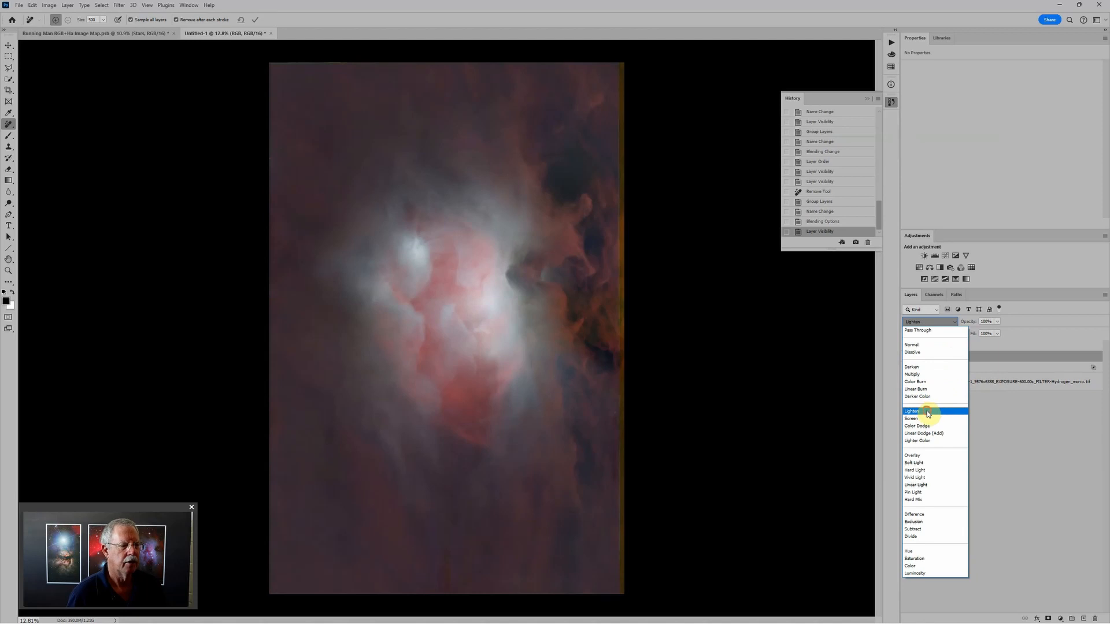
click(928, 412)
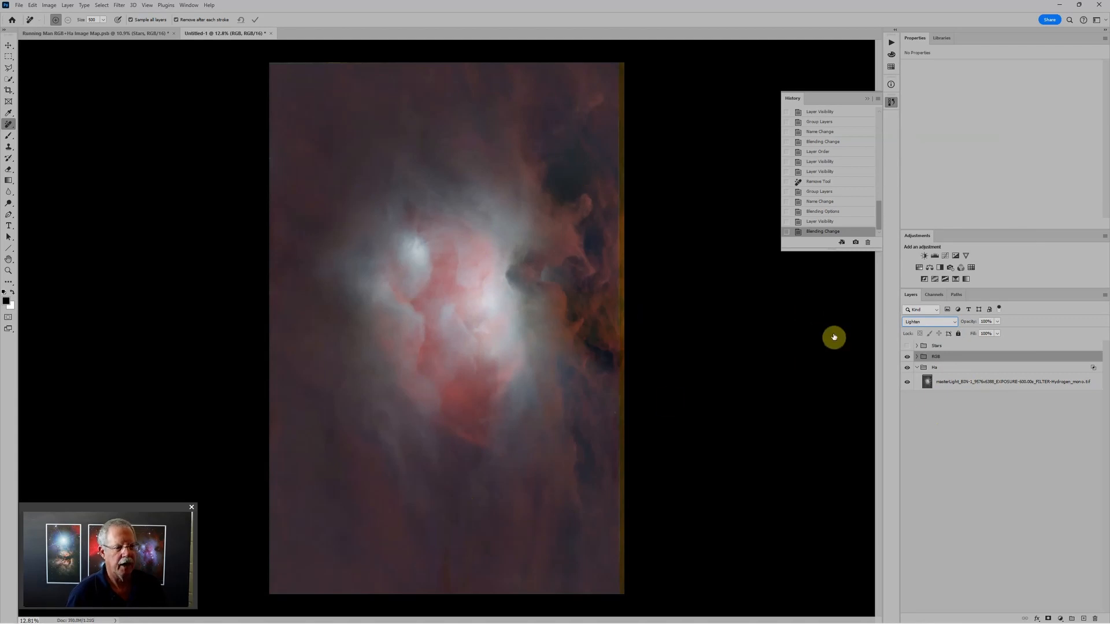
click(906, 345)
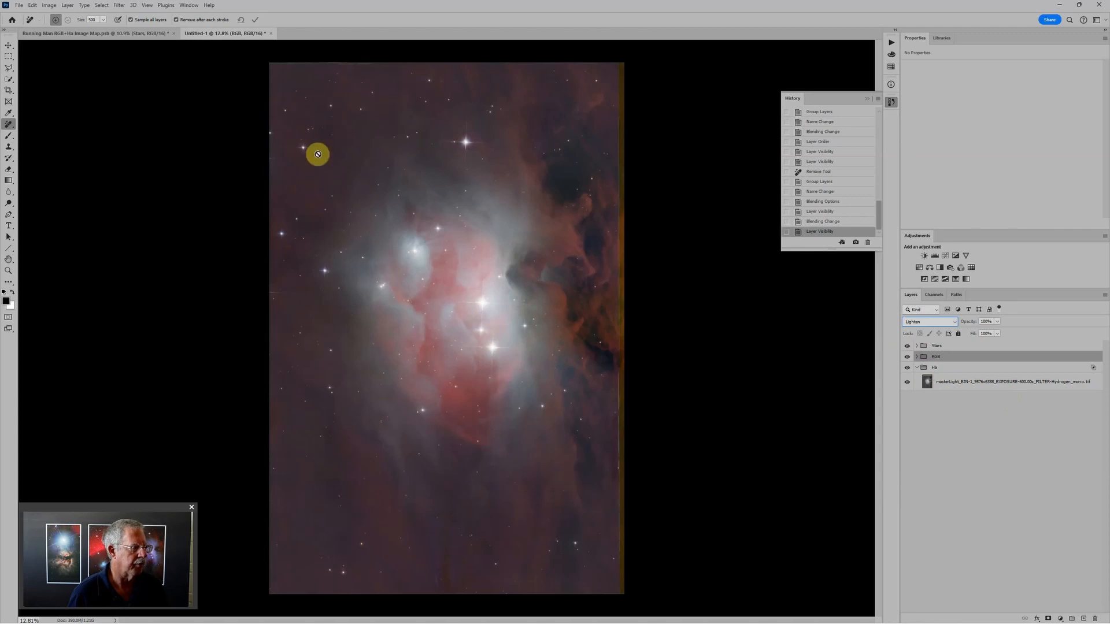
Add a Levels adjustment above Layer 2 in the RGB group with black input 27 and midtone 1.29
click(916, 357)
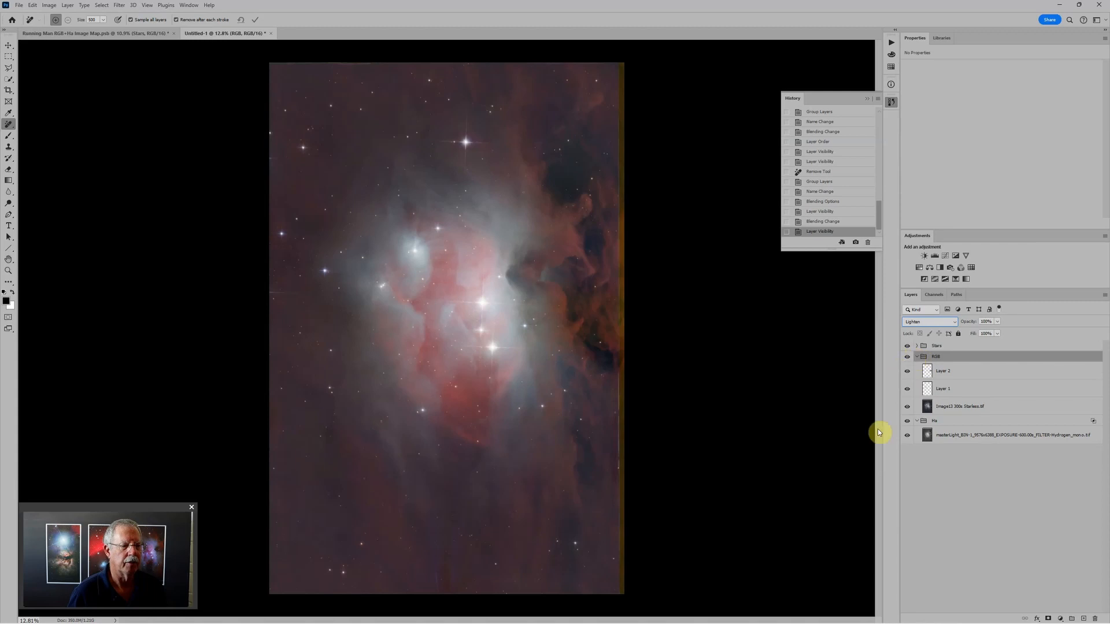
click(971, 371)
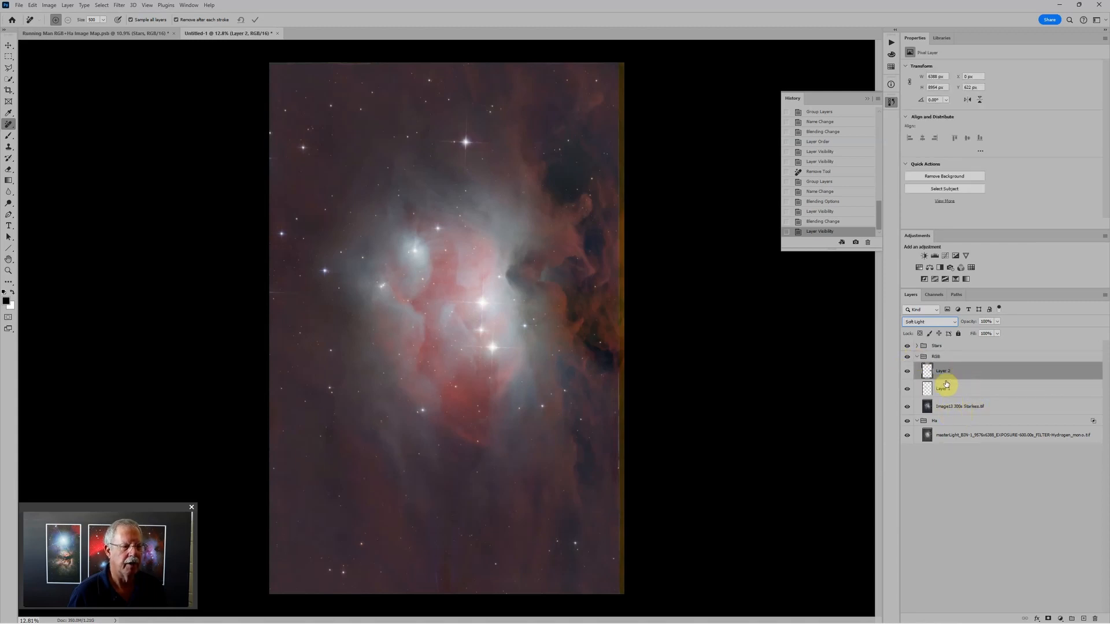
click(935, 258)
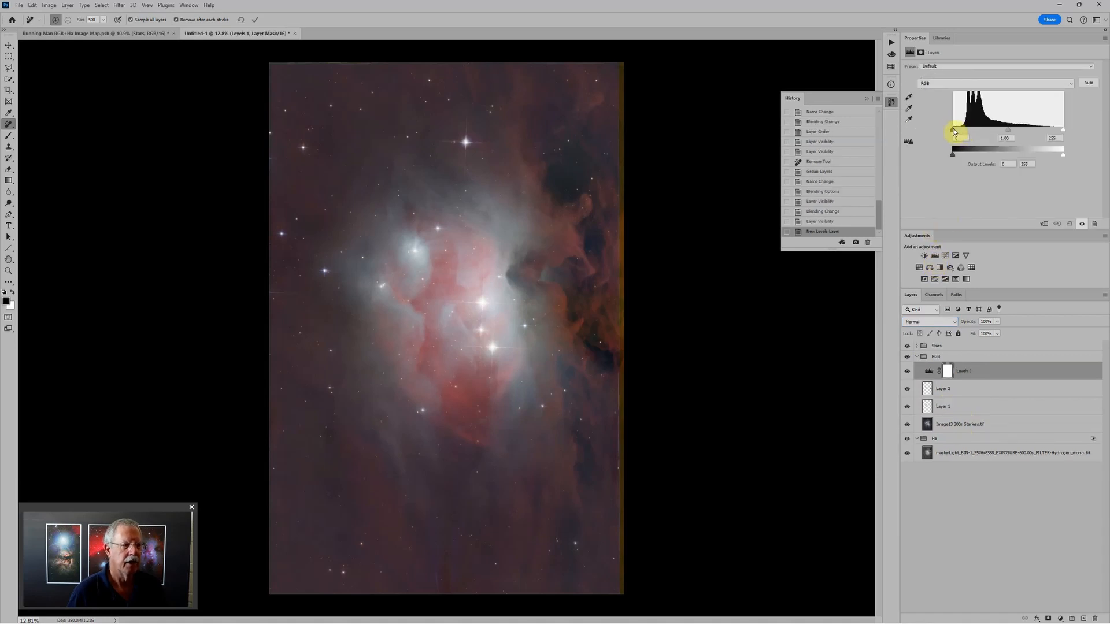
drag(957, 130, 1006, 129)
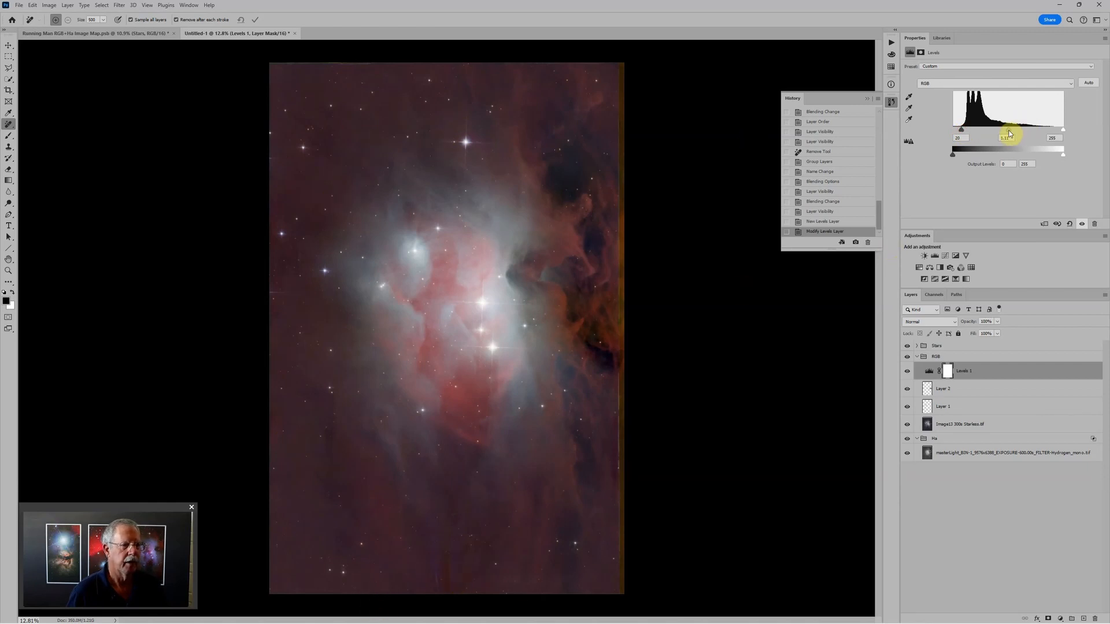
drag(1008, 130, 964, 131)
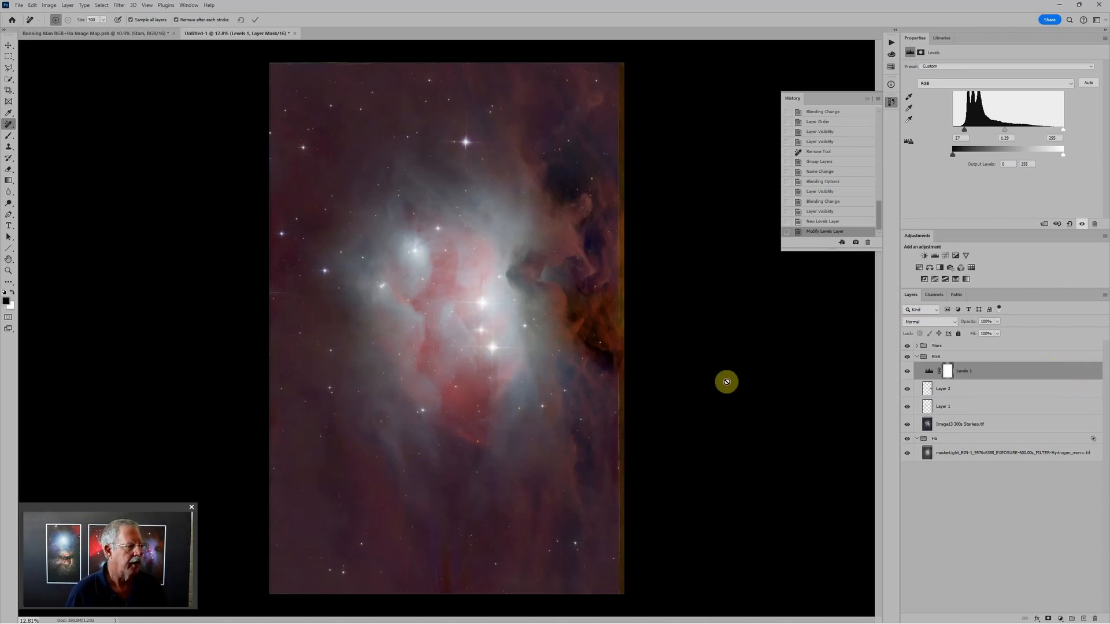
scroll(726, 382, down, 2)
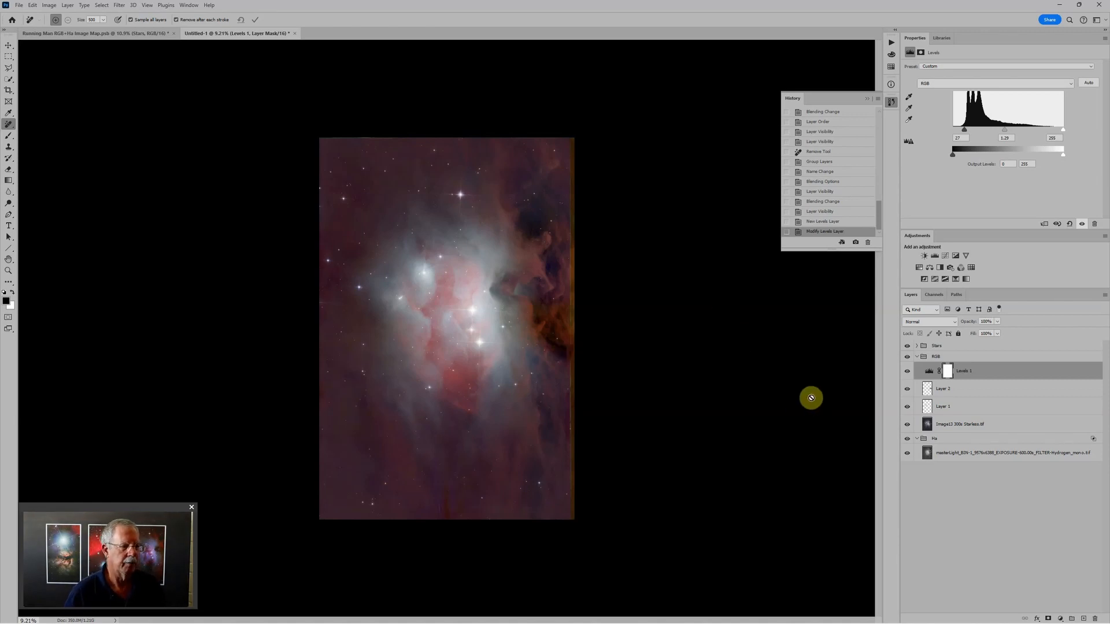
Select the Ha, RGB and Stars groups one after another to review each group's blend mode against the combined nebula image
scroll(621, 376, up, 3)
scroll(622, 376, up, 3)
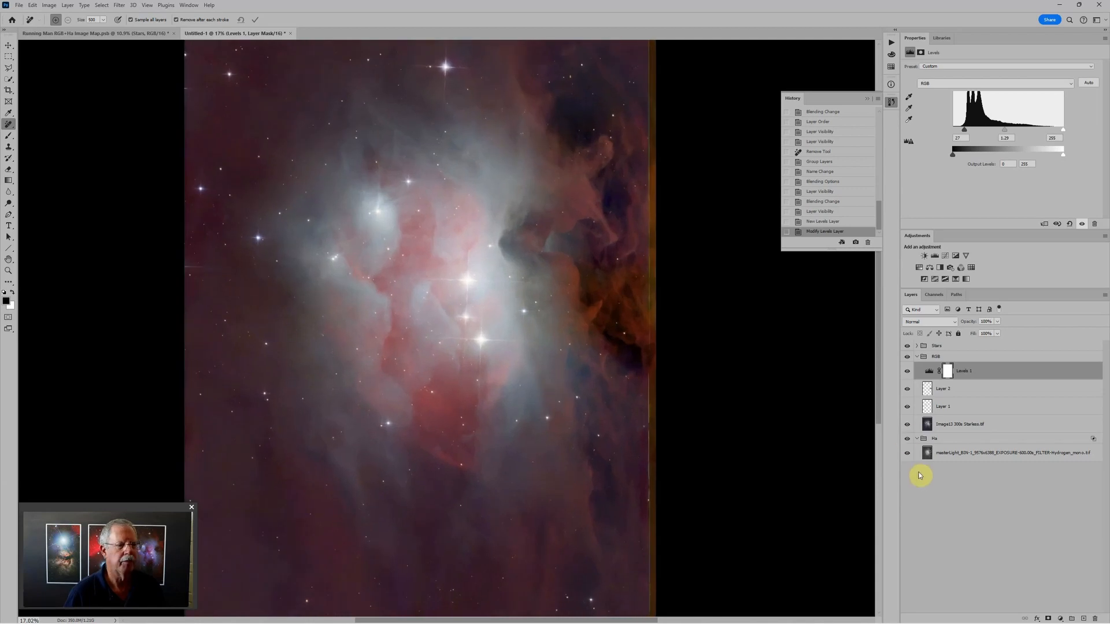
click(948, 438)
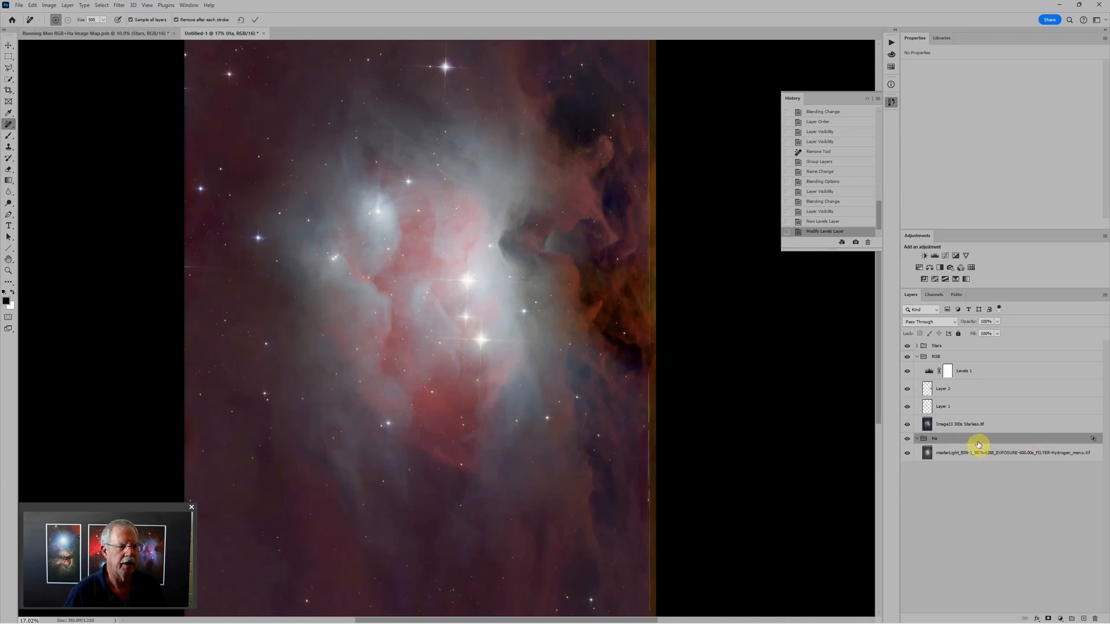
click(967, 359)
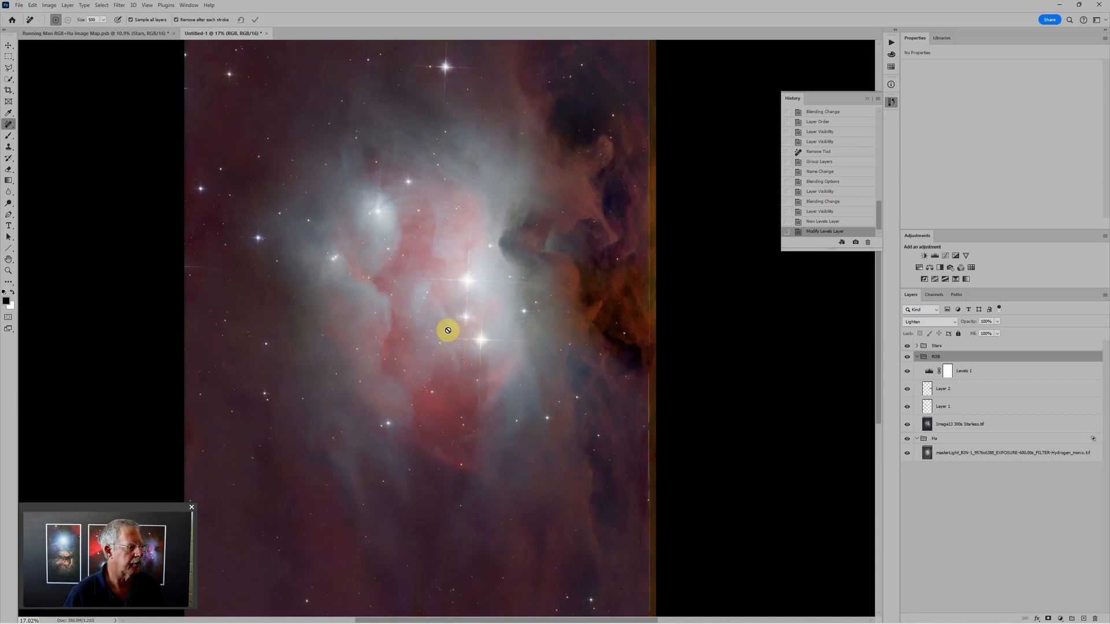
click(948, 346)
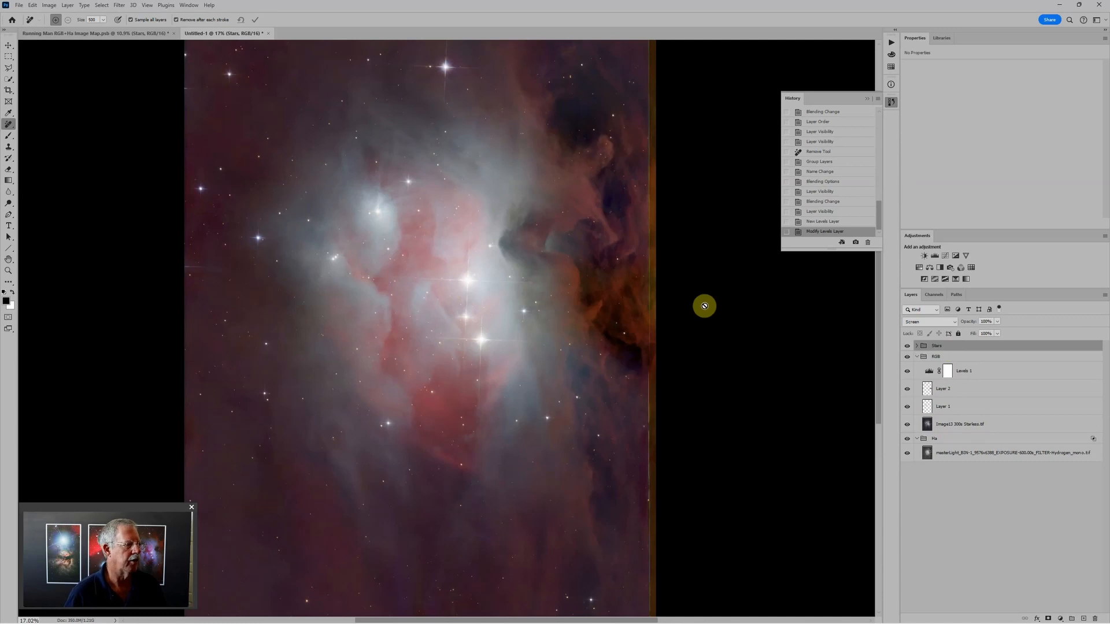
scroll(521, 406, down, 1)
scroll(520, 405, down, 1)
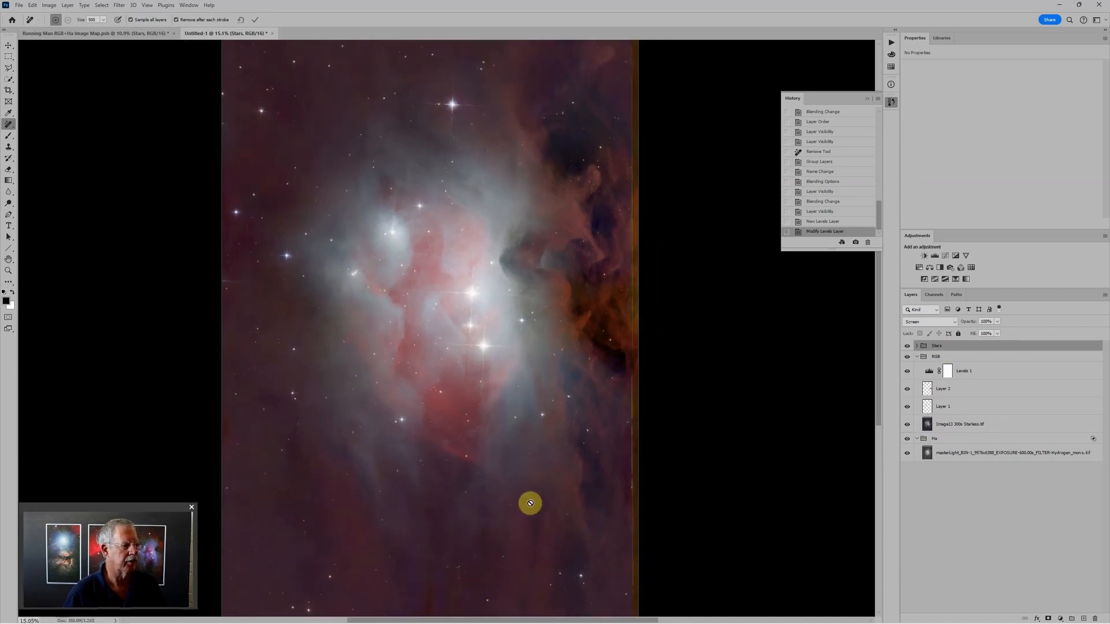
Toggle the visibility of Layer 1 in the RGB group to compare its effect on the nebula, leaving the layer hidden
click(907, 408)
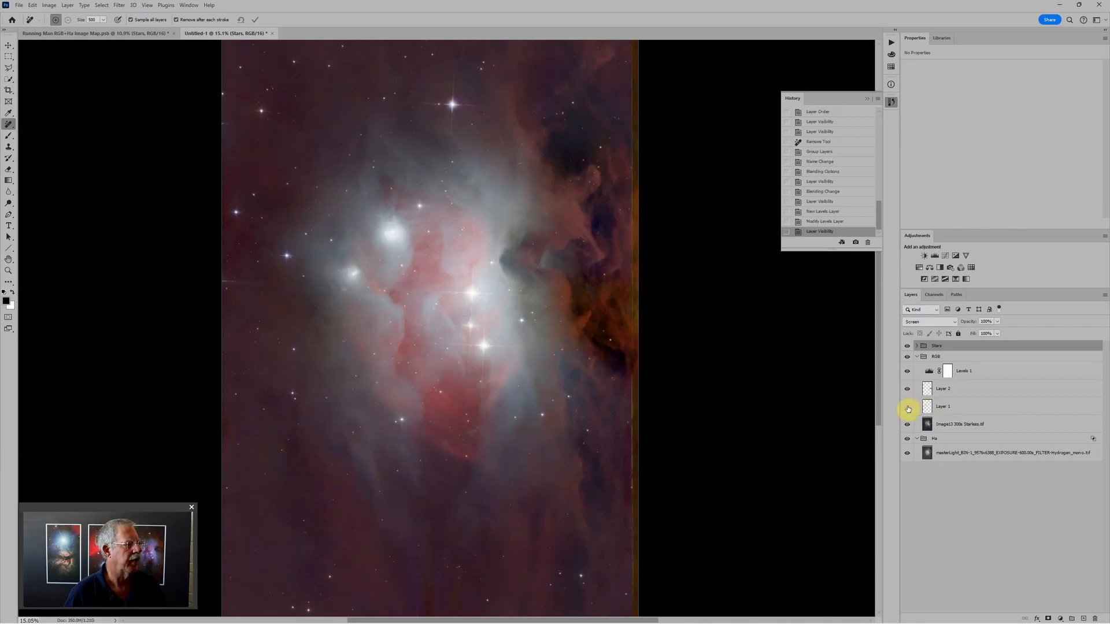
click(907, 408)
click(907, 408)
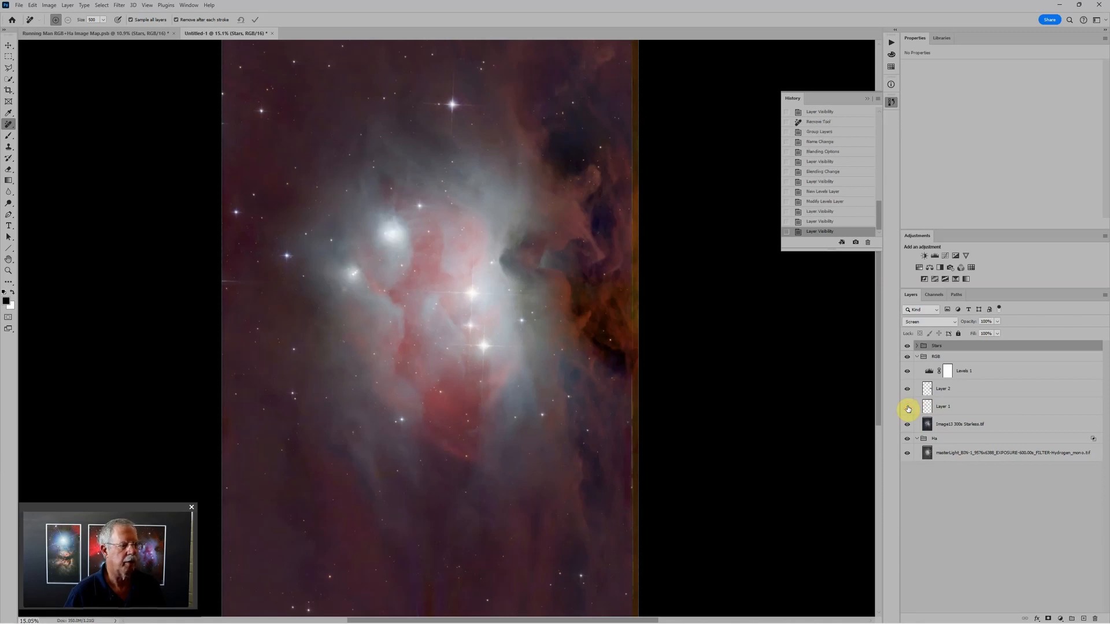
click(908, 409)
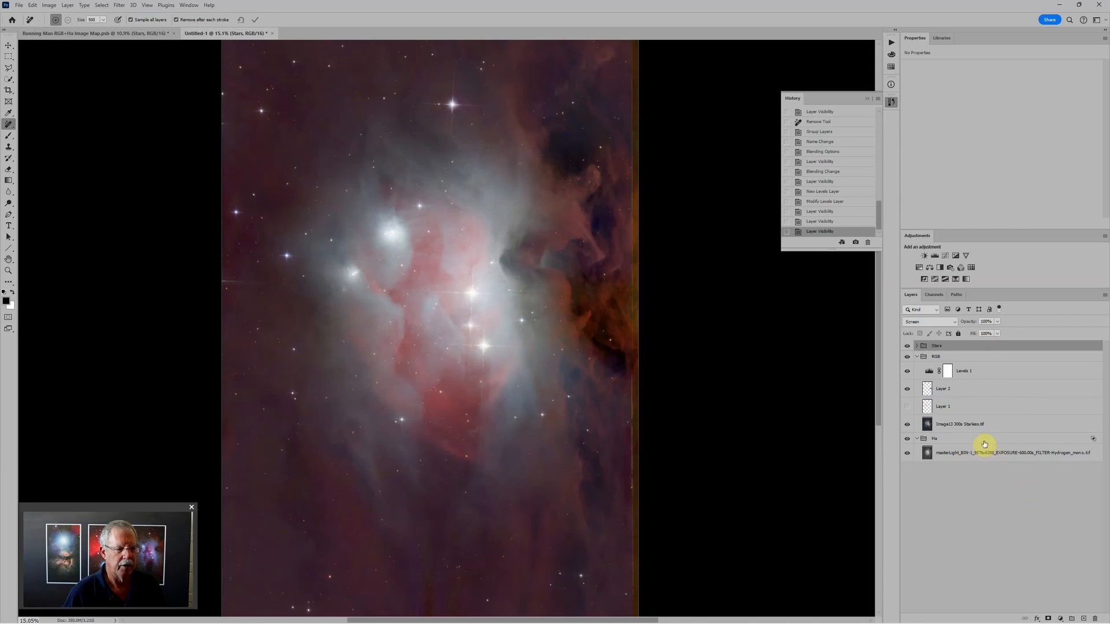
Start saving the document under a new file, choose Large Document Format (*.PSB) as the file type, and cancel the save
click(21, 6)
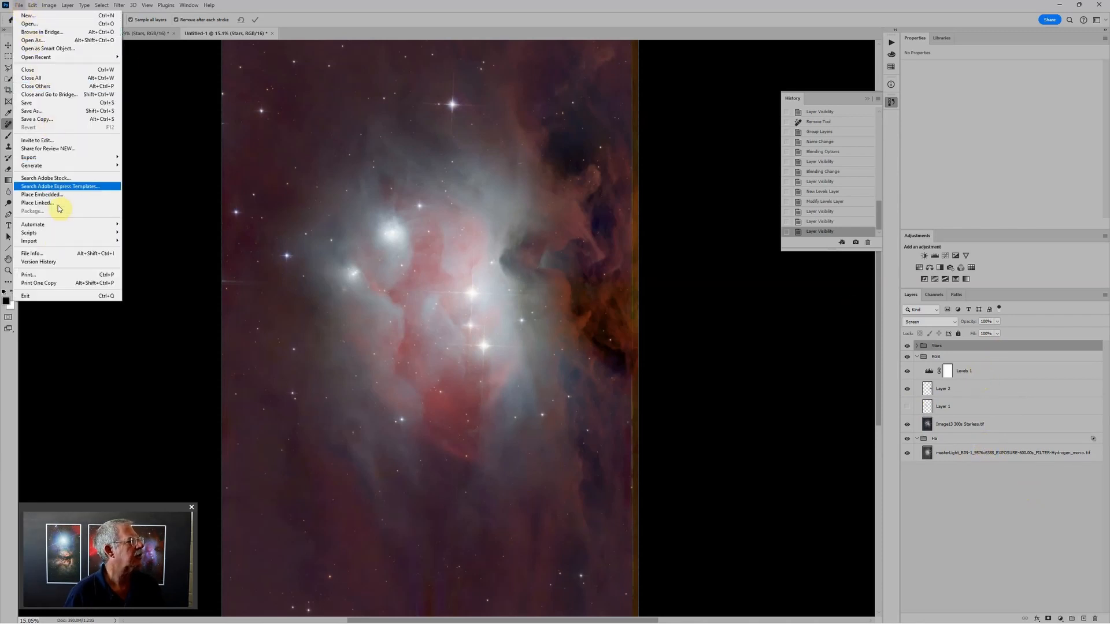
click(66, 113)
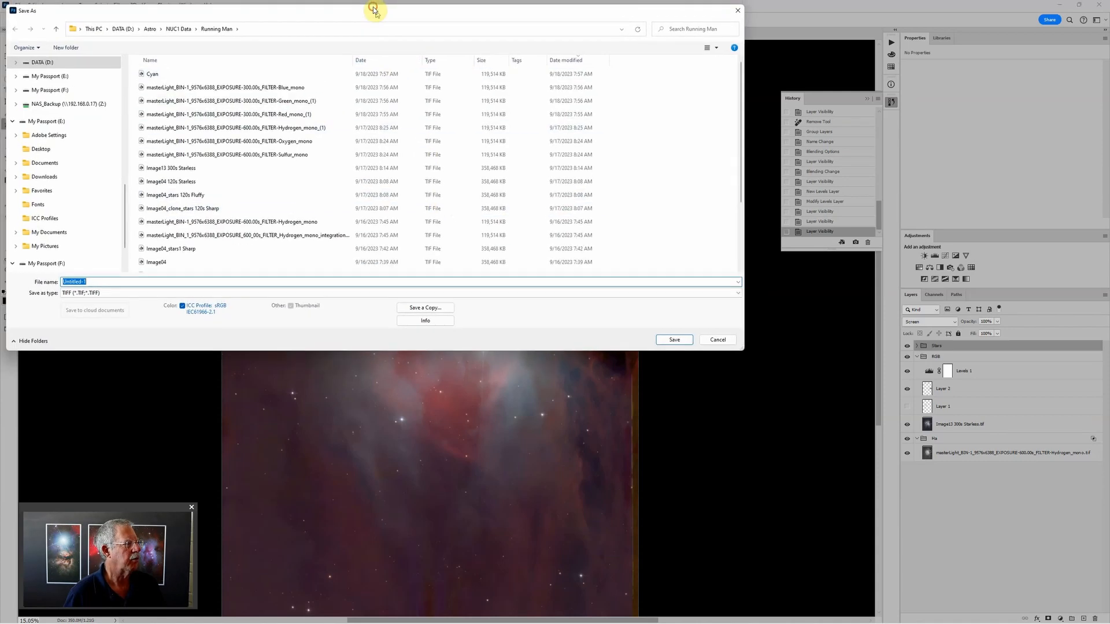
drag(374, 10, 590, 140)
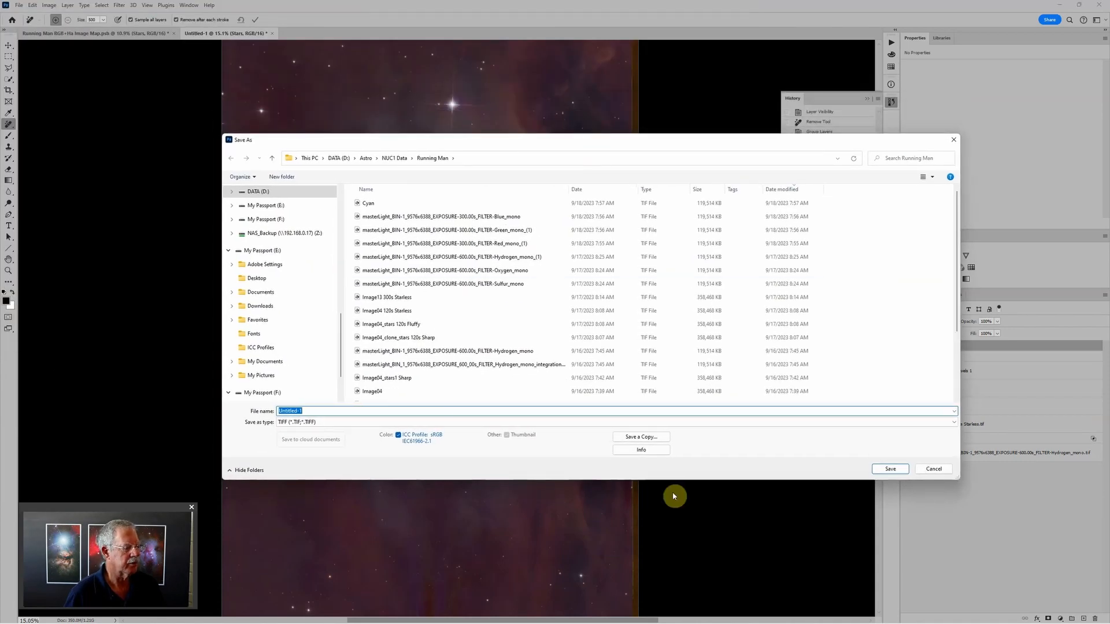
click(331, 424)
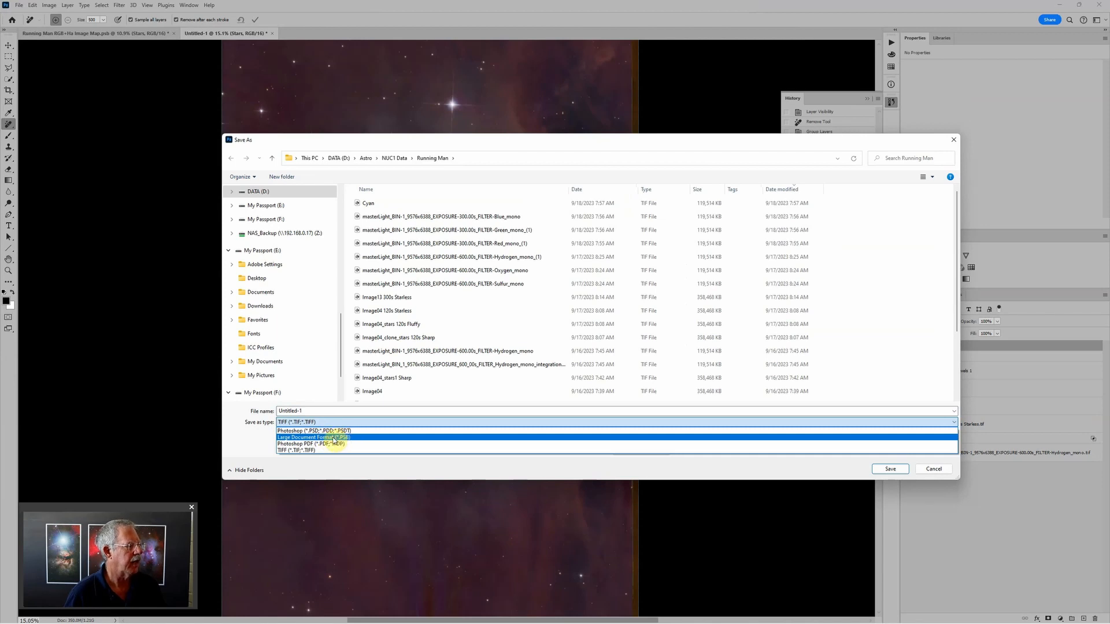
click(334, 437)
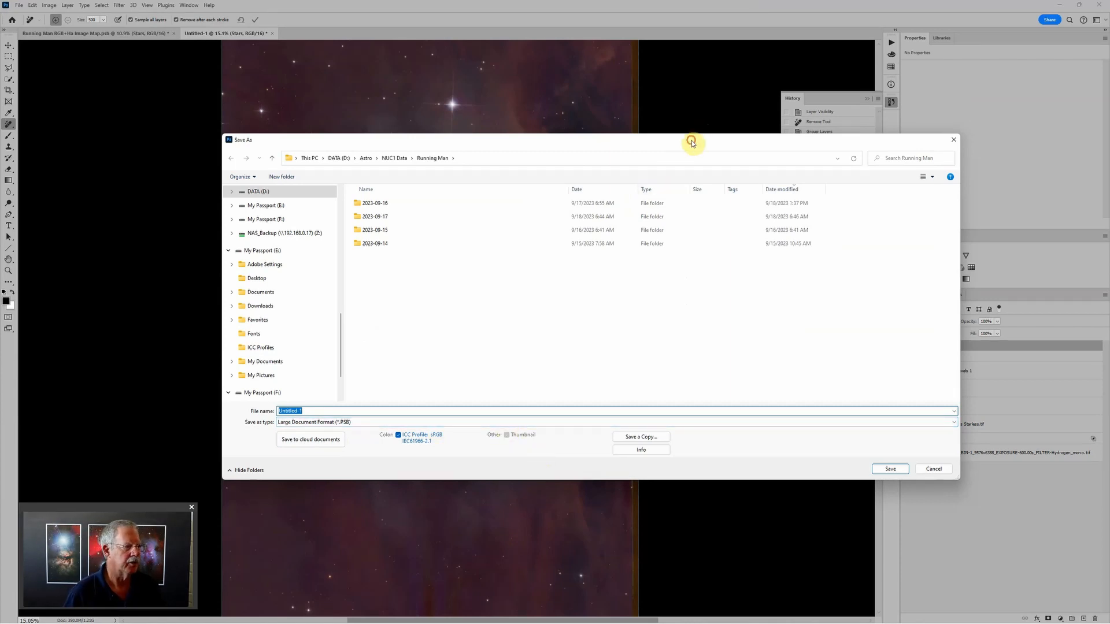
drag(692, 144, 688, 173)
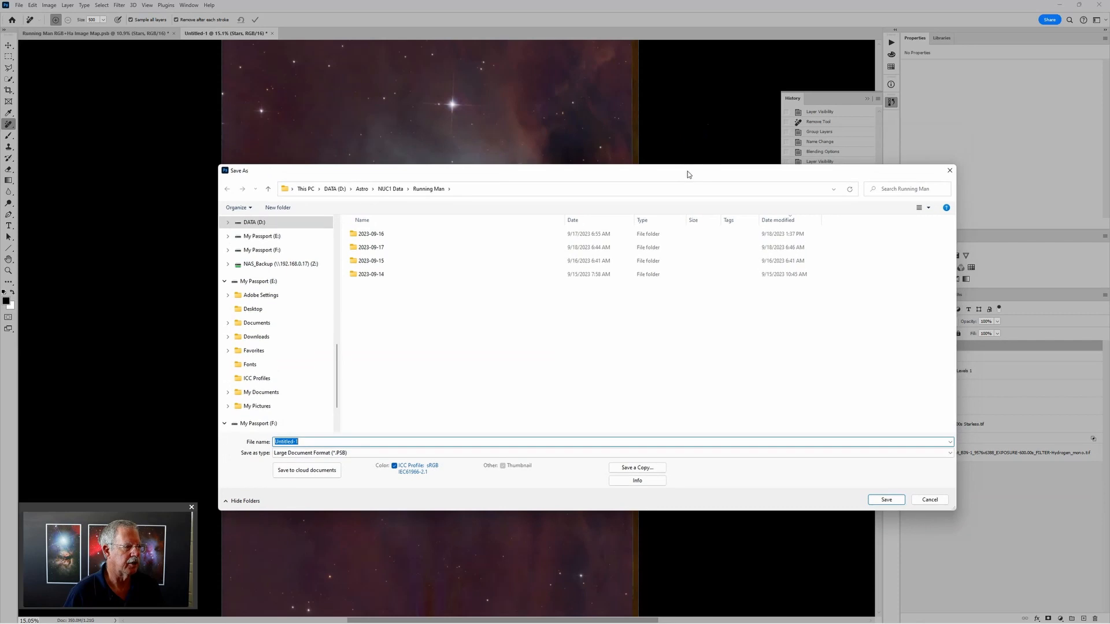
click(925, 500)
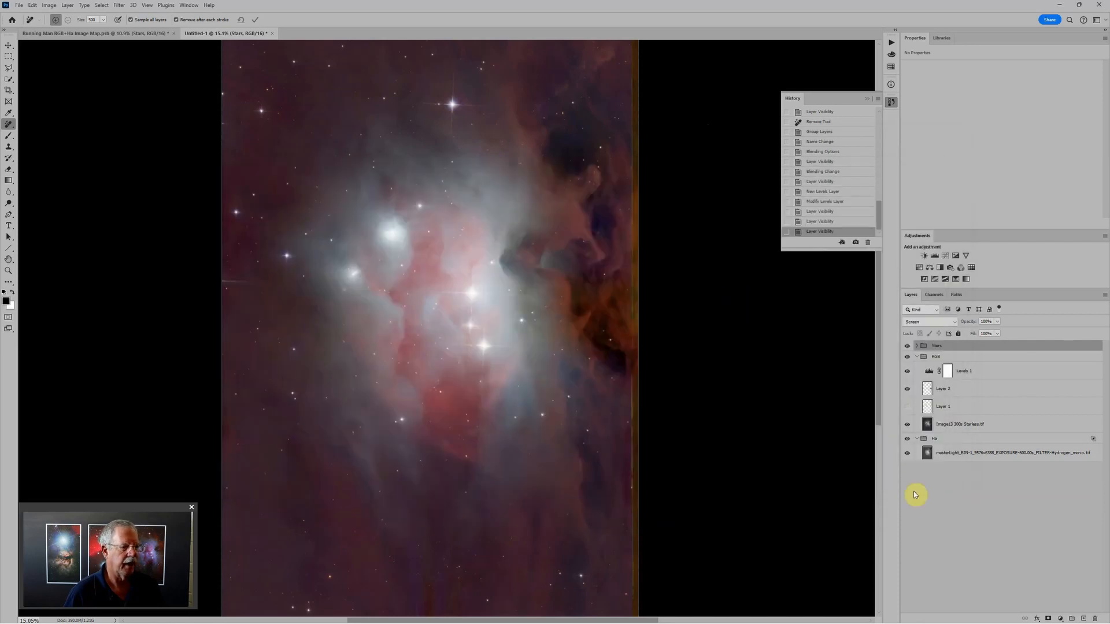